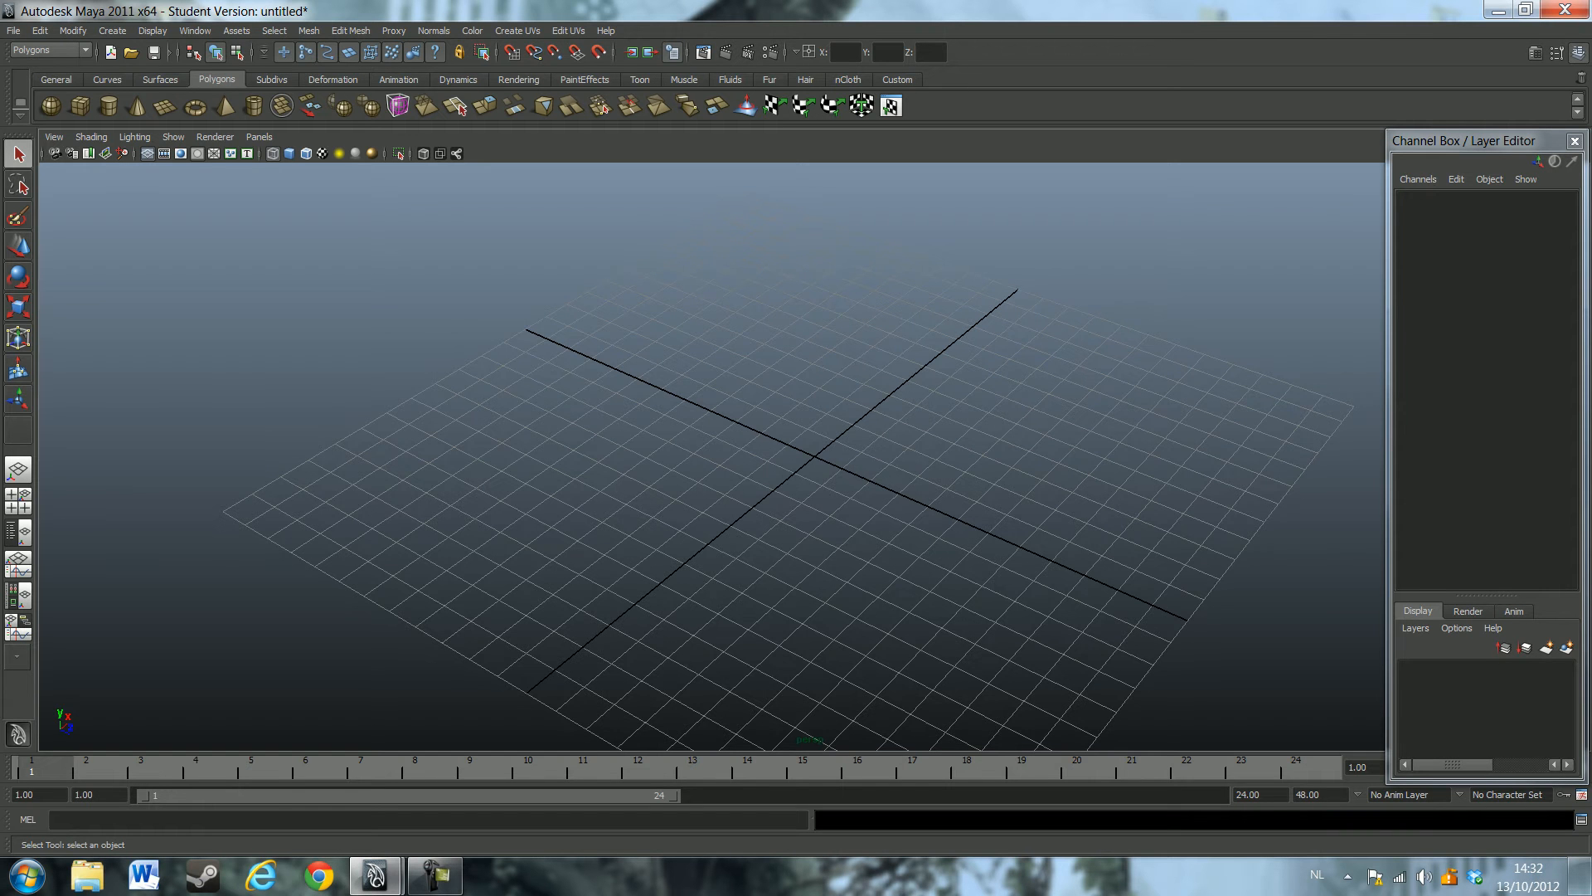
Create a polygon cube at the centre of the grid
alt+drag(704, 464, 981, 377)
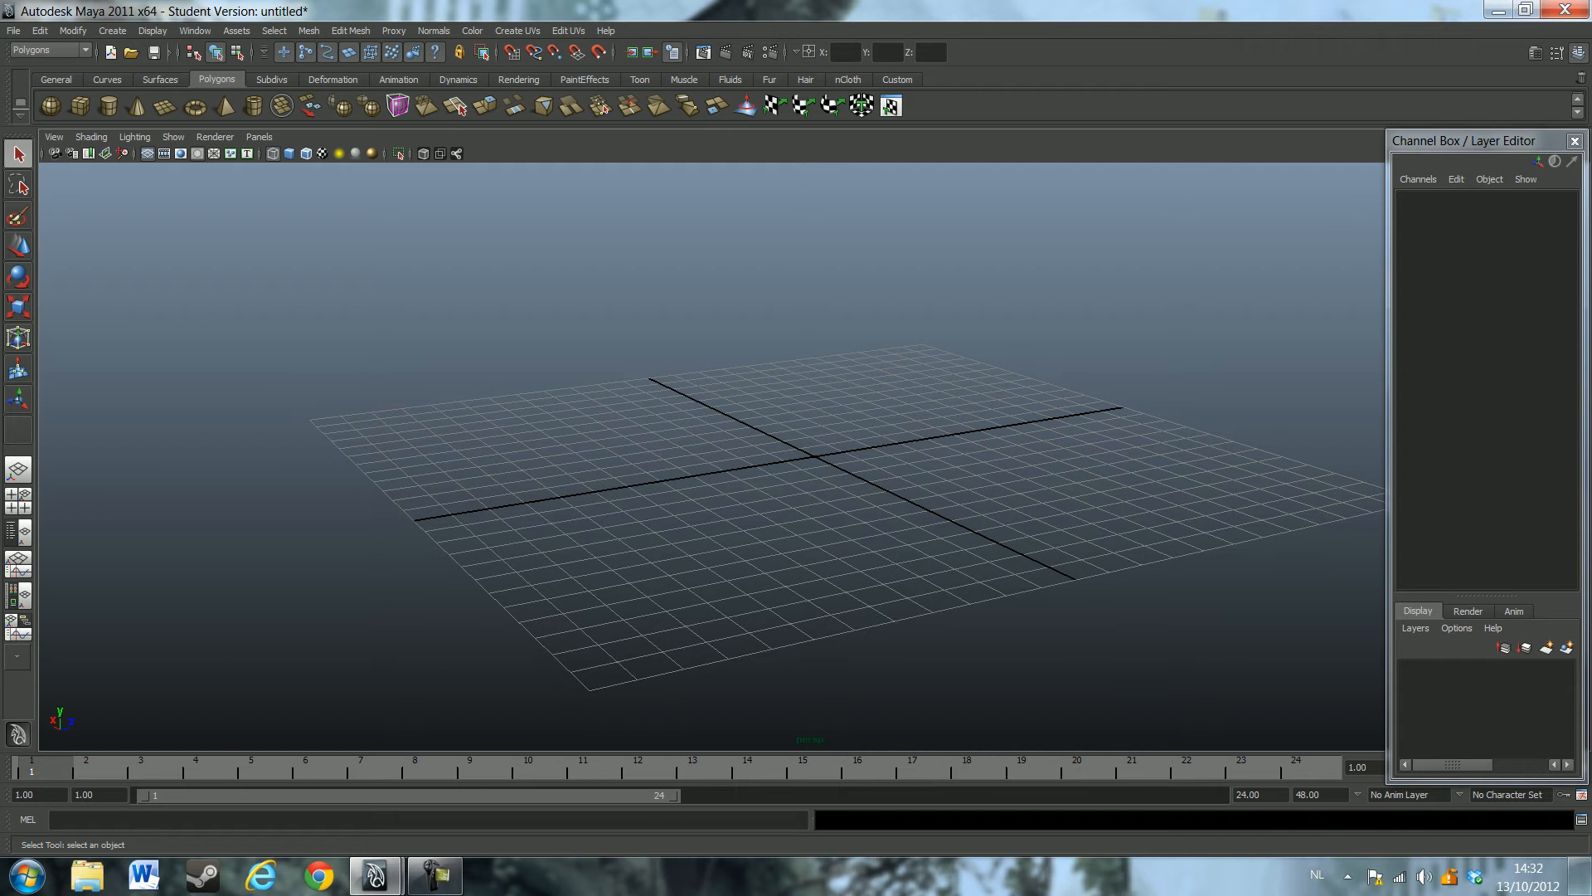
alt+drag(796, 398, 888, 541)
click(80, 105)
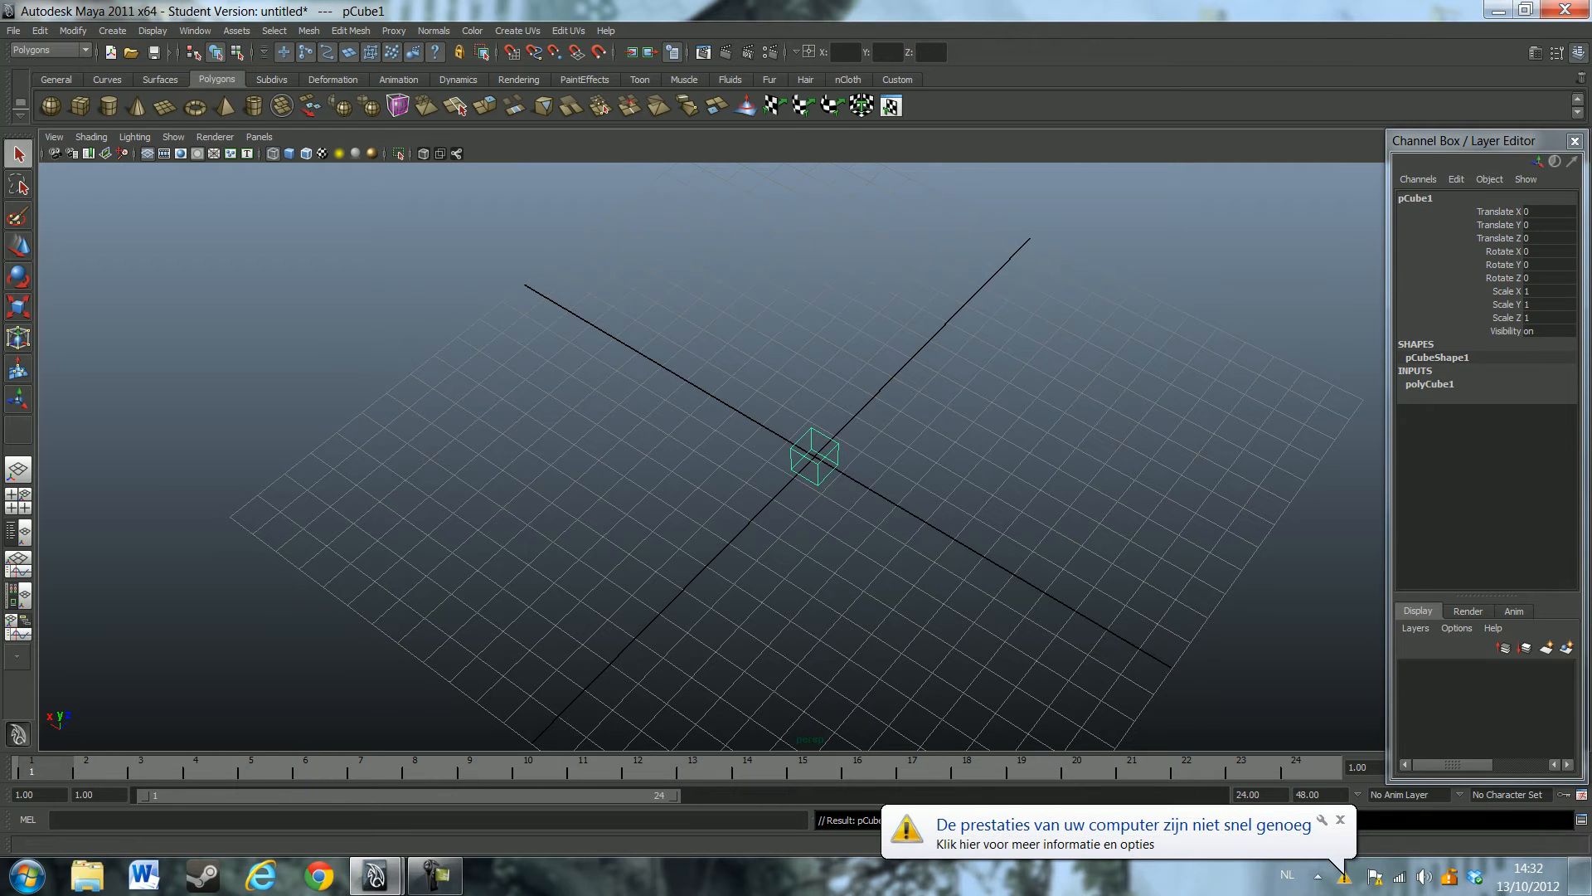
click(1340, 819)
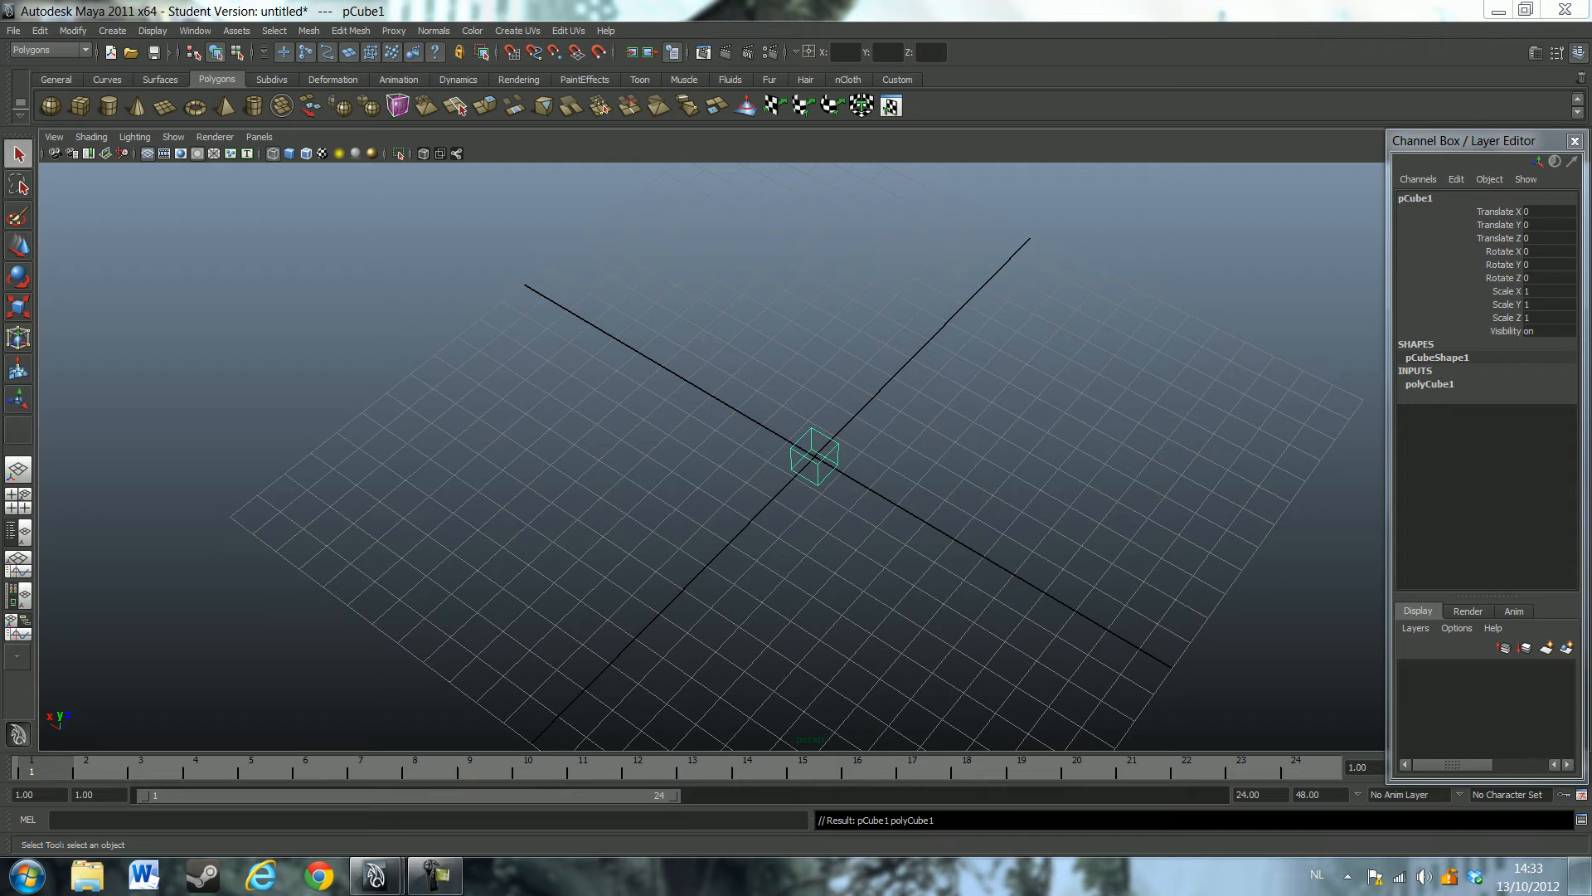
Switch the perspective view to smooth shaded display, comparing it with the wireframe and textured modes
alt+drag(746, 498, 812, 460)
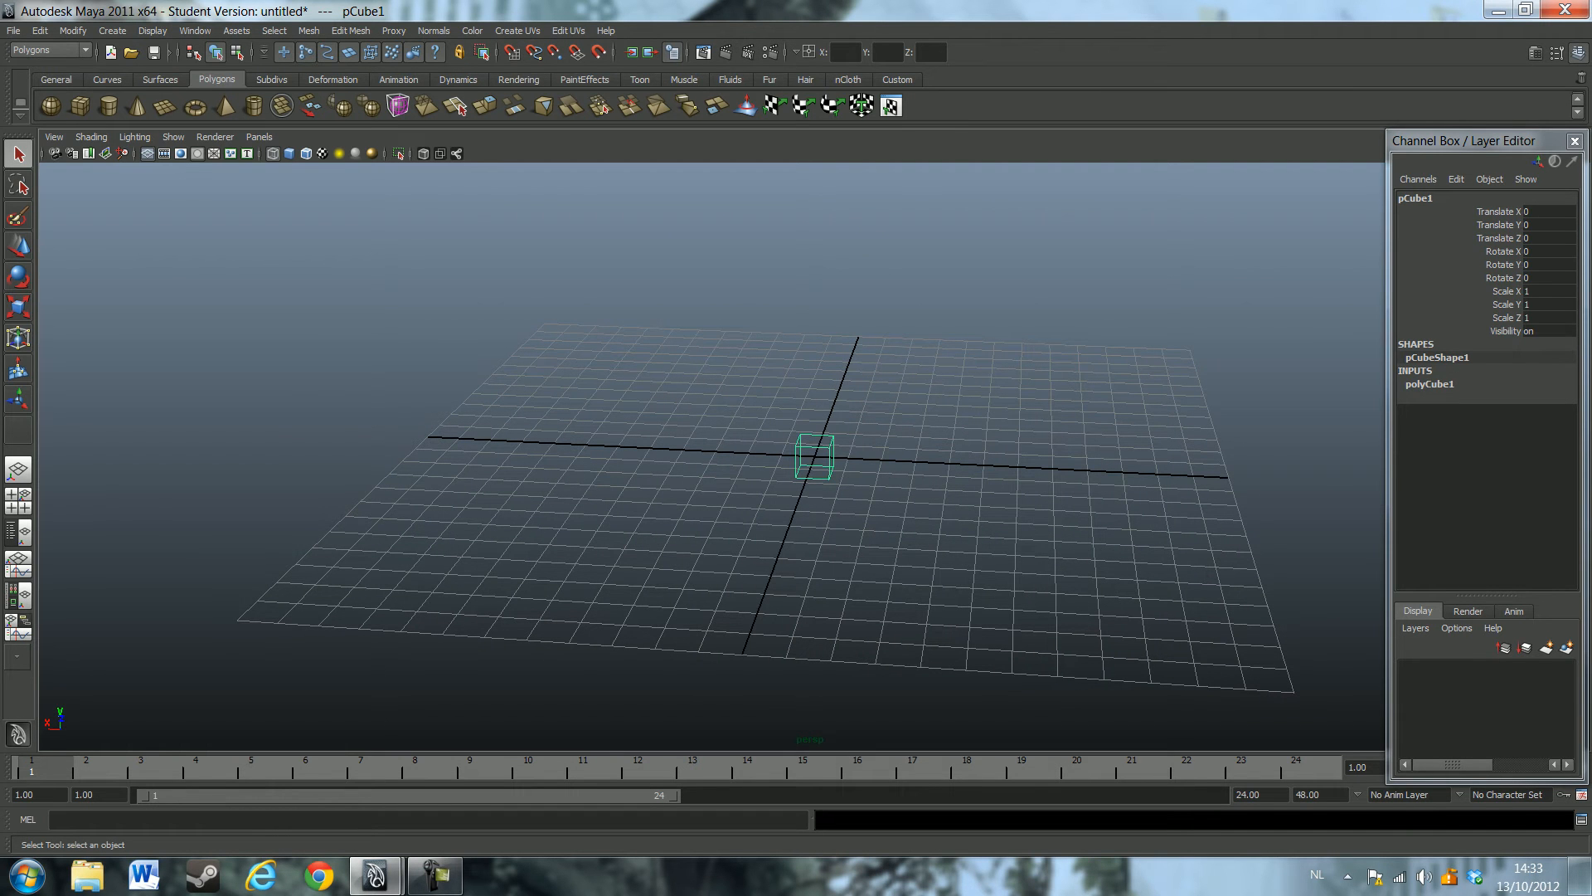
key(5)
alt+drag(812, 464, 895, 489)
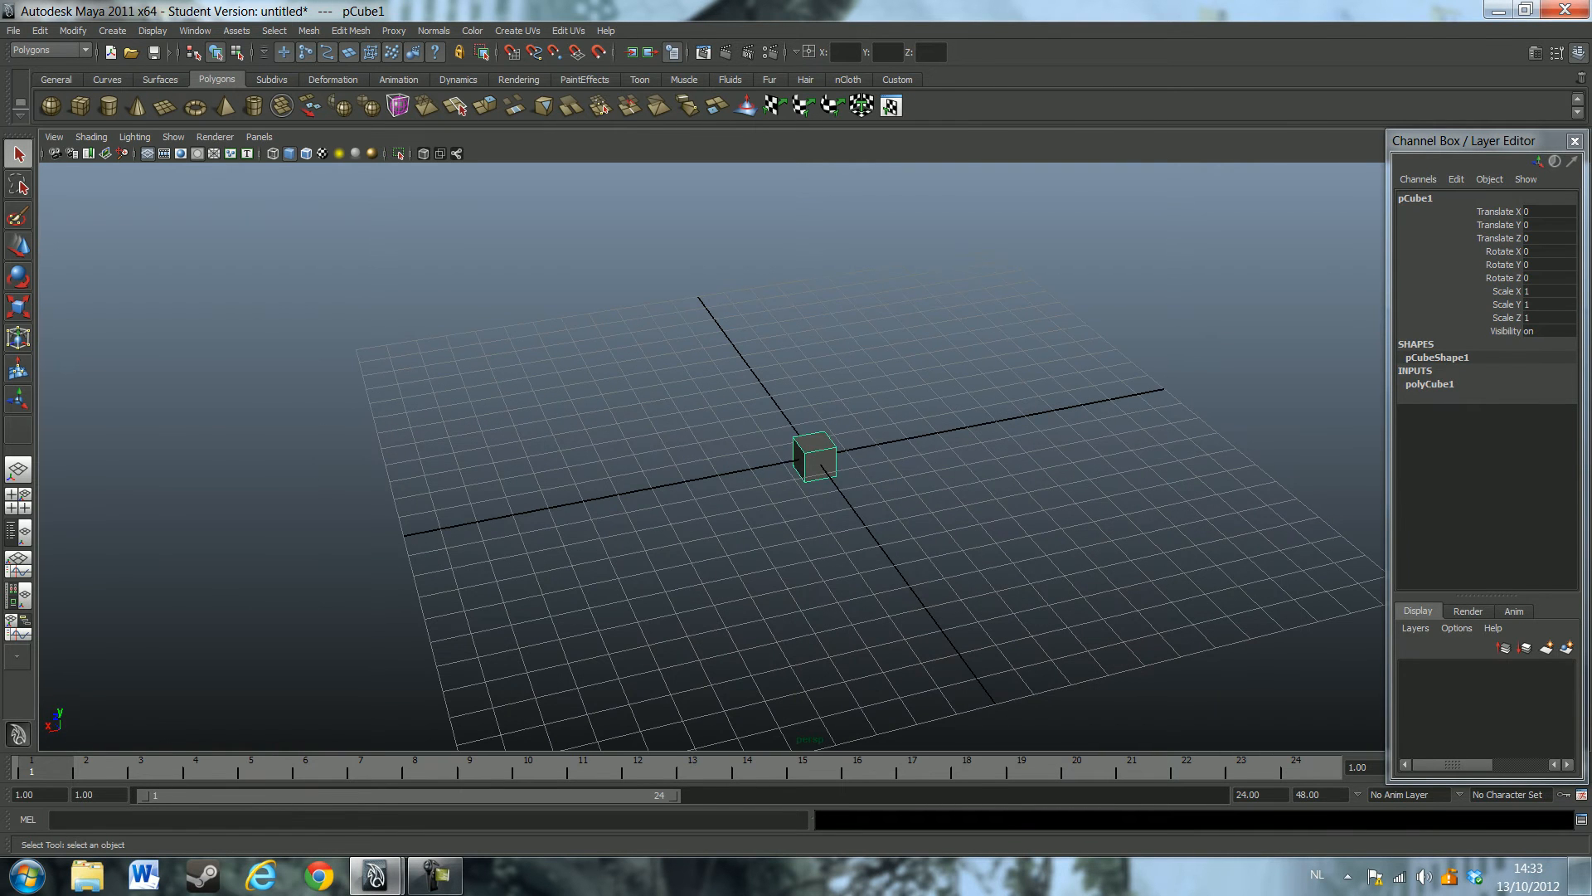
key(4)
key(5)
key(6)
key(5)
Move the cube along the X axis to a Translate X of about 8.8
alt+drag(796, 464, 945, 481)
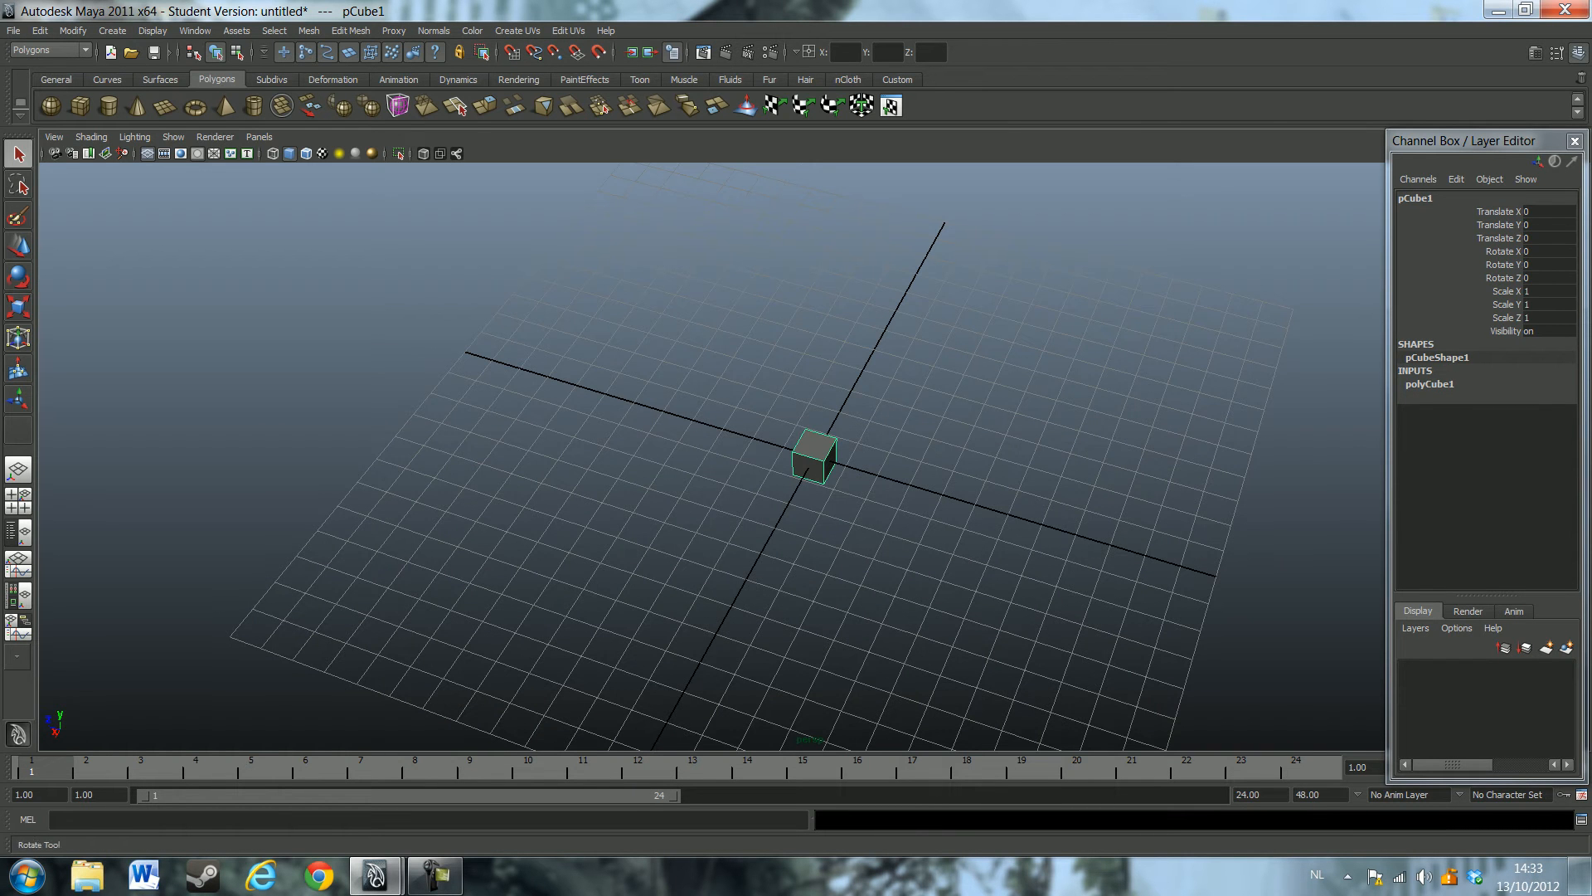
key(w)
drag(794, 496, 846, 673)
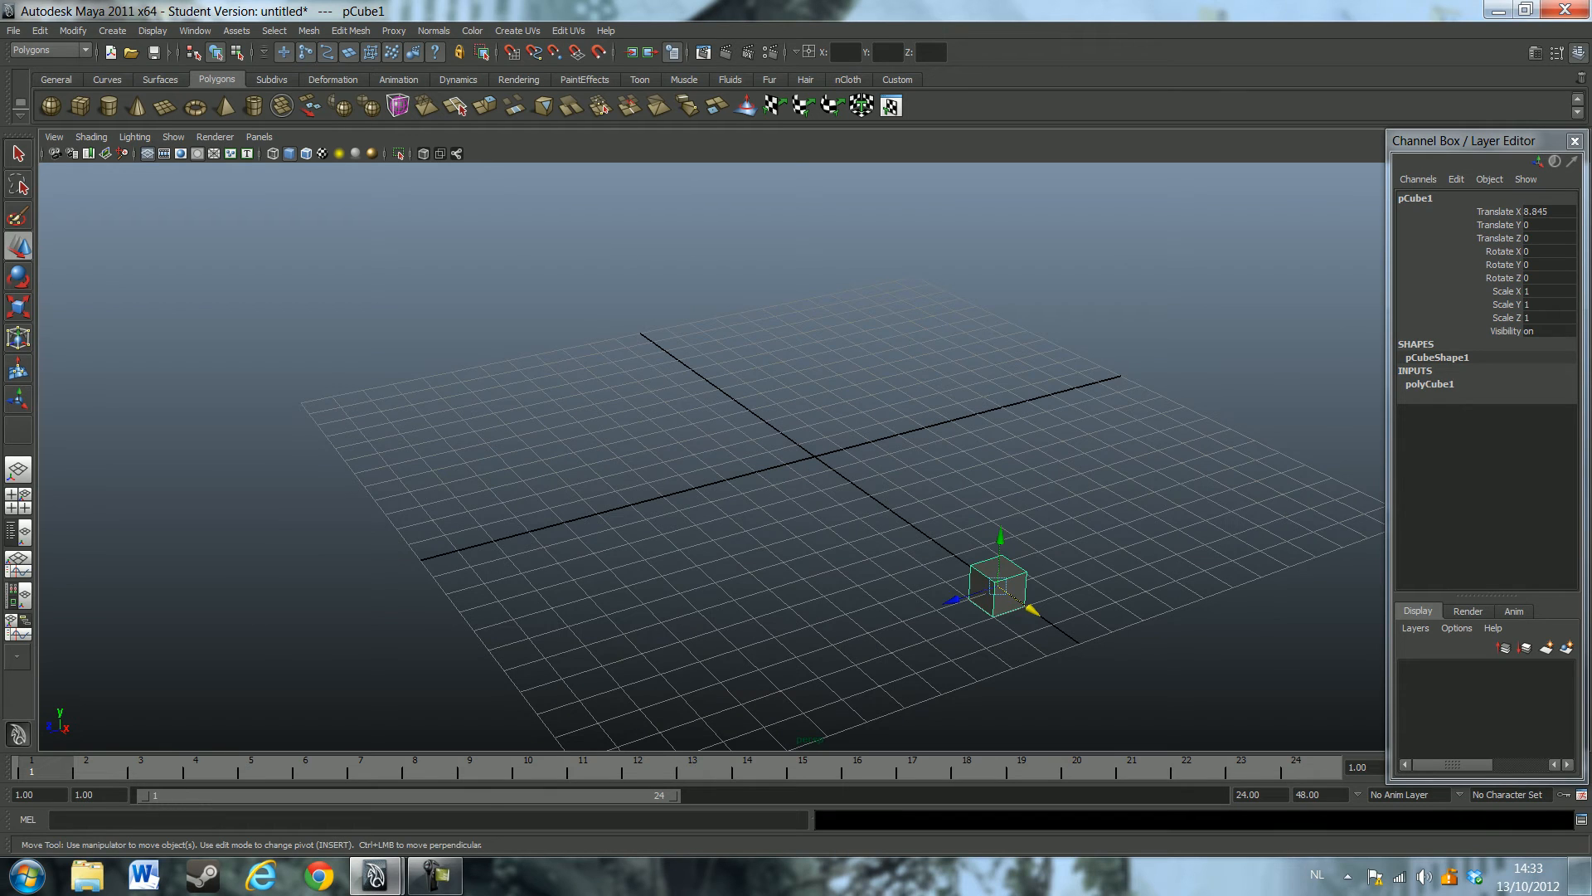
Narrow the cube by setting its Scale X to 0.6
key(r)
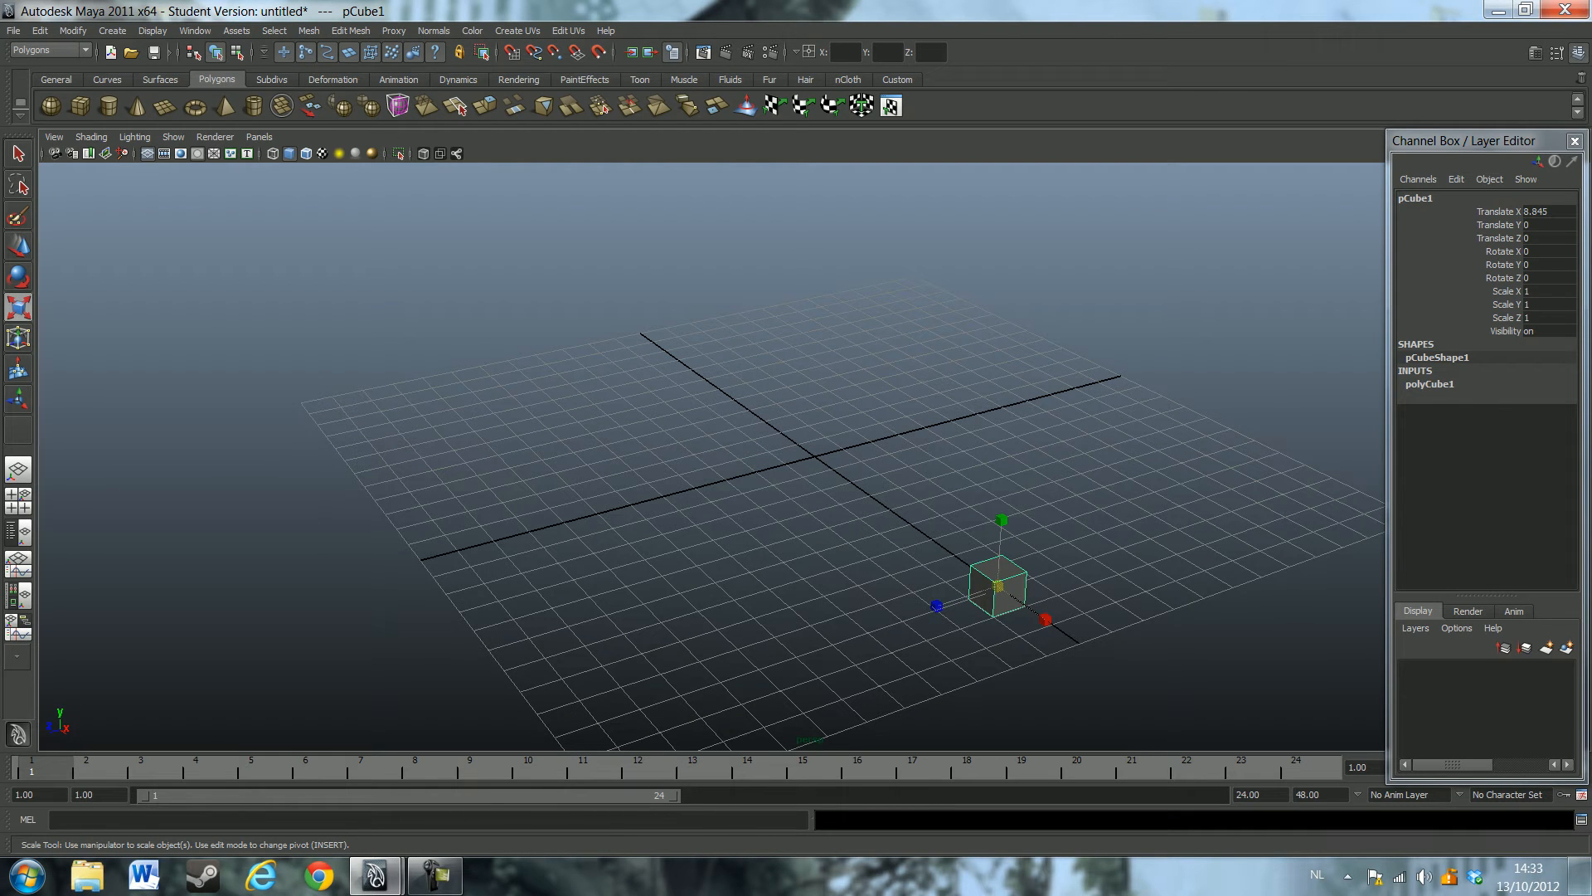
click(1547, 291)
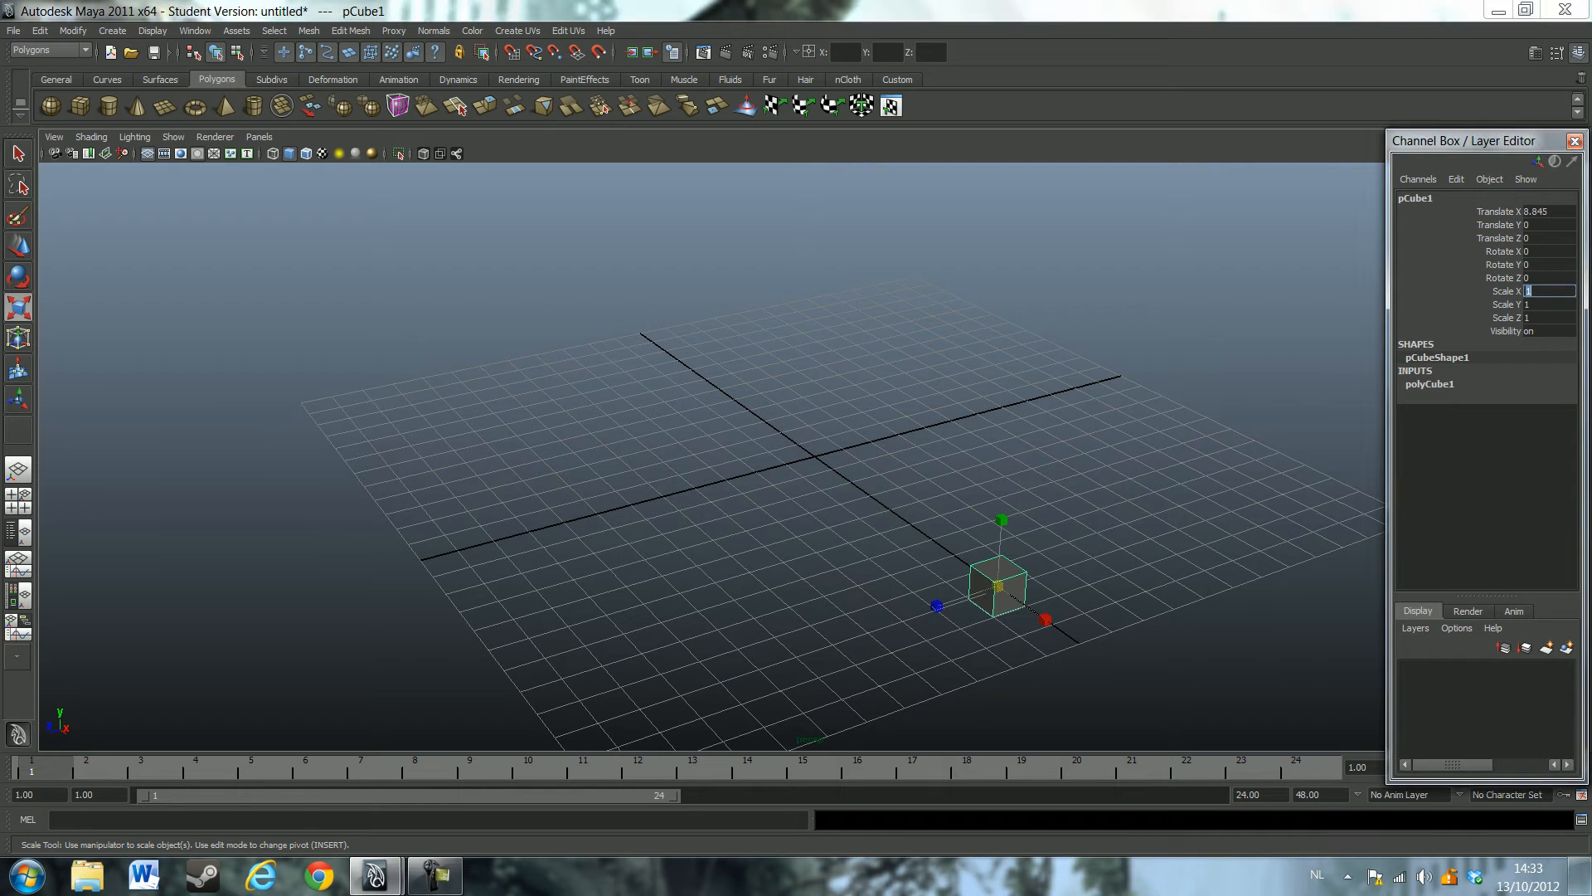
text(0)
key(Return)
alt+drag(714, 464, 838, 502)
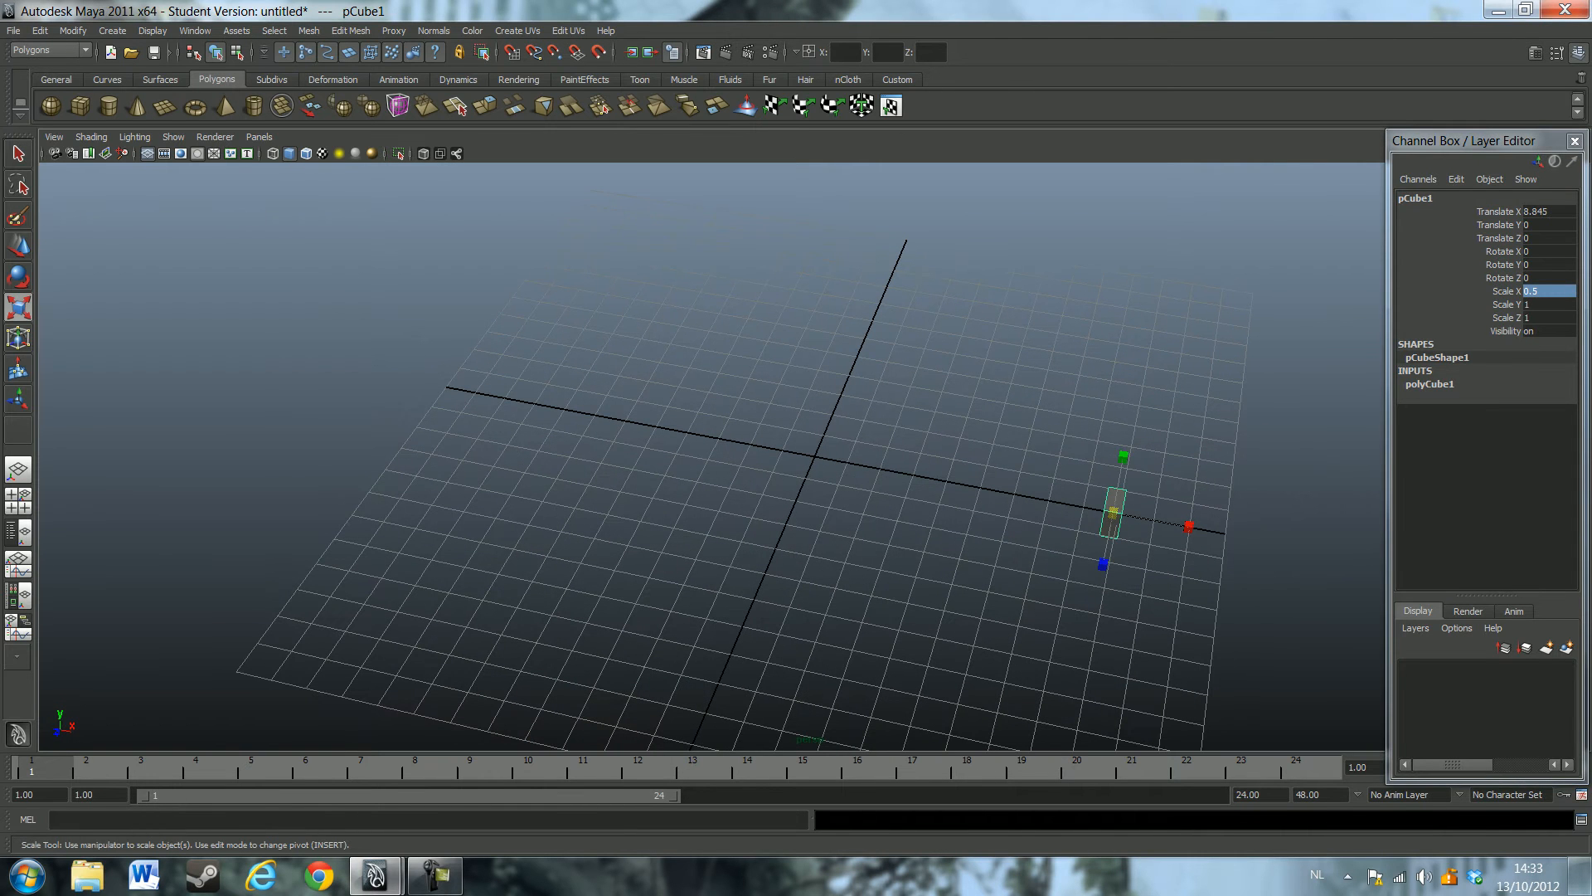
click(1548, 291)
click(1547, 291)
key(BackSpace)
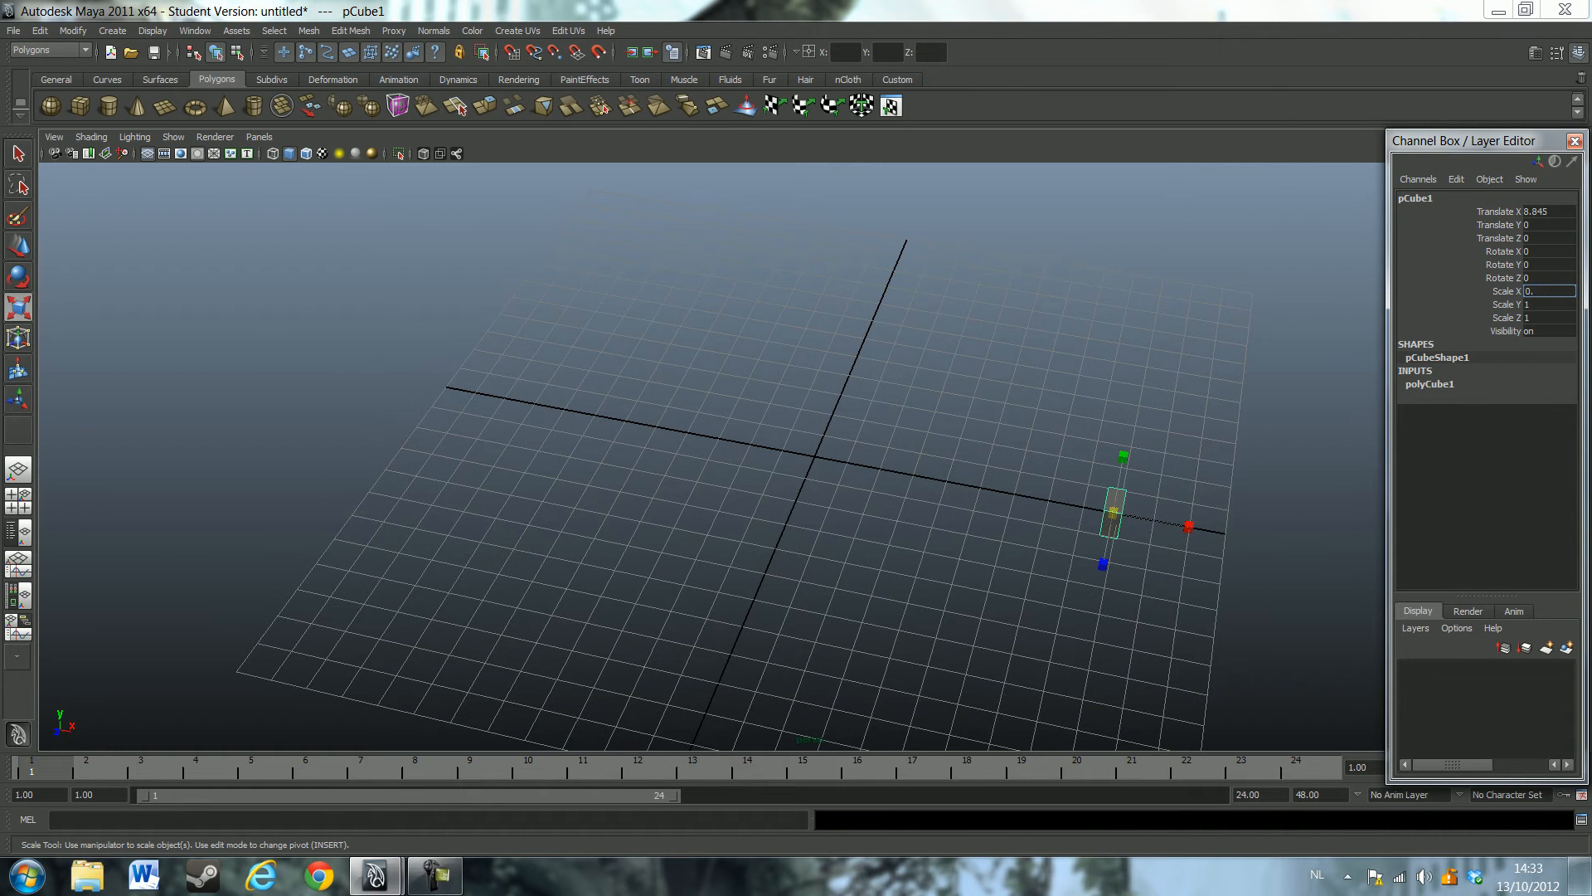
key(Return)
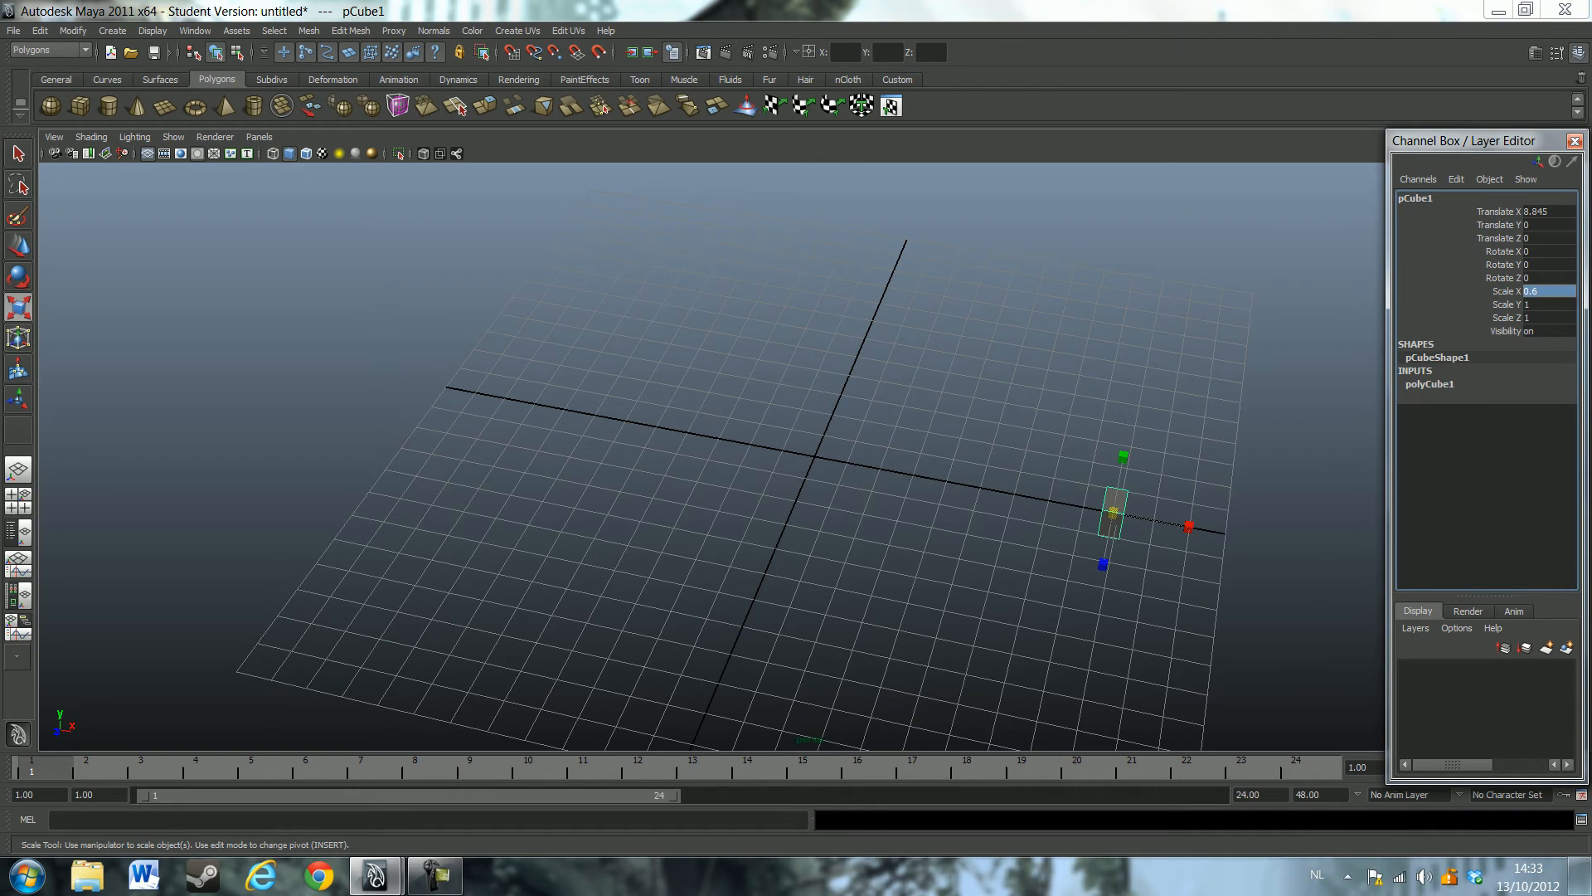
Move the cube along Z to about 2.6 and stretch it with a Scale Z of 6
alt+drag(912, 464, 722, 452)
key(w)
drag(750, 639, 646, 638)
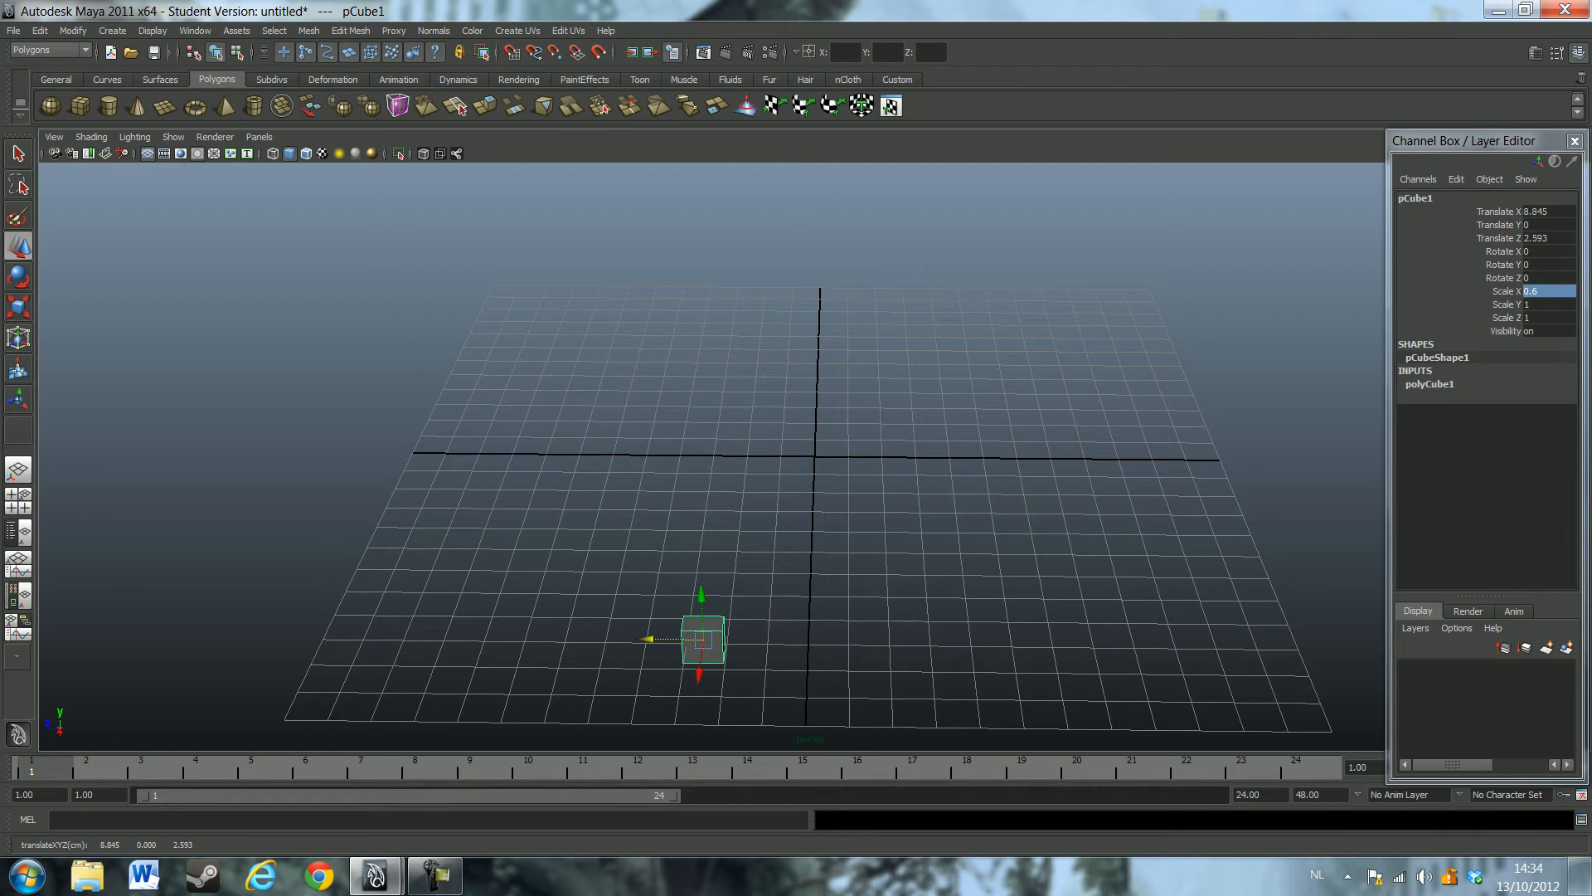
key(r)
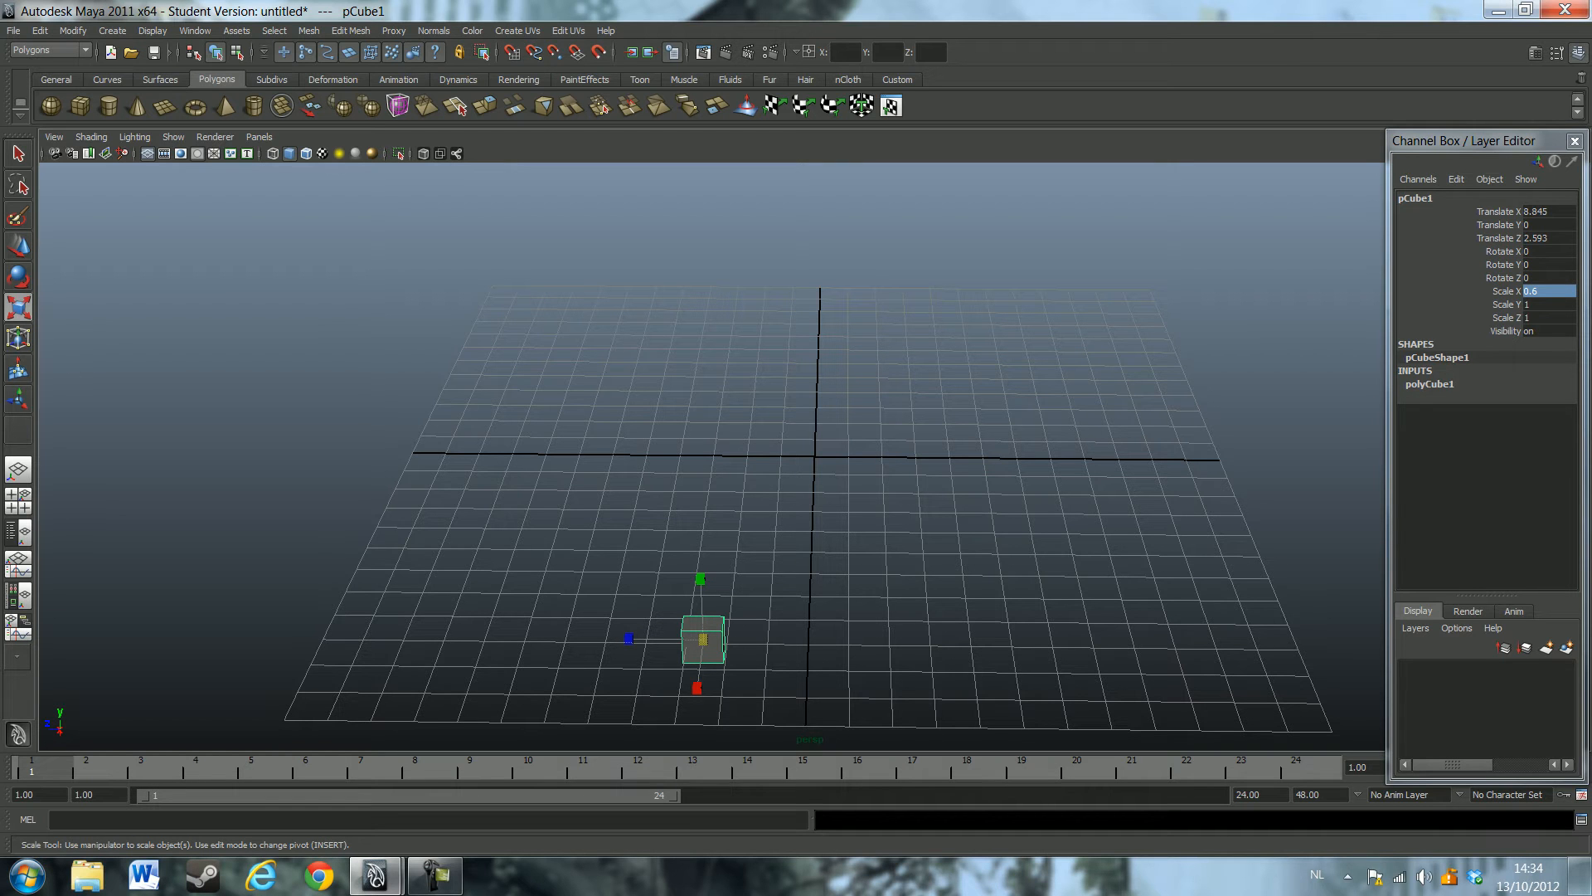
click(1548, 318)
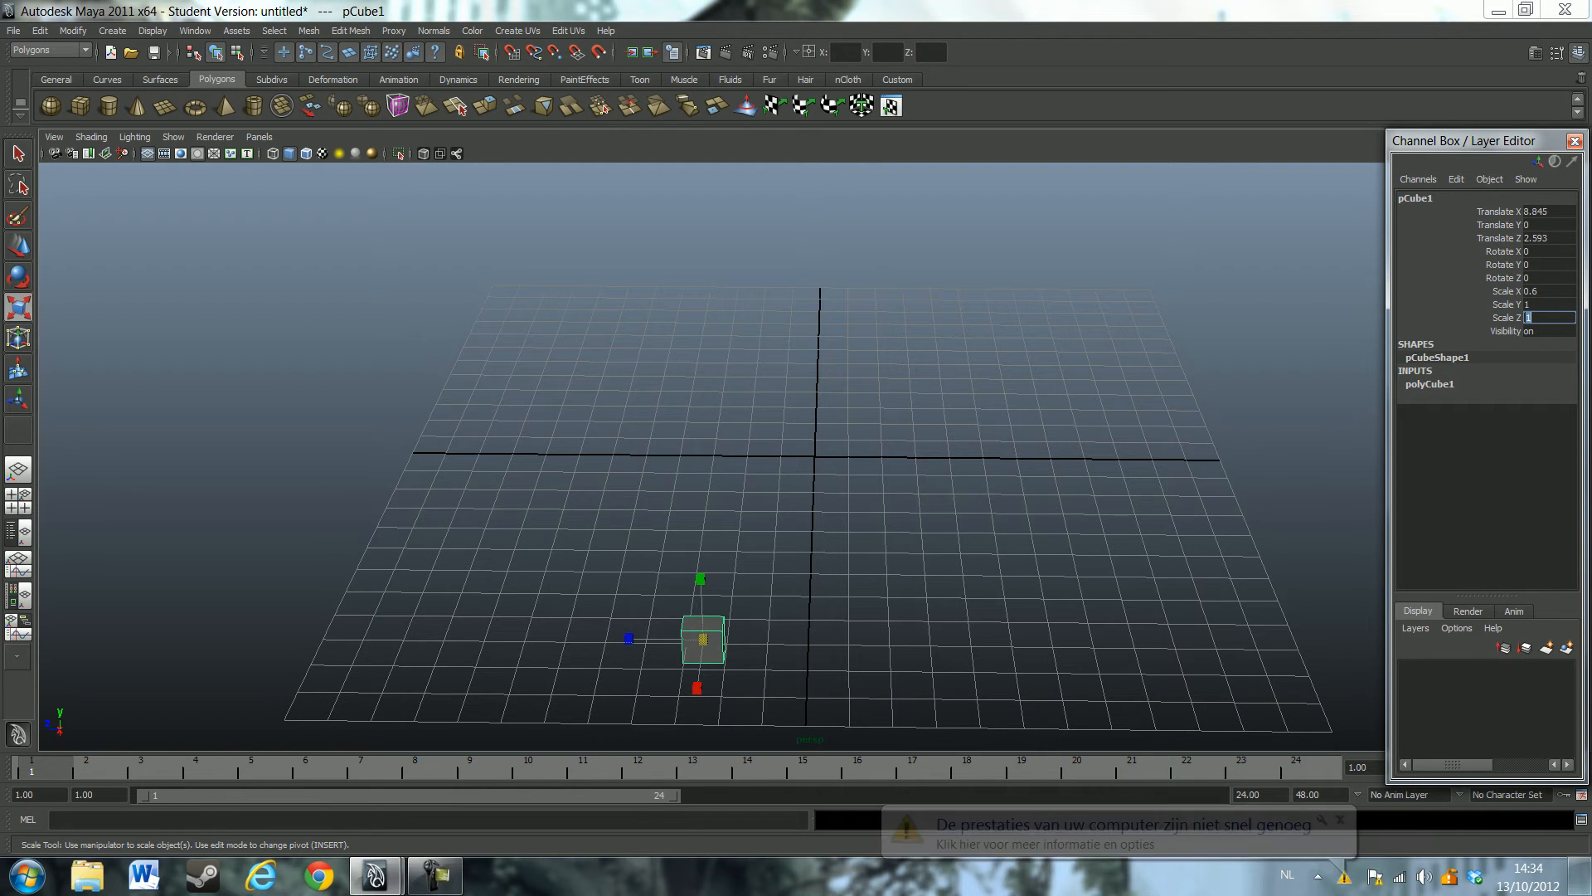
text(6)
key(Return)
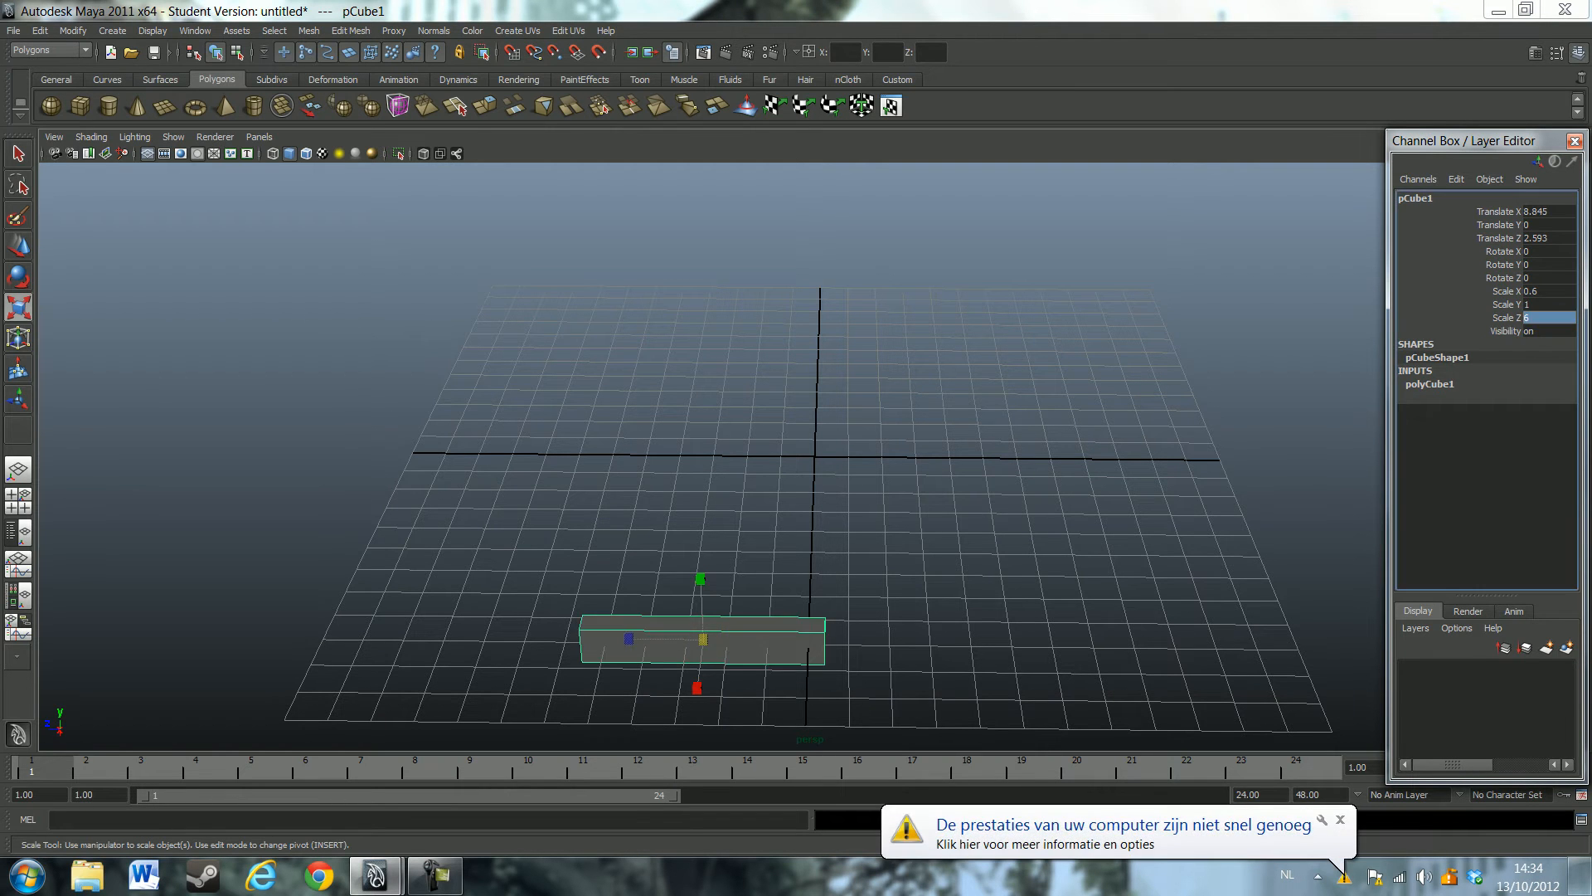
Set the bar's Scale Z to 7 and shift it along Z to a Translate Z of about 5.6
click(18, 246)
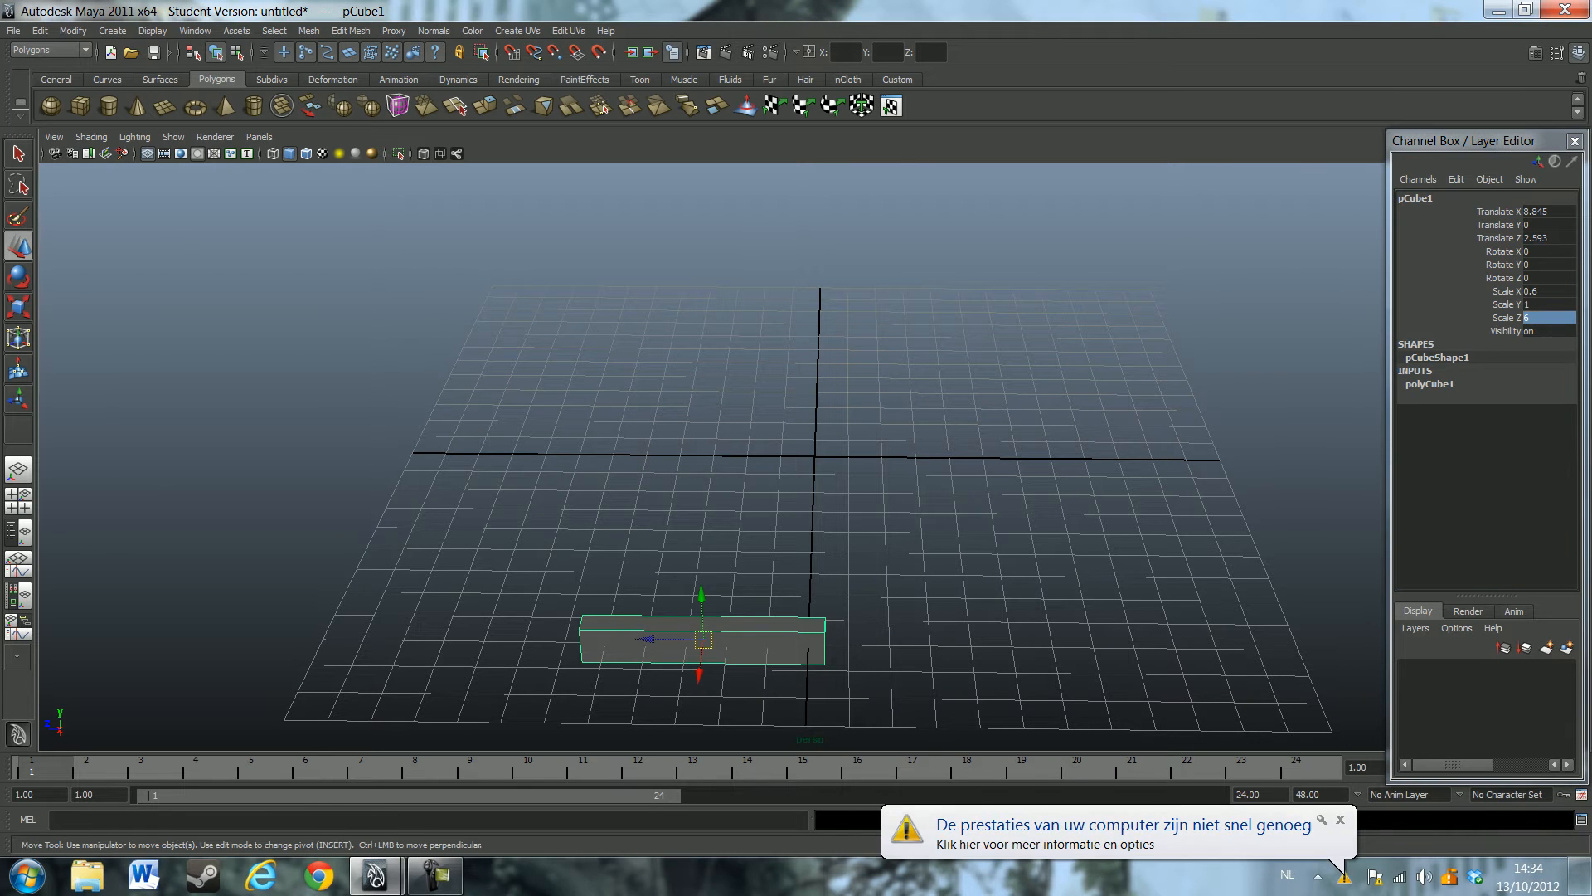
drag(651, 639, 547, 638)
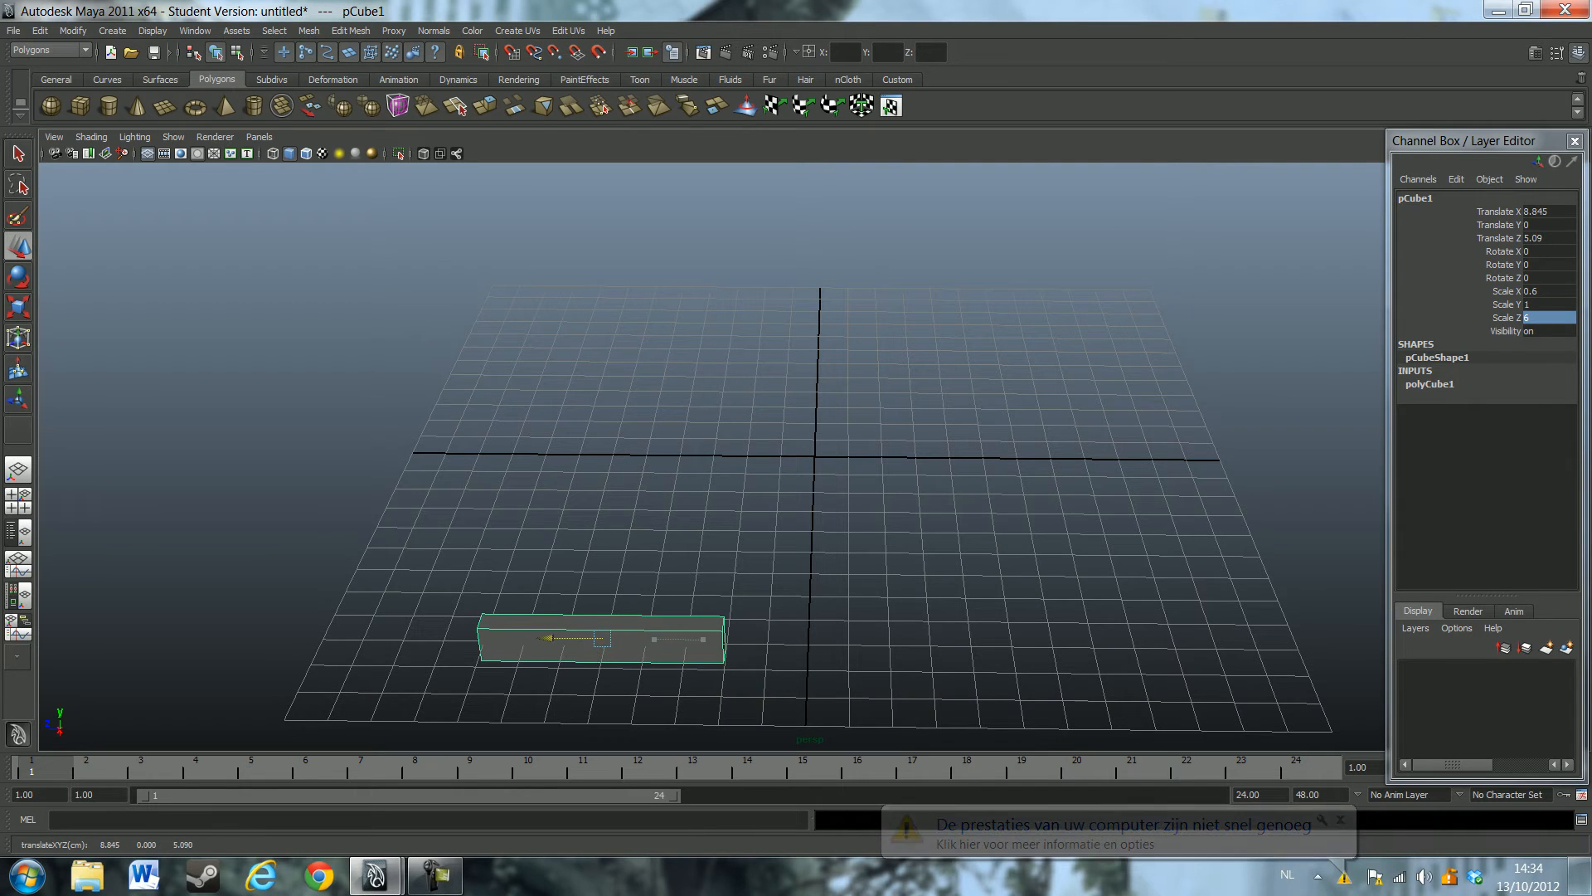
click(1548, 318)
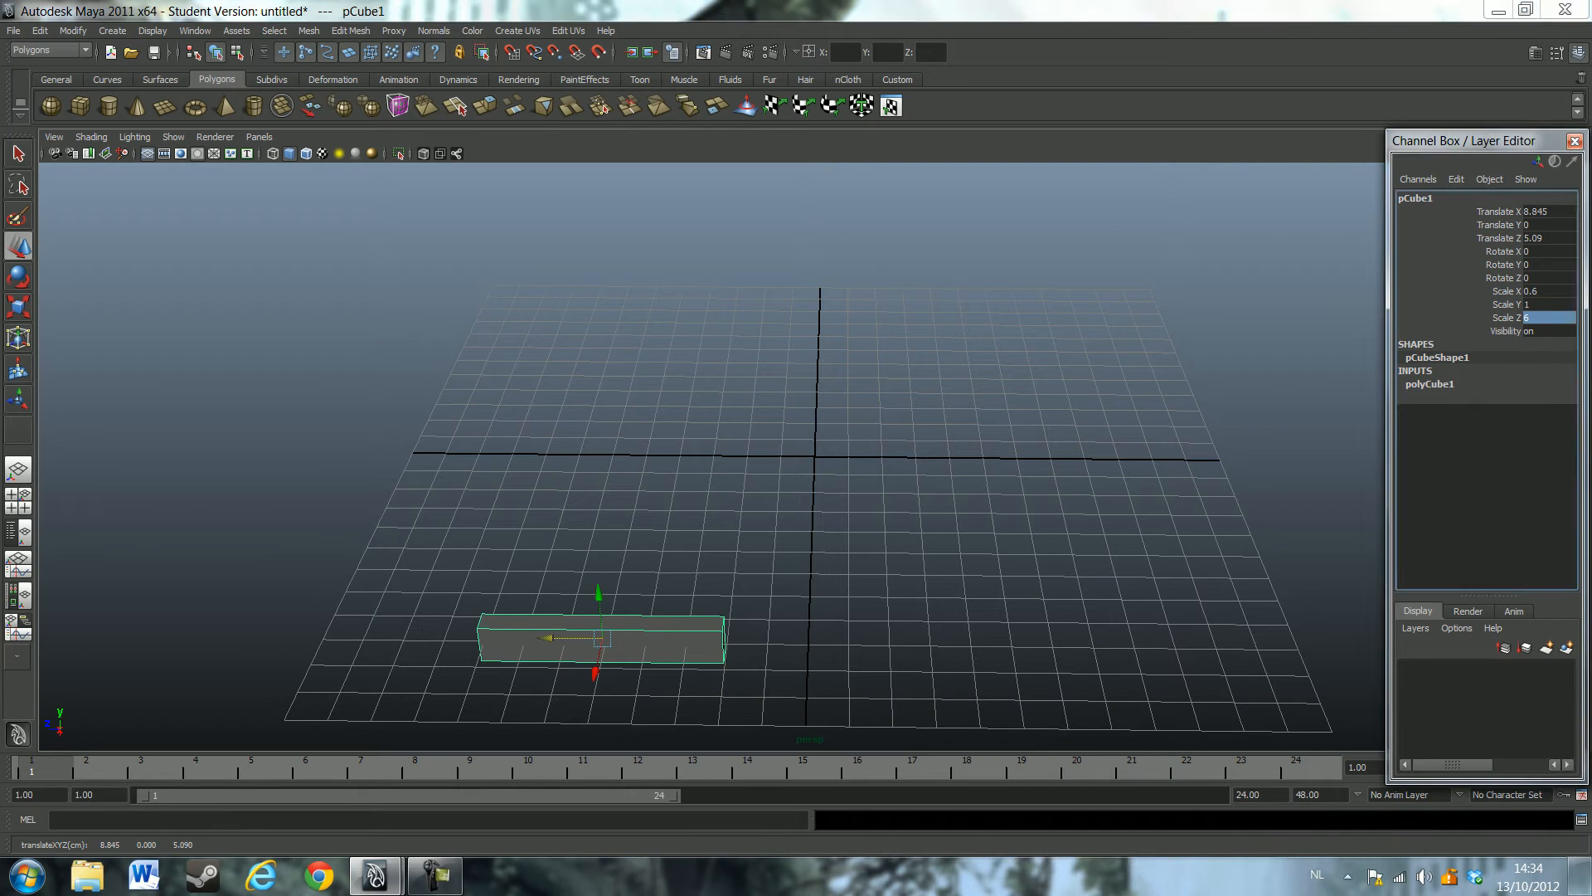
text(7)
key(Return)
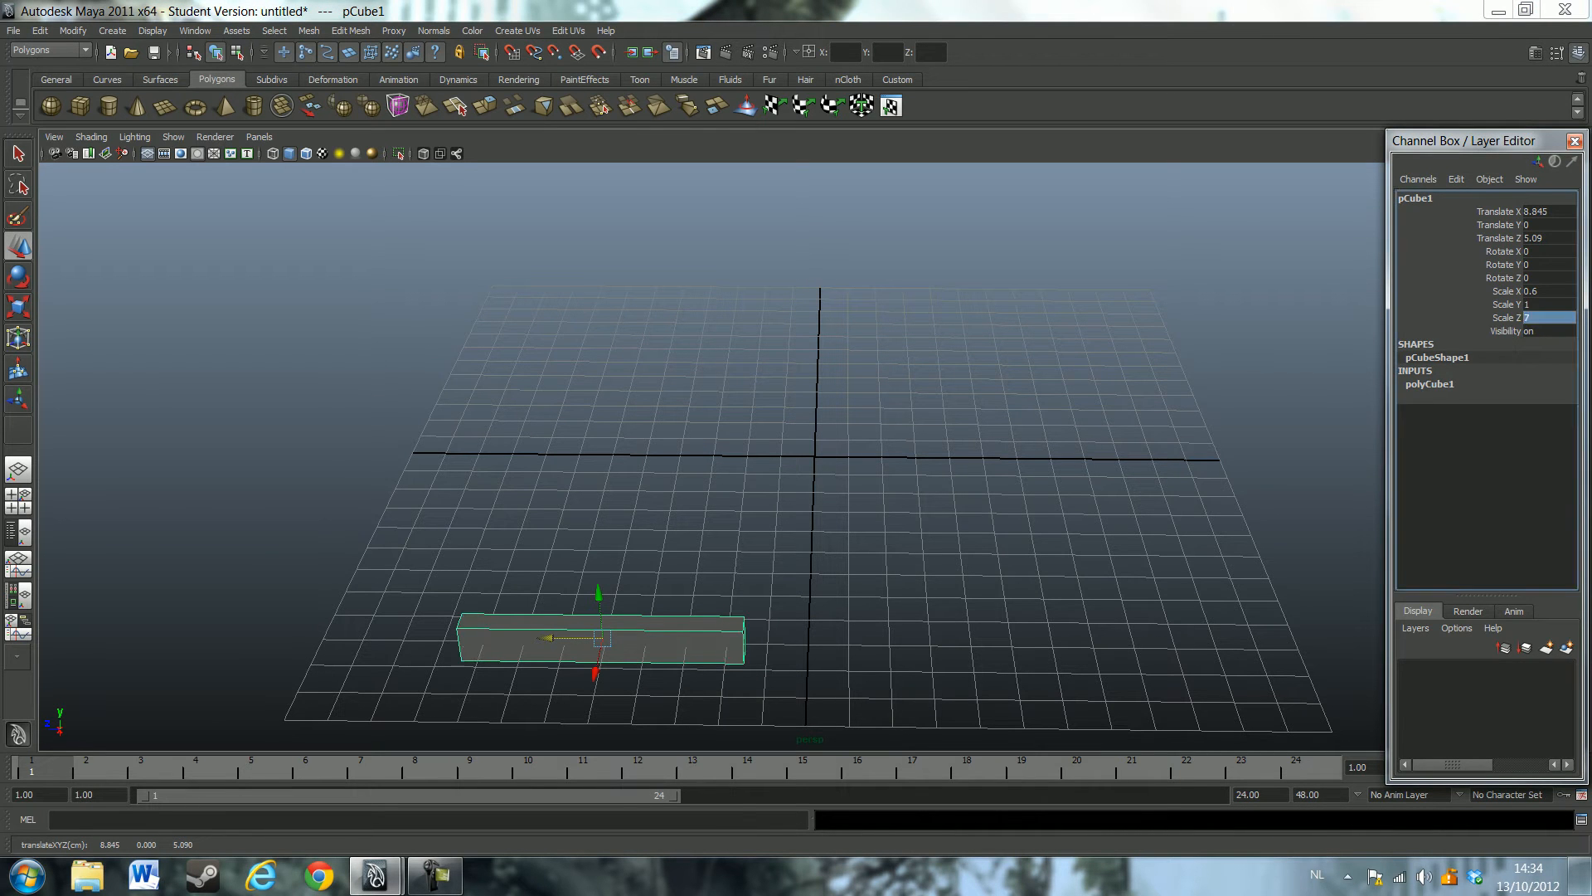
drag(547, 638, 528, 638)
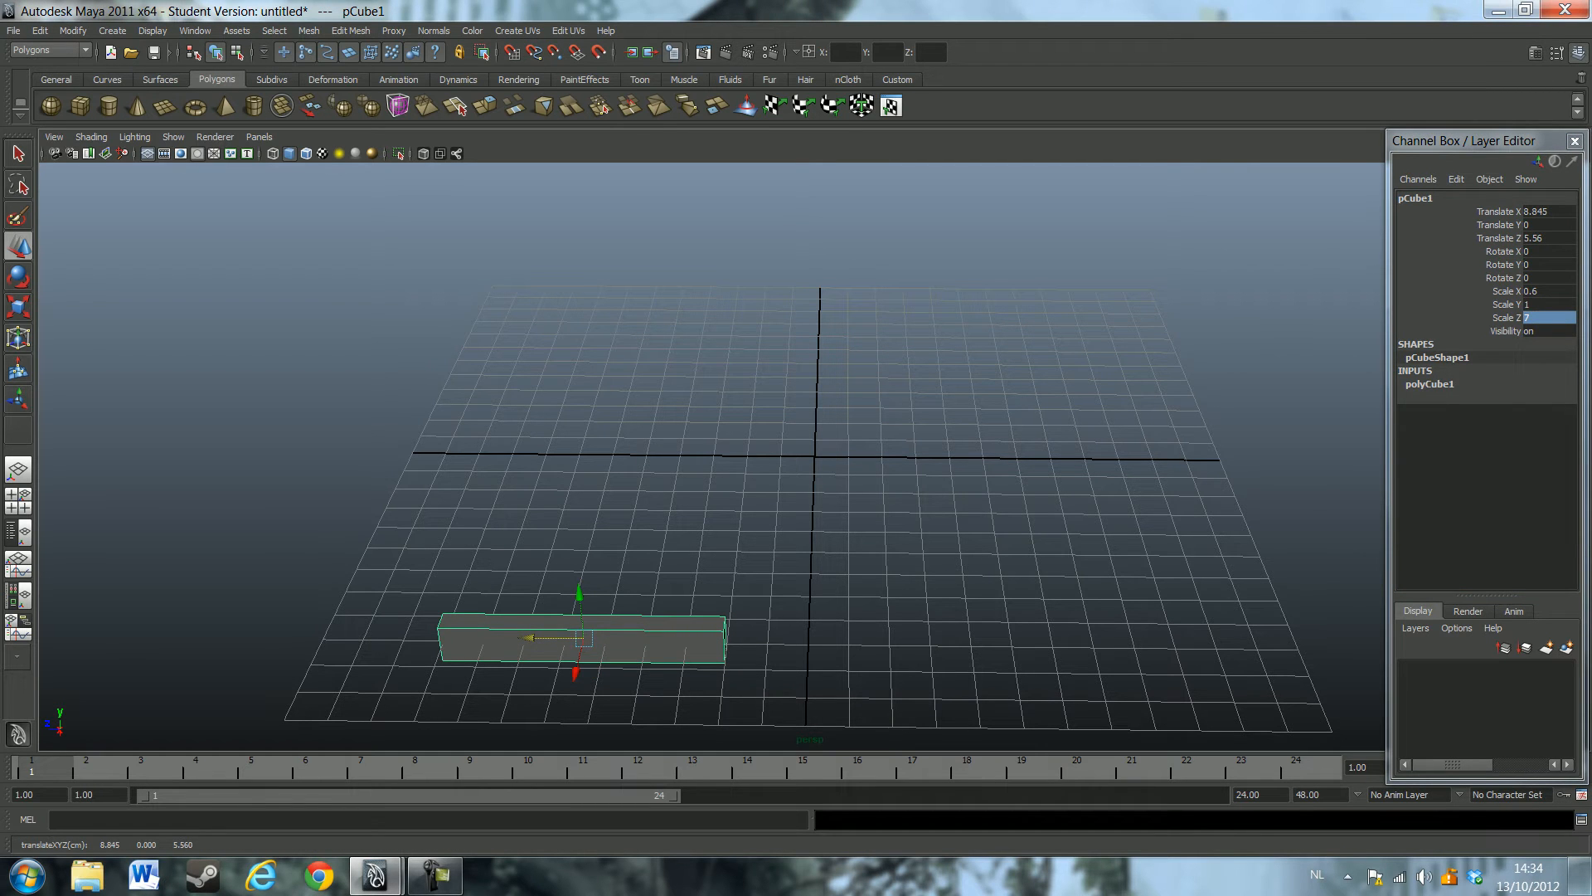
Set the bar's Subdivisions Width to 1 and its Subdivisions Depth to 7
click(1429, 384)
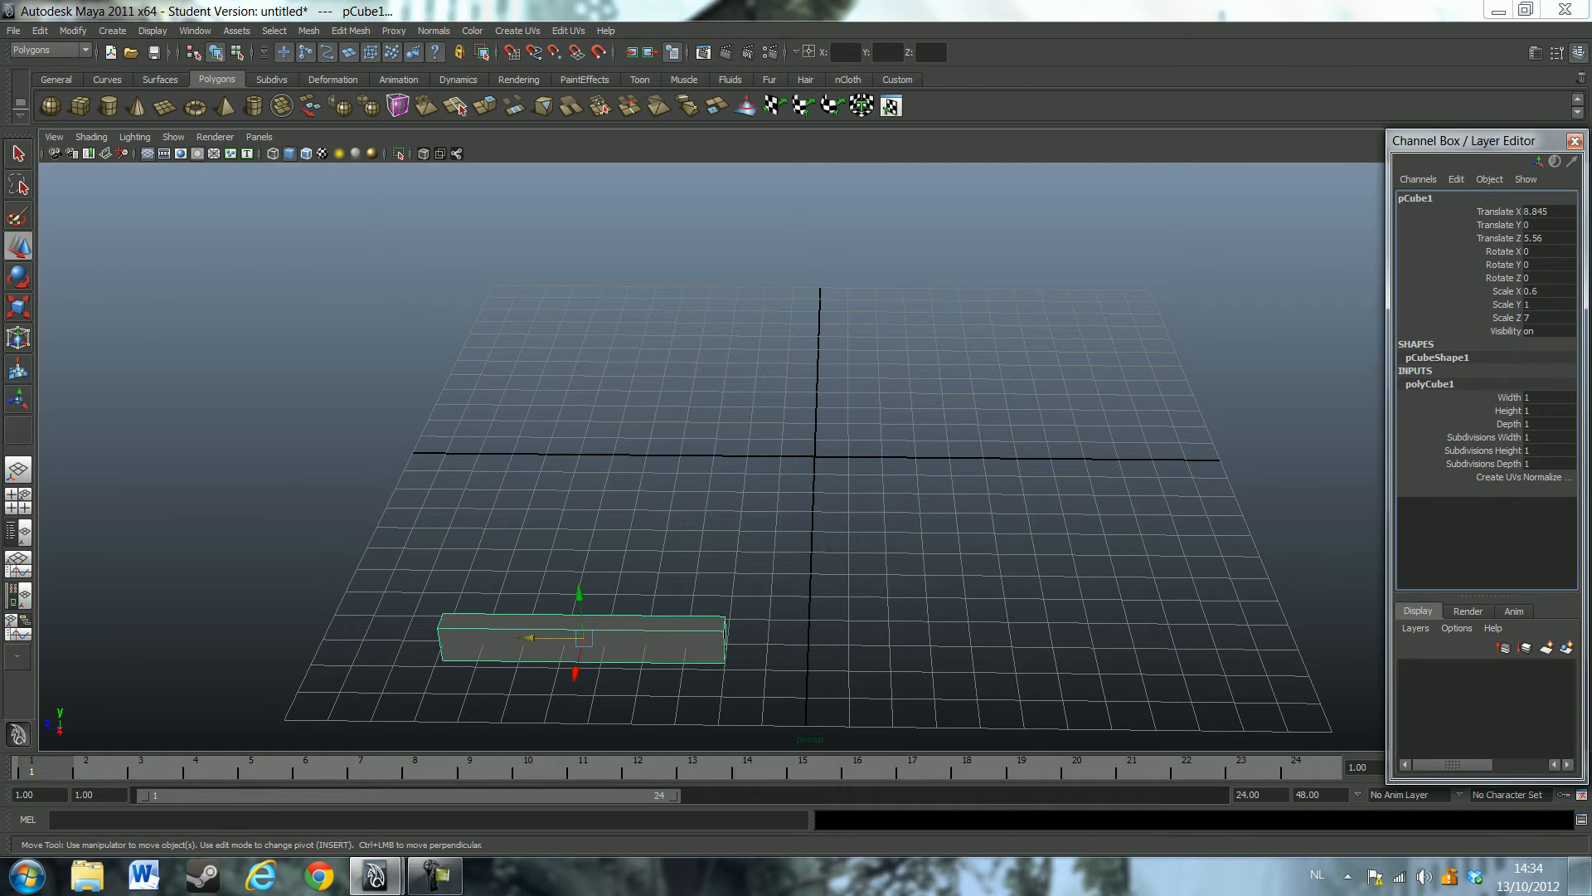
click(1548, 437)
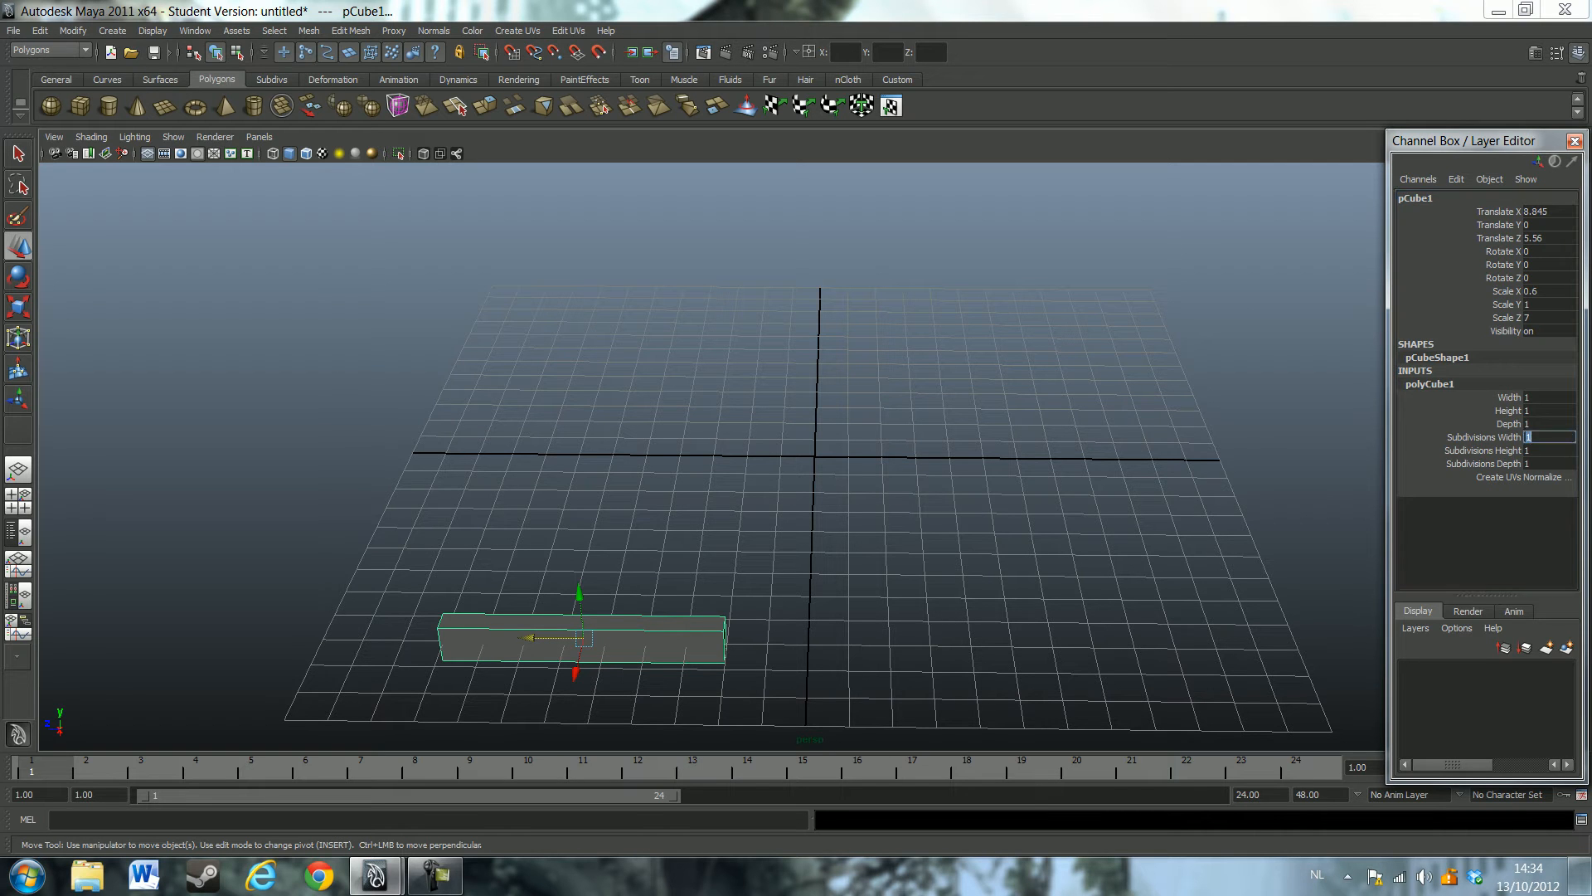
text(7)
key(Return)
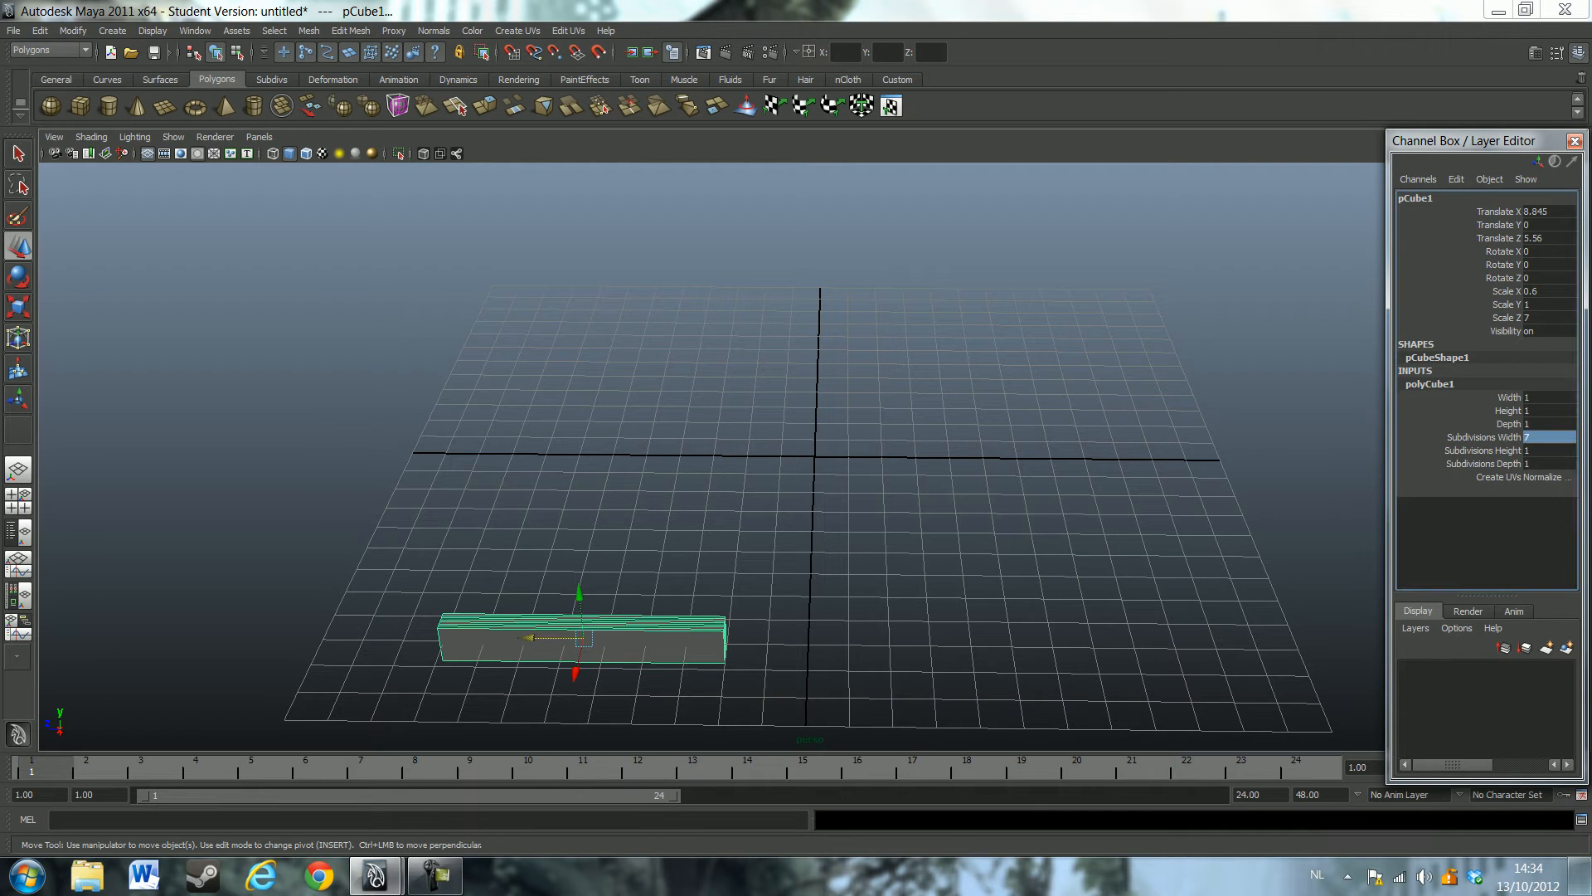
text(1)
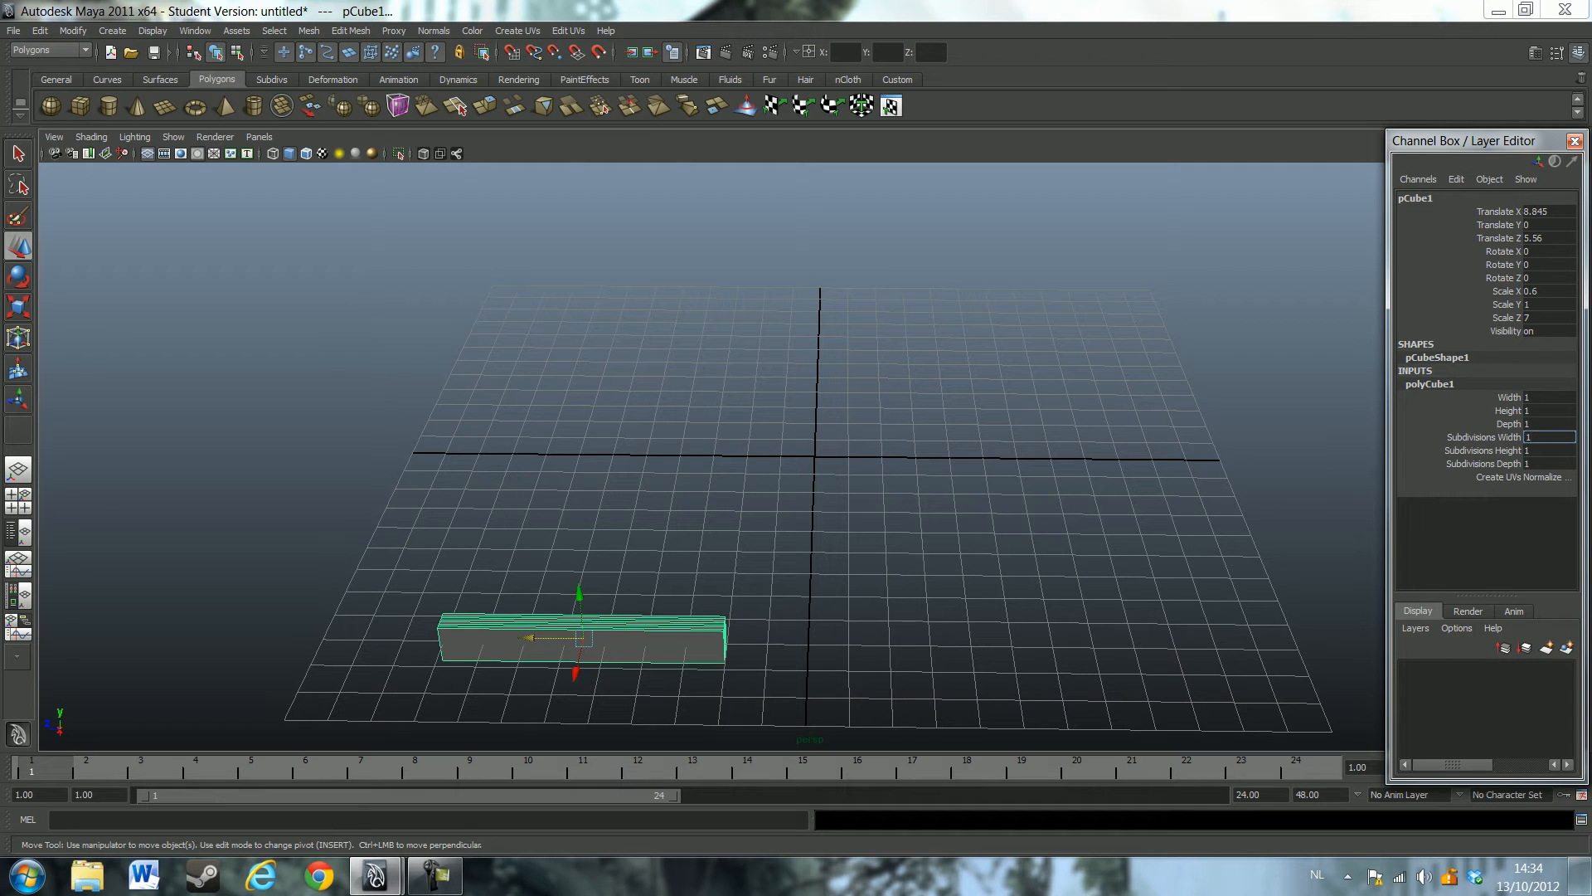
click(1549, 464)
text(7)
key(Return)
Raise the segmented bar slightly along the Y axis to a Translate Y of about 0.17
alt+drag(813, 514, 845, 460)
drag(625, 527, 796, 581)
alt+drag(723, 540, 637, 551)
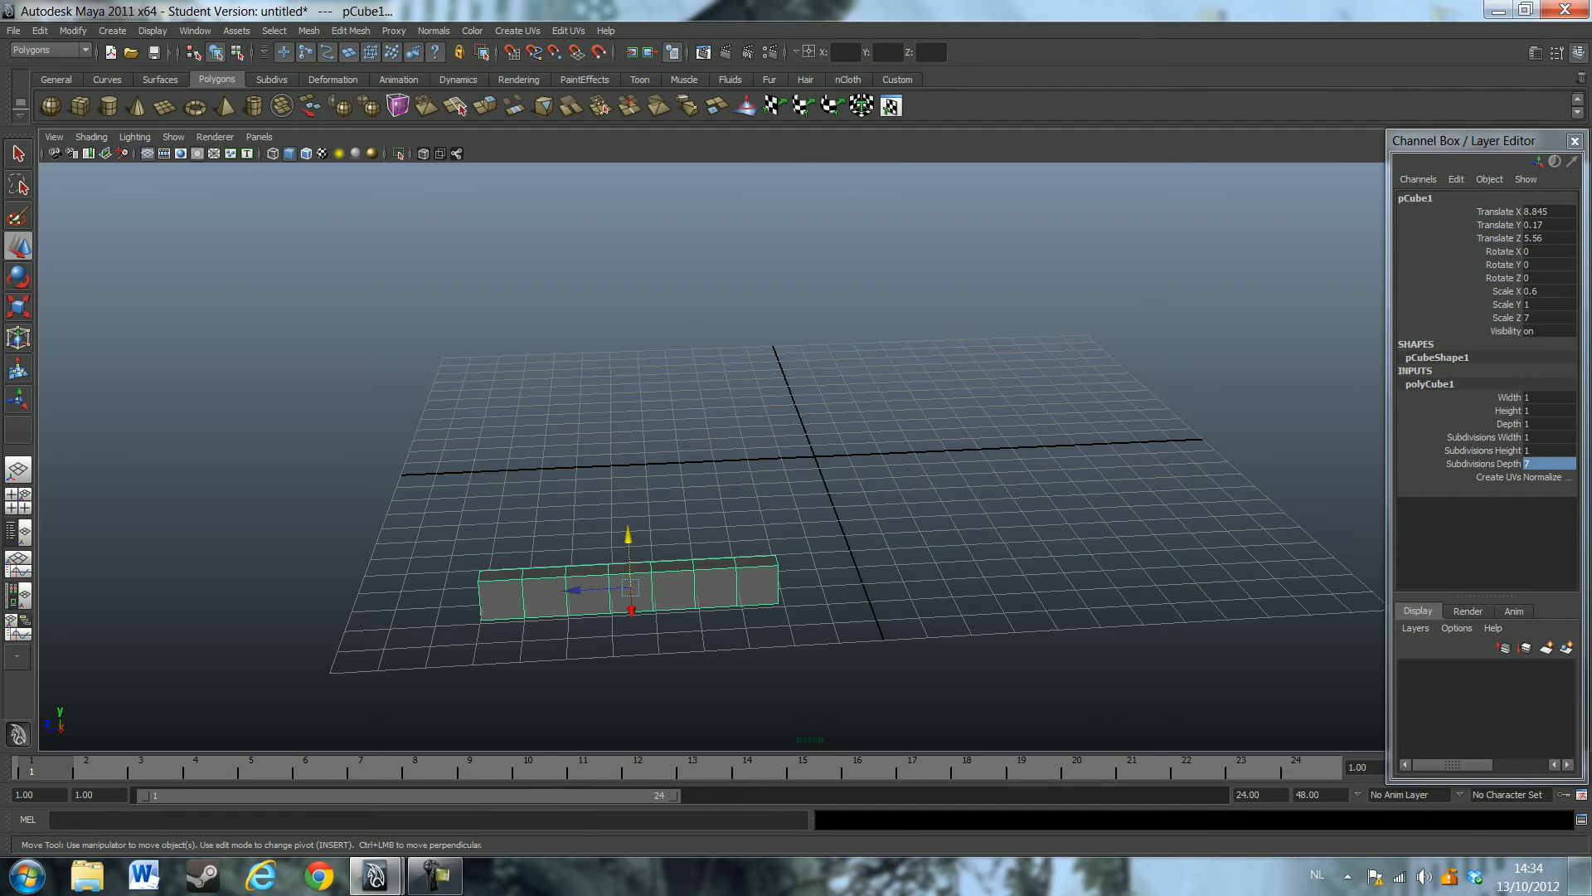
Extrude the whole bar in place and extrude its positive-Z end face by a Local Translate Z of 0.6
alt+drag(637, 551, 754, 557)
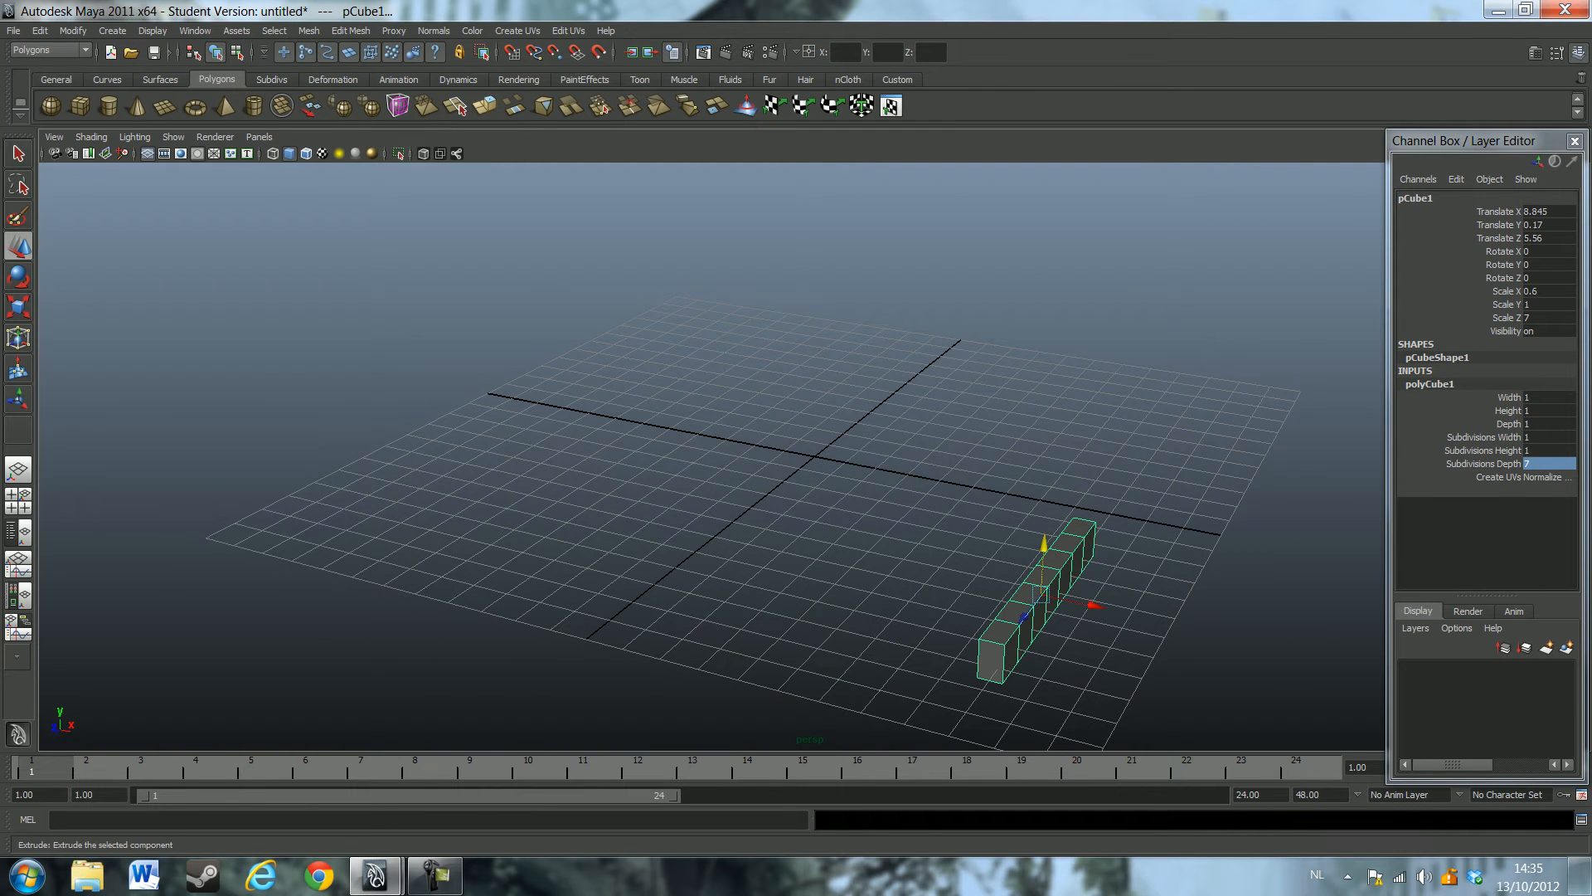
click(455, 105)
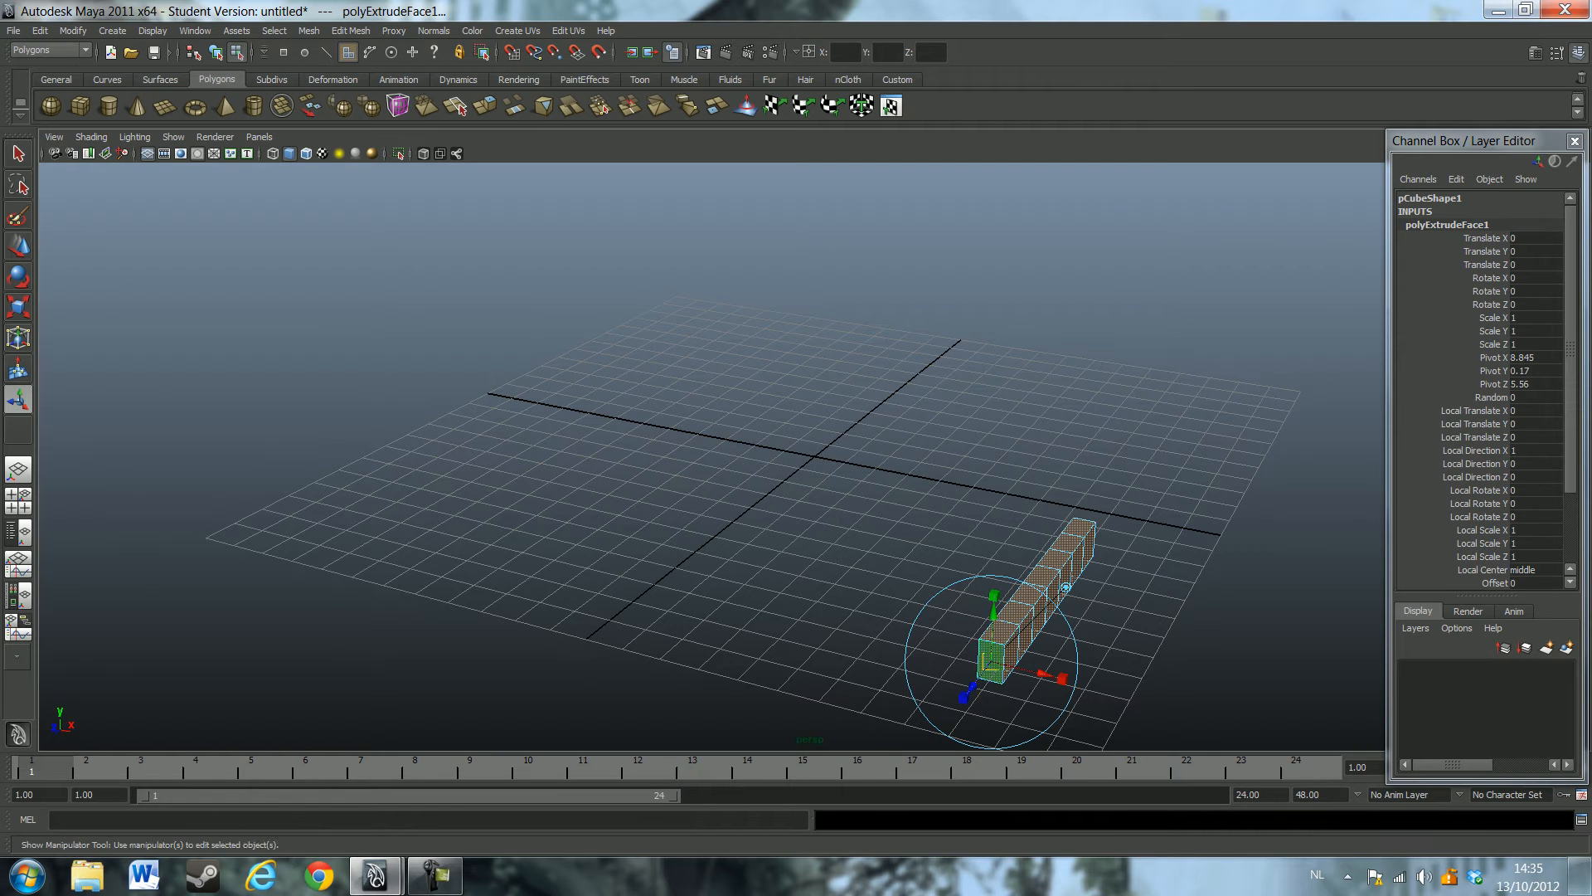
click(991, 666)
click(485, 105)
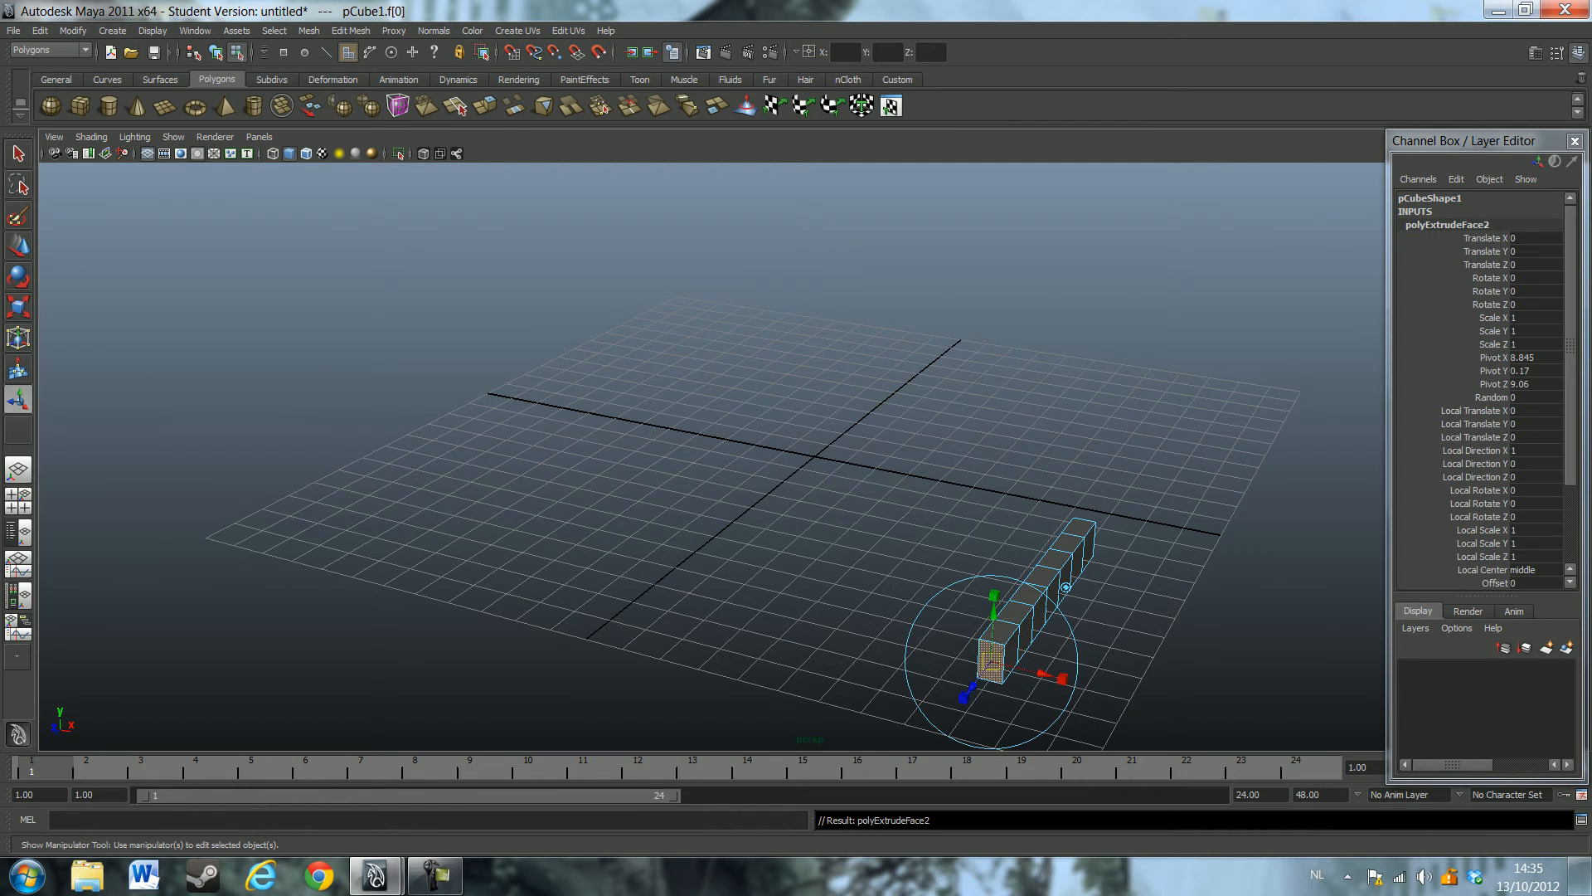
alt+drag(796, 431, 626, 425)
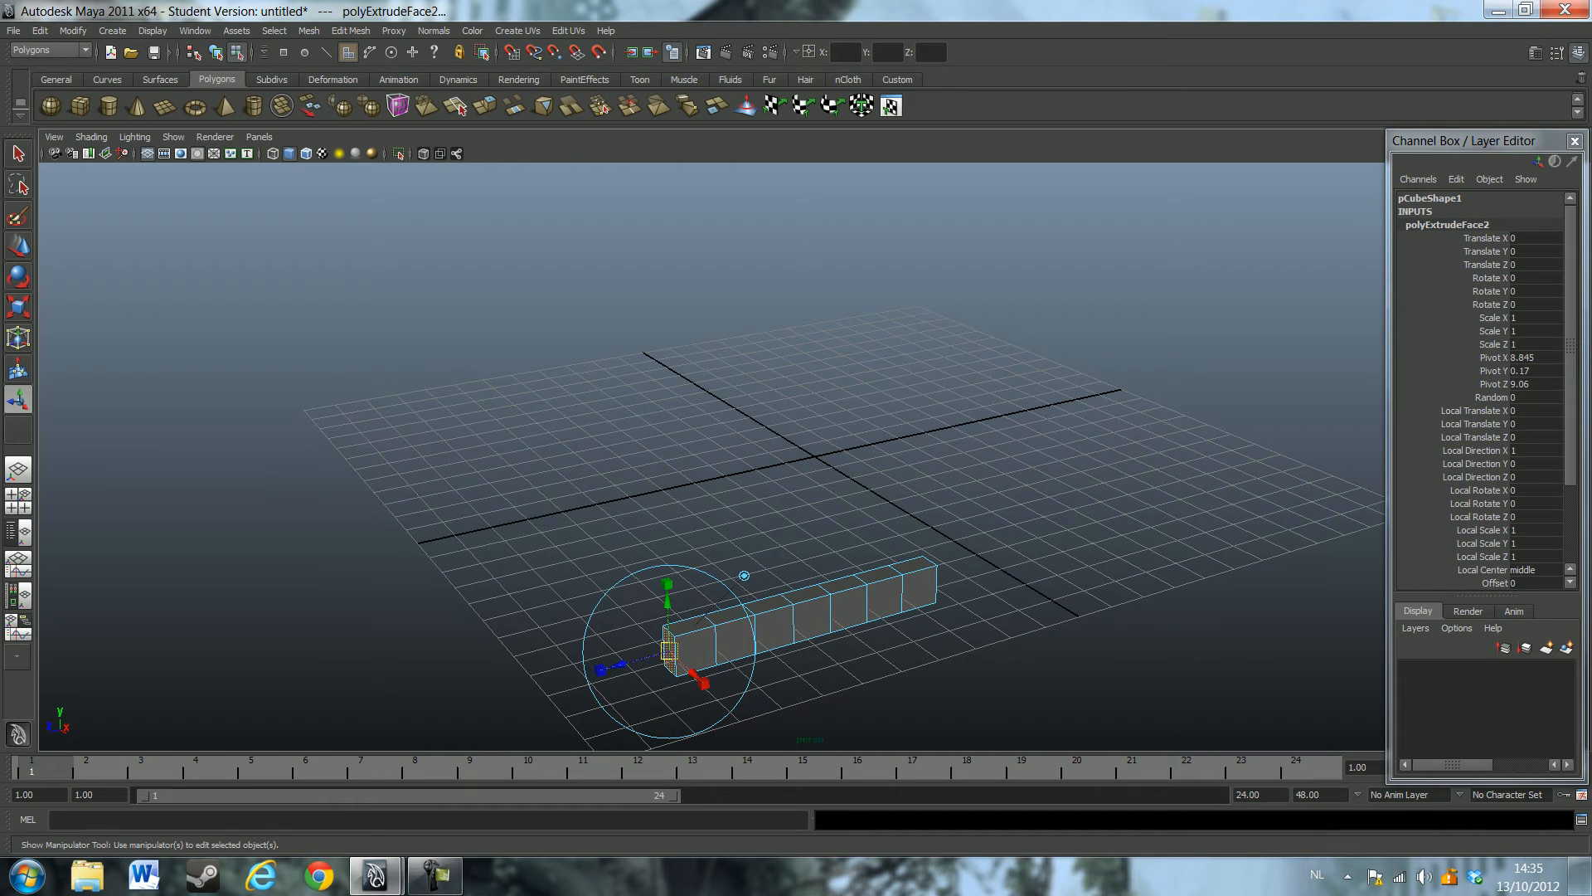
drag(620, 664, 603, 668)
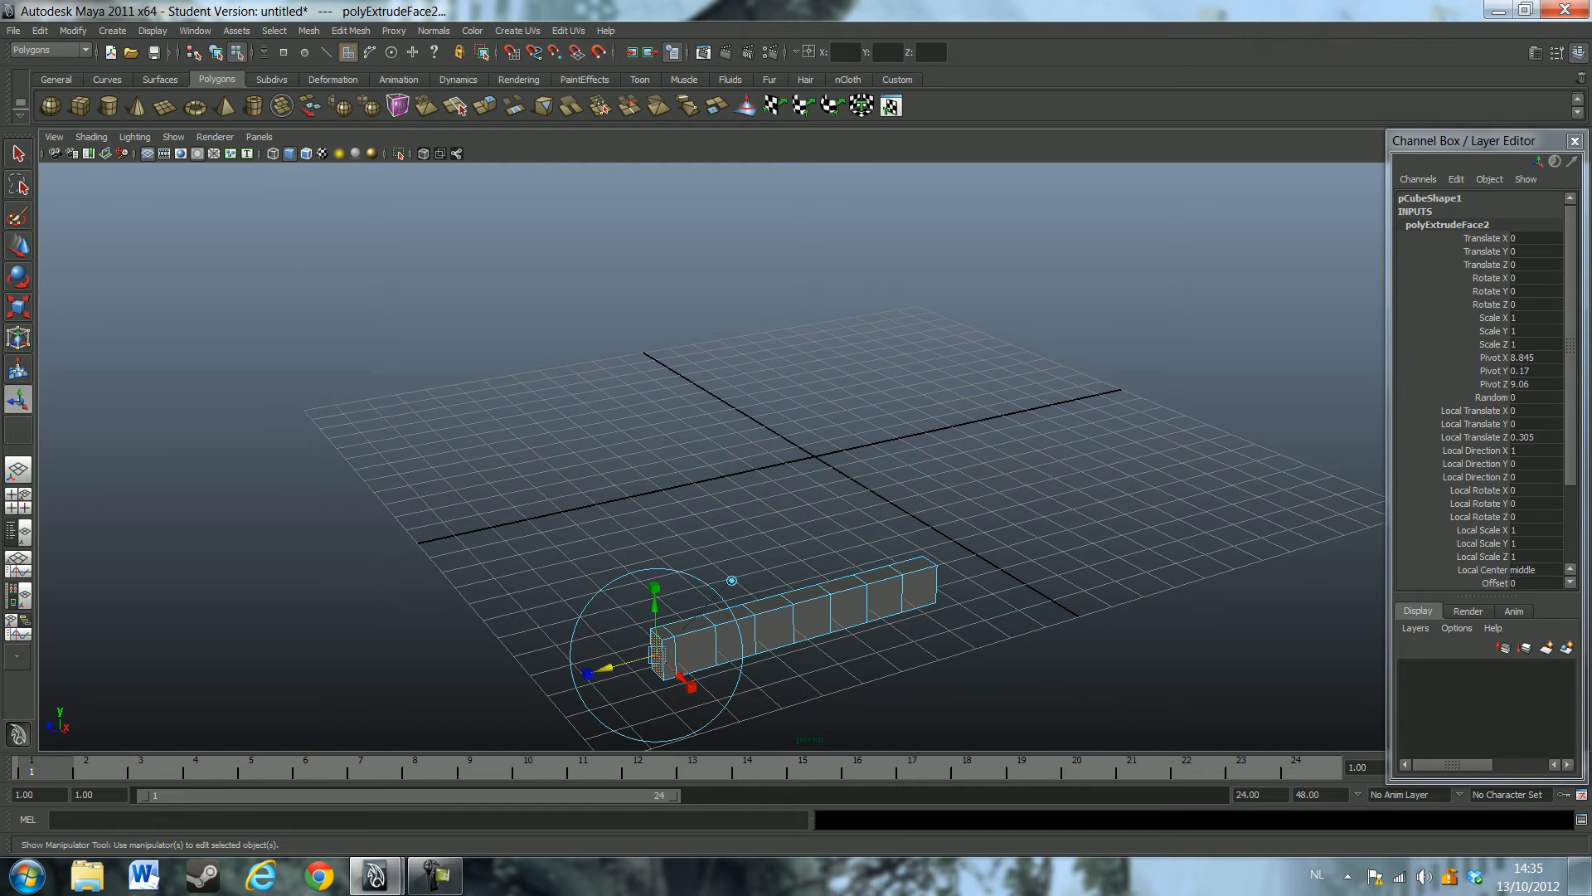
click(1535, 438)
text(0)
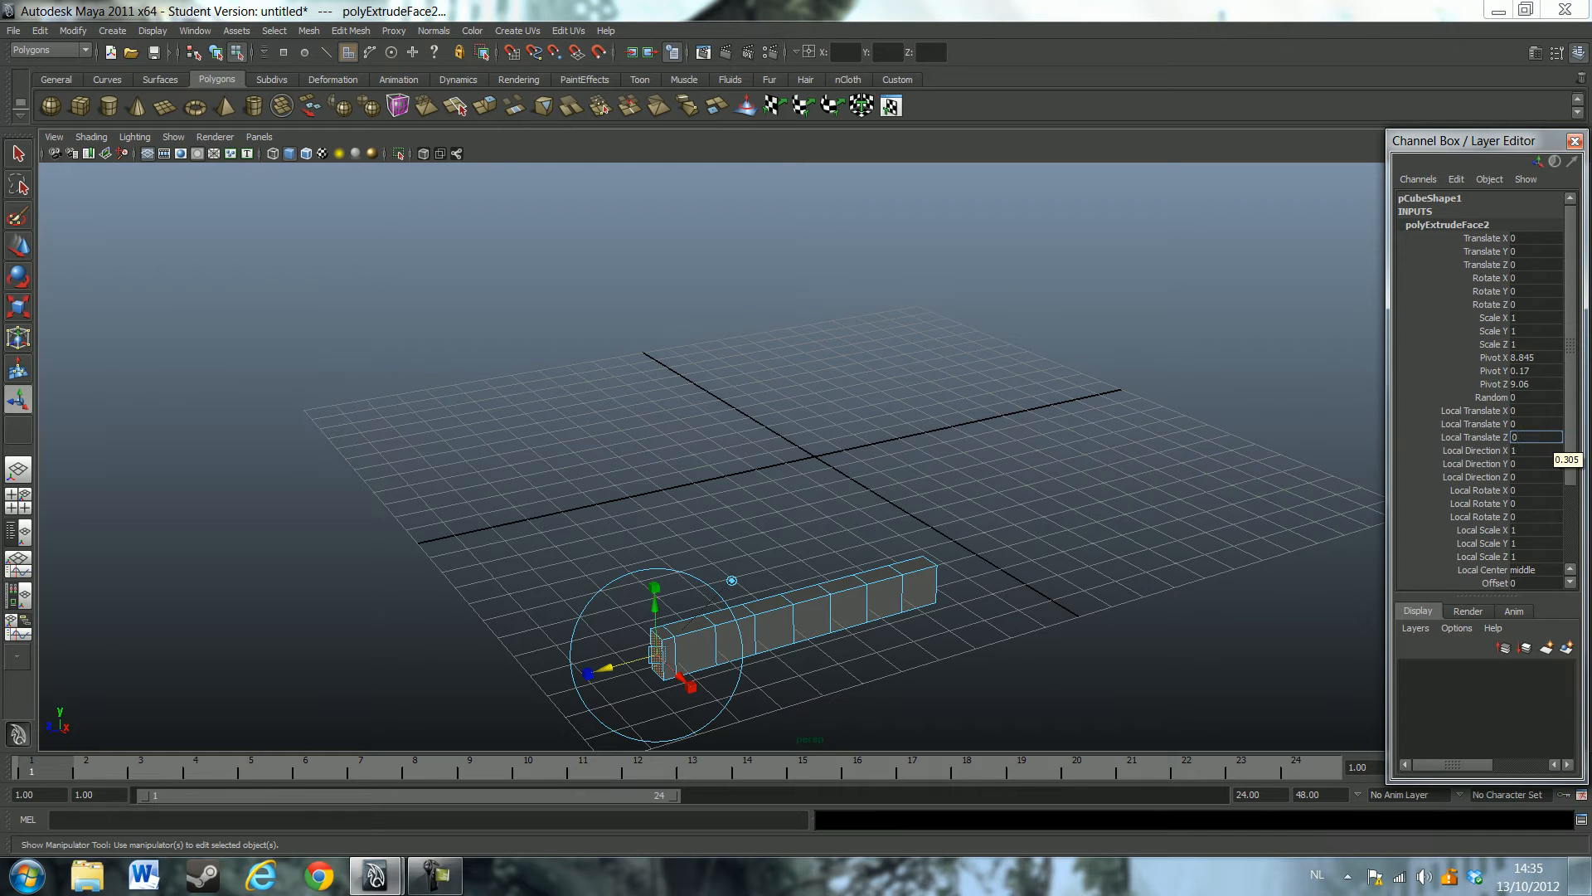
key(Return)
Extrude the negative-X side face of the bar's new end block by a Local Translate Z of 13
alt+drag(812, 465, 1078, 477)
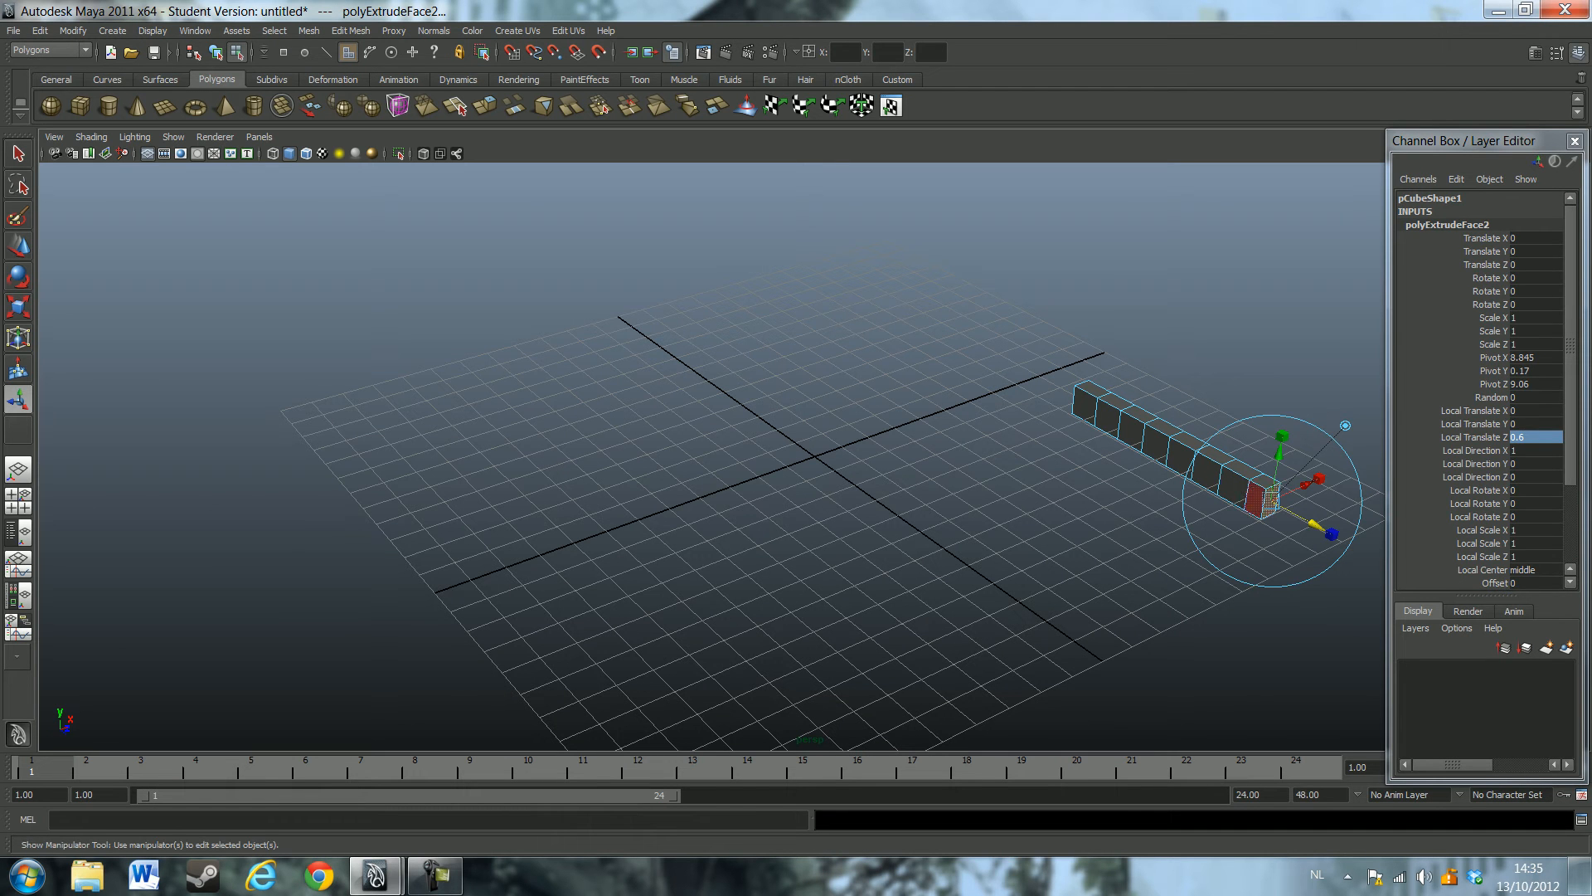
click(1255, 501)
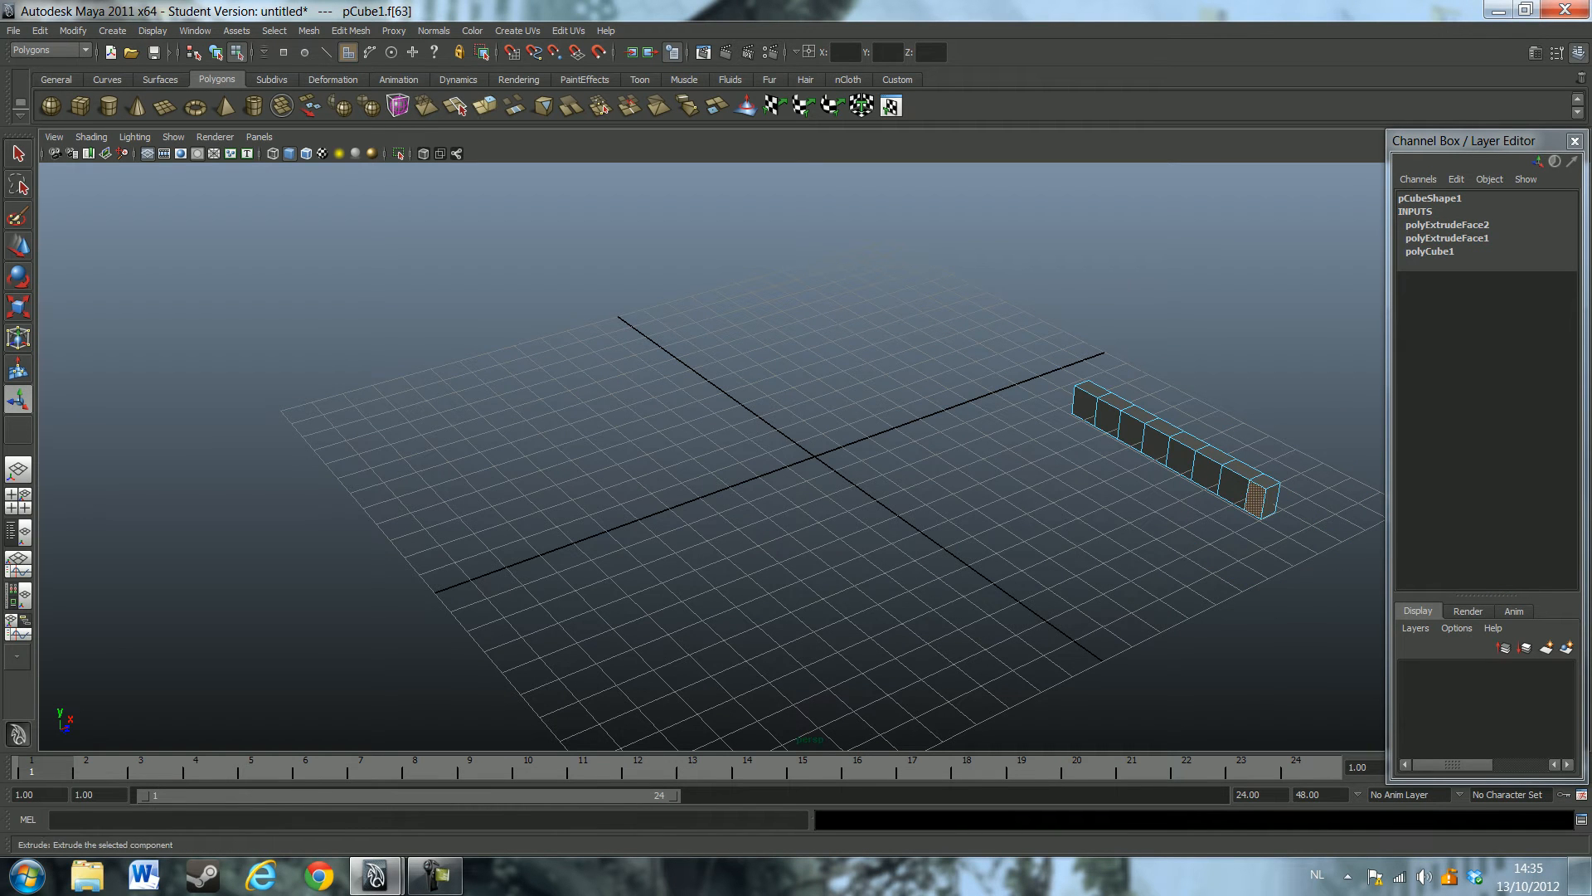
click(485, 106)
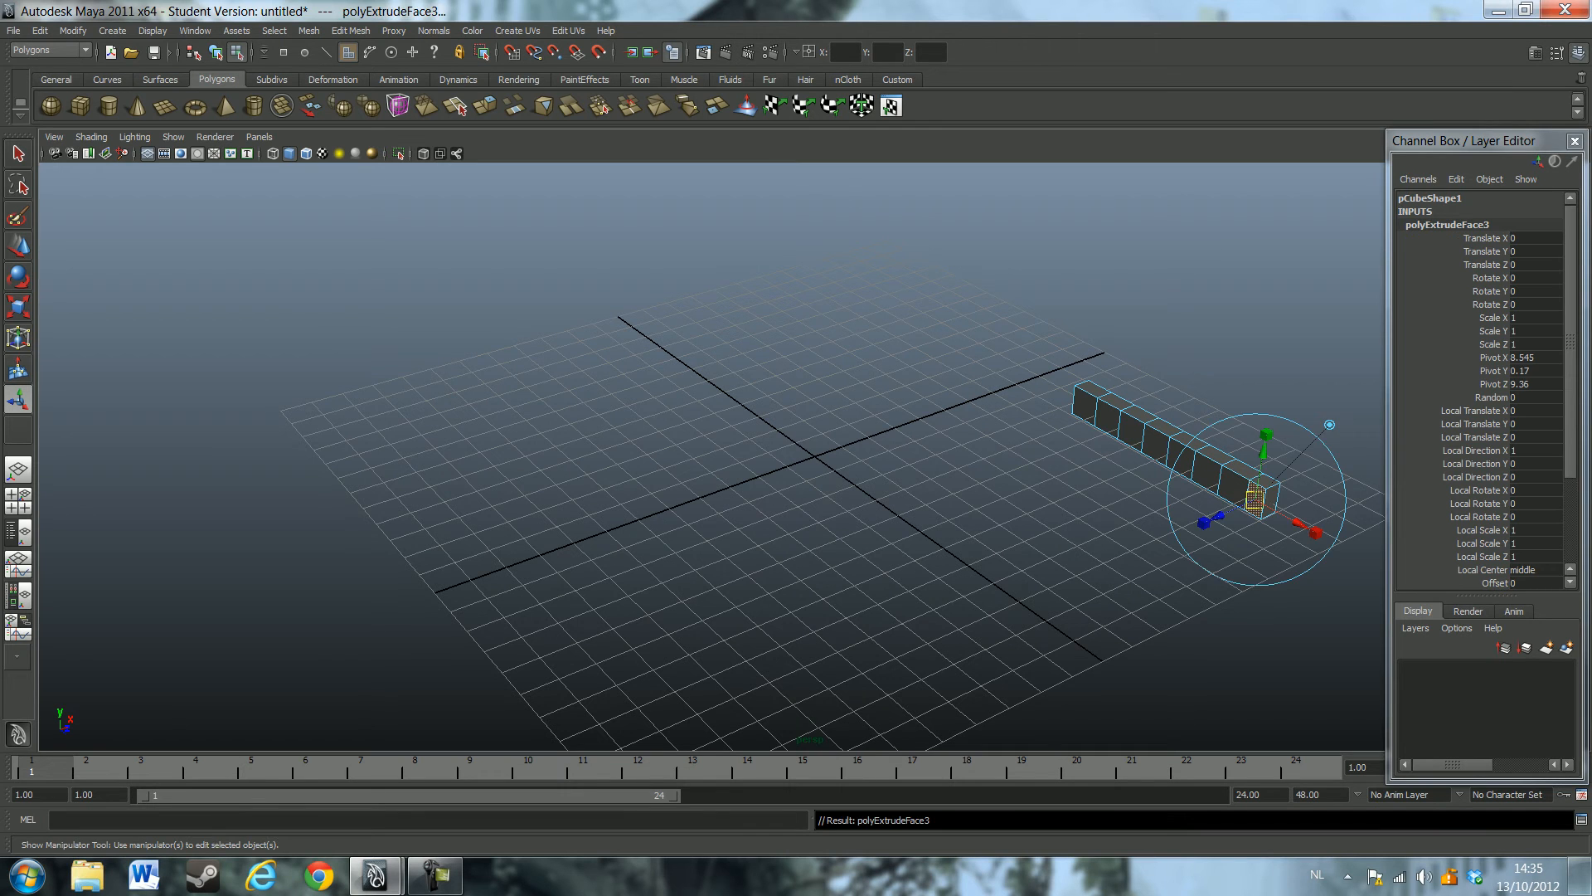
drag(1204, 523, 832, 691)
click(1534, 437)
text(13)
key(Return)
Extrude the far end face of the new long side again by a Local Translate Z of 0.6 to form a corner block
alt+drag(912, 464, 1124, 473)
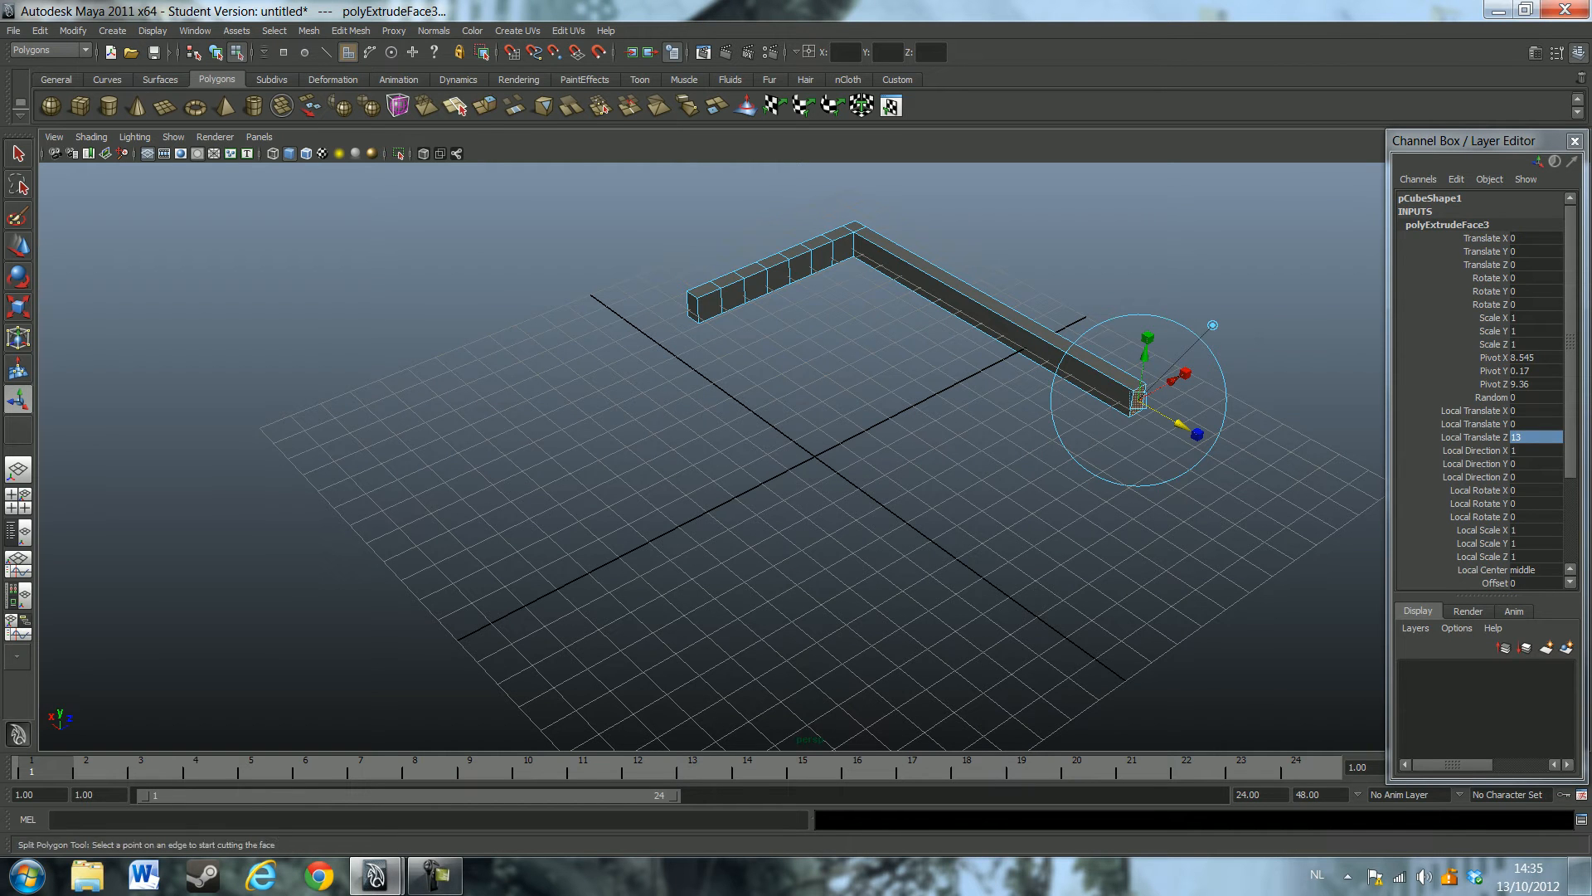
click(485, 107)
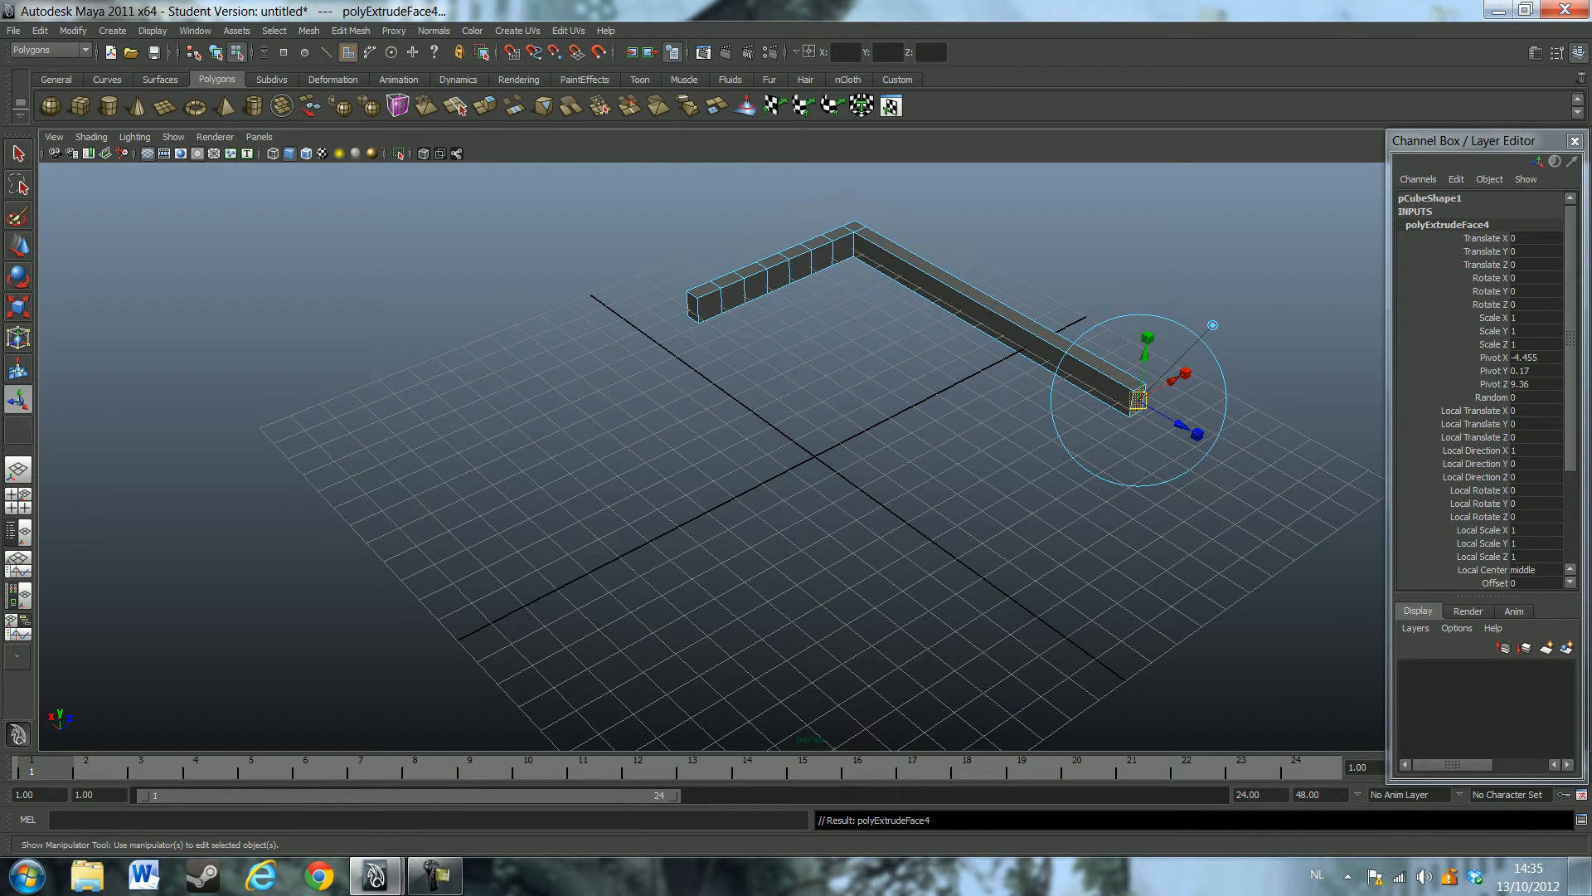
drag(1185, 425, 1192, 430)
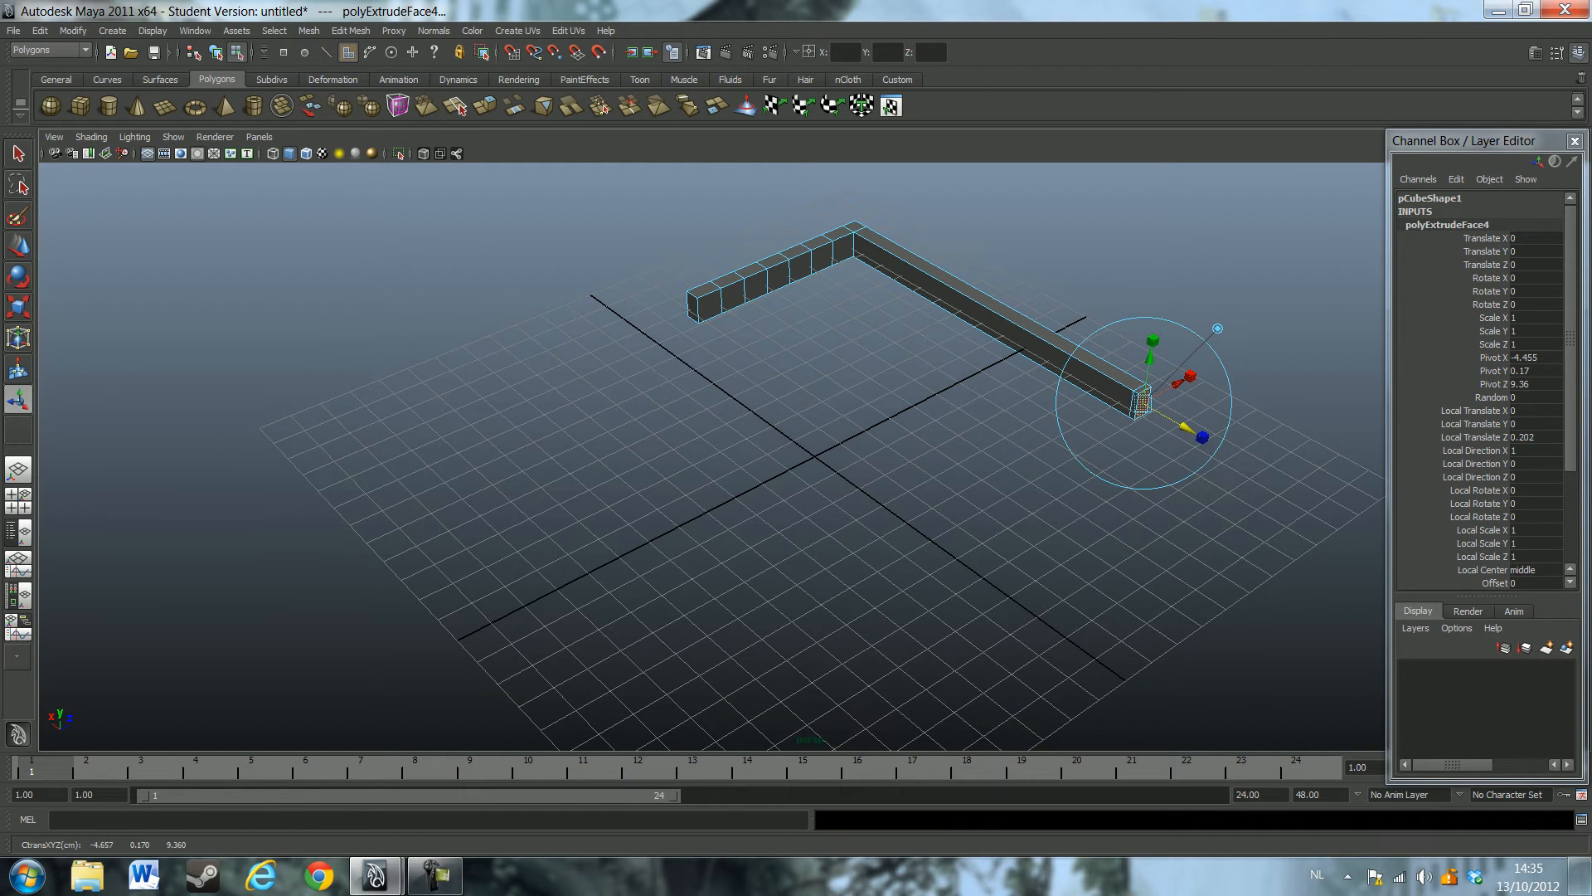
click(1536, 437)
text(0.)
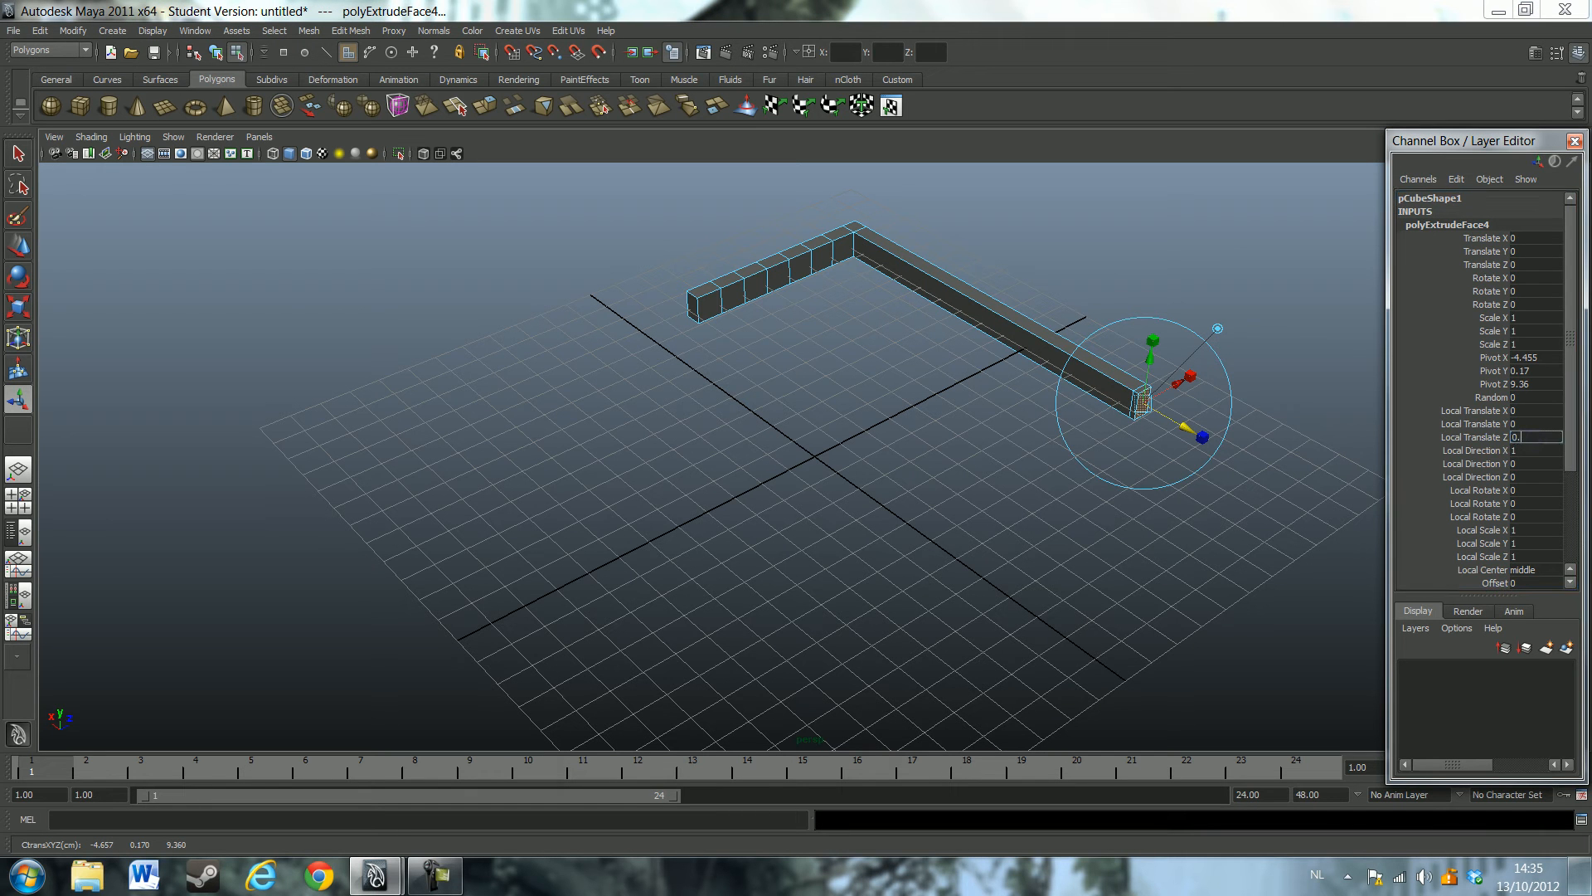
text(6)
key(Return)
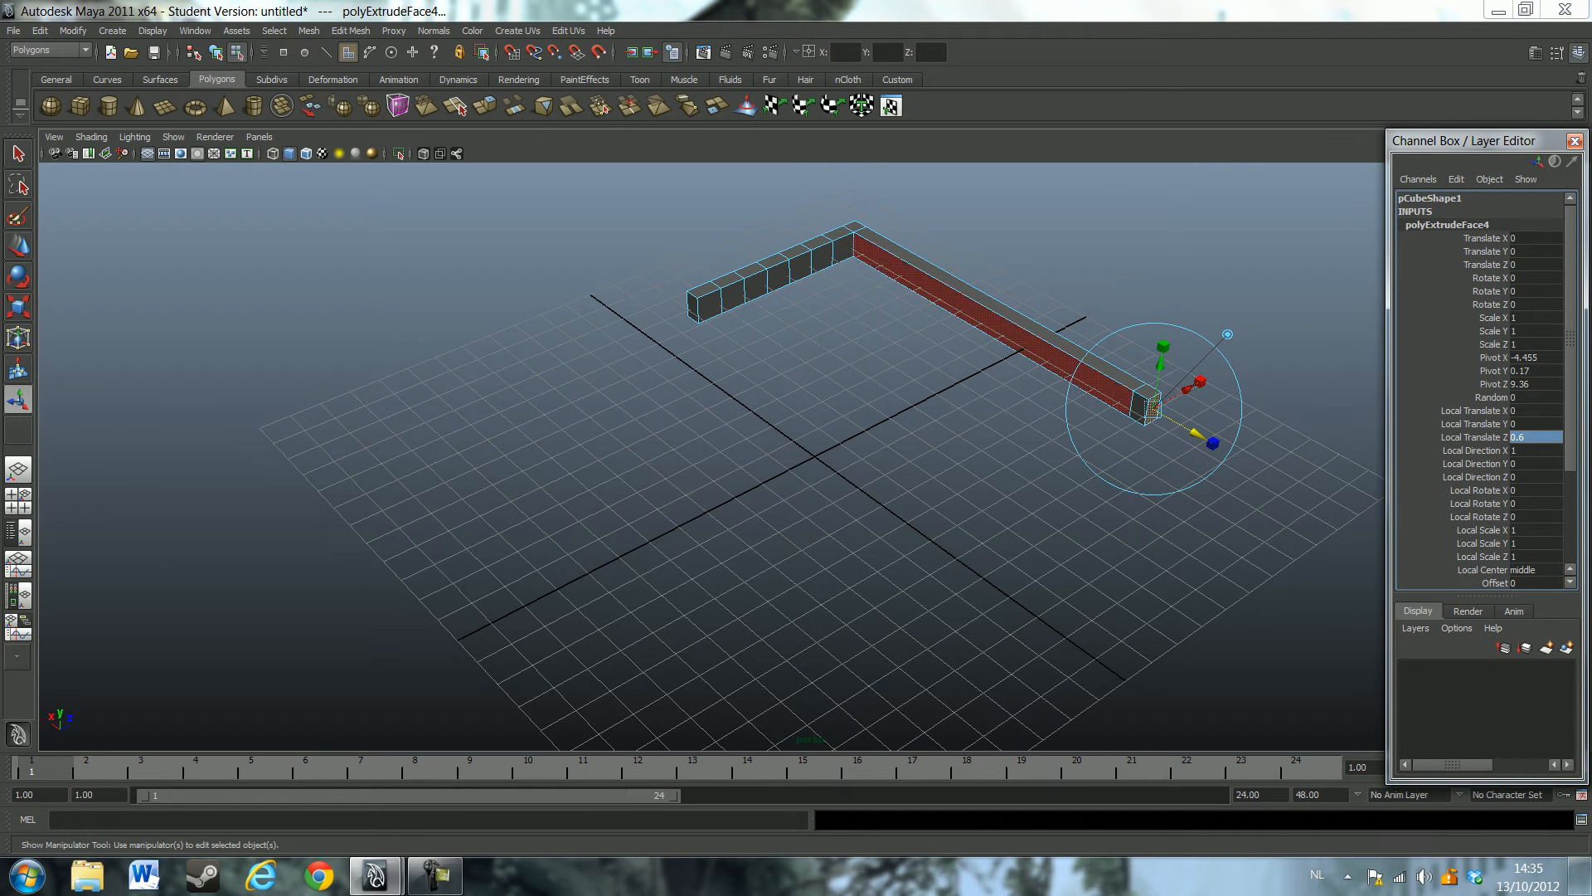
Extrude the negative-Z side face of the corner block about 17 units, parallel to the segmented bar
click(1140, 407)
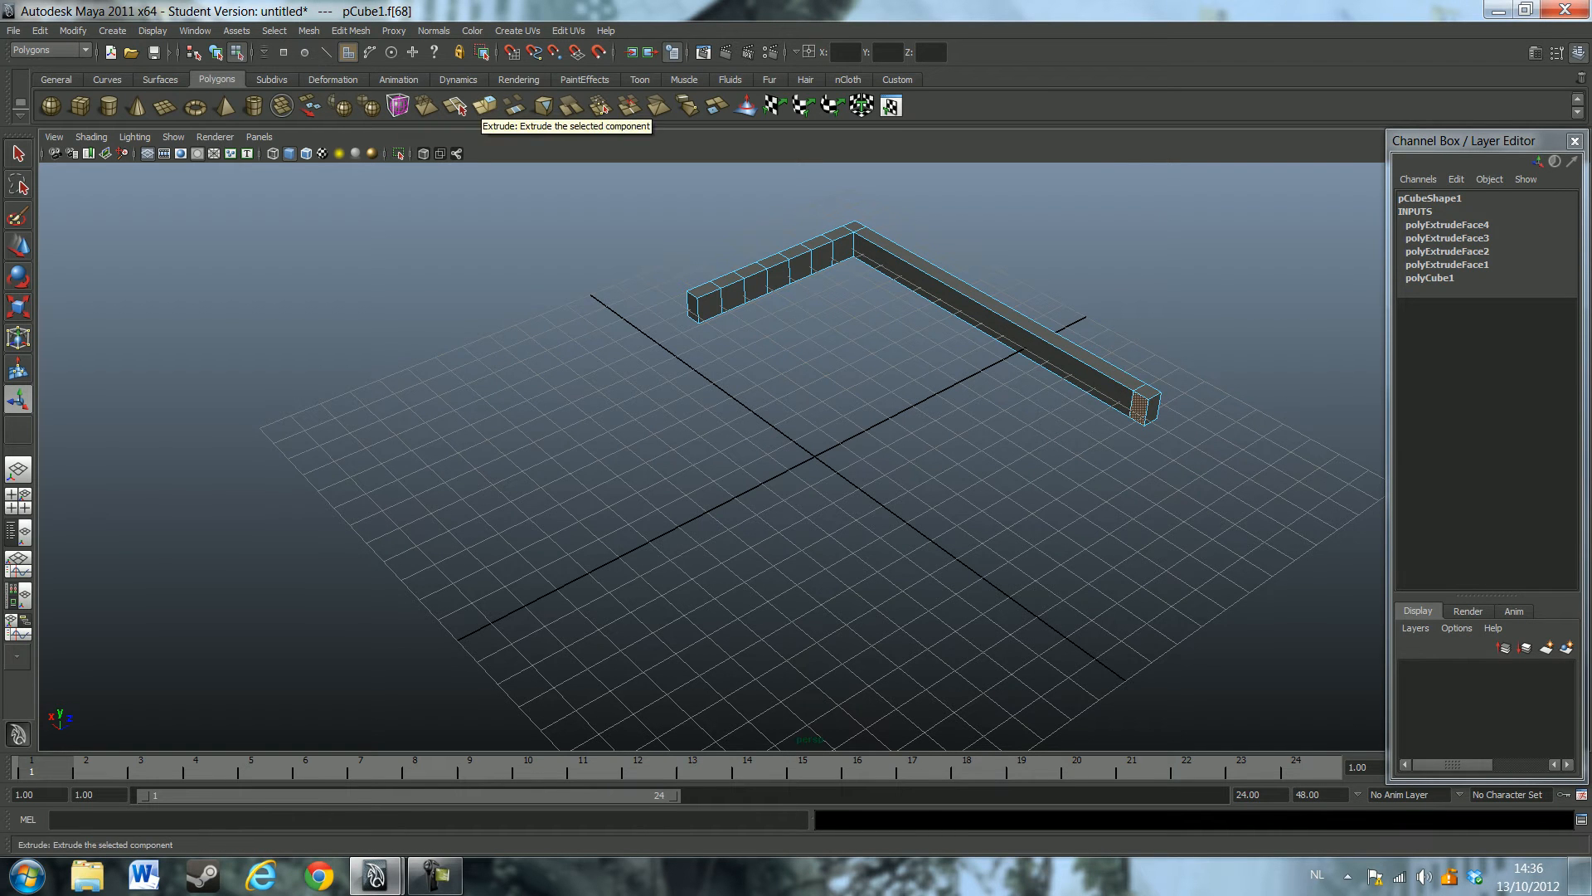
click(455, 106)
drag(1089, 437, 1278, 652)
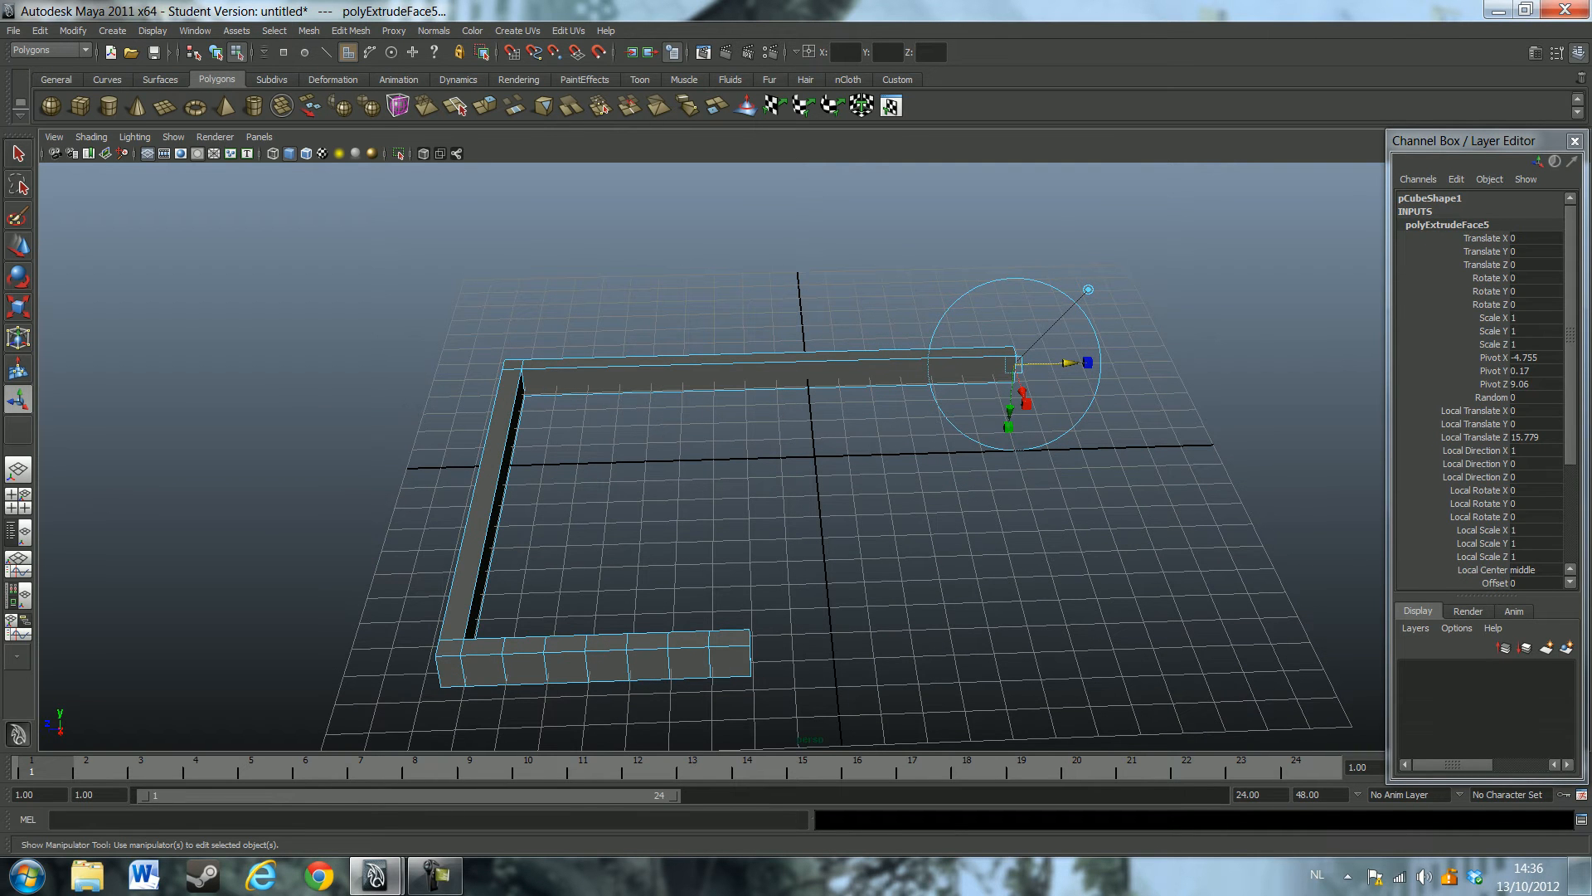
alt+drag(799, 519, 547, 690)
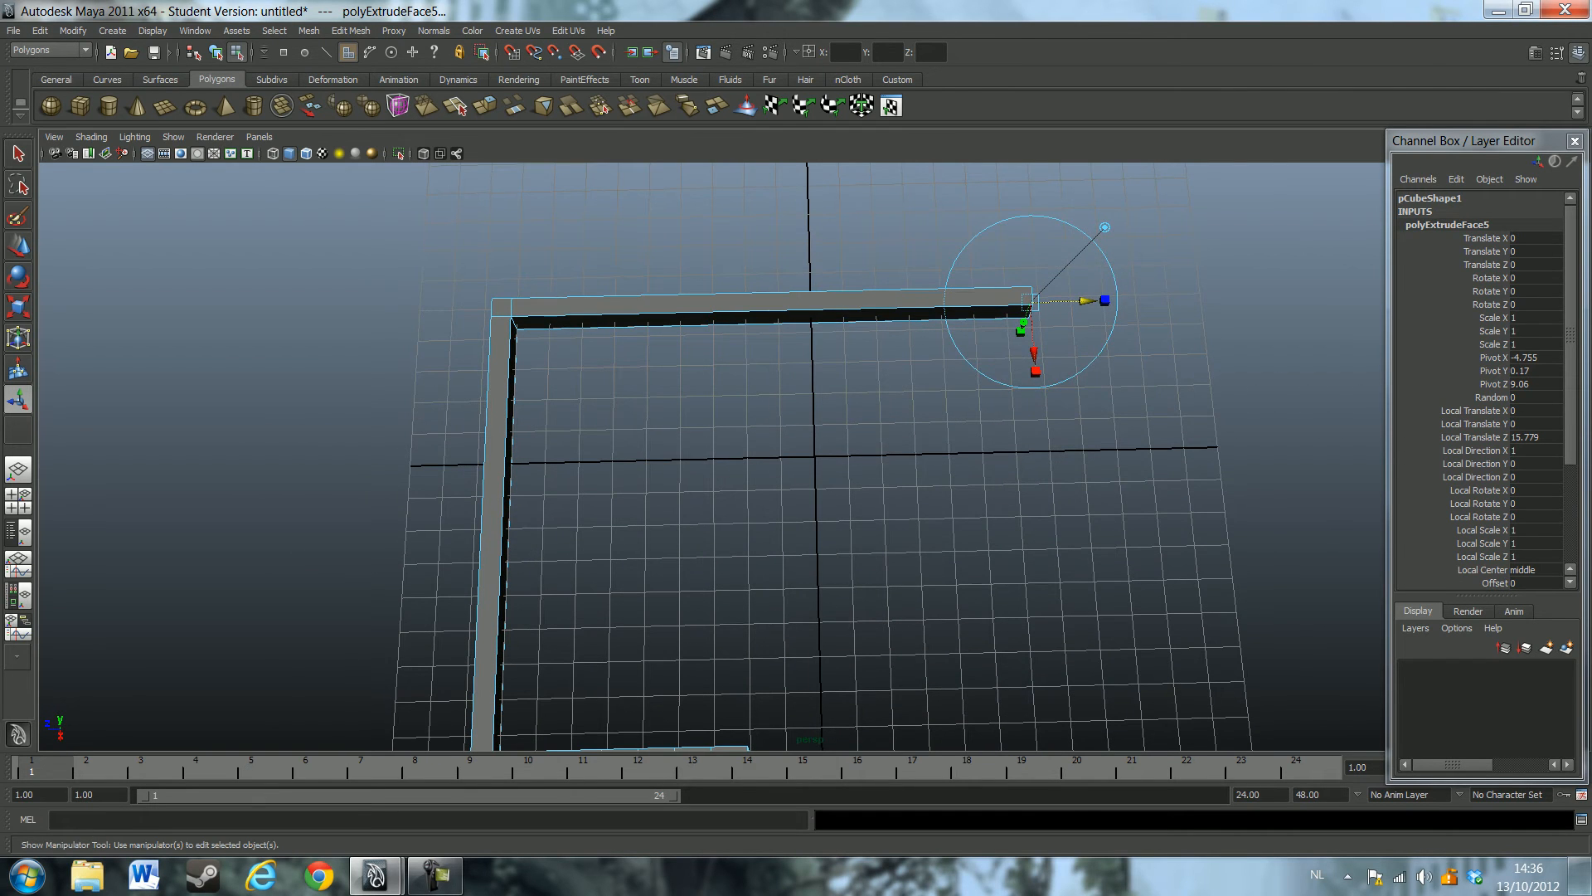
drag(1103, 300, 1099, 300)
alt+drag(746, 498, 741, 508)
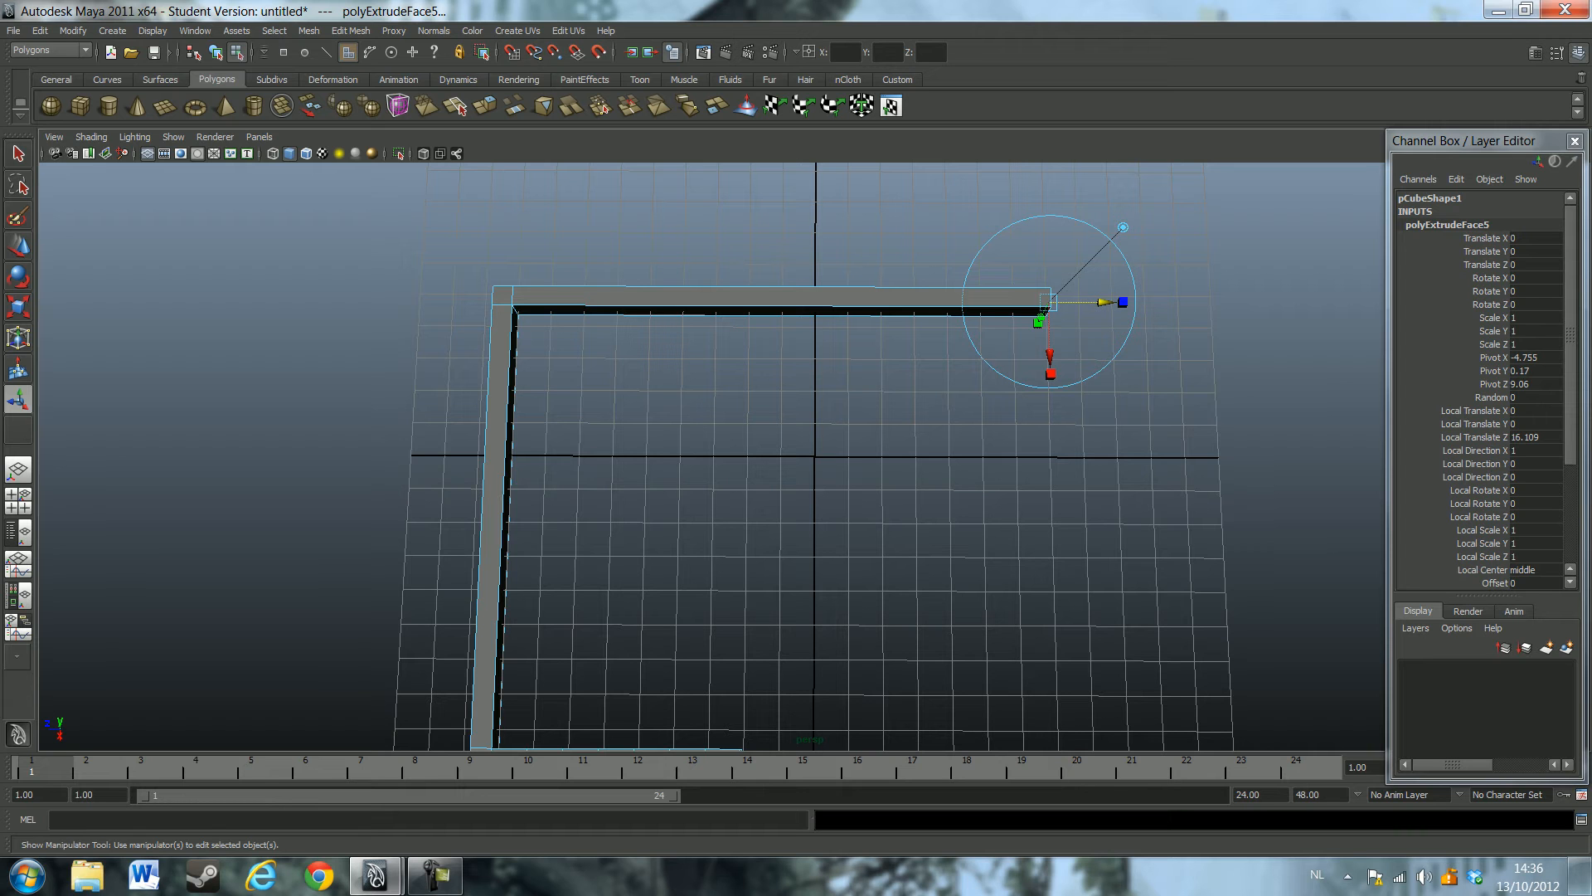
drag(1108, 302, 1171, 302)
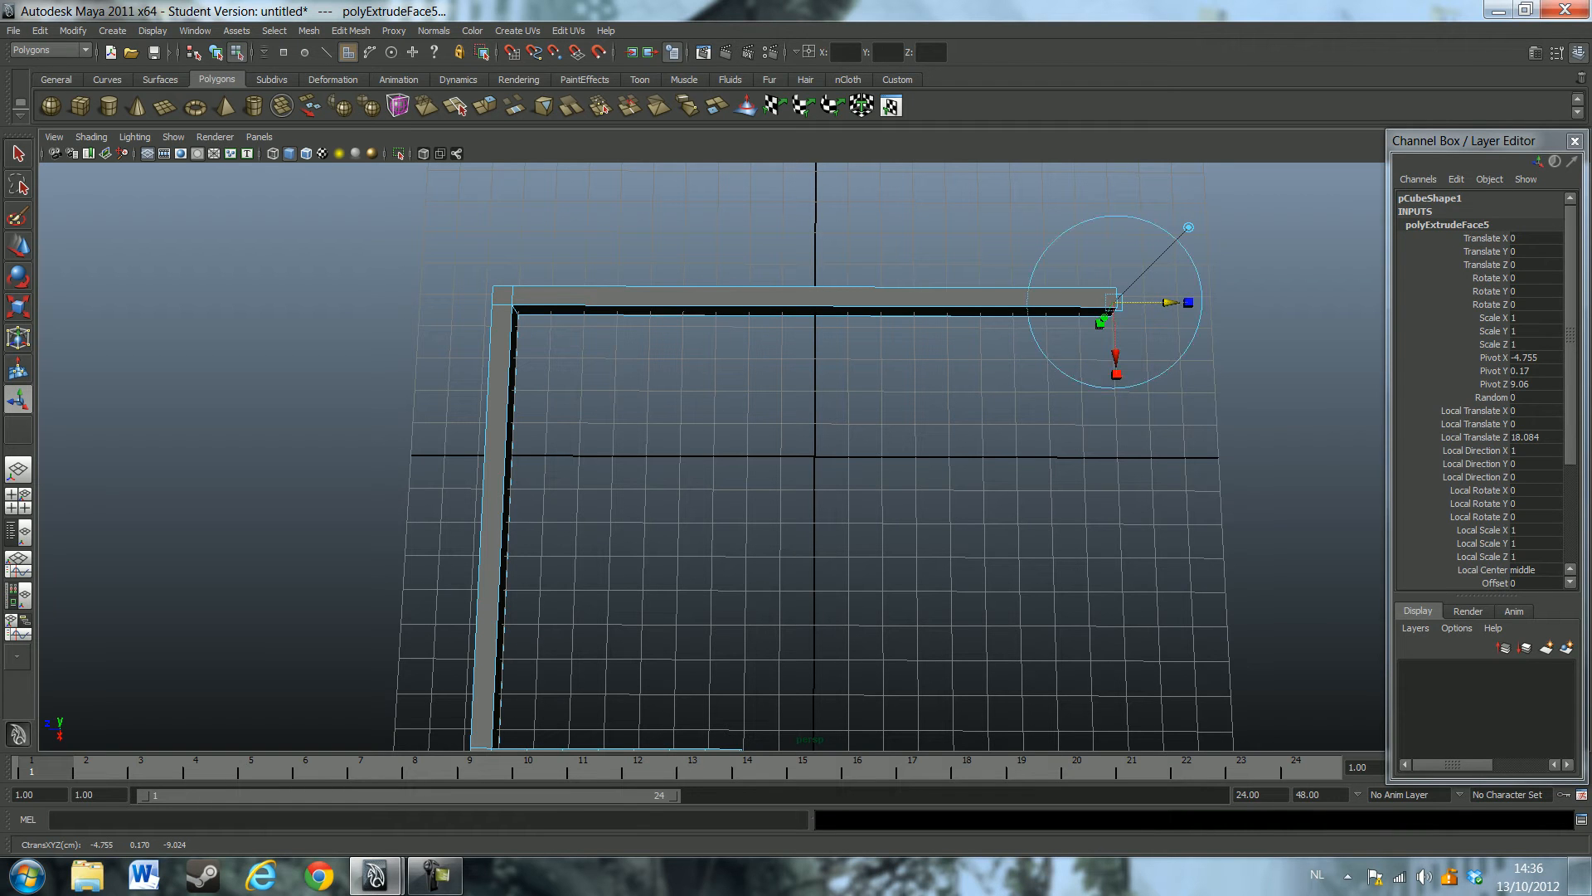
drag(1169, 302, 1137, 302)
Move the free end face of the segmented bar along the Z axis to about Z -0.97
click(1188, 352)
click(995, 312)
alt+drag(995, 332, 779, 207)
click(1084, 489)
alt+drag(1078, 489, 1223, 500)
alt+drag(711, 541, 662, 590)
click(677, 613)
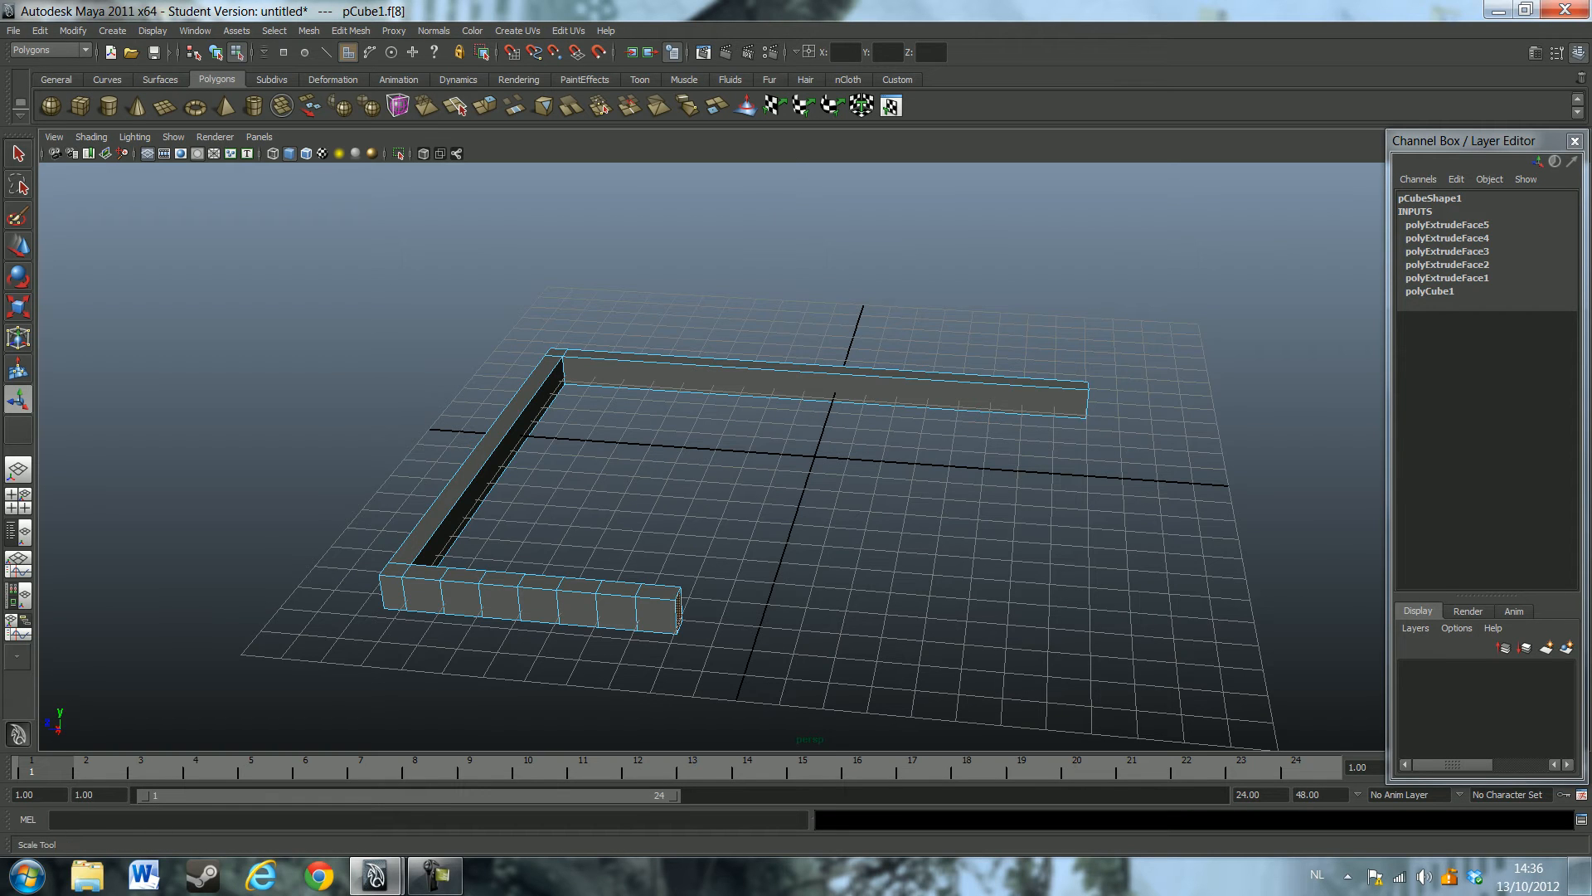
click(19, 306)
key(w)
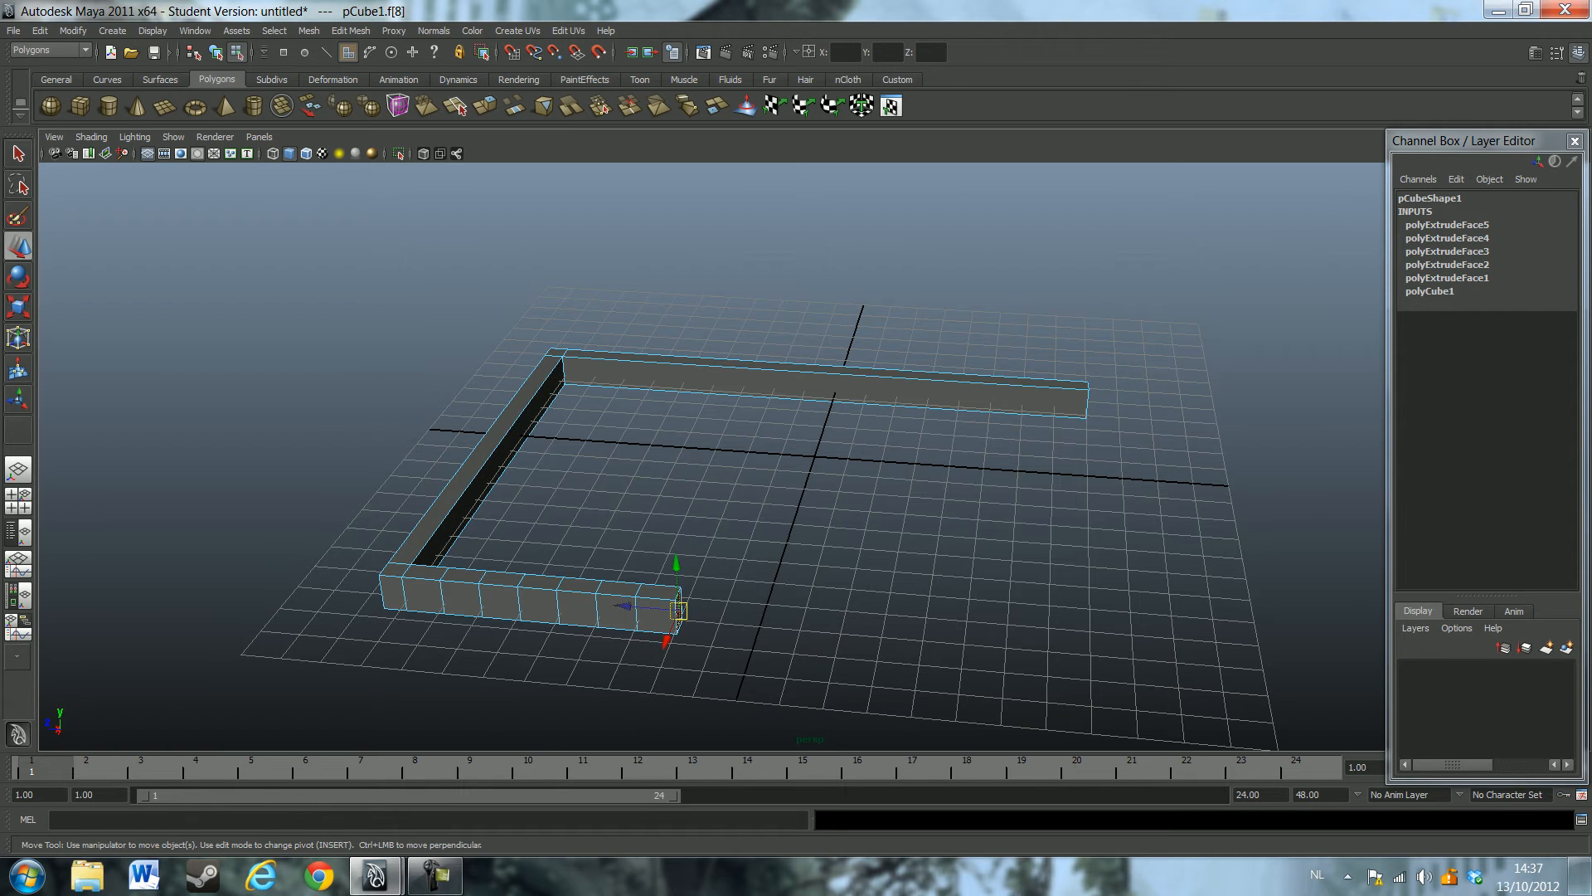
drag(622, 606, 748, 616)
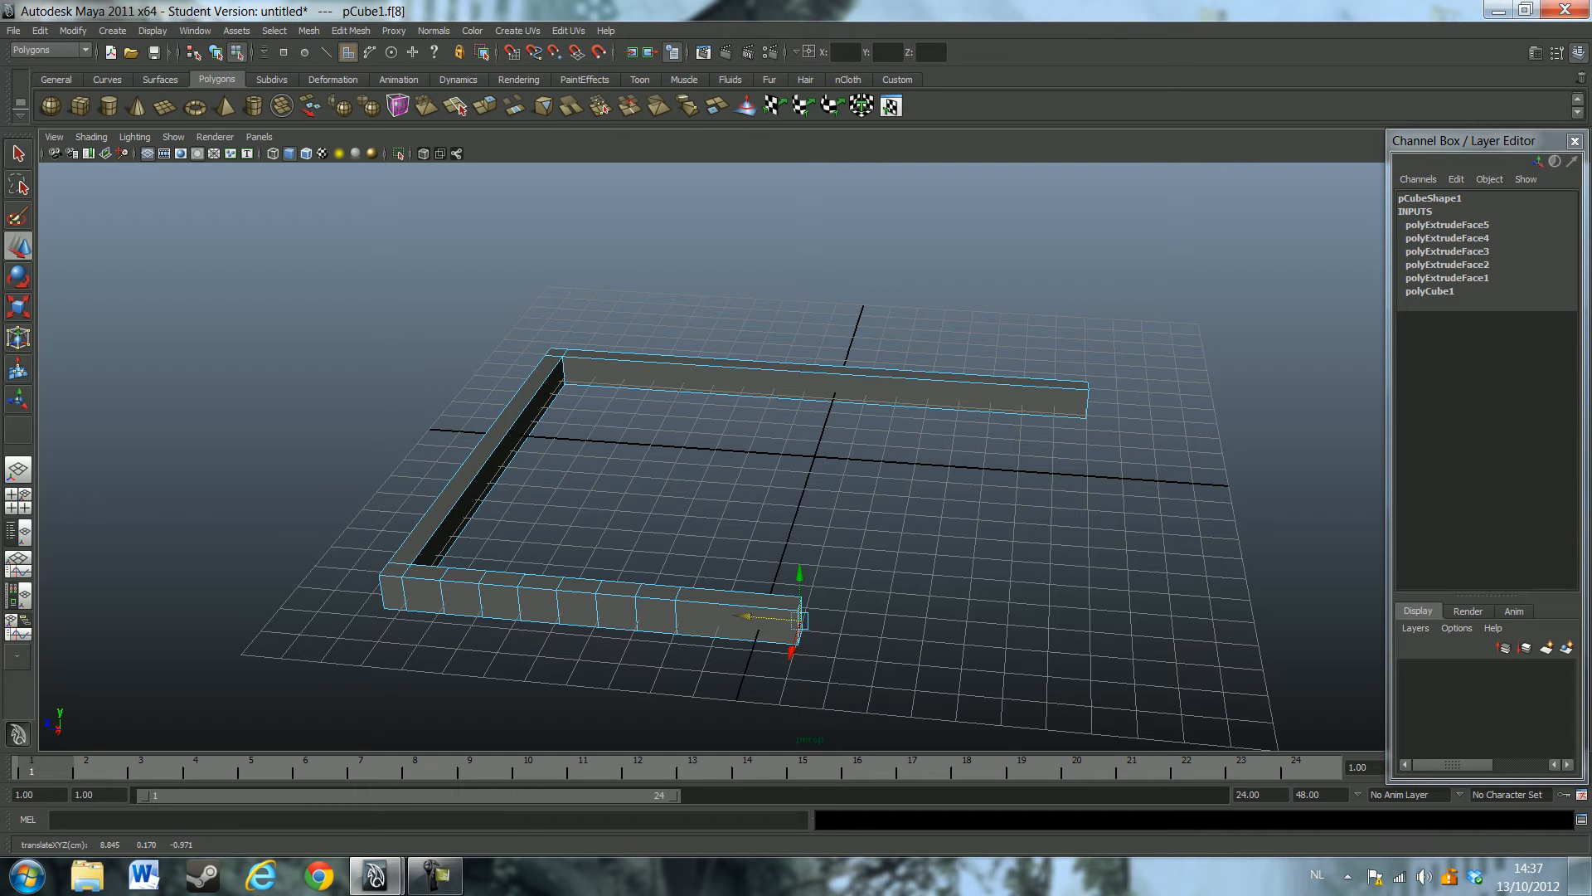
Extrude the segmented bar's moved end face in place
alt+drag(748, 616, 777, 481)
click(777, 482)
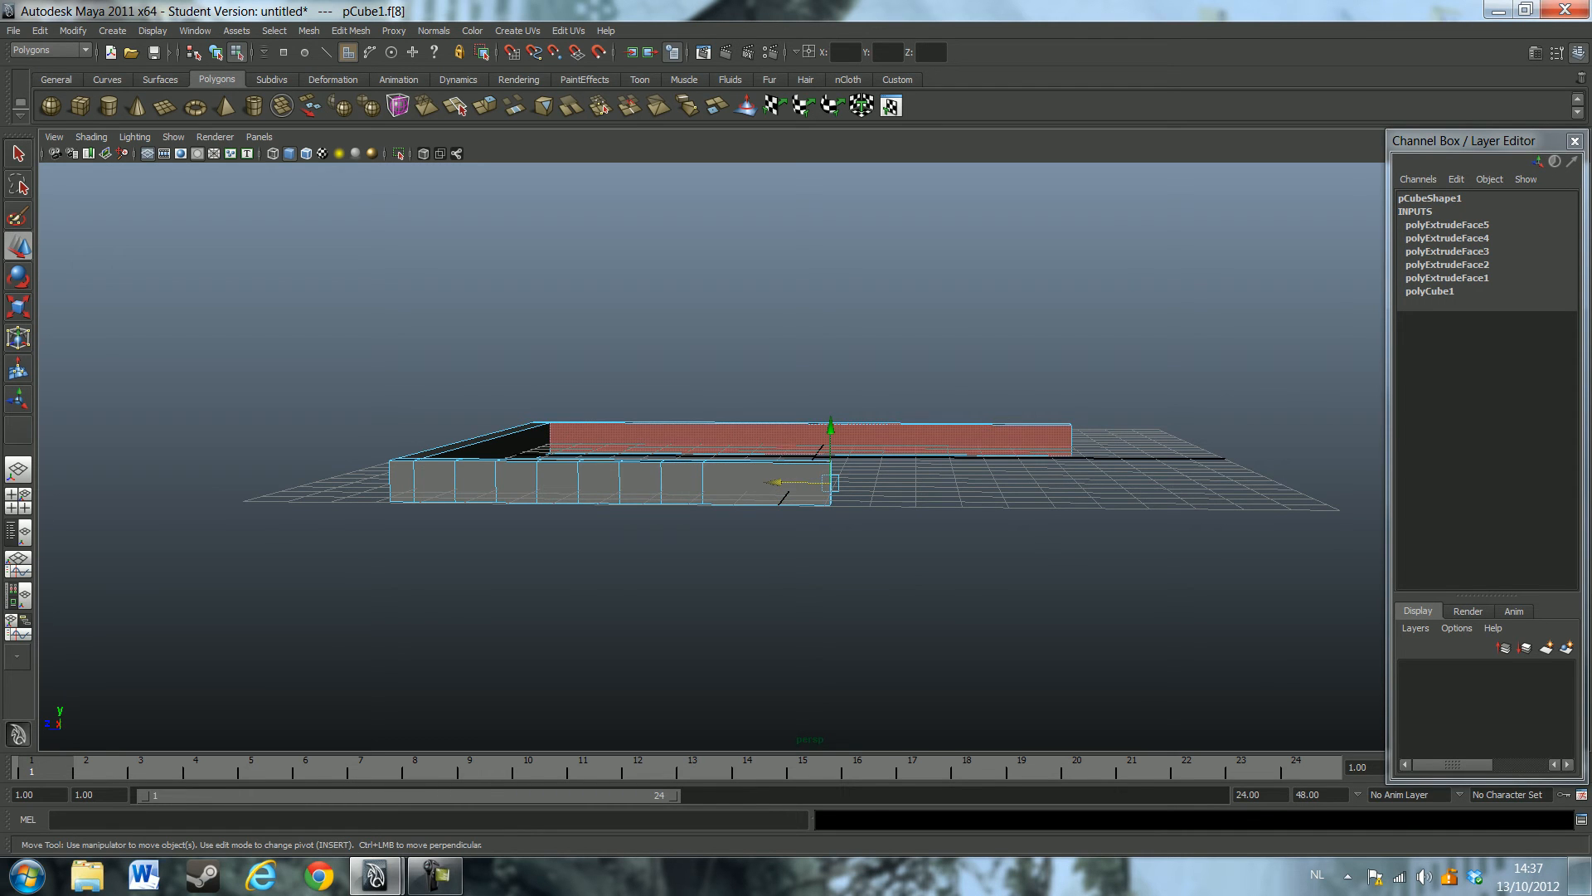
drag(780, 482, 365, 514)
alt+drag(894, 490, 549, 549)
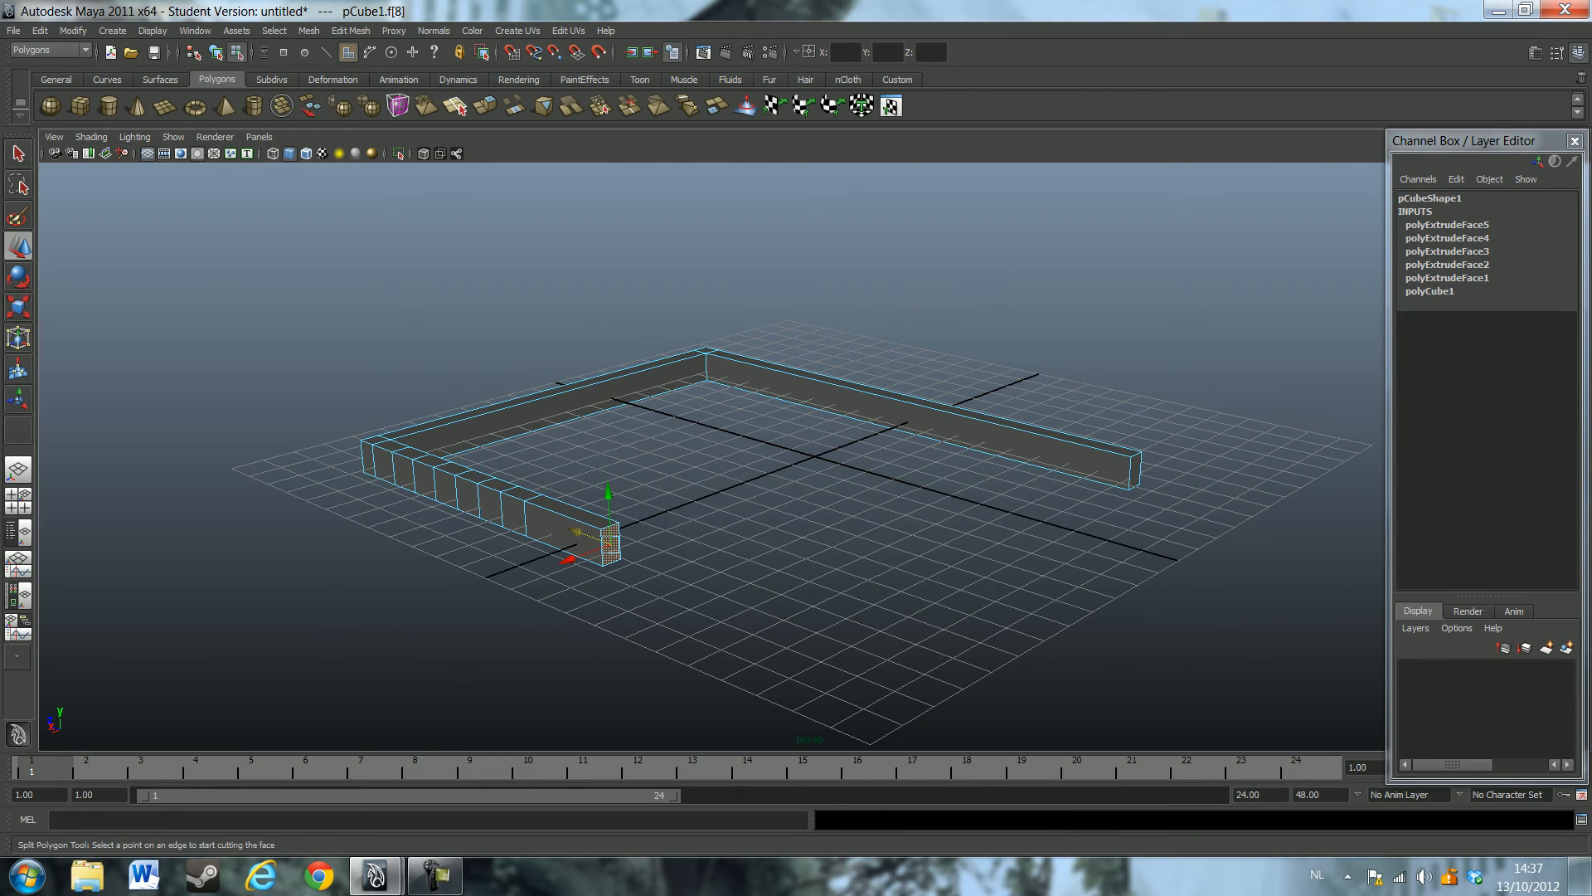
click(485, 105)
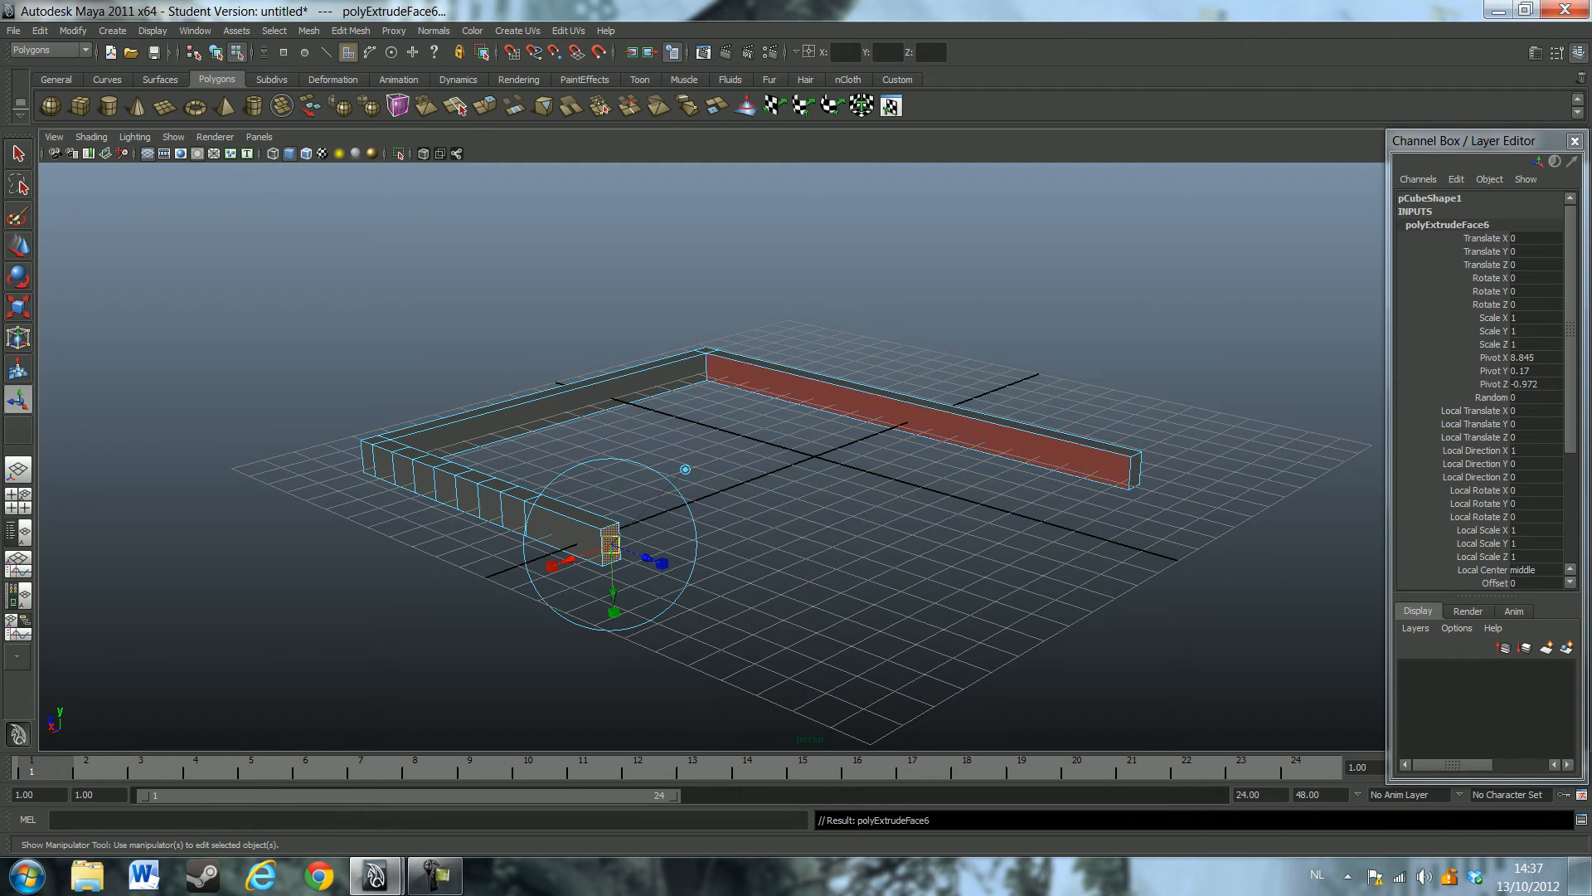
Extrude the free end face of the side opposite the segmented bar by a Local Translate Z of 0.6
click(1136, 471)
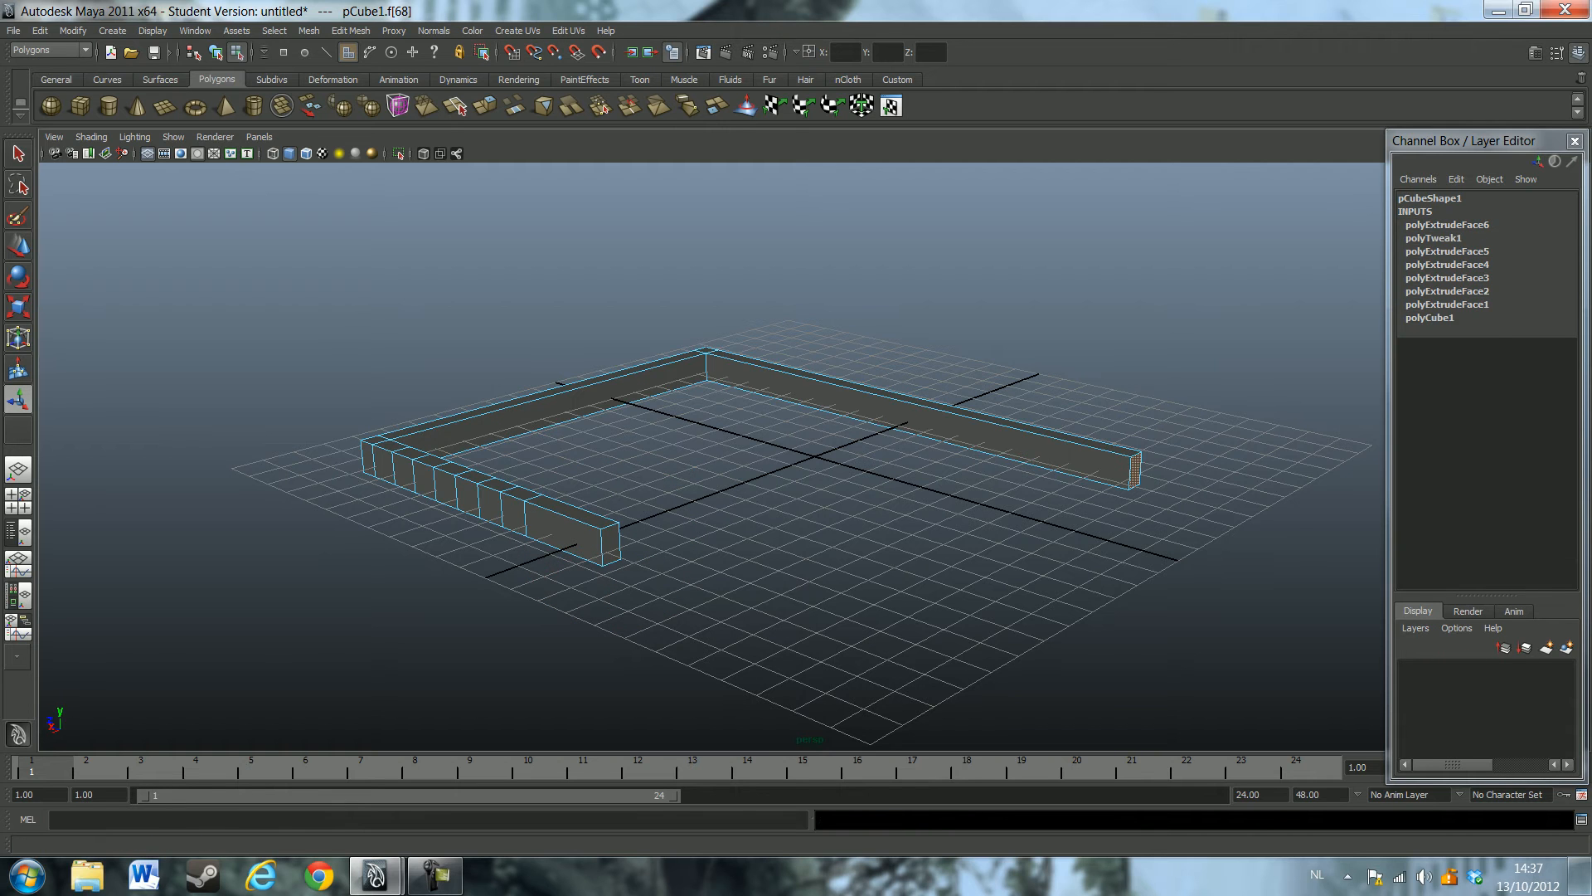
key(g)
drag(1186, 482, 1200, 486)
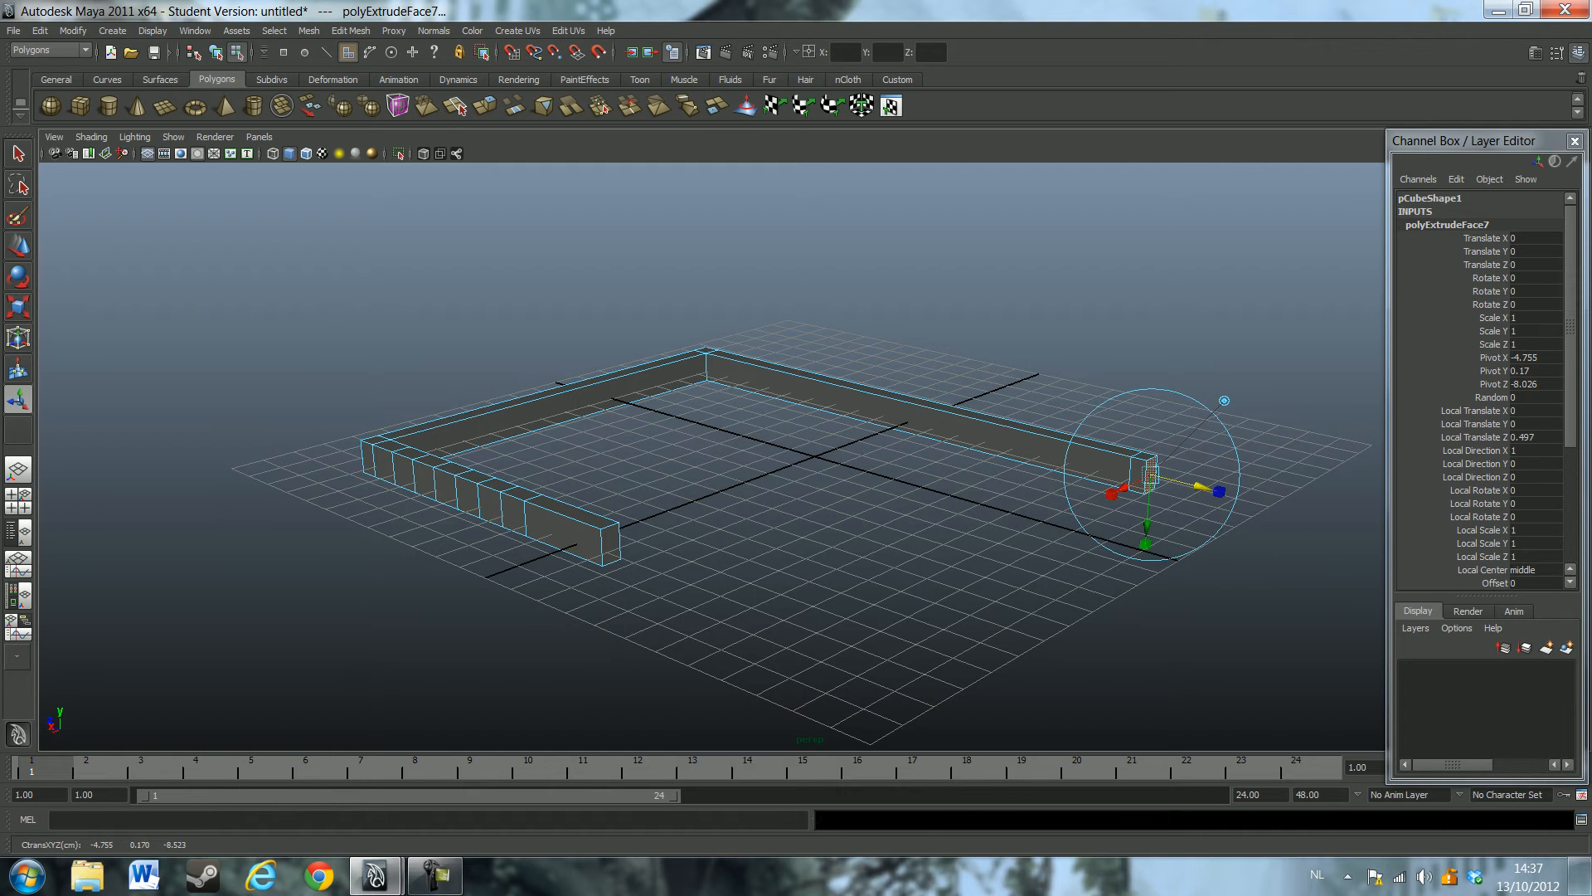
click(1535, 437)
text(06)
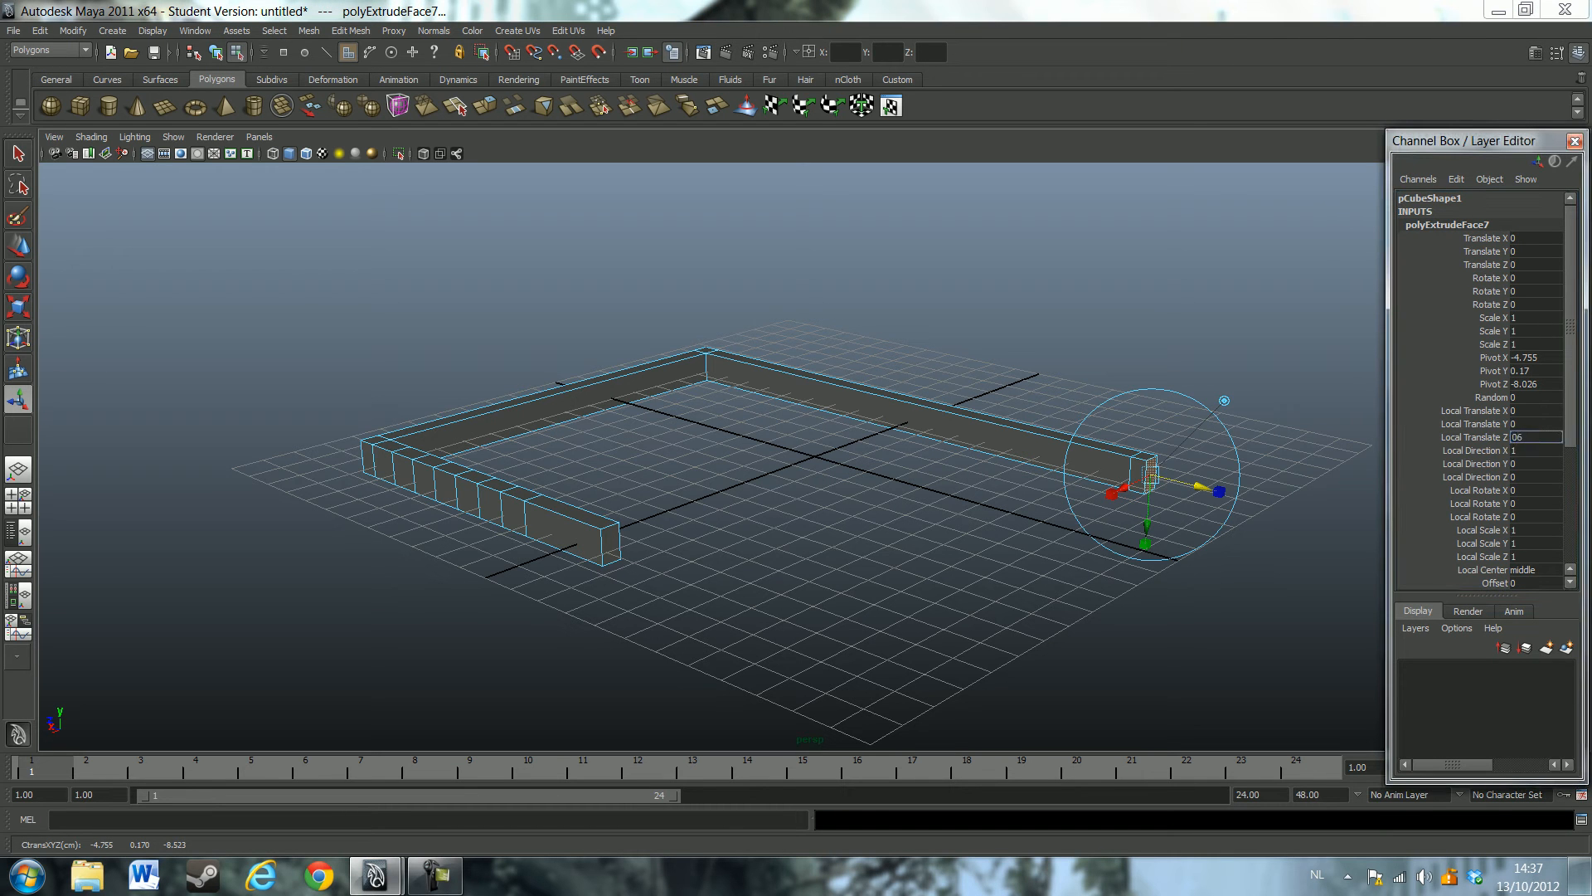
key(Return)
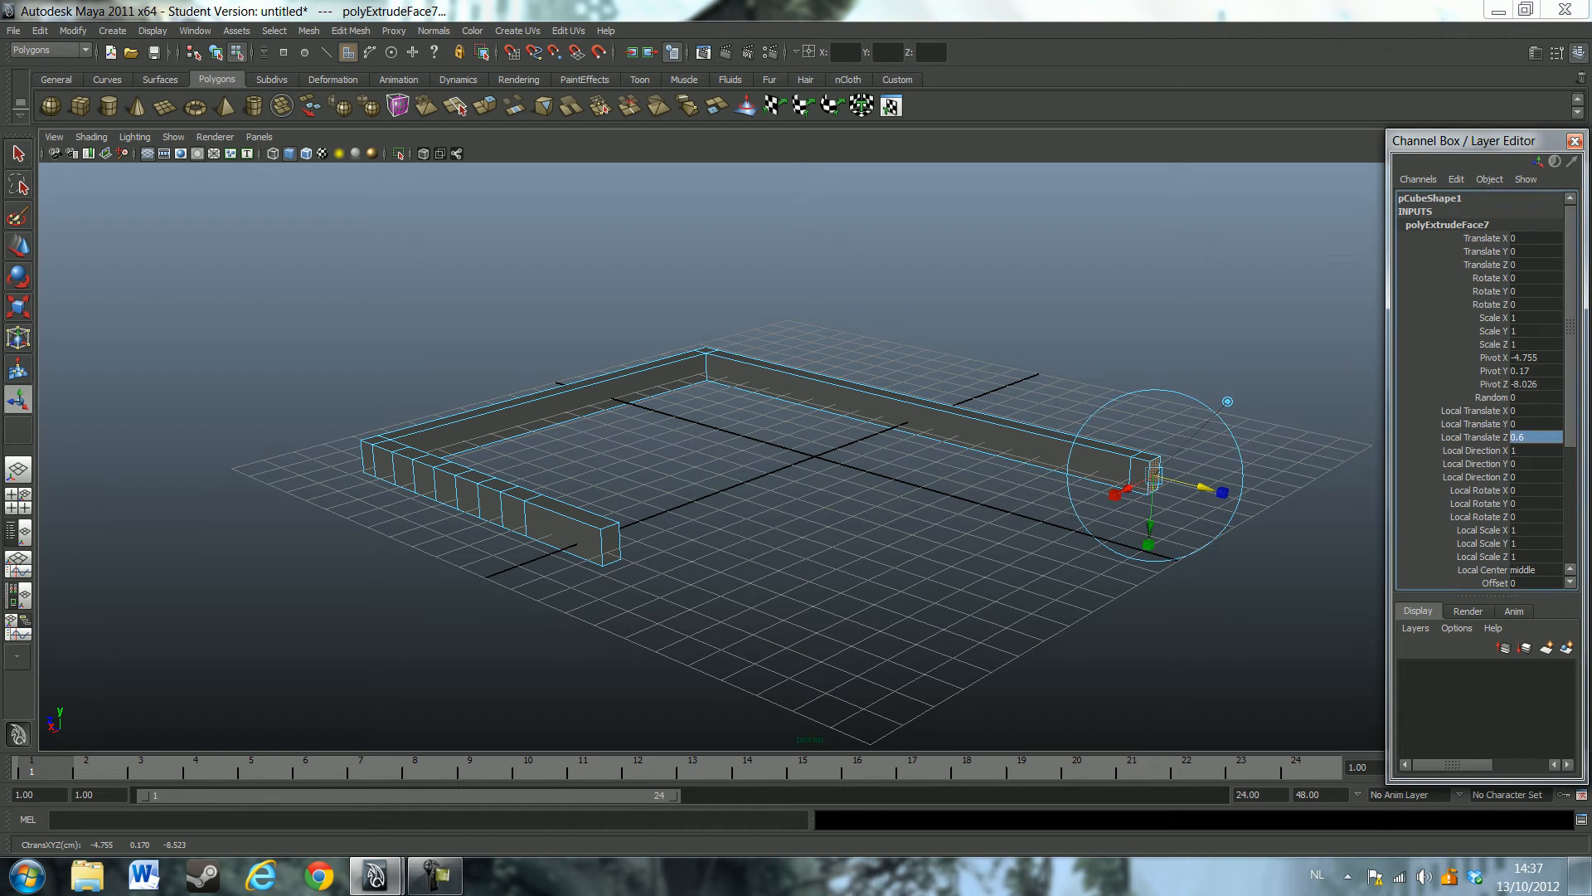
Extrude the positive-X side face of the second corner block by a Local Translate Z of about 12.85
click(1146, 476)
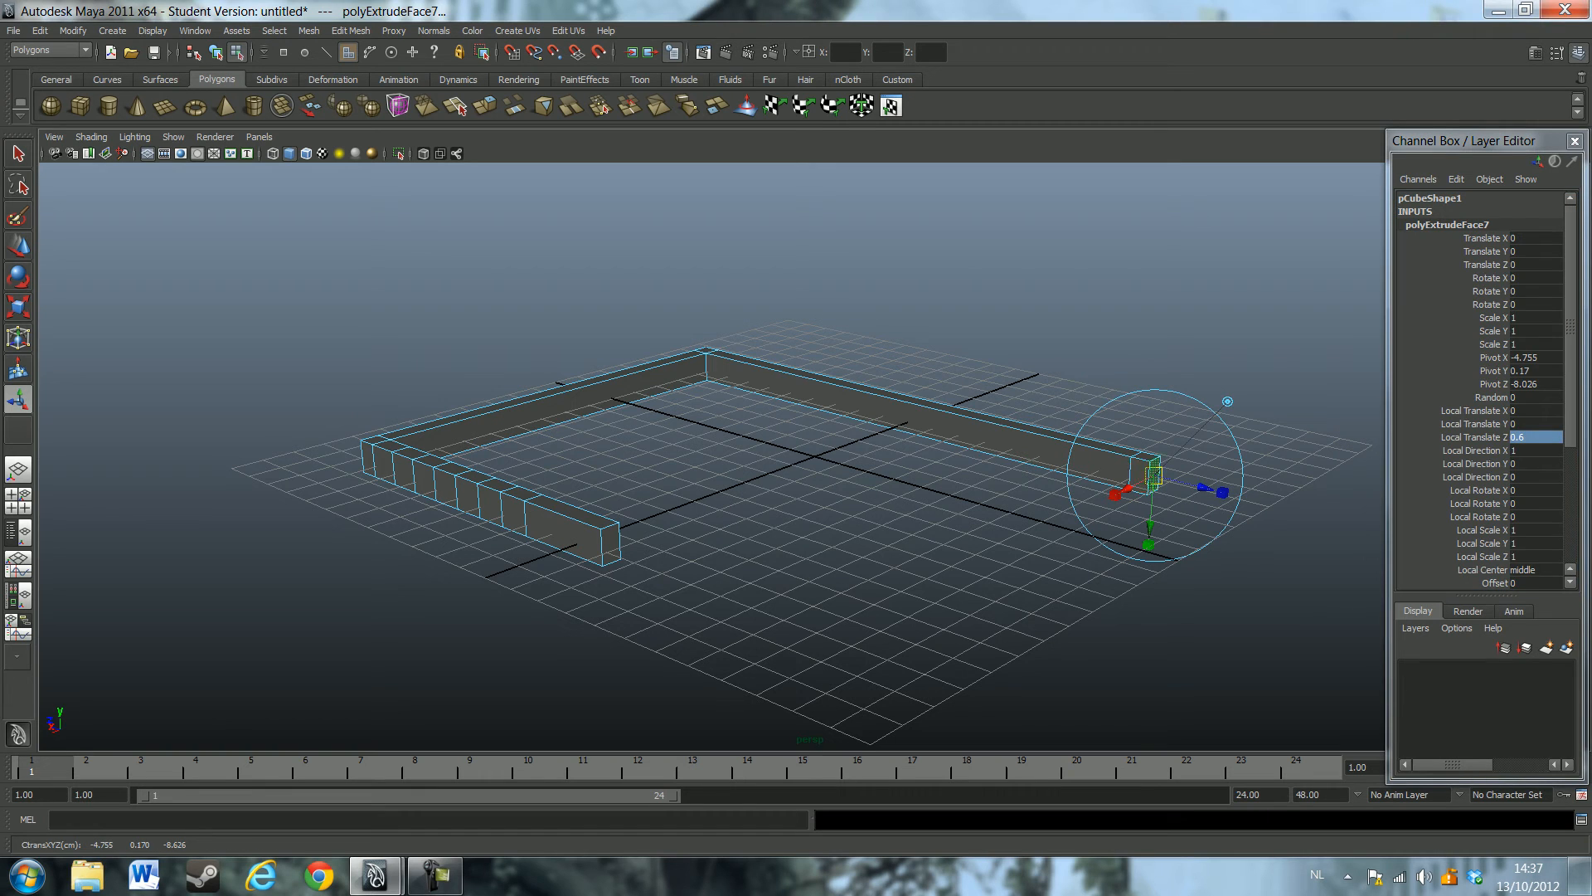
click(1139, 475)
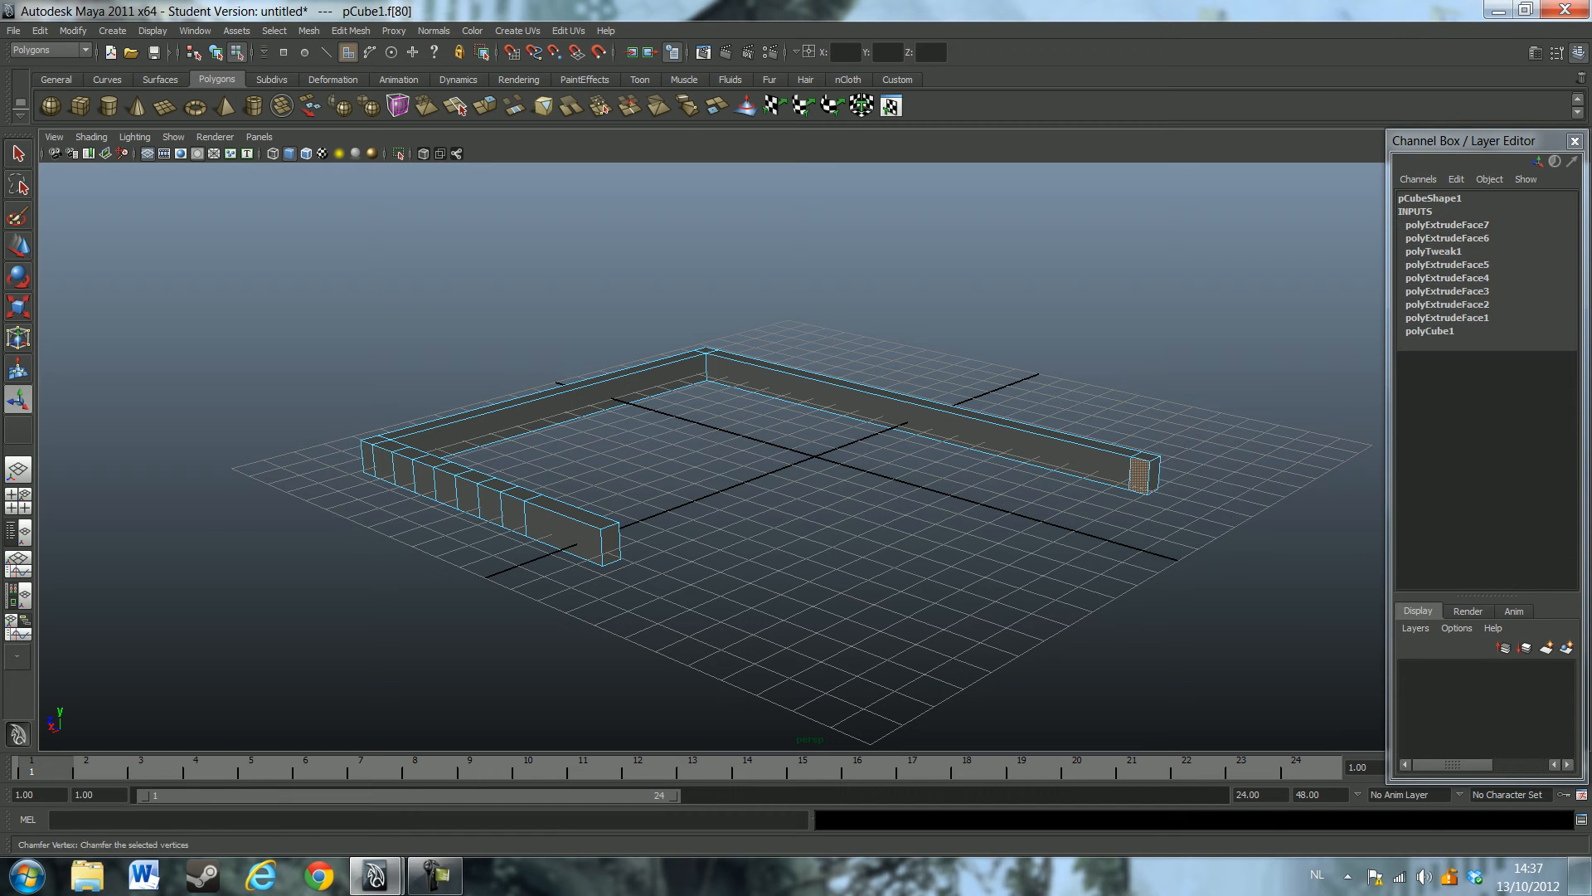
click(485, 105)
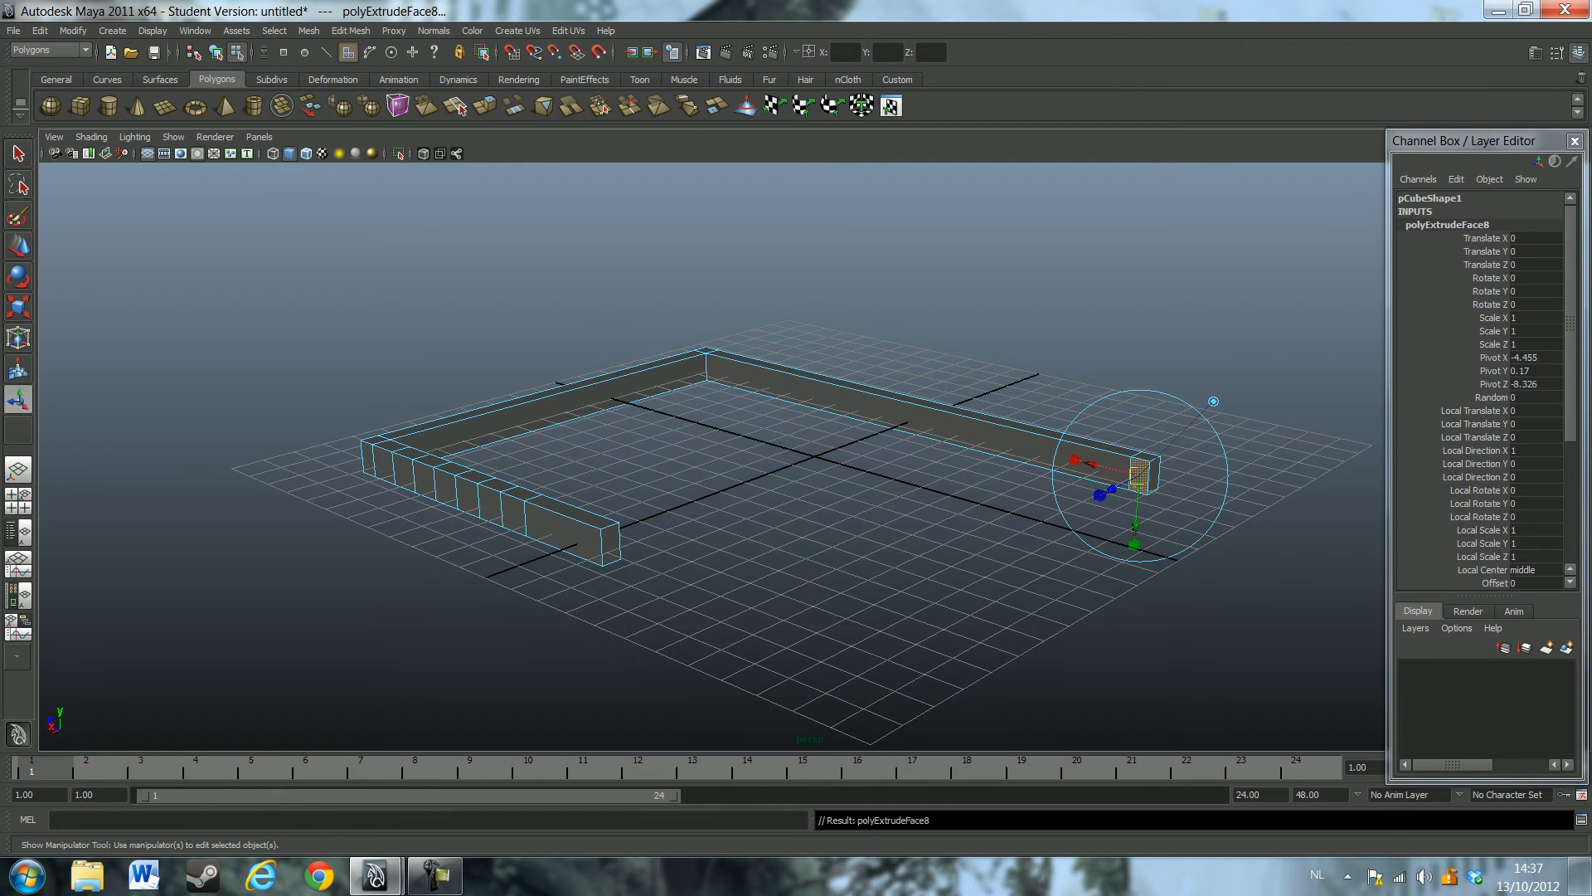
drag(1103, 493, 1069, 730)
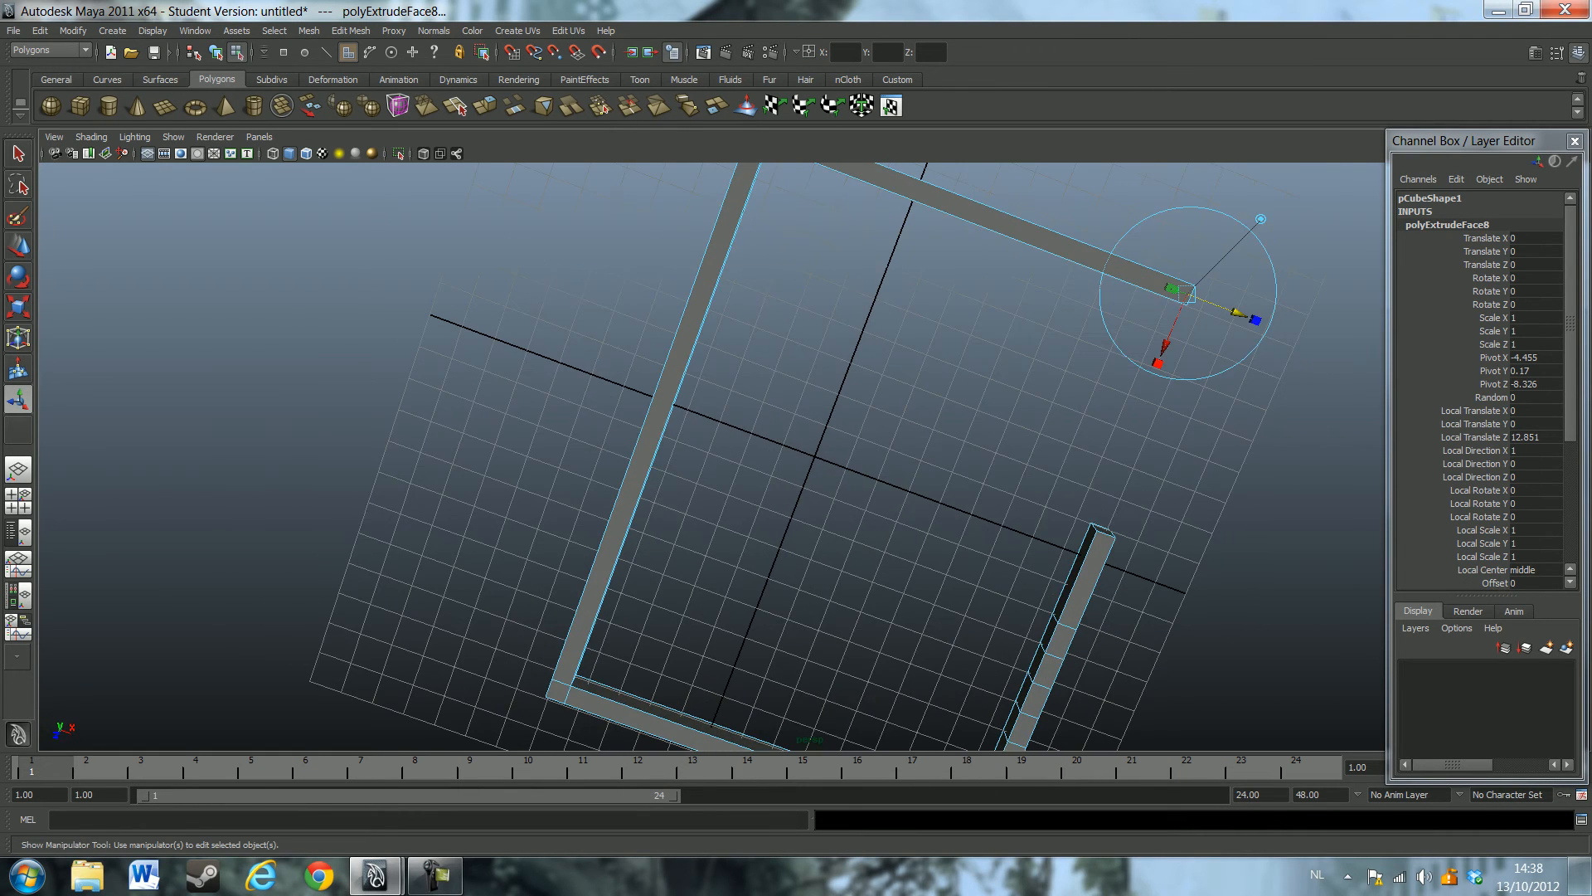
Restore the extruded face's selection and set the extrusion's Local Translate Z to 13
click(1194, 464)
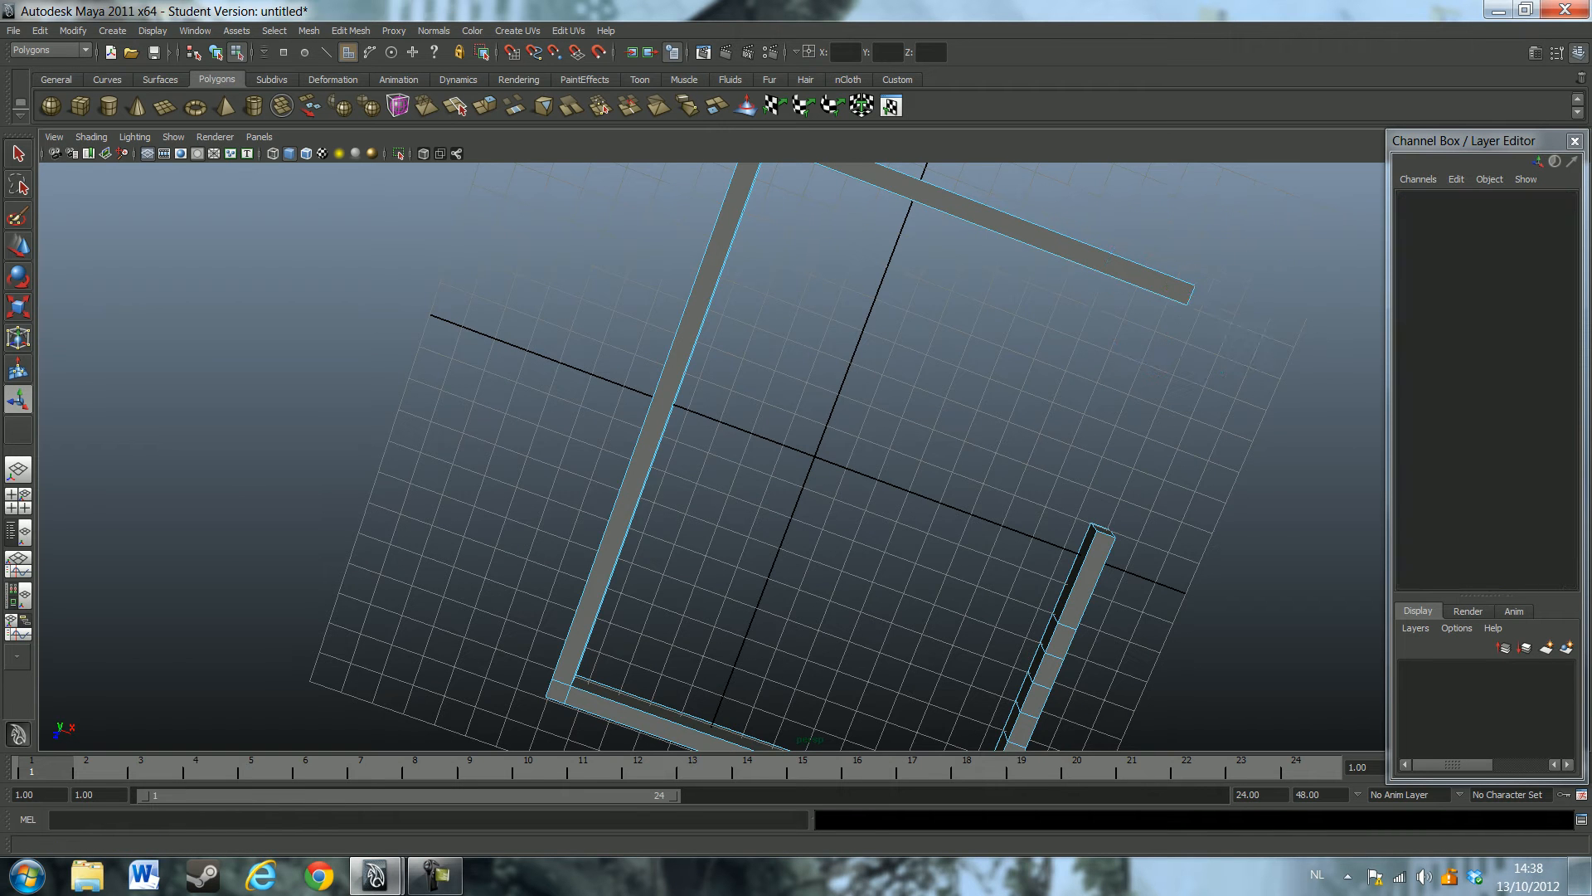
click(40, 31)
click(56, 54)
alt+drag(580, 398, 491, 403)
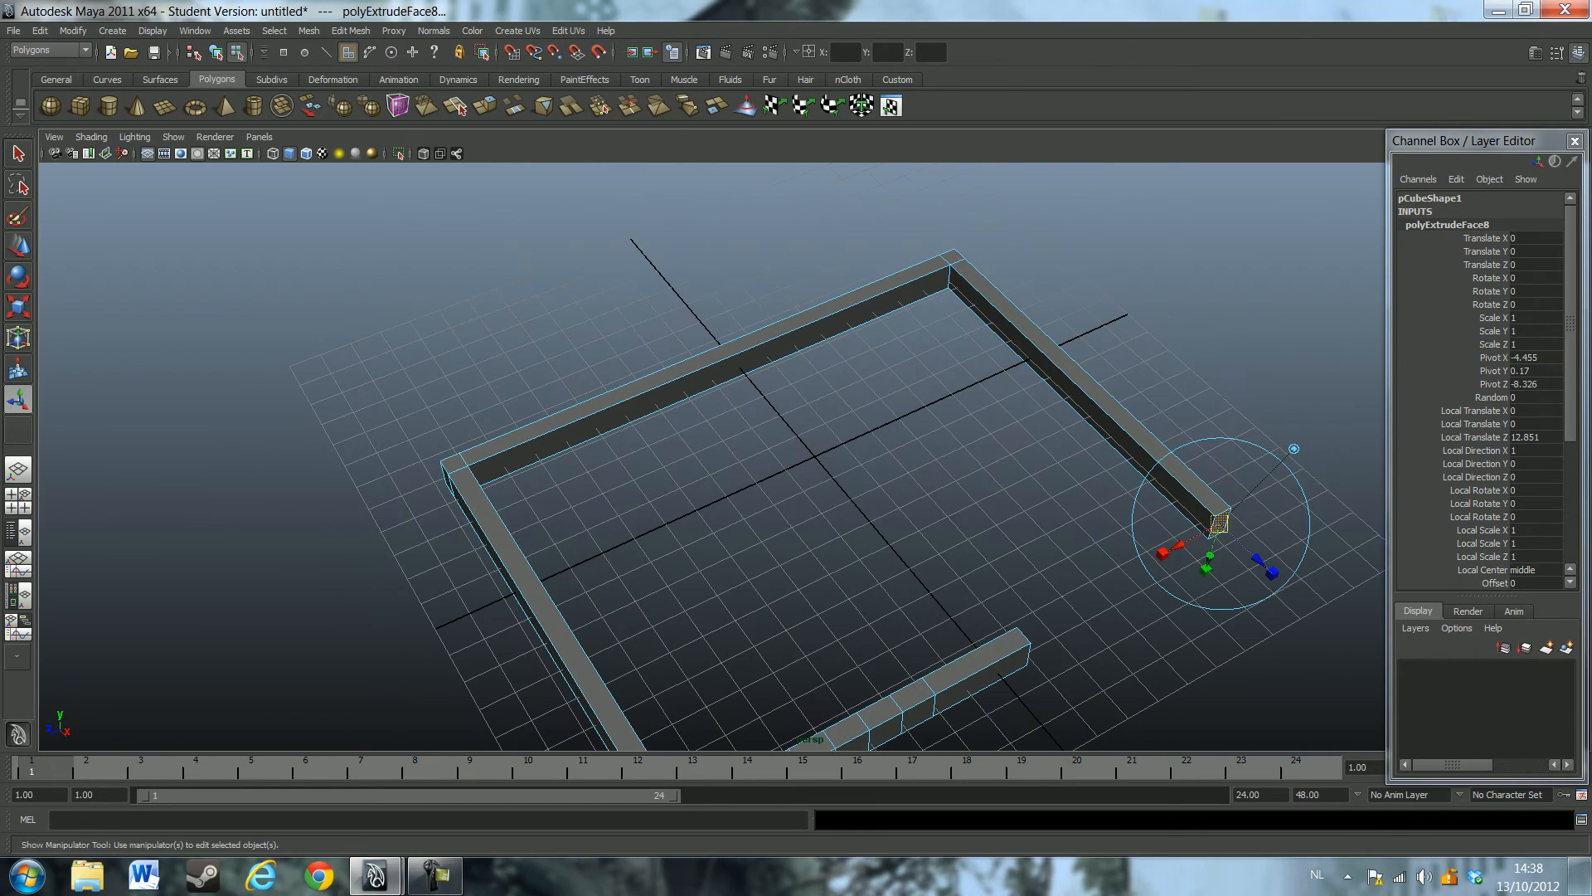
drag(1258, 559, 1360, 530)
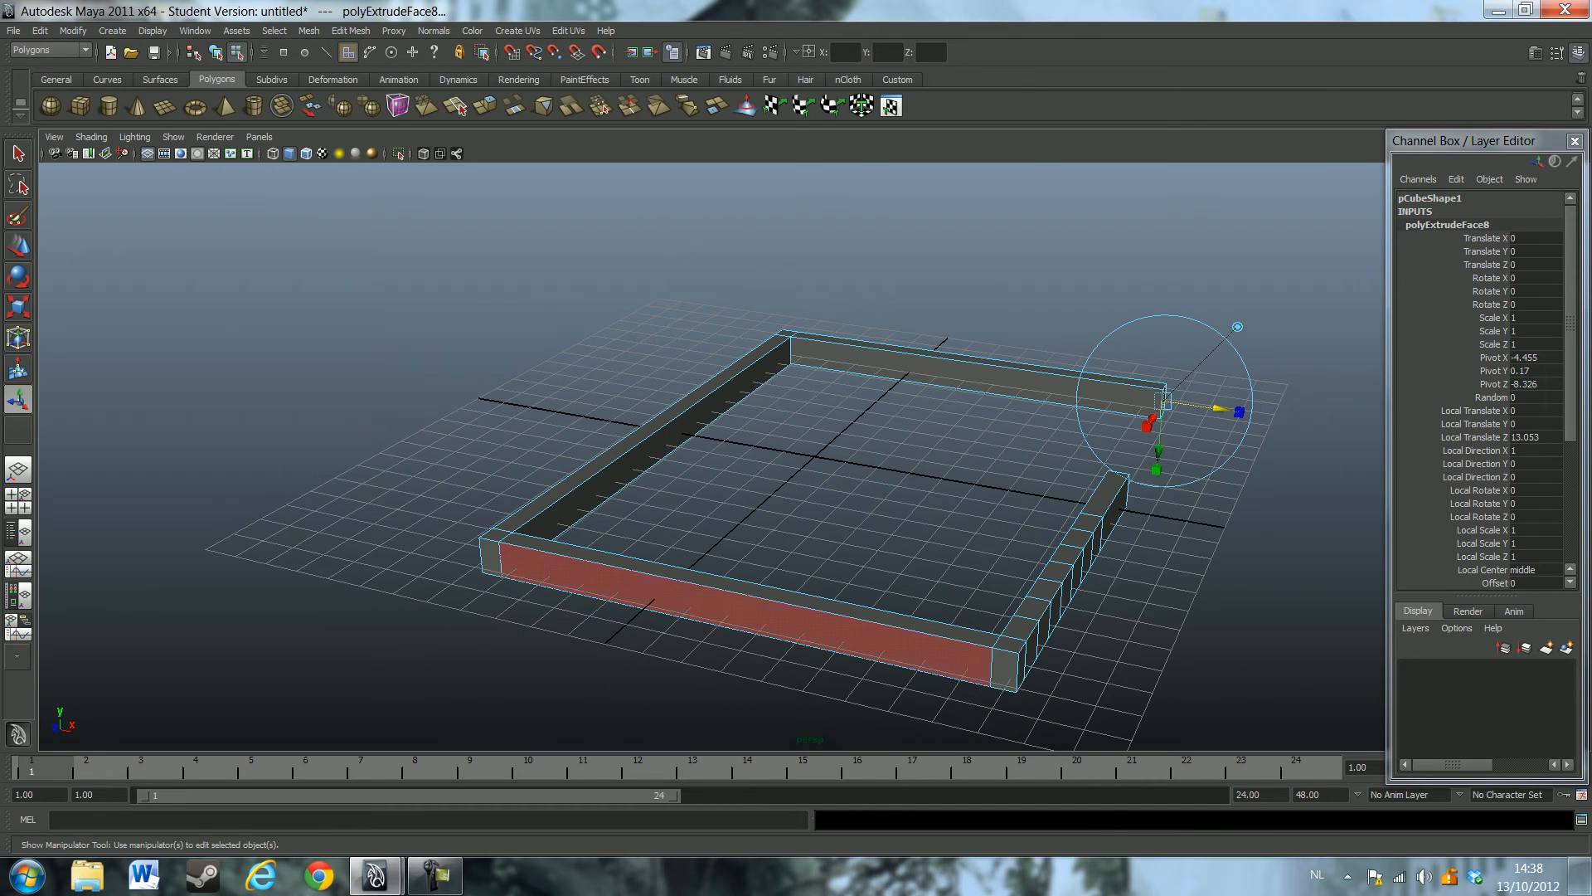
alt+drag(1360, 531, 1093, 585)
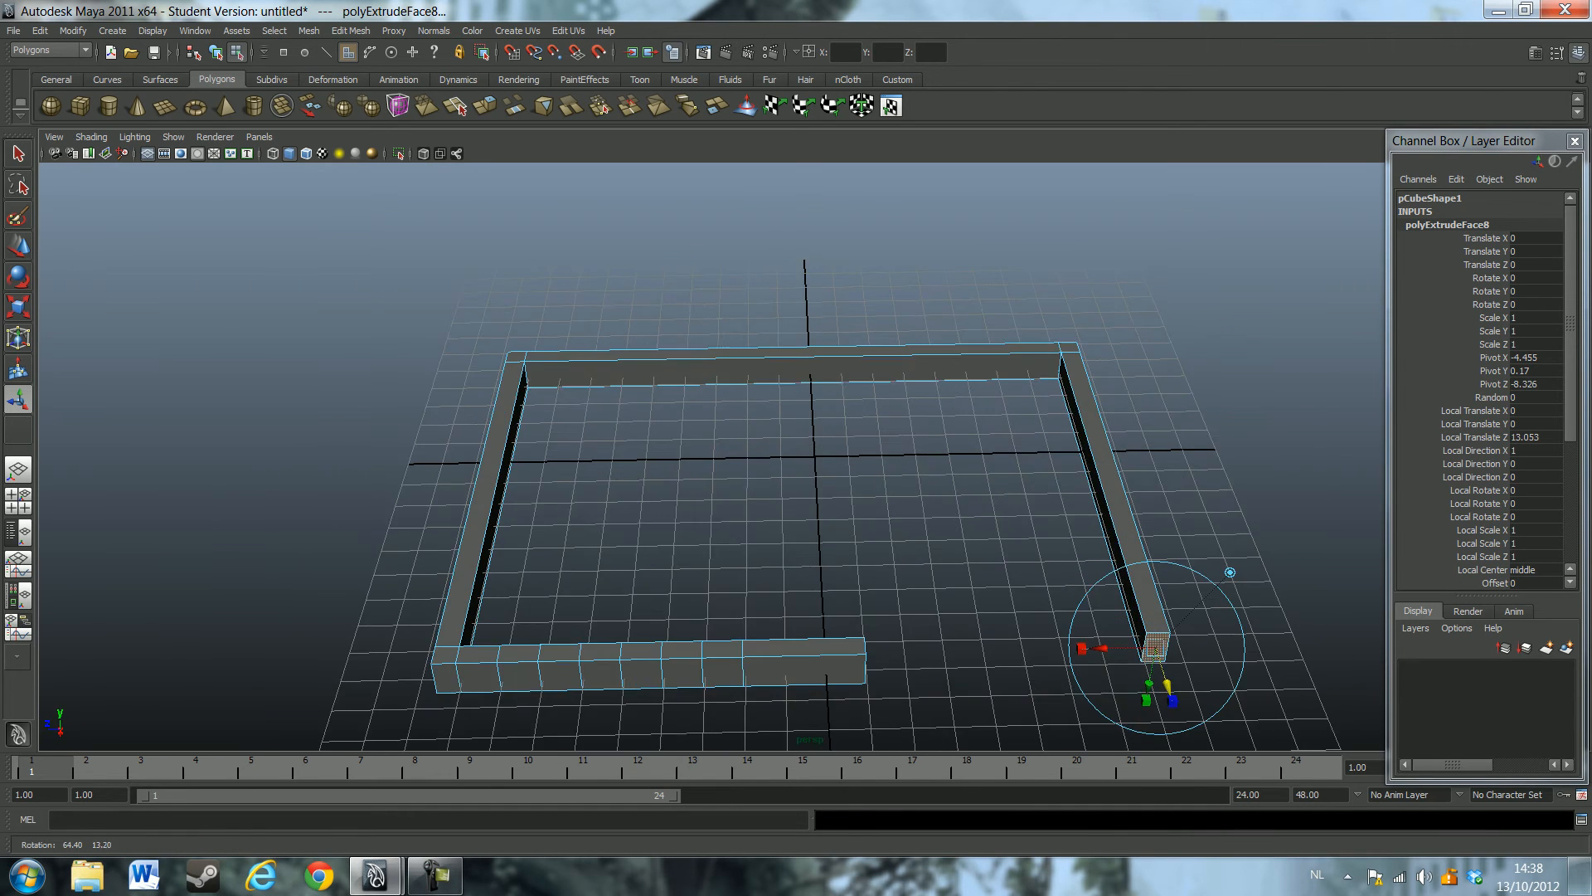
click(1535, 437)
text(13)
key(Return)
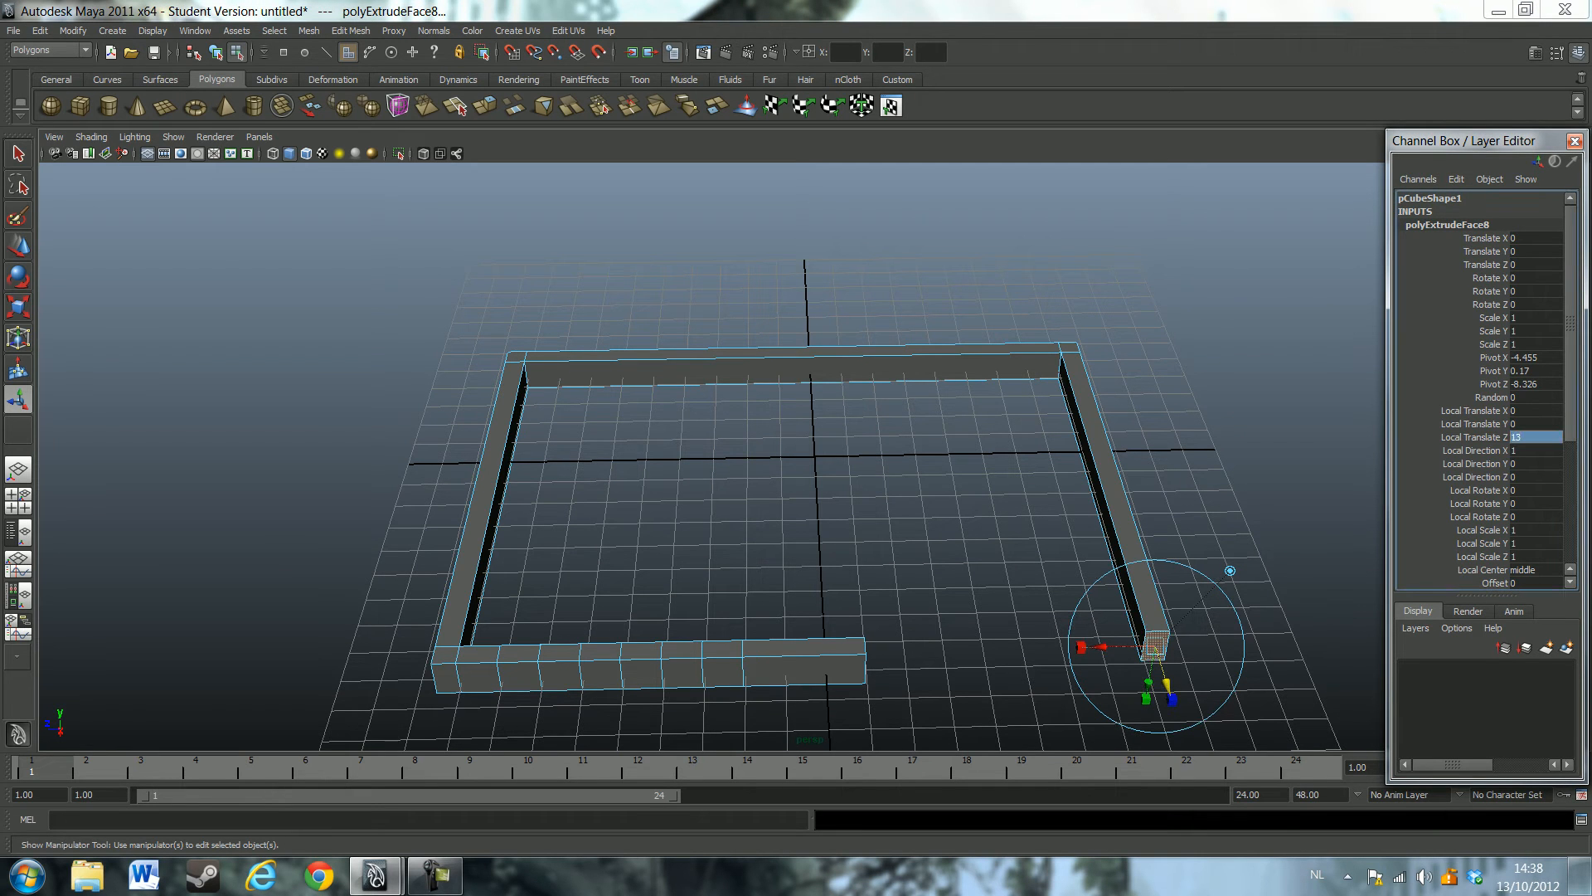
Extrude the free end face of the third new side again by a Local Translate Z of 0.6 to form another corner block
click(485, 106)
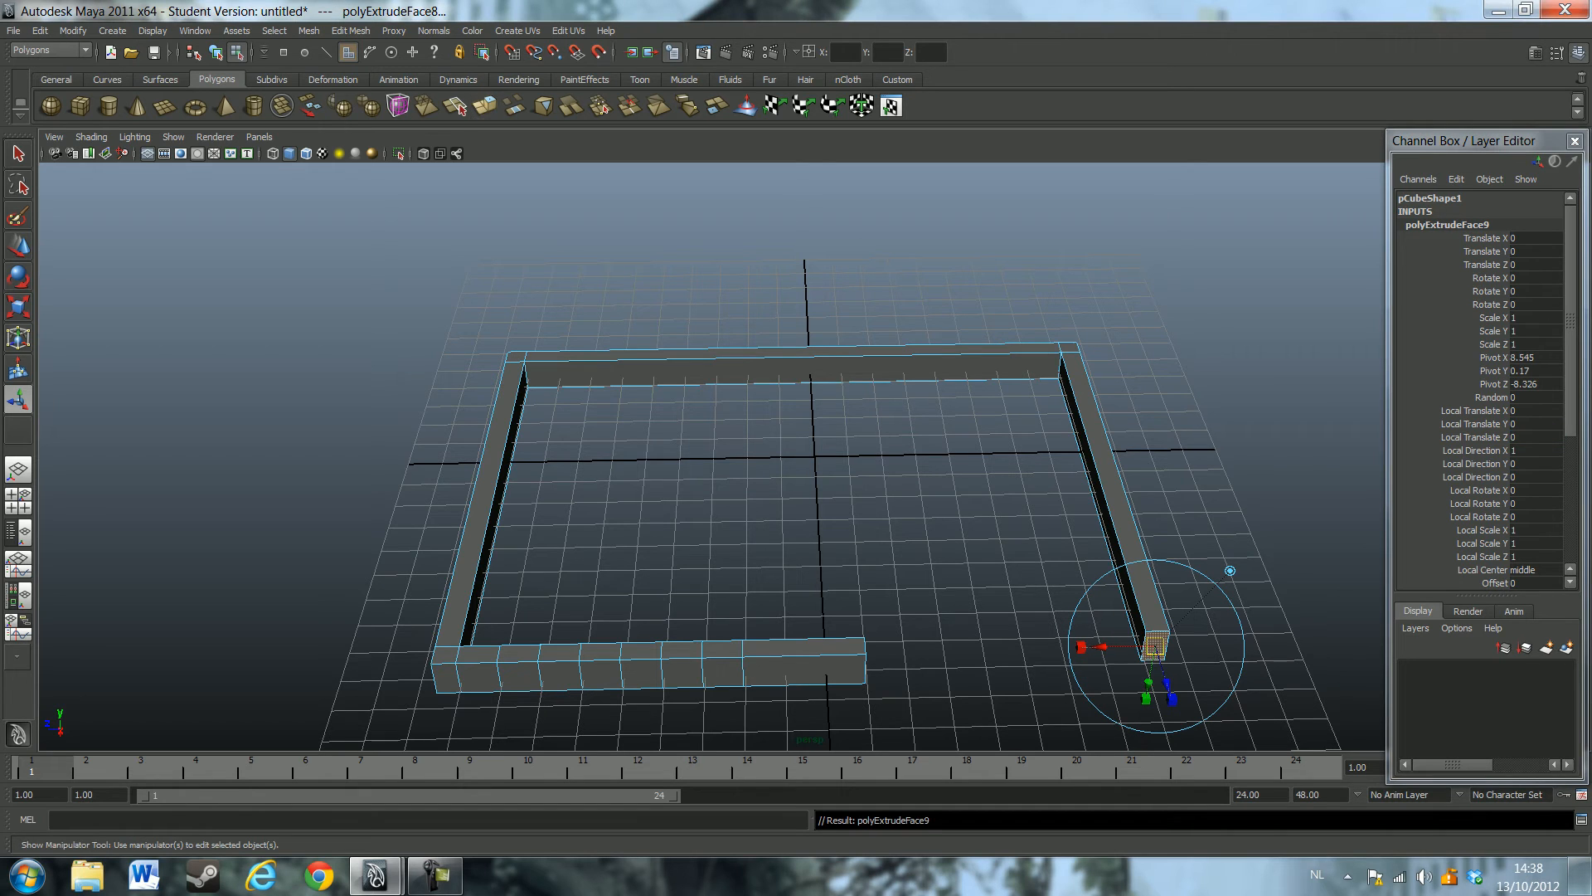
drag(1167, 685, 1170, 690)
click(1534, 437)
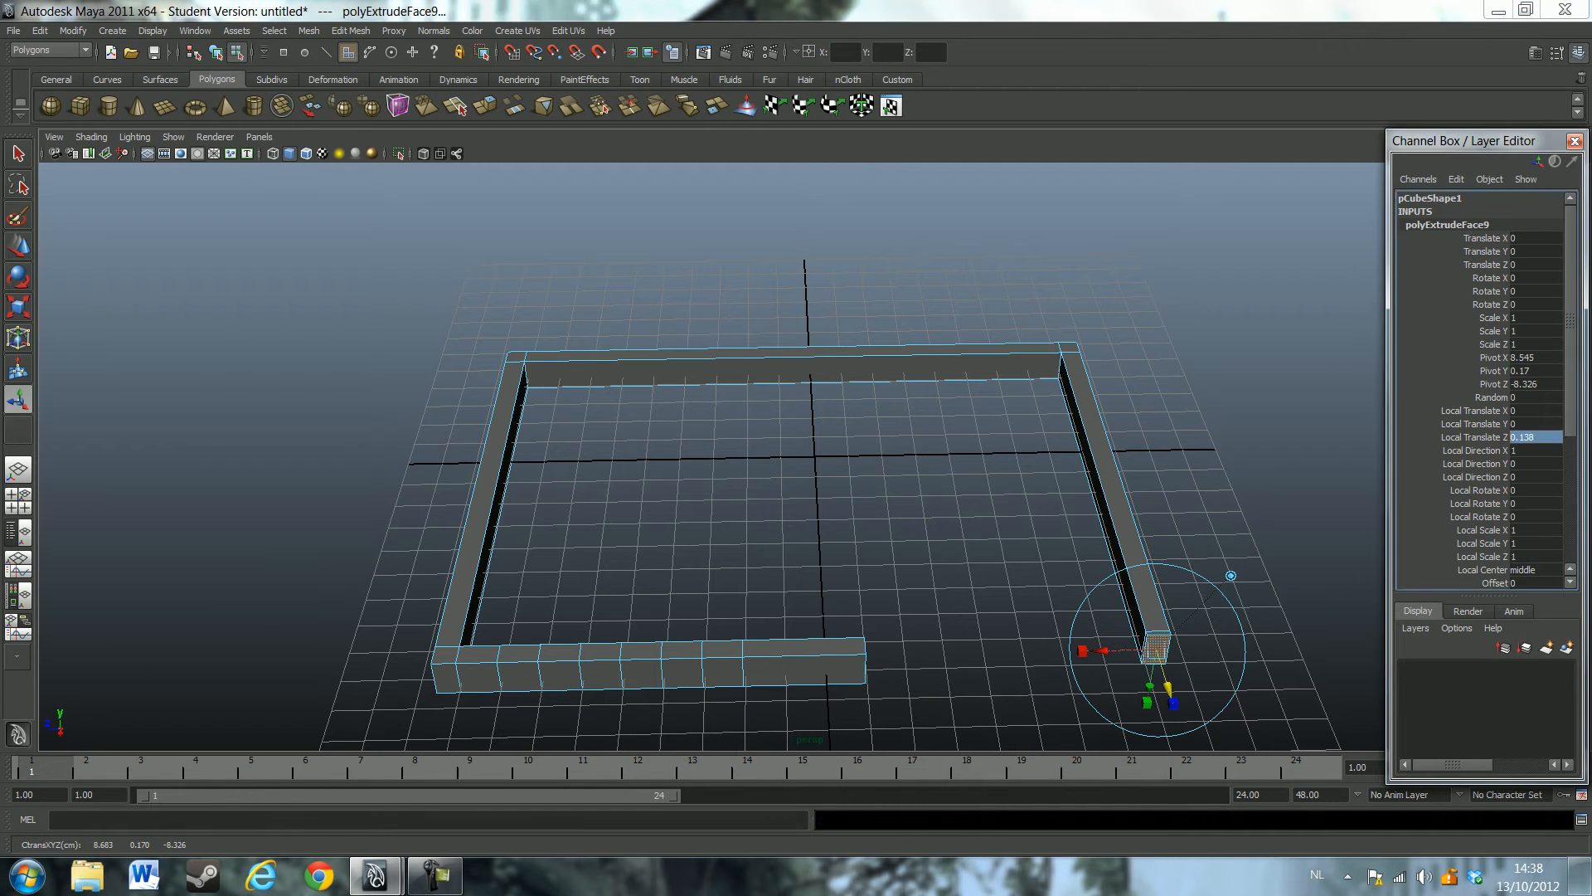
text(0.6)
key(Return)
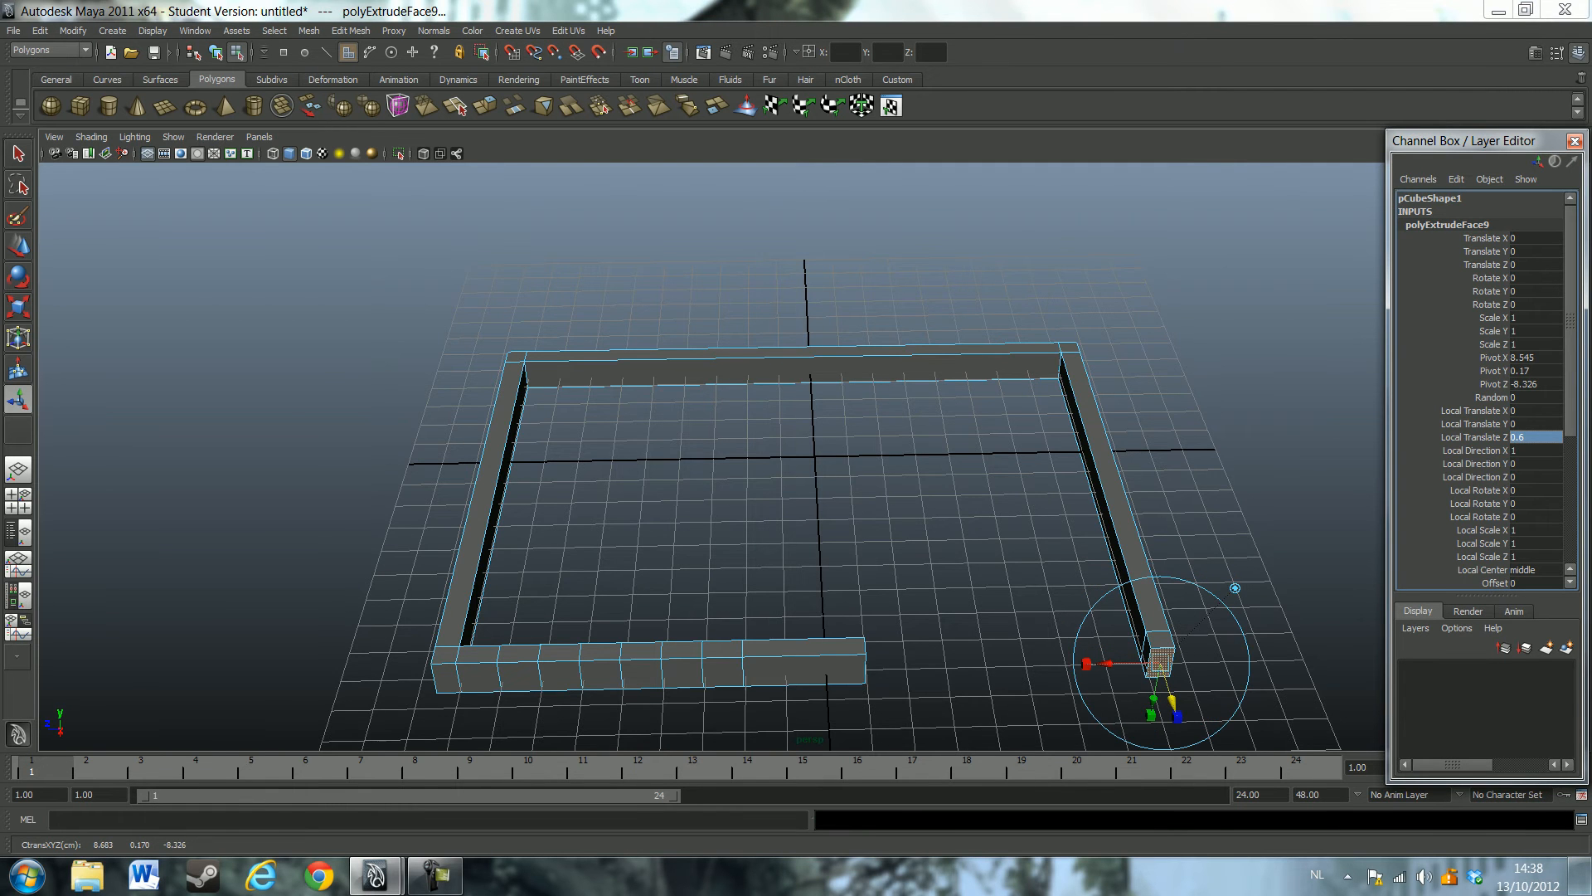
Extrude the last corner block's inner side face toward the segmented bar by a Local Translate Z of about 3.5, leaving a door gap
alt+drag(830, 497, 954, 448)
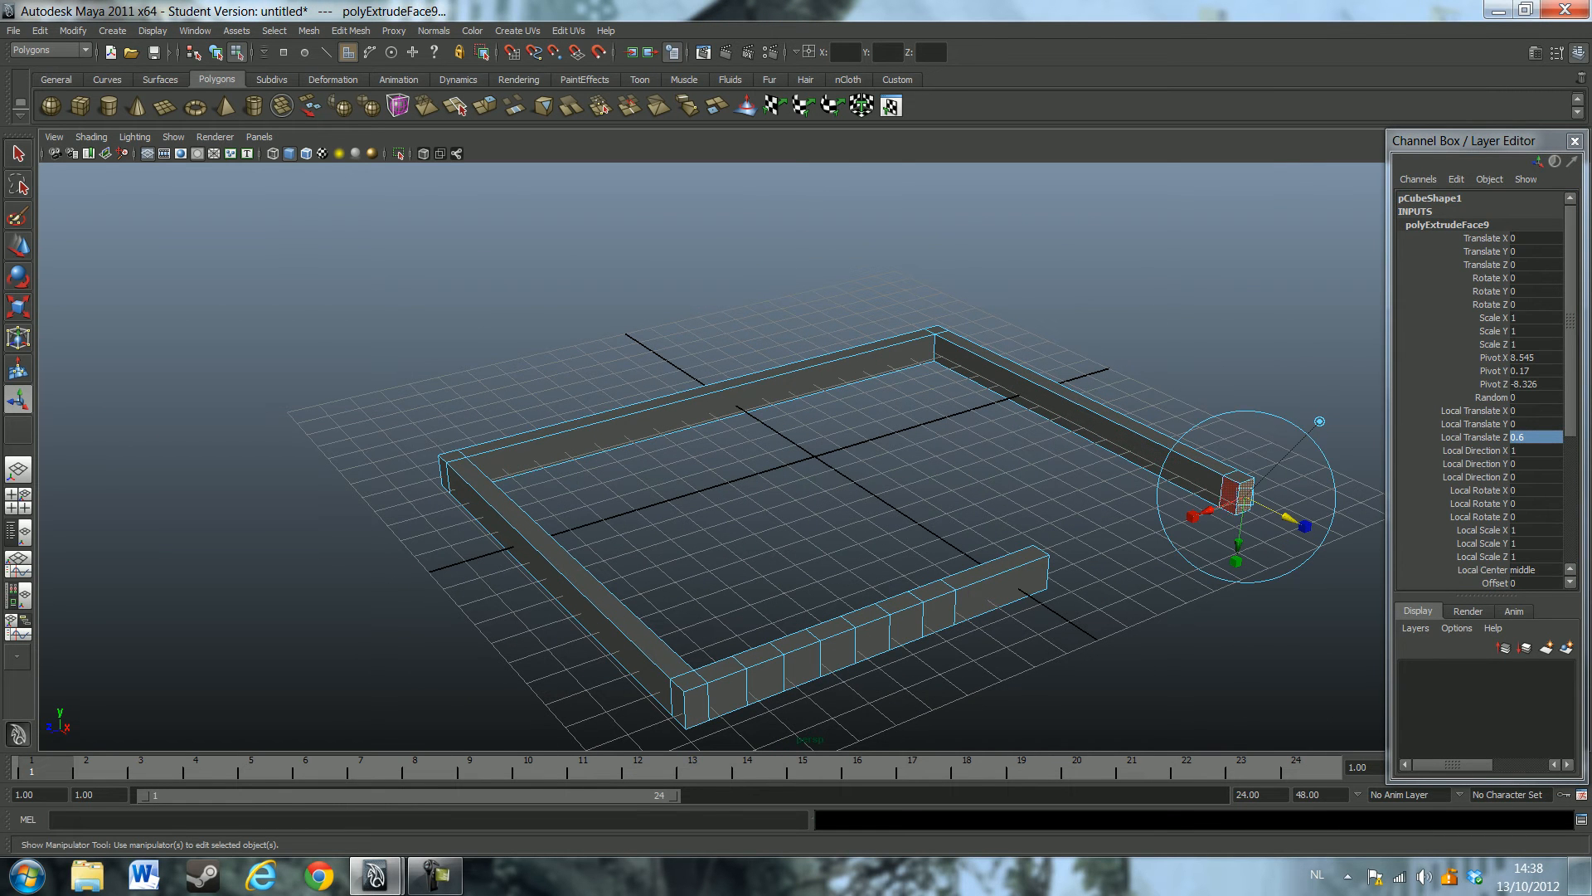
click(1230, 495)
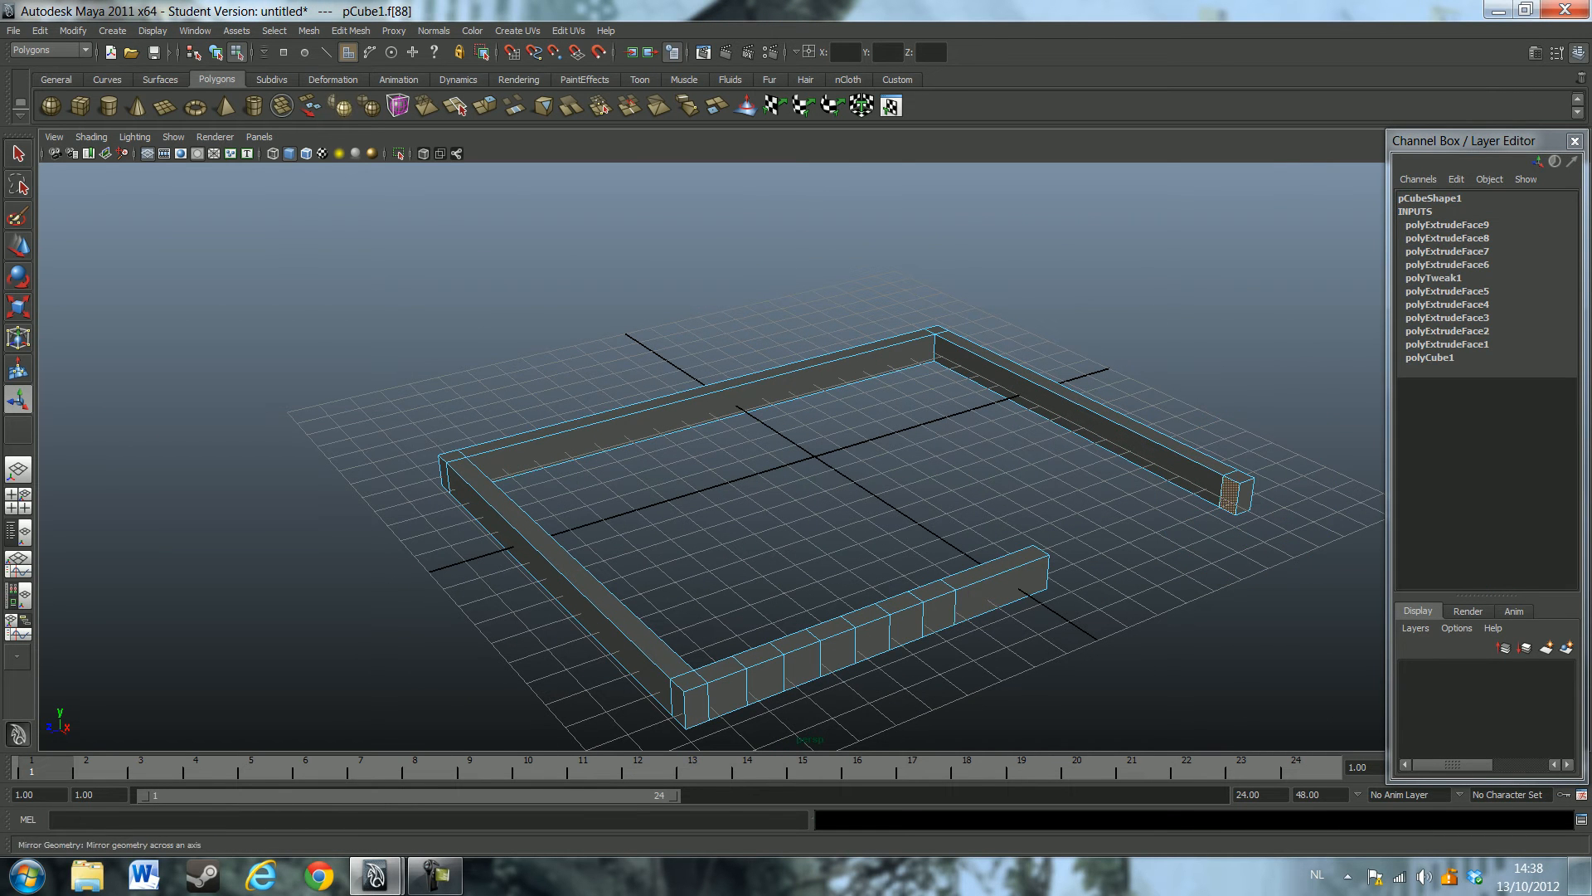
click(484, 106)
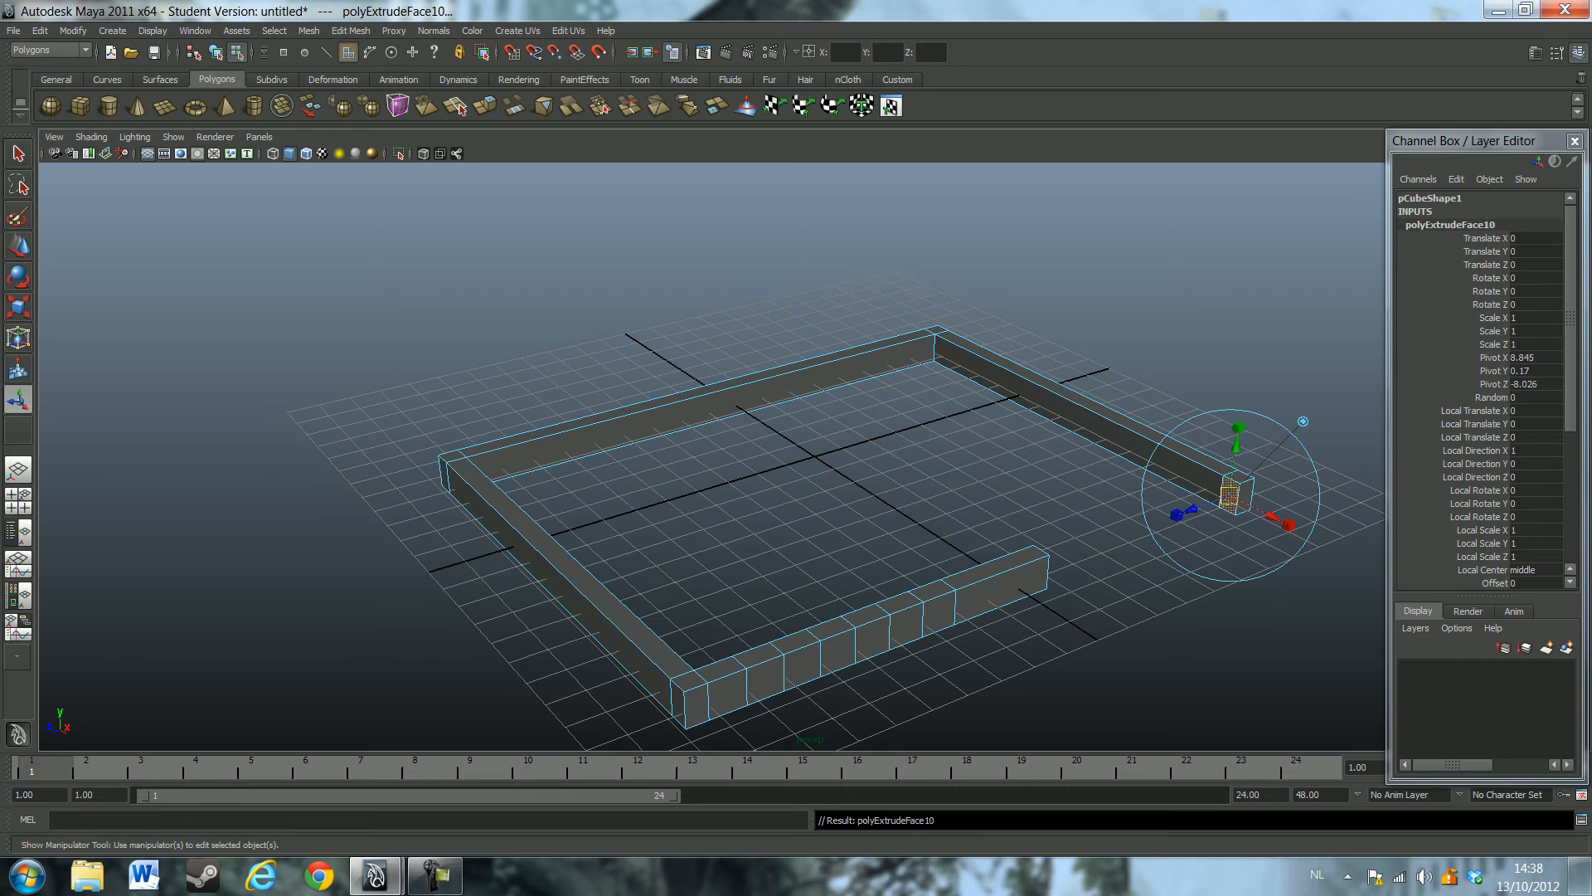
drag(1178, 513, 950, 508)
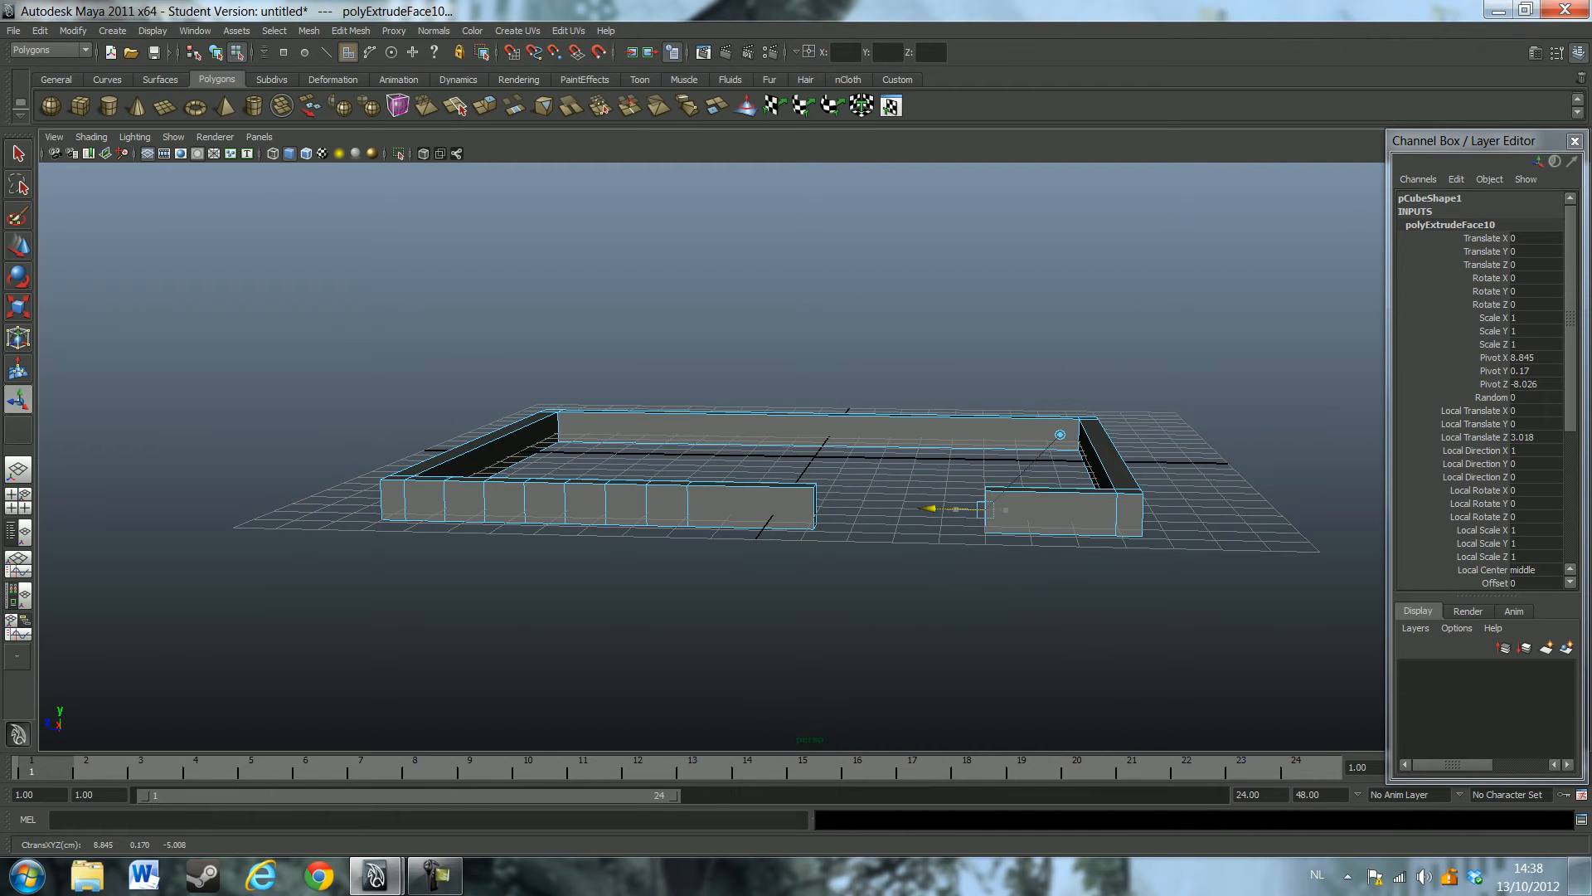
mouse_move(930, 508)
mouse_down()
mouse_move(909, 508)
mouse_move(935, 512)
mouse_up()
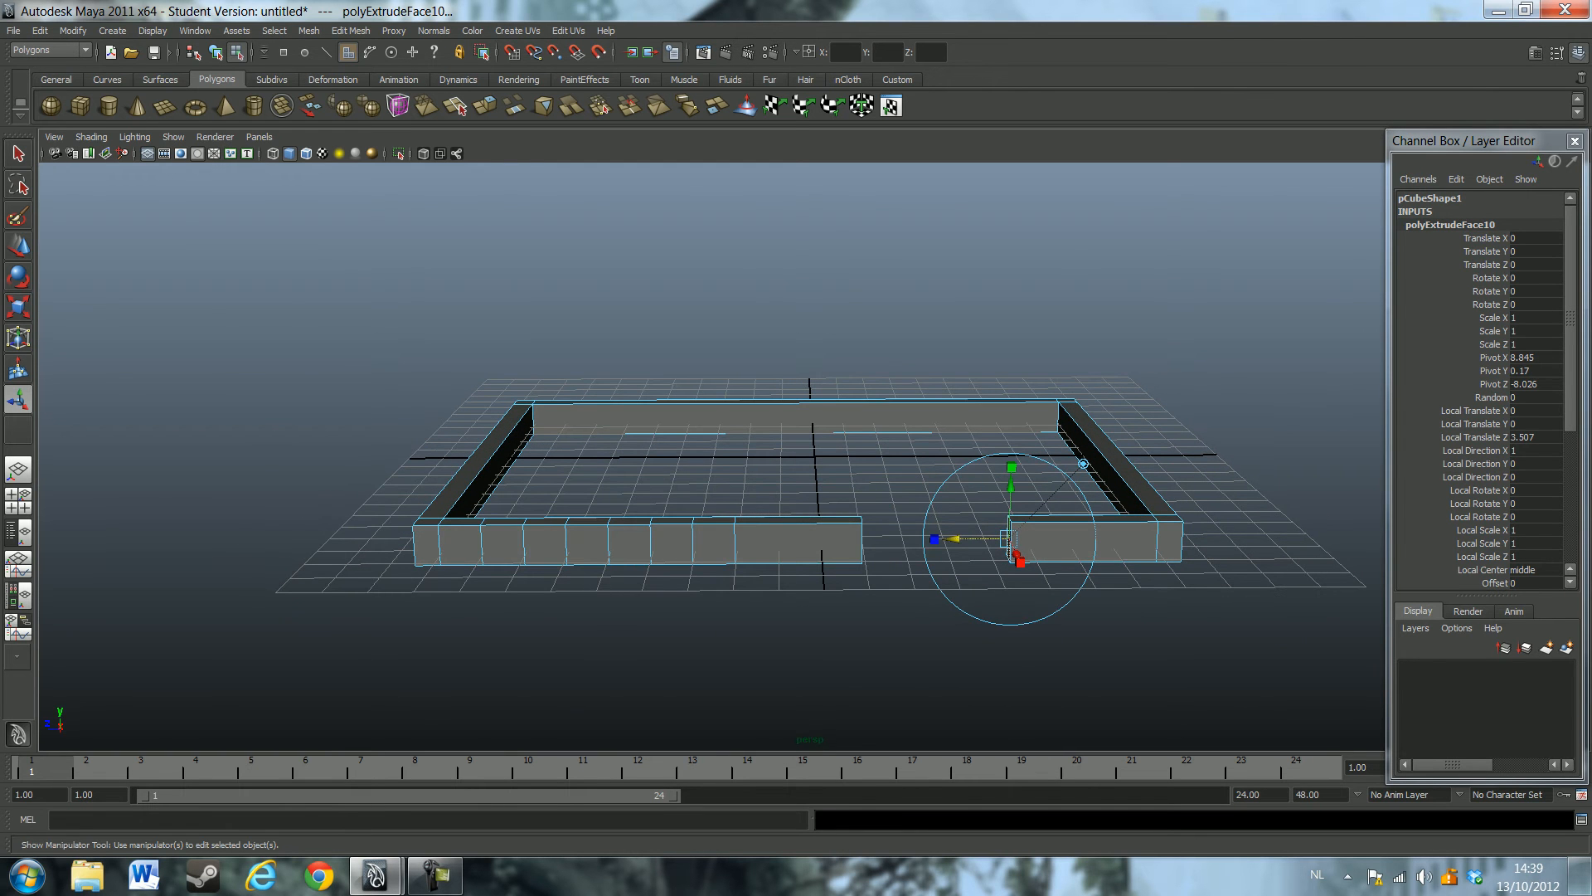
Extrude the top faces of all wall sections except the segmented bar's five middle segments by a Local Translate Z of about 5.48
alt+drag(746, 373, 539, 452)
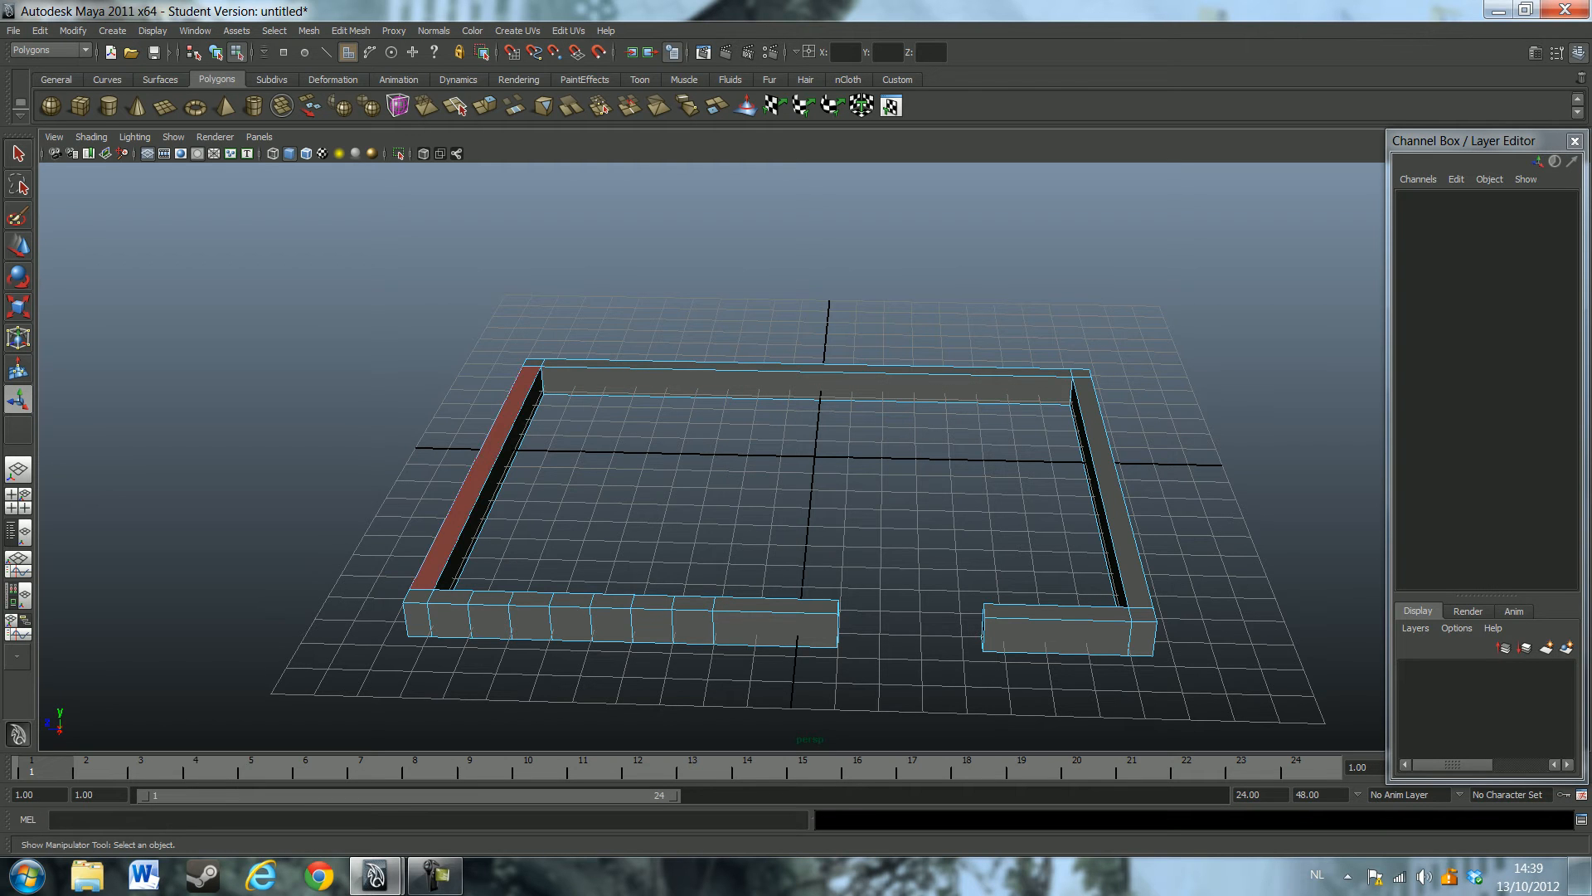
click(440, 552)
shift+click(535, 364)
shift+click(714, 366)
shift+click(1081, 373)
shift+click(1110, 485)
shift+click(1142, 613)
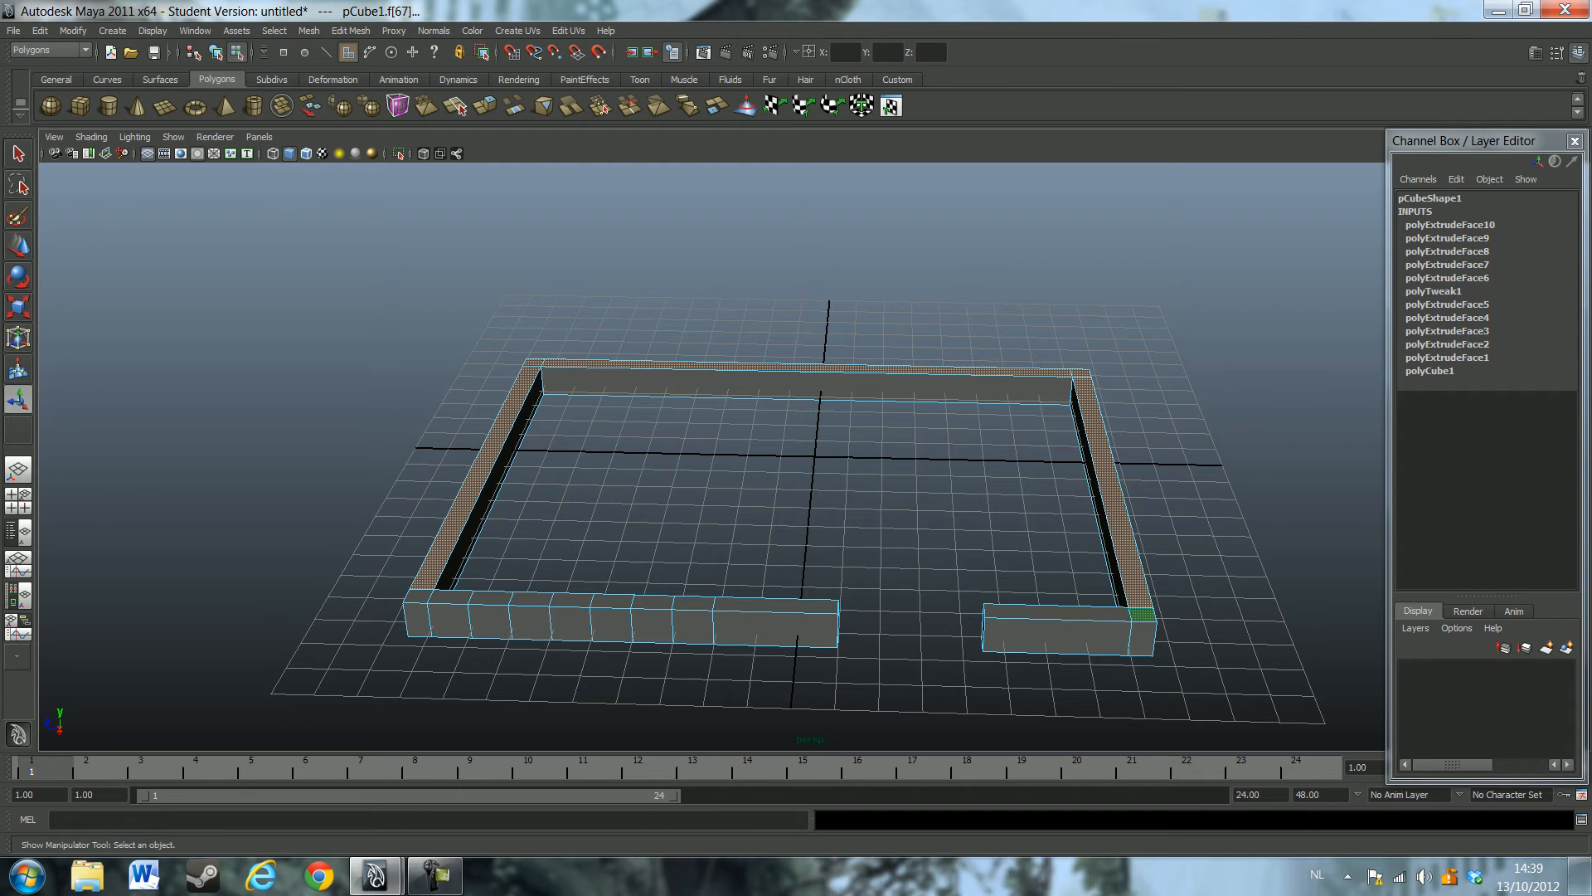
shift+click(1008, 611)
shift+click(419, 594)
shift+click(449, 595)
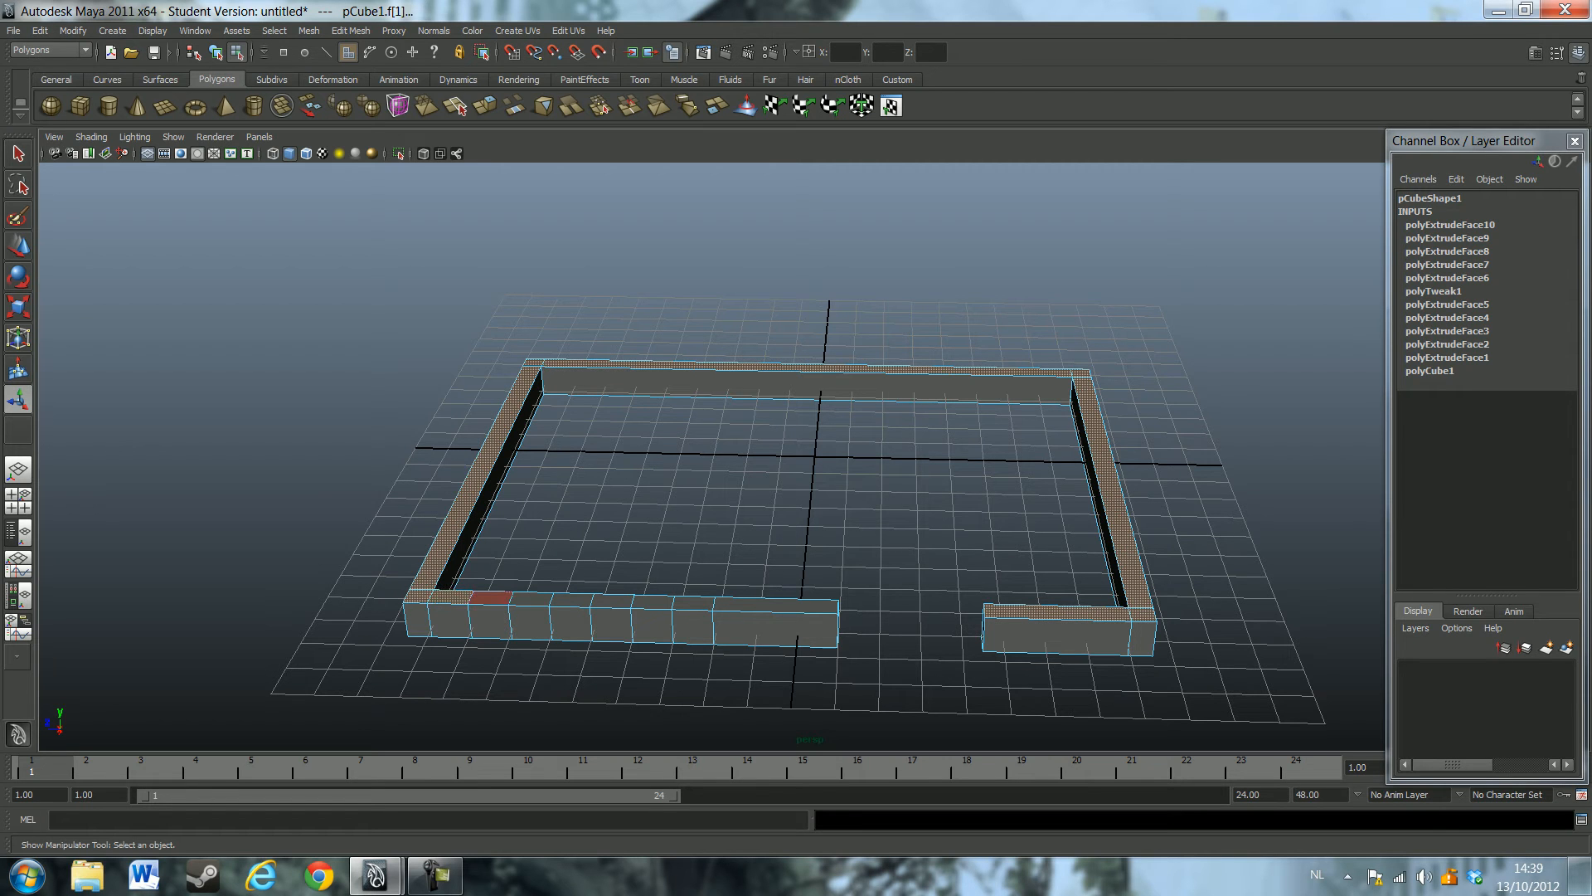
shift+click(652, 600)
shift+click(775, 604)
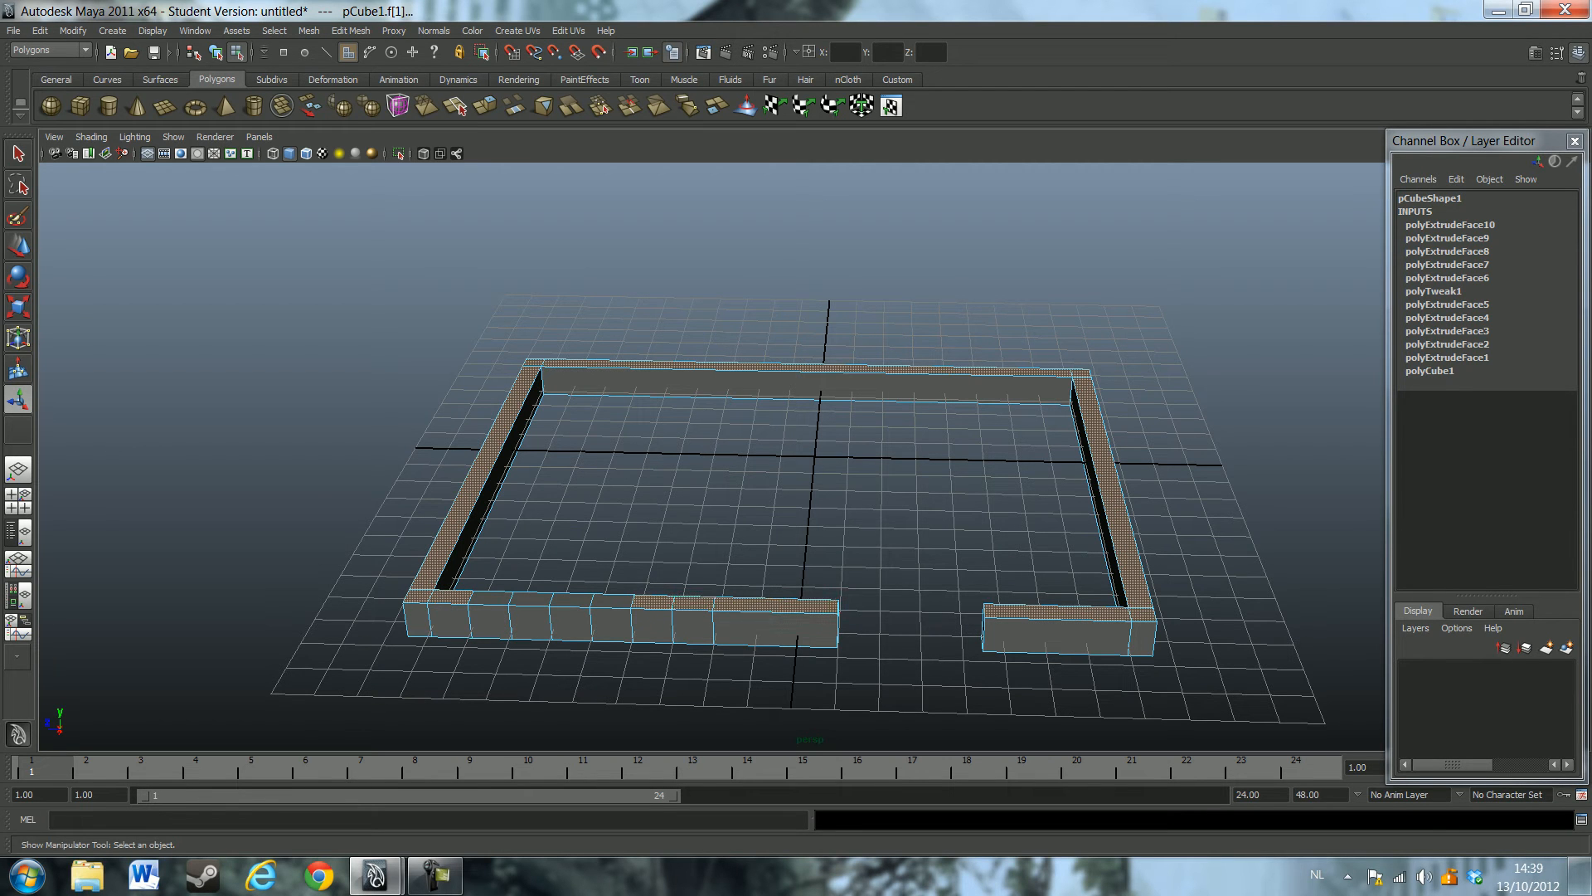
shift+click(653, 602)
key(w)
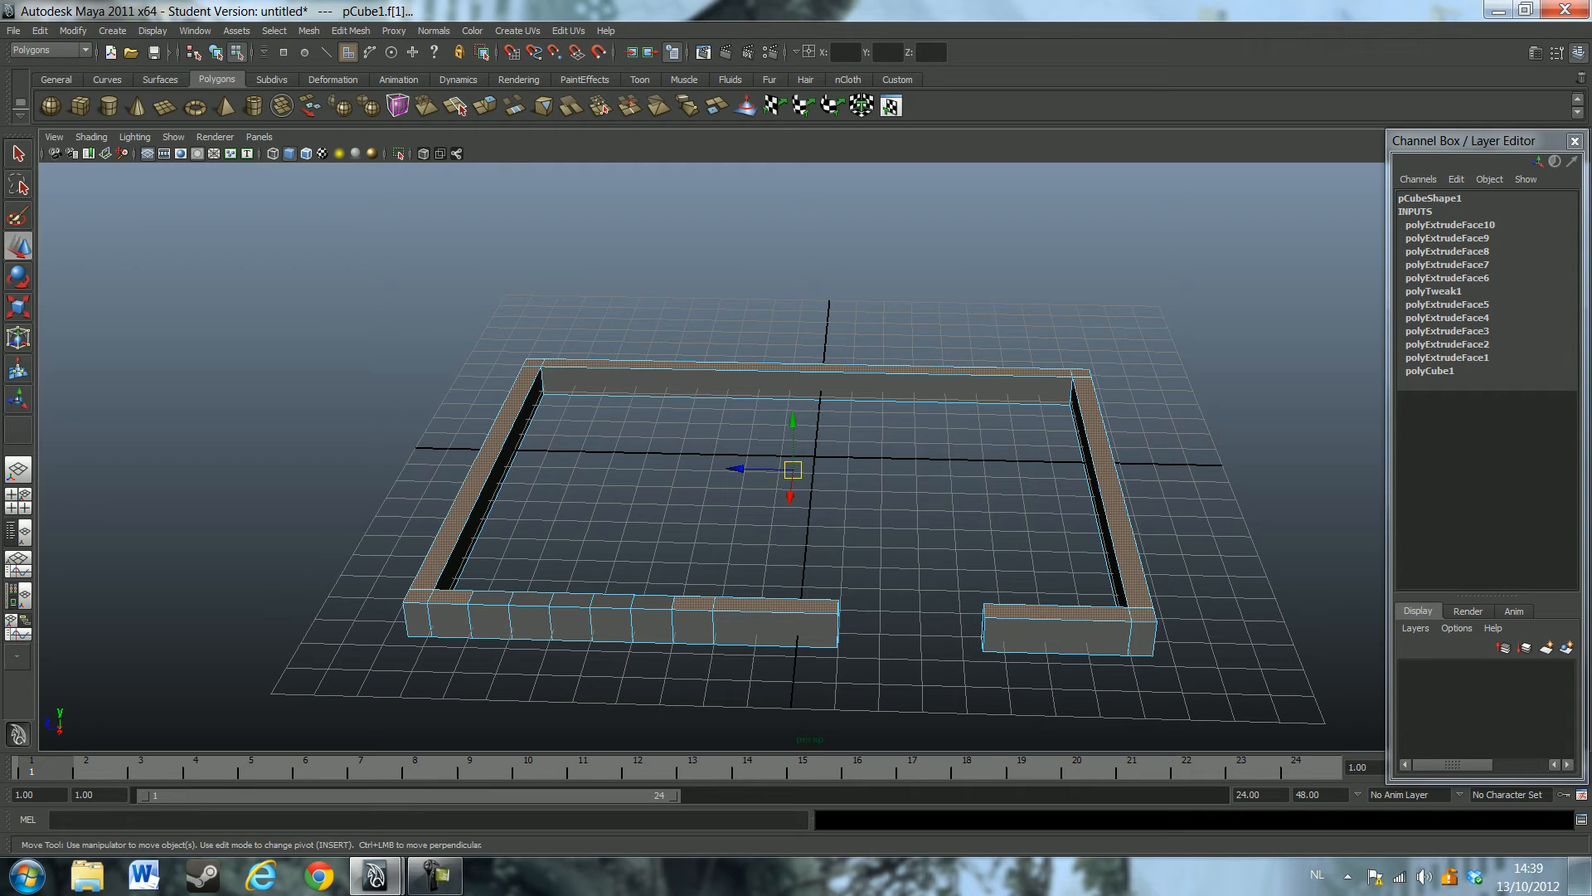
click(486, 105)
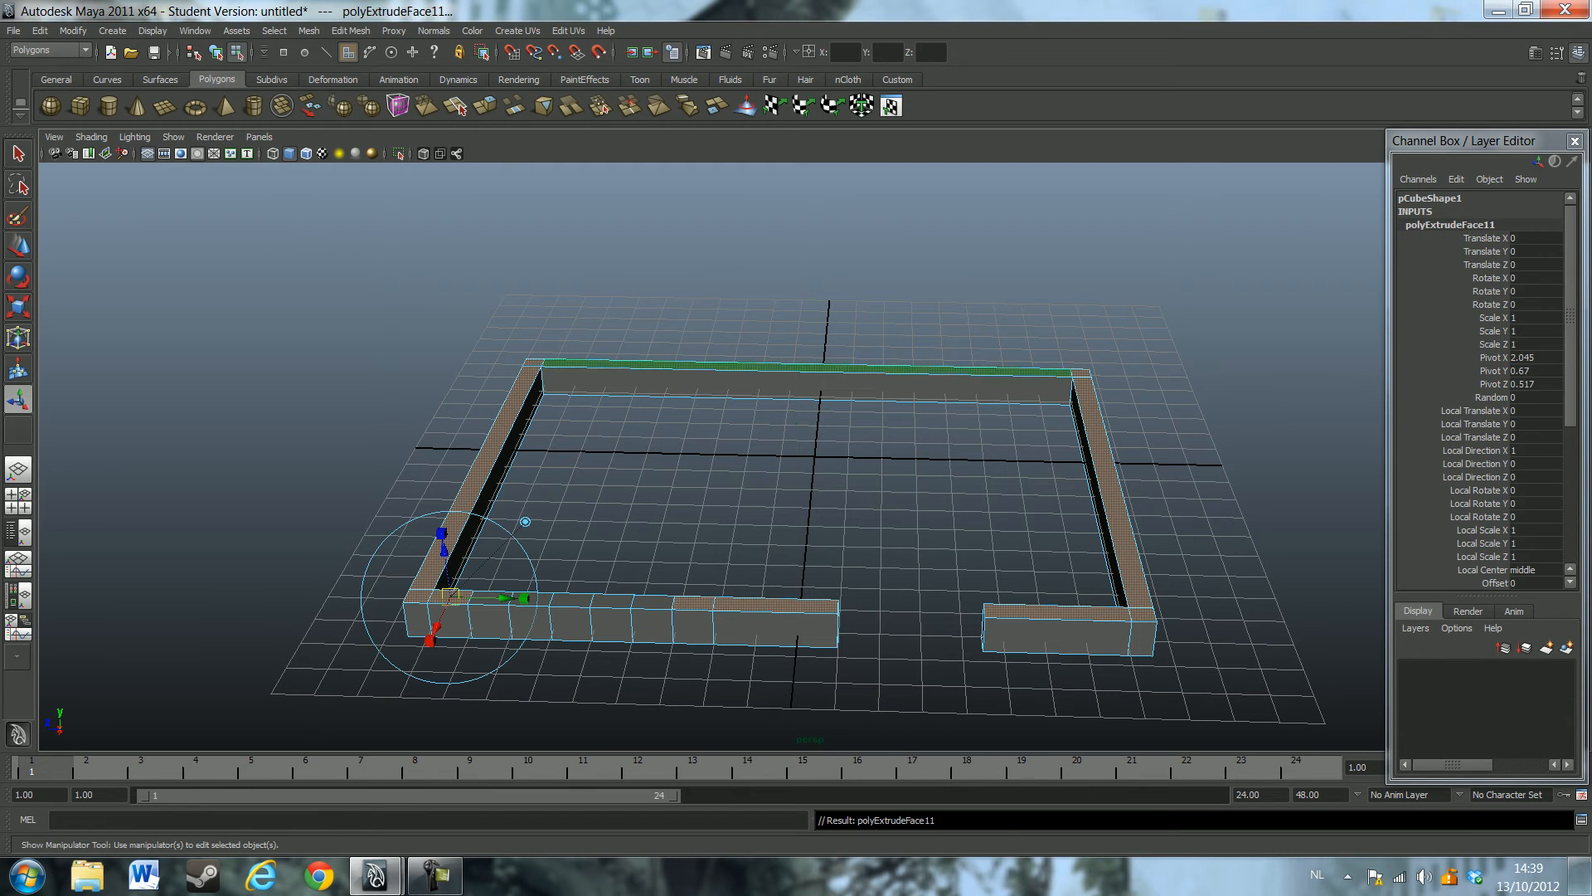
drag(441, 533, 419, 373)
alt+drag(581, 490, 632, 391)
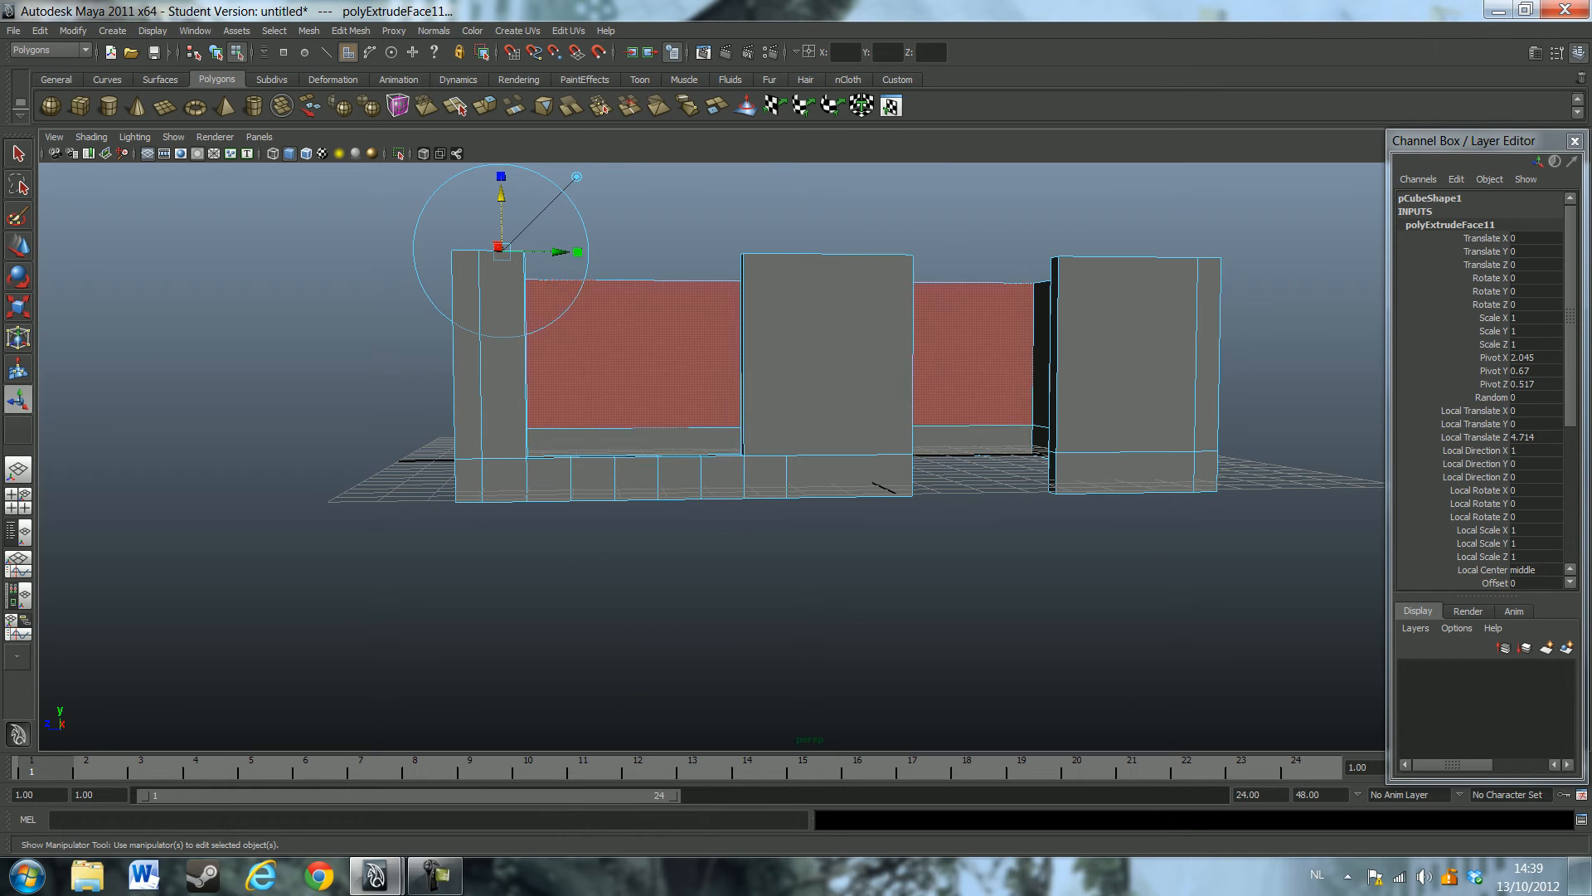
drag(501, 196, 439, 163)
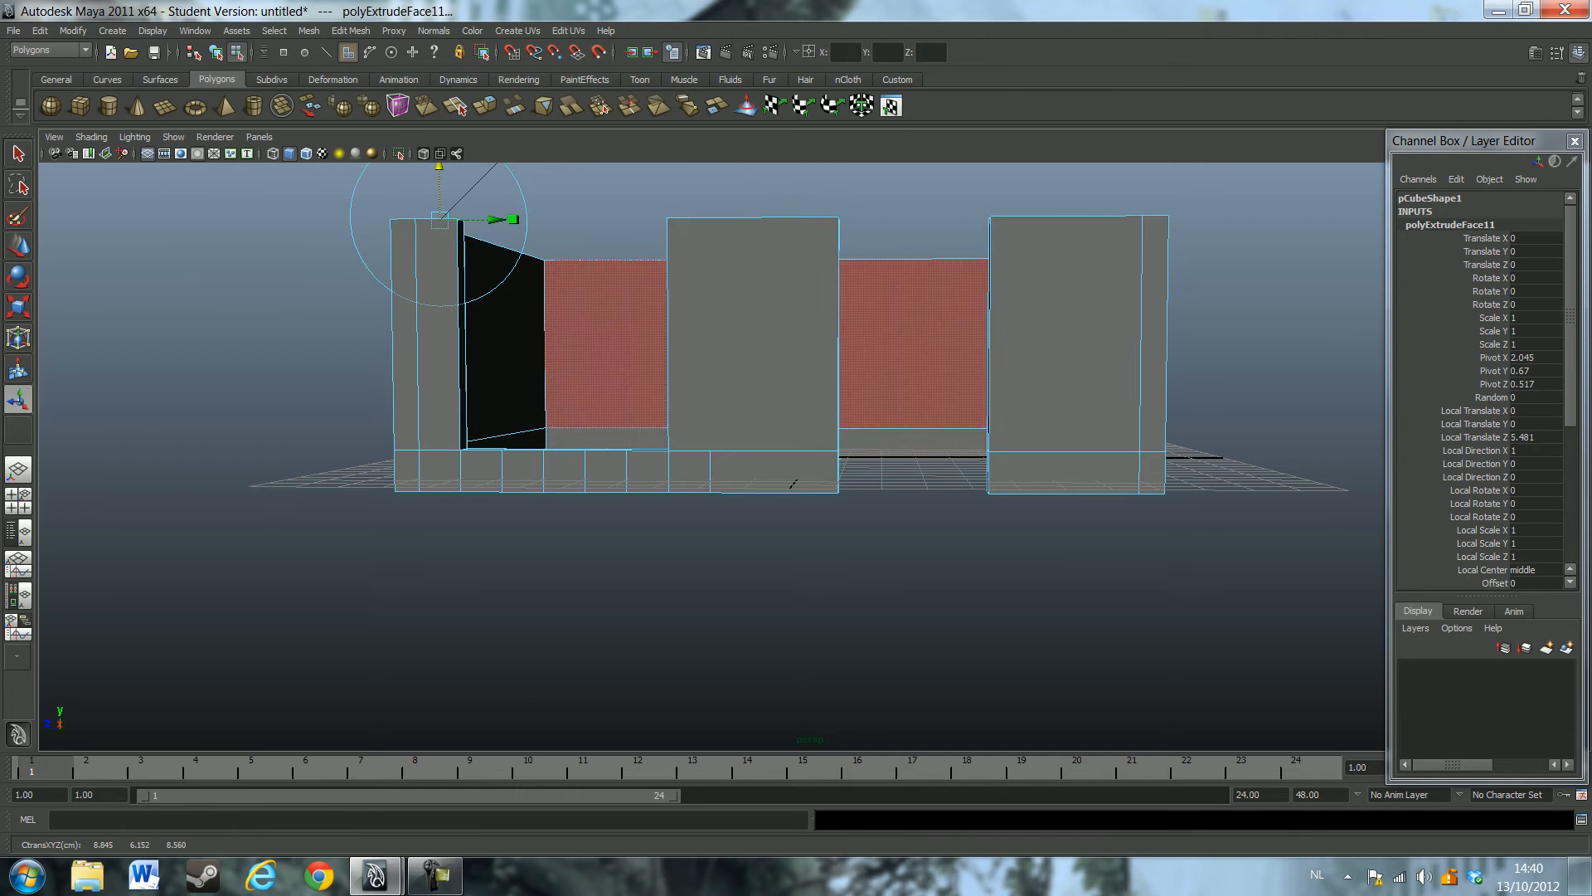
Extrude the top faces of the five low segments in the window opening upward by a Local Translate Z of about 1.2
alt+drag(572, 438, 507, 636)
click(507, 614)
shift+click(546, 612)
shift+click(588, 613)
shift+click(630, 613)
shift+click(669, 613)
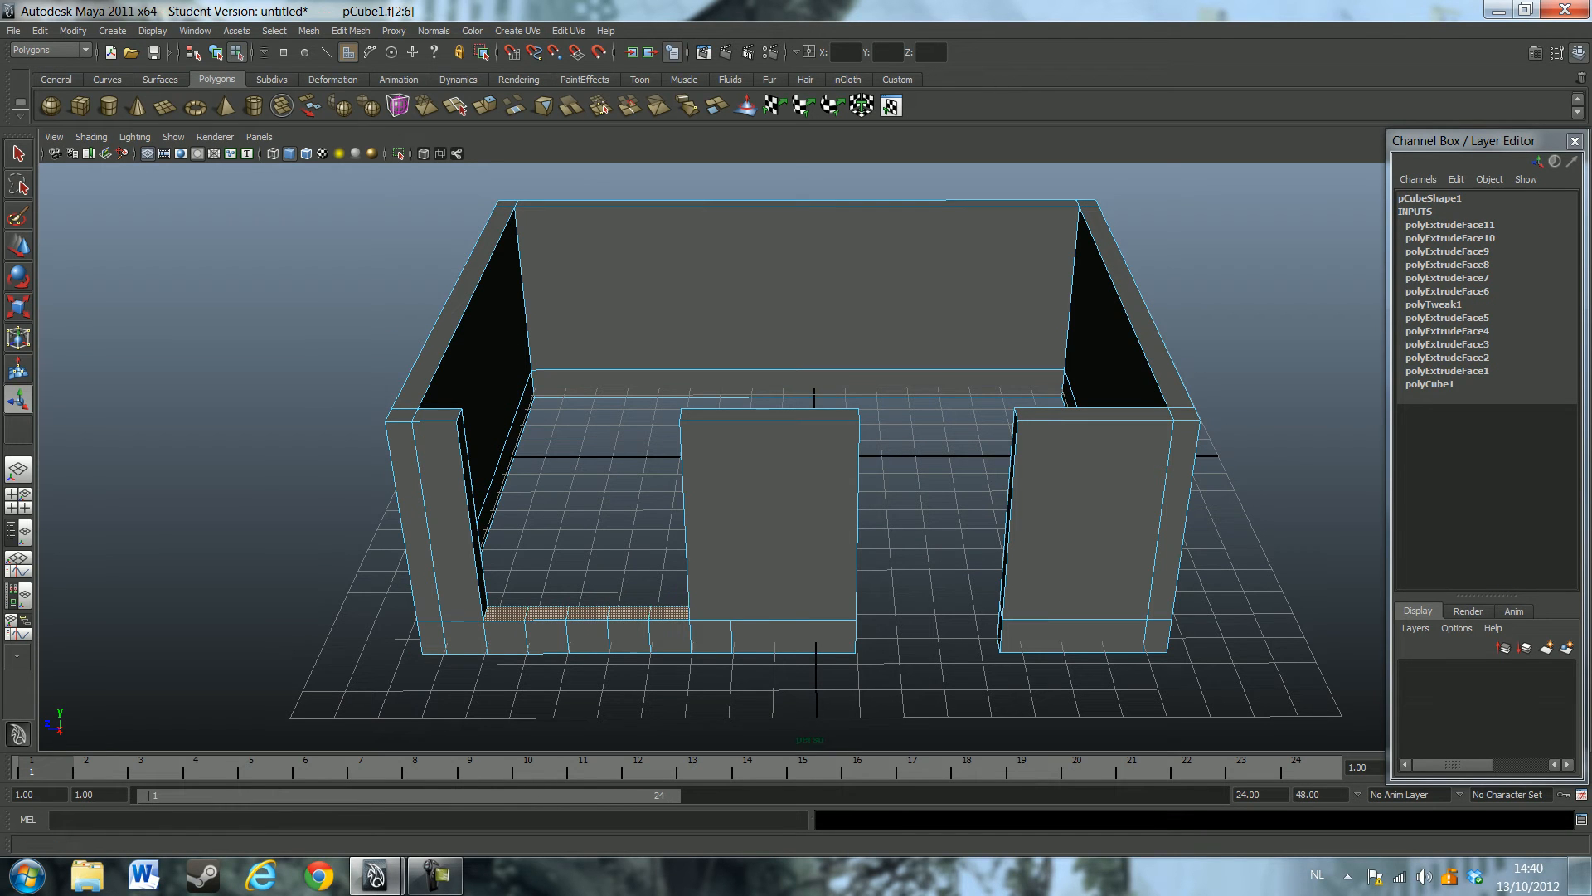
key(w)
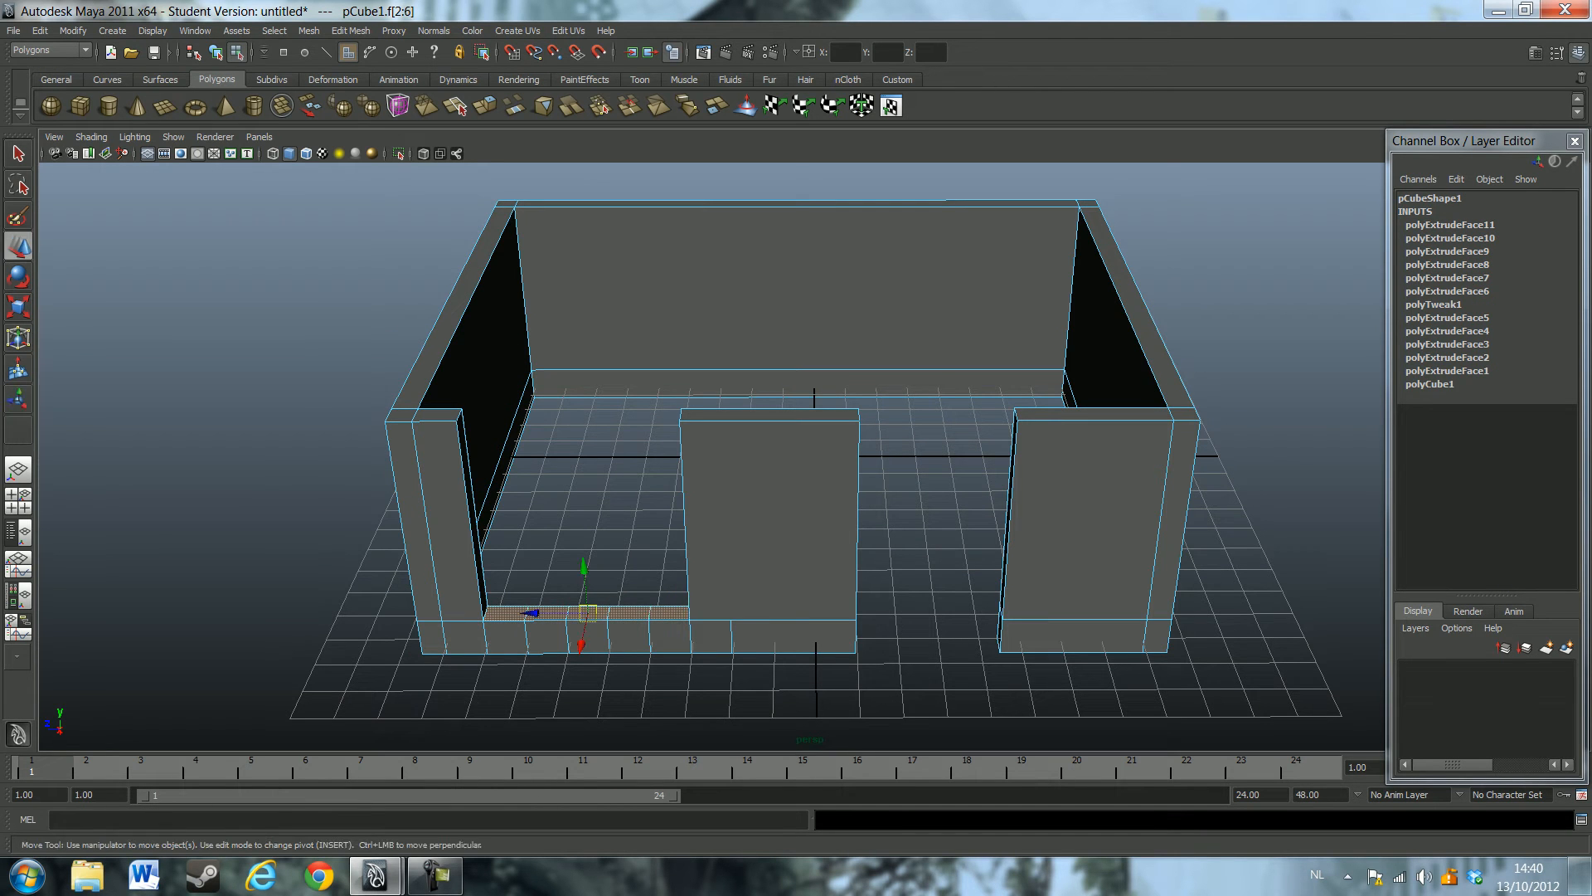
mouse_move(584, 572)
mouse_down()
mouse_move(584, 510)
mouse_move(584, 573)
mouse_up()
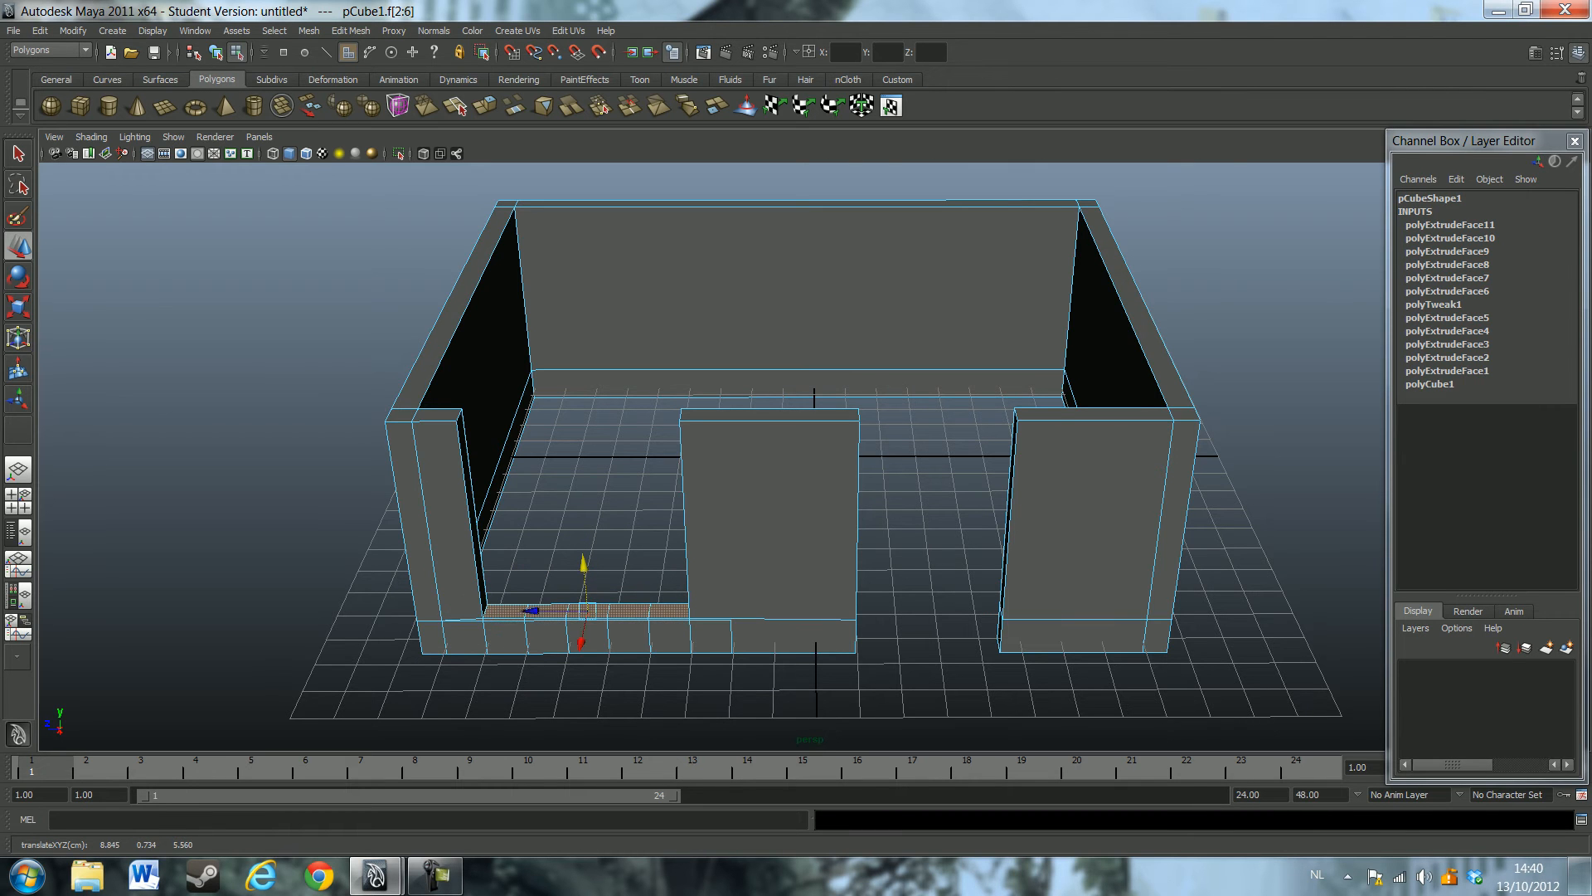
key(ctrl+z)
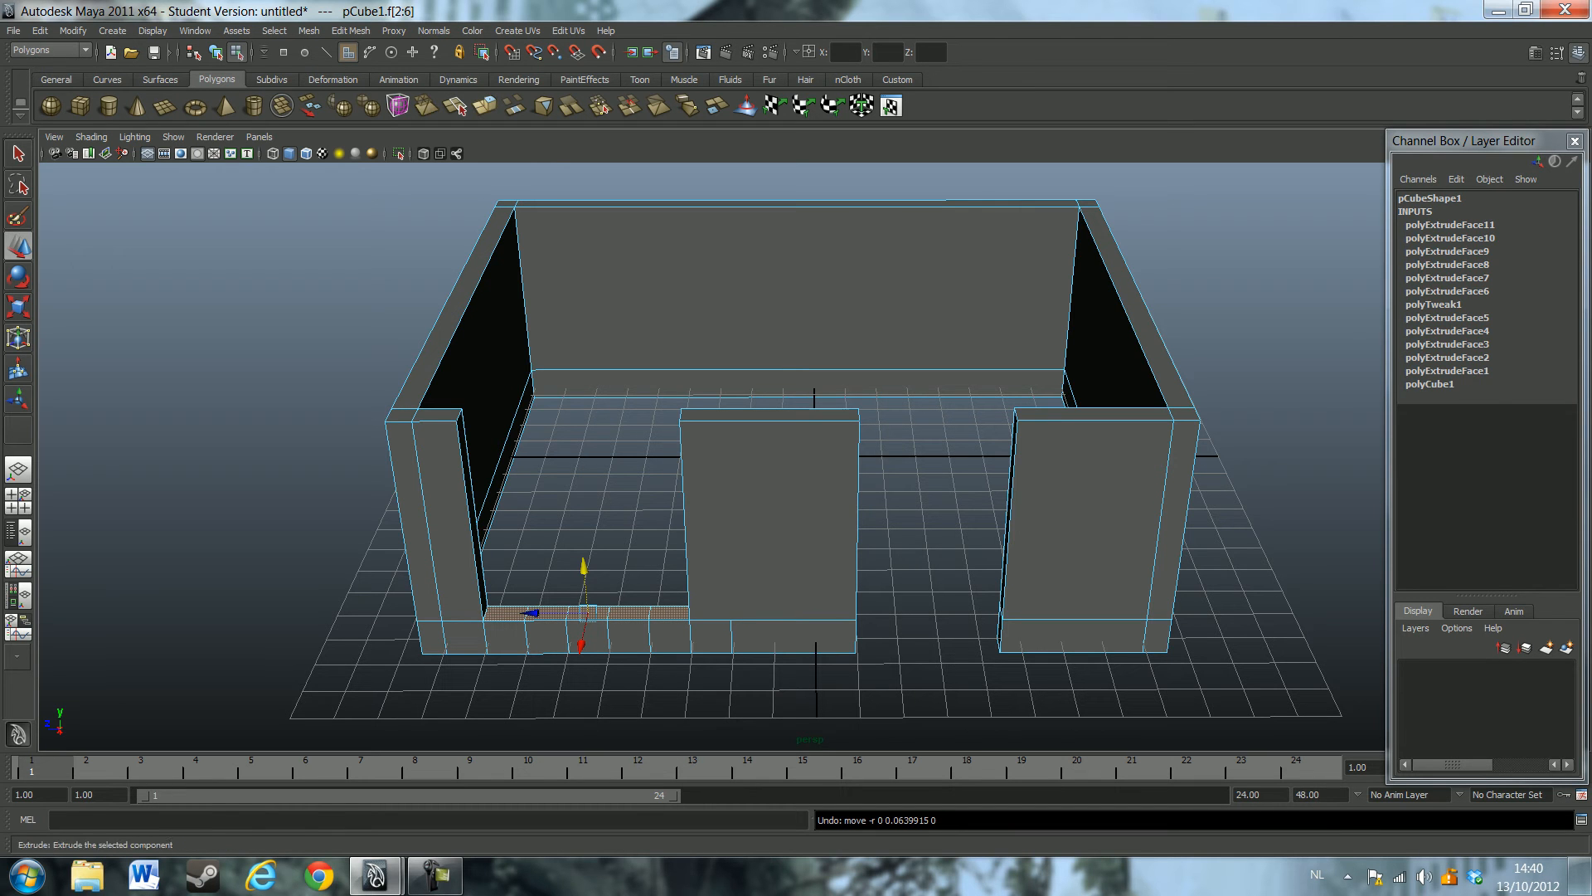
click(485, 105)
drag(497, 550, 492, 498)
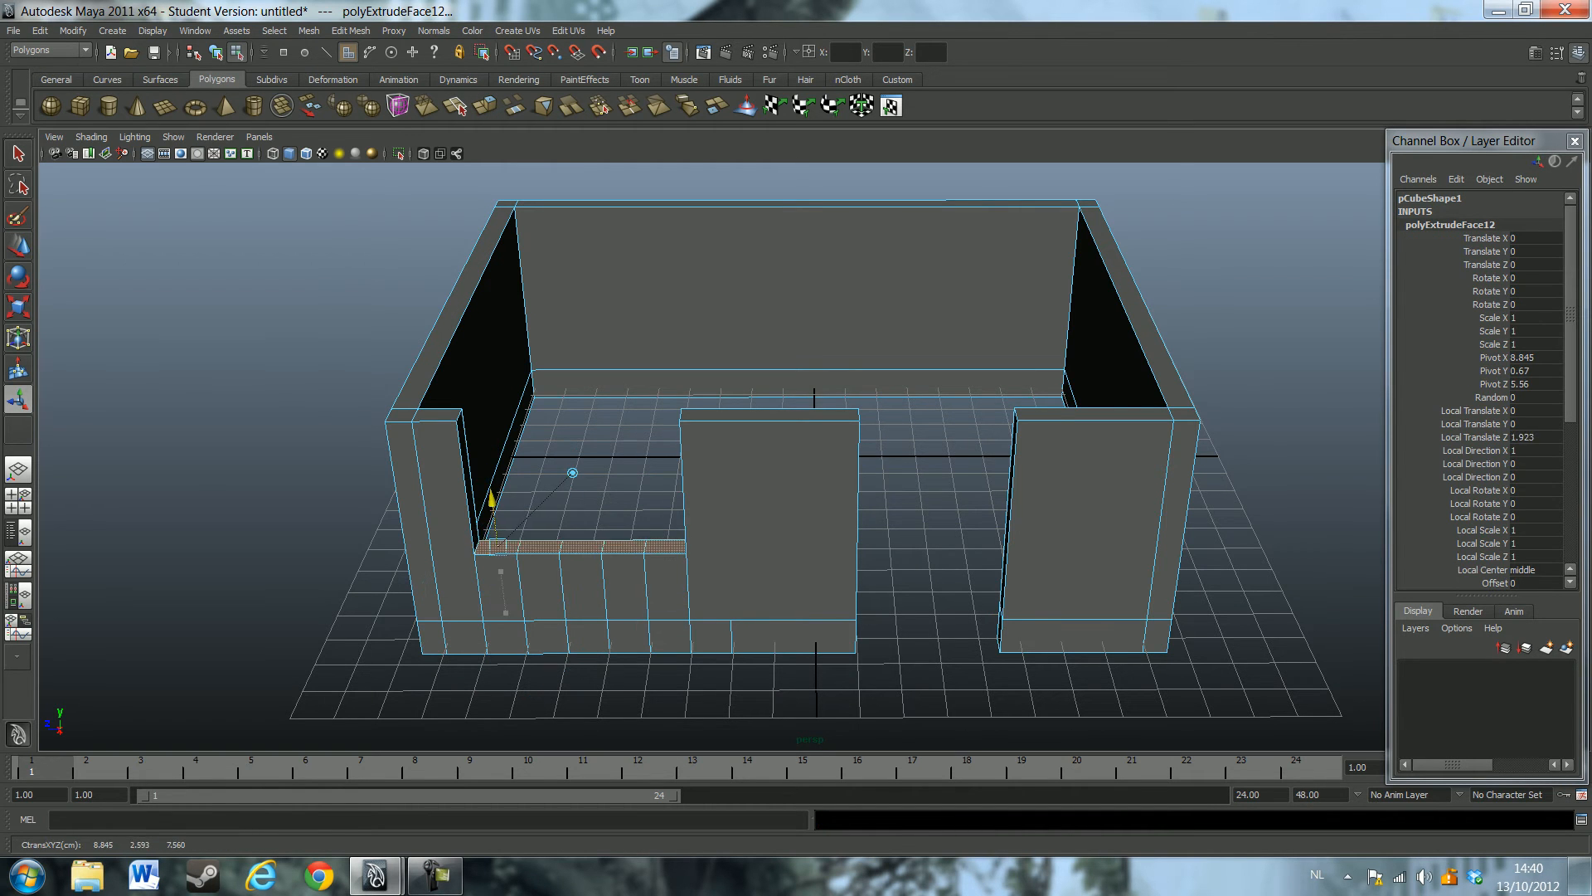
alt+drag(531, 390, 549, 293)
alt+drag(602, 430, 594, 430)
drag(509, 332, 509, 364)
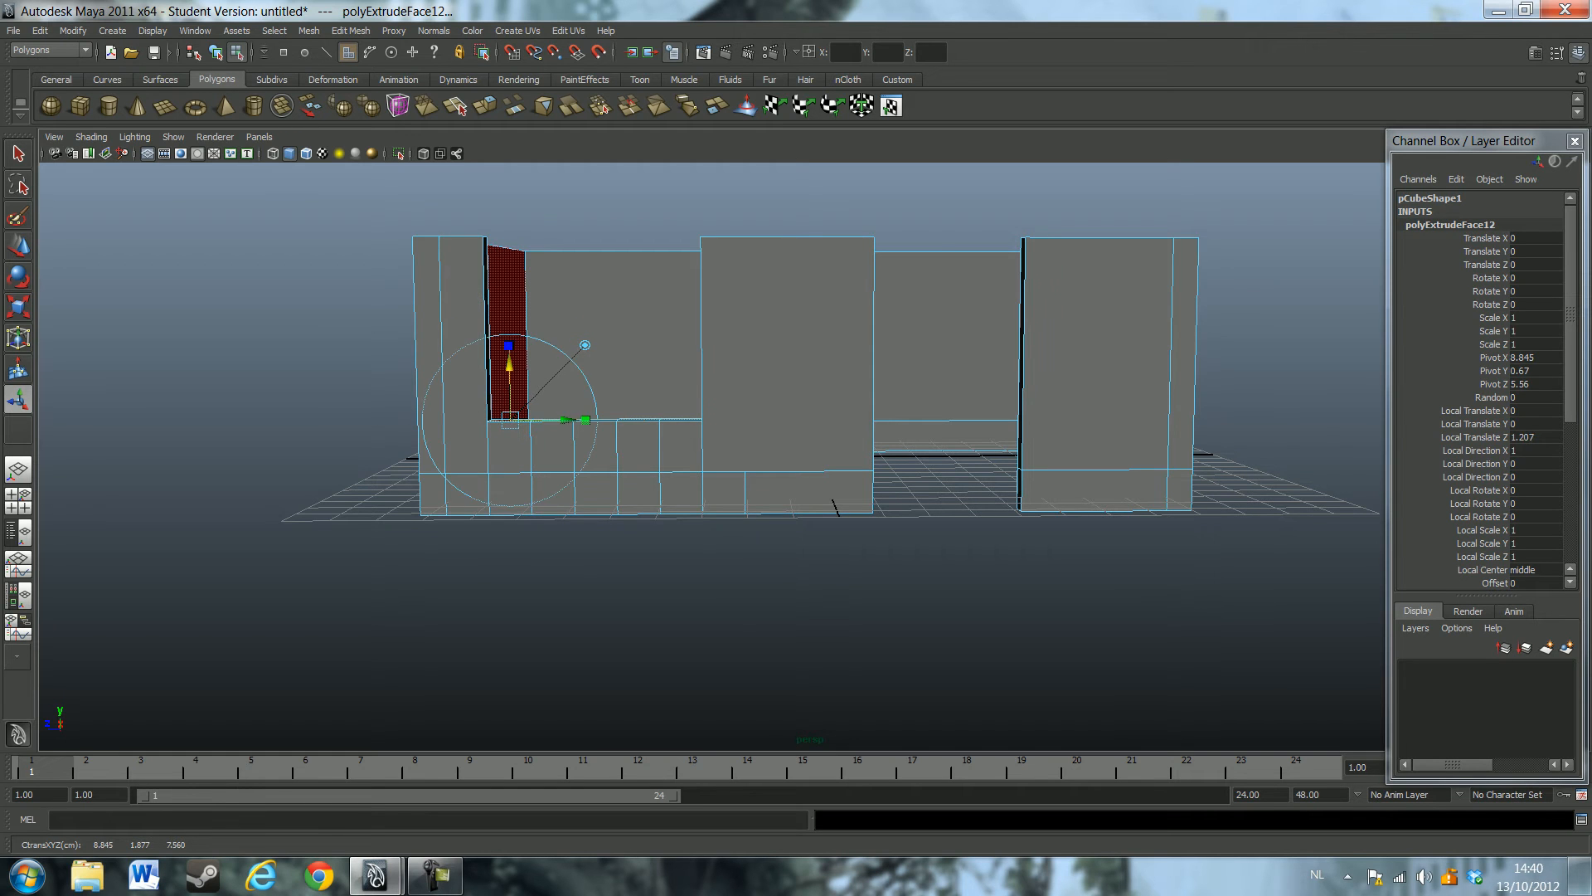
Dismiss the system notification about computer performance
alt+drag(788, 398, 798, 327)
alt+drag(838, 435, 862, 551)
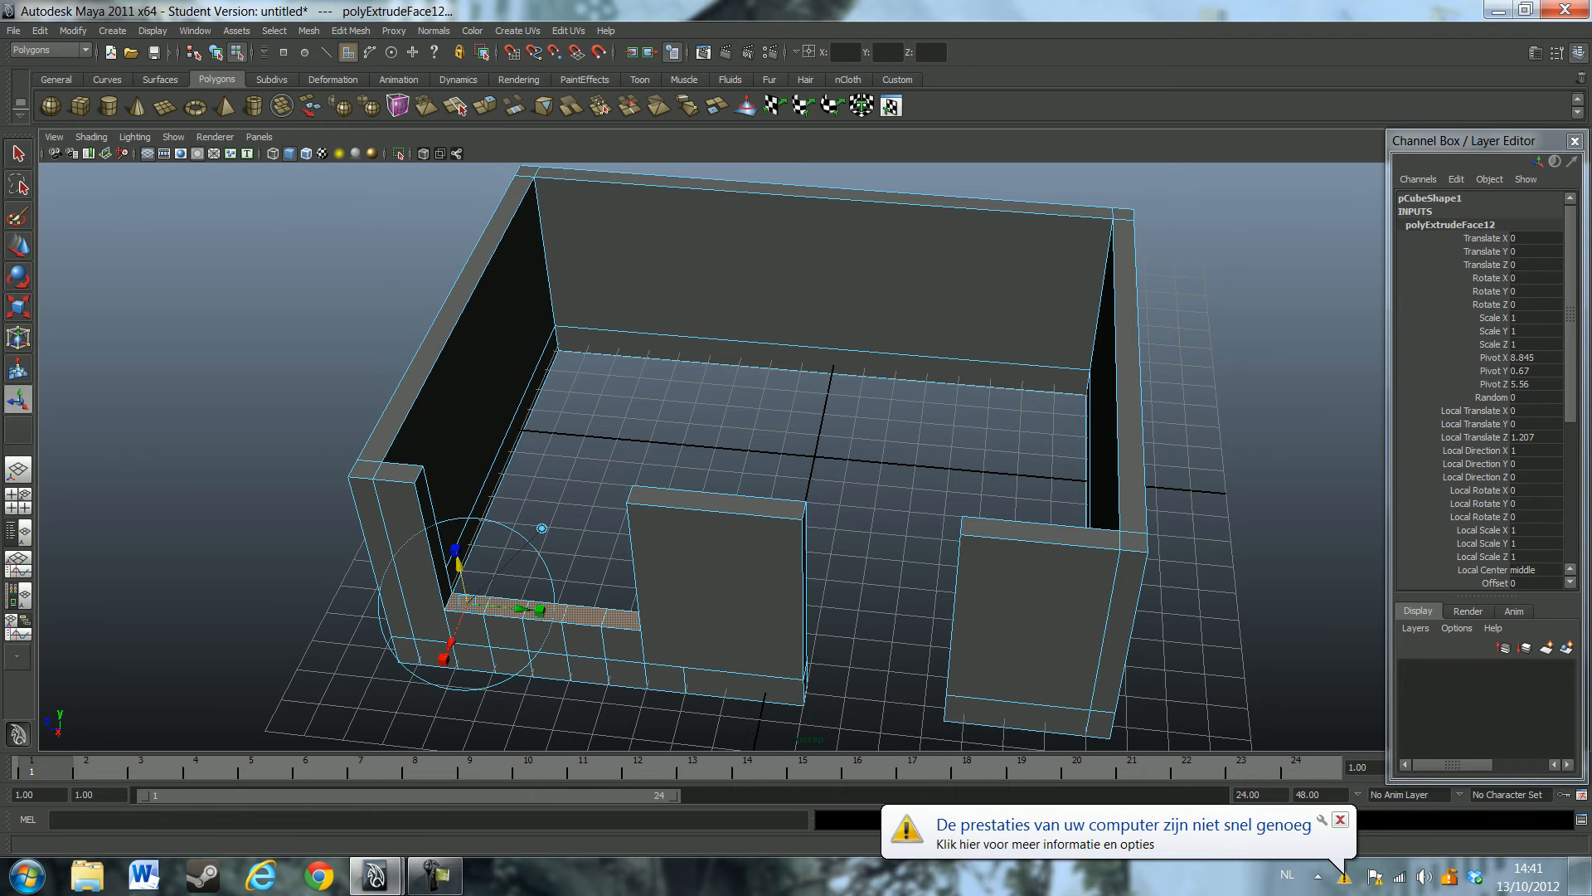
click(1340, 819)
alt+drag(1120, 642, 1163, 503)
alt+drag(953, 364, 950, 477)
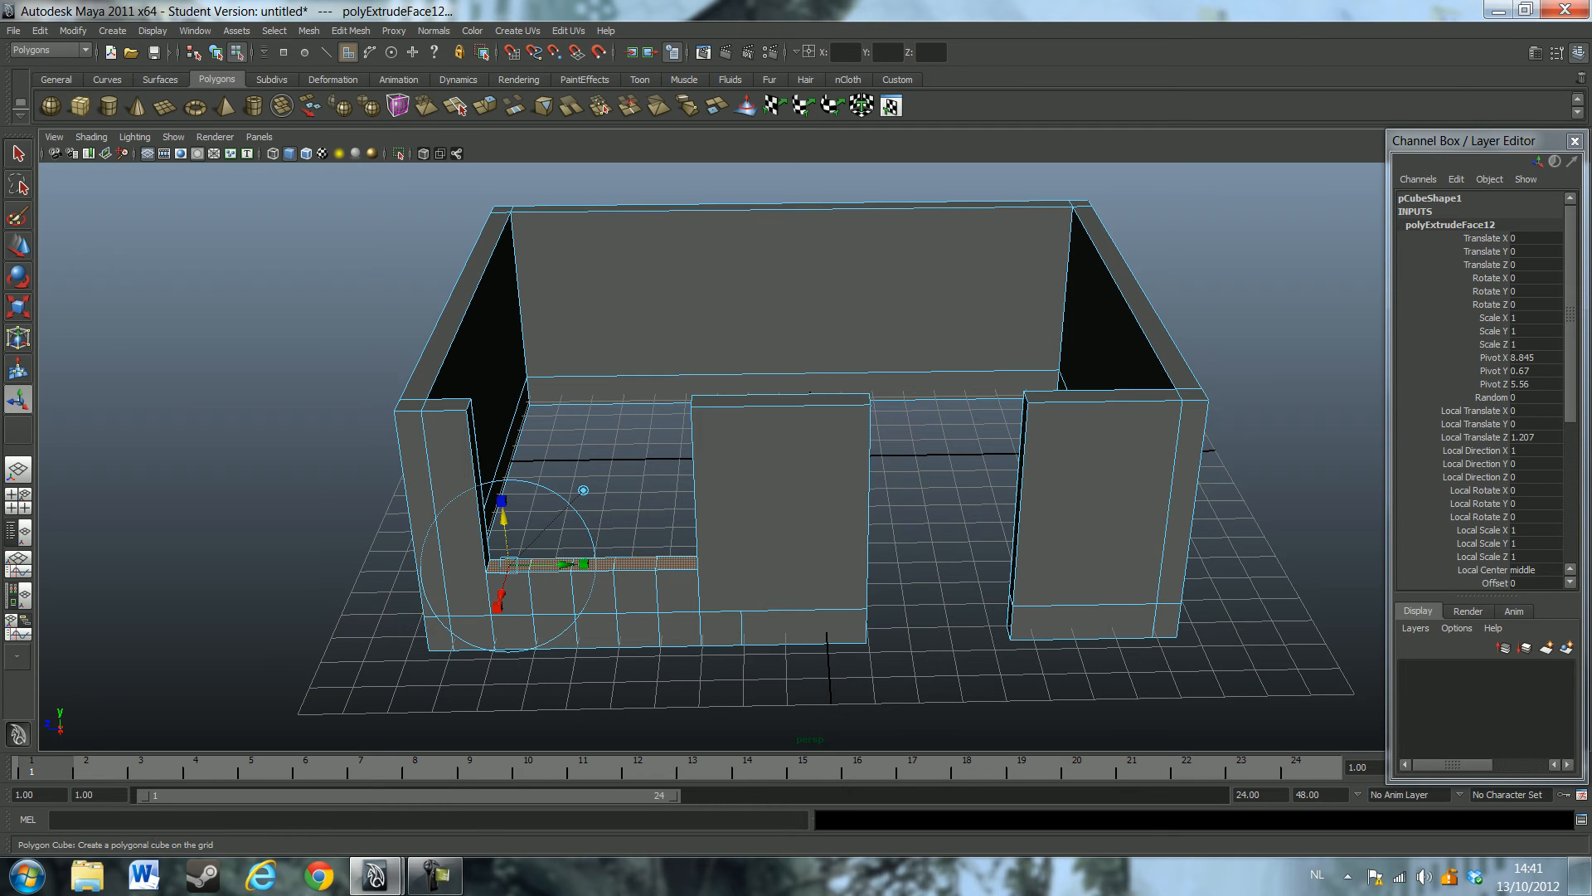
Create a polygon cube and move it into the window opening at about X 8.82, Y 1.99, Z 4.87
click(80, 106)
alt+drag(663, 373, 788, 428)
key(w)
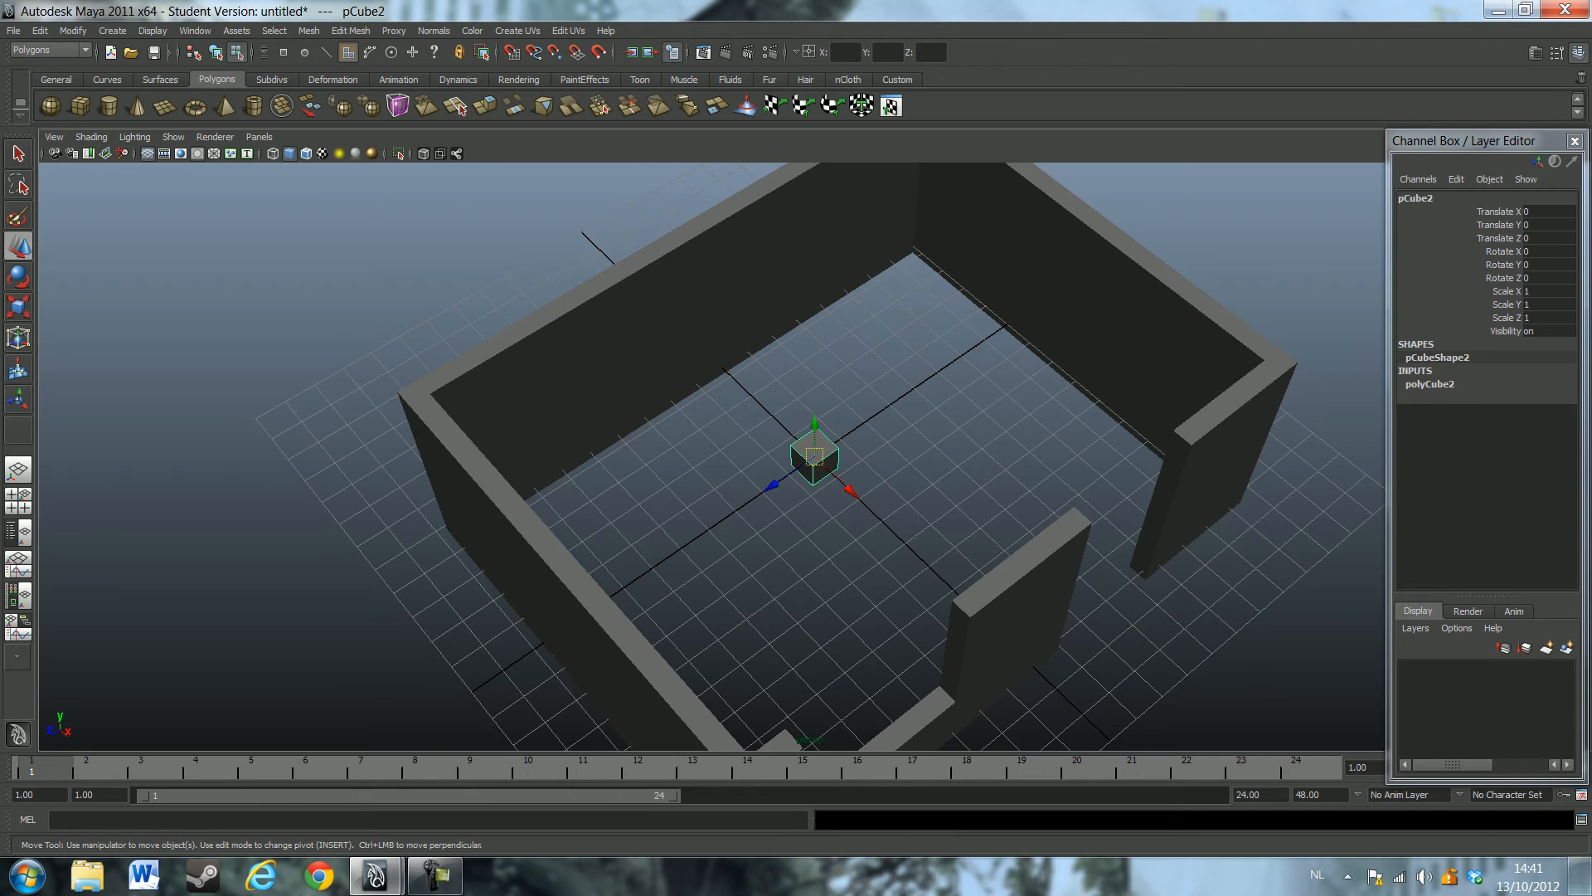
drag(850, 490, 1064, 697)
scroll(712, 456, down, 3)
drag(912, 620, 821, 690)
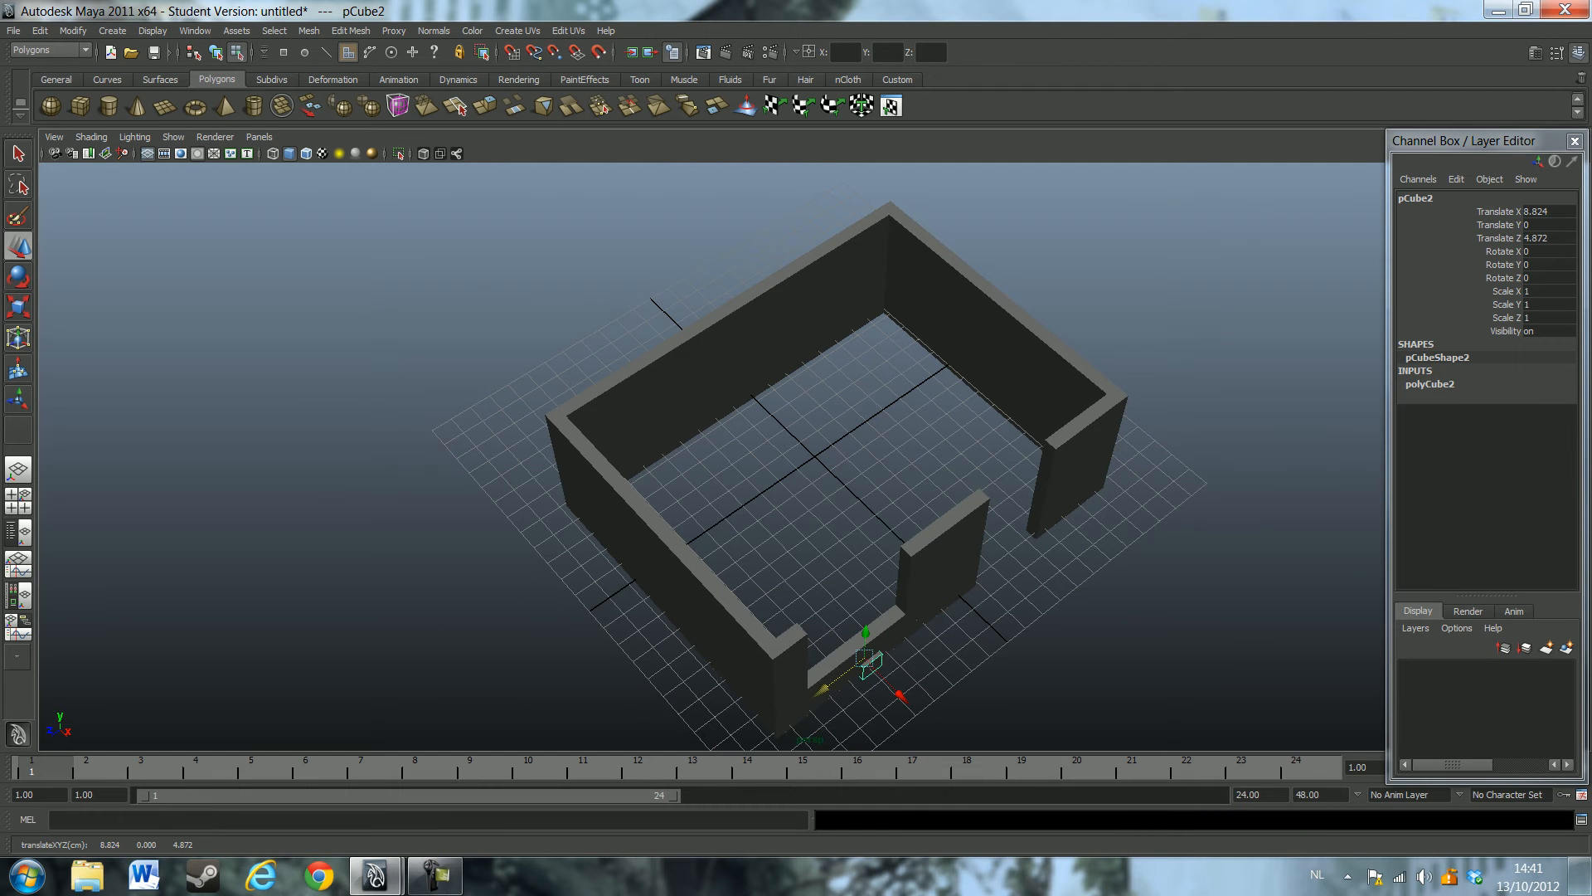
drag(866, 633, 717, 510)
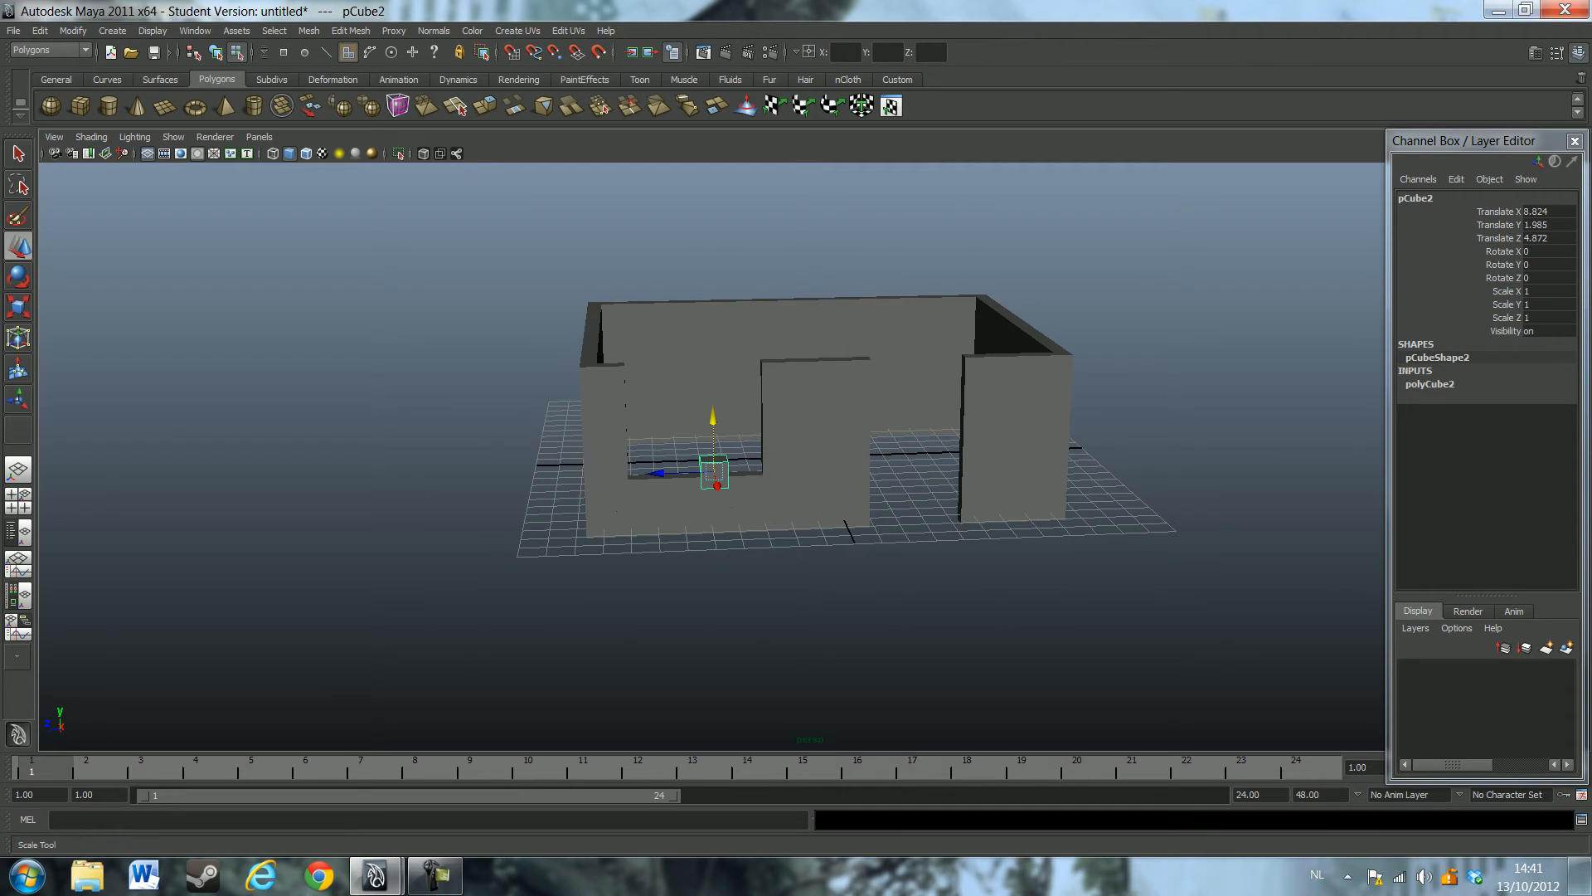
Flatten and lengthen the cube to about Scale Y 0.29 and Scale Z 4.71, and shift it along the opening to about Translate Z 5.47
key(r)
drag(713, 399, 765, 545)
drag(689, 626, 417, 694)
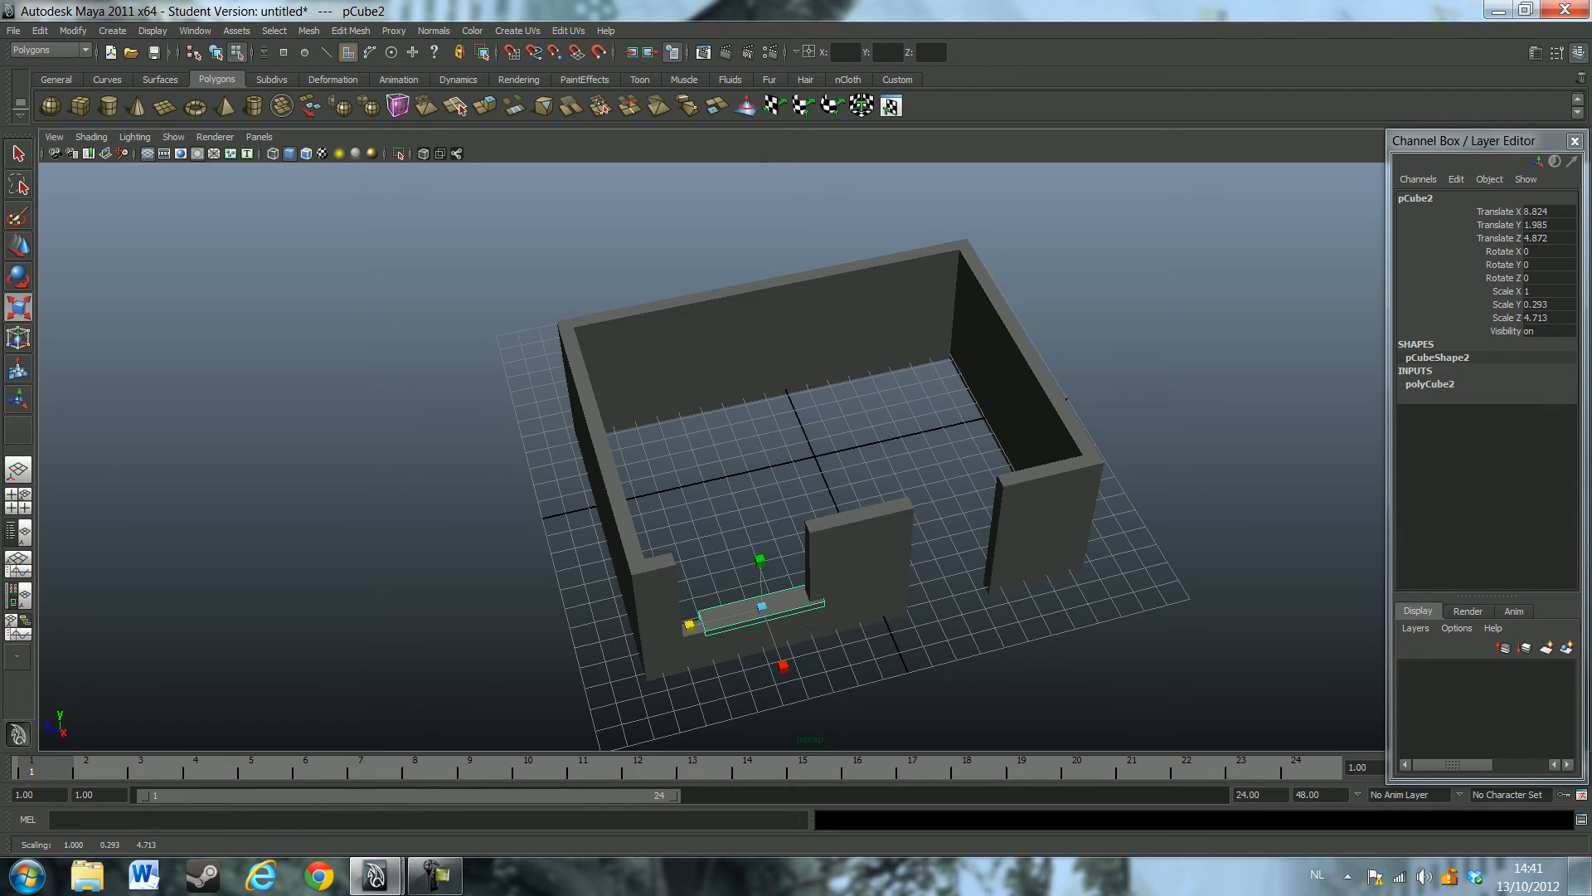
key(w)
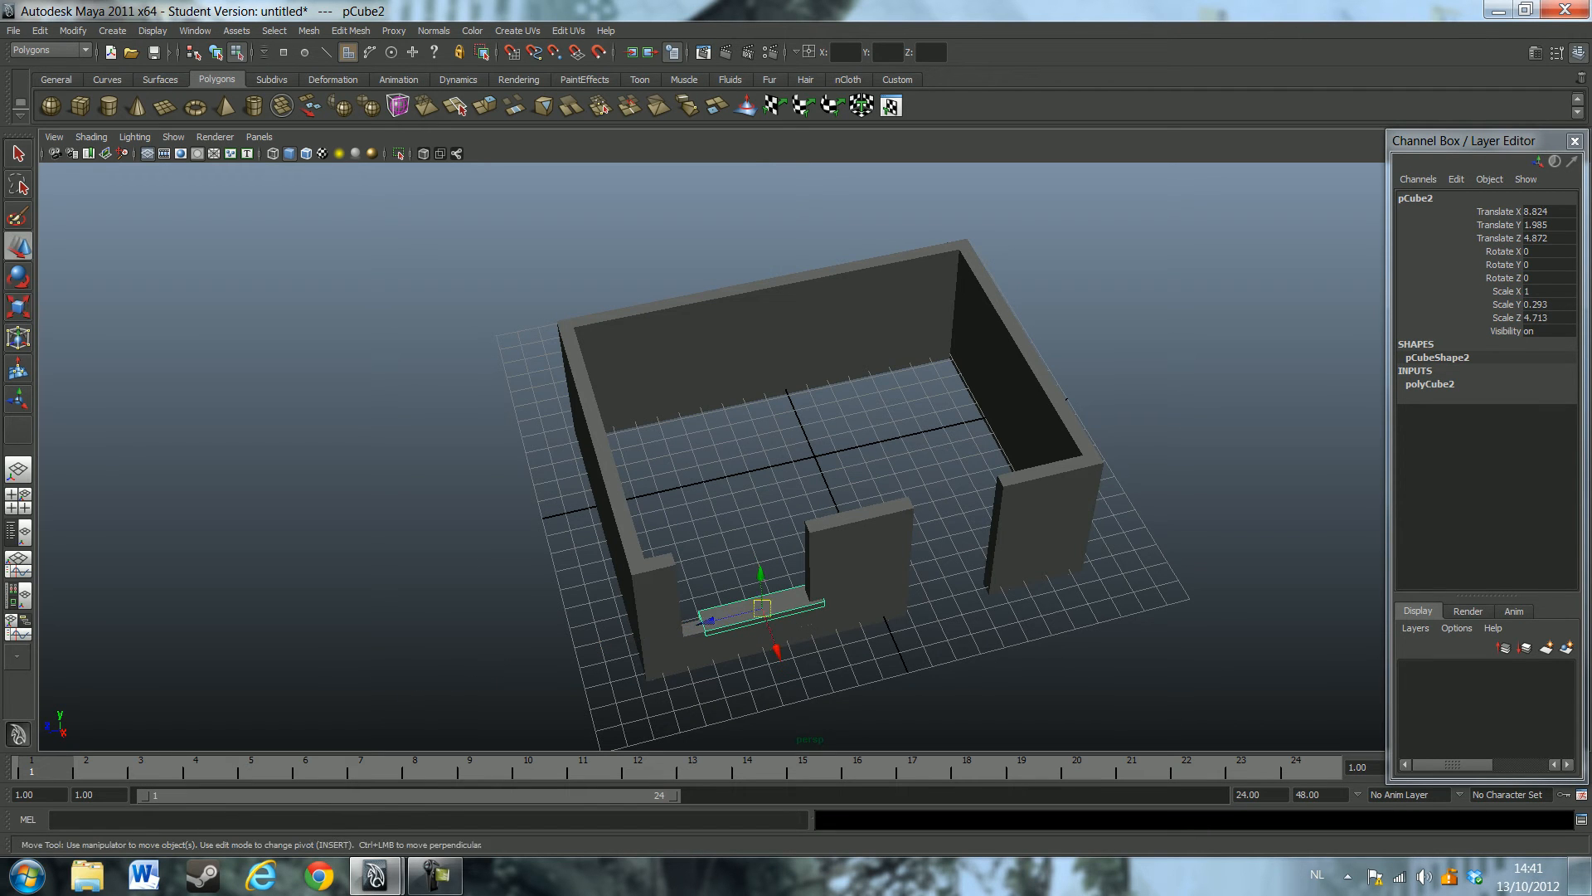
drag(708, 620, 692, 624)
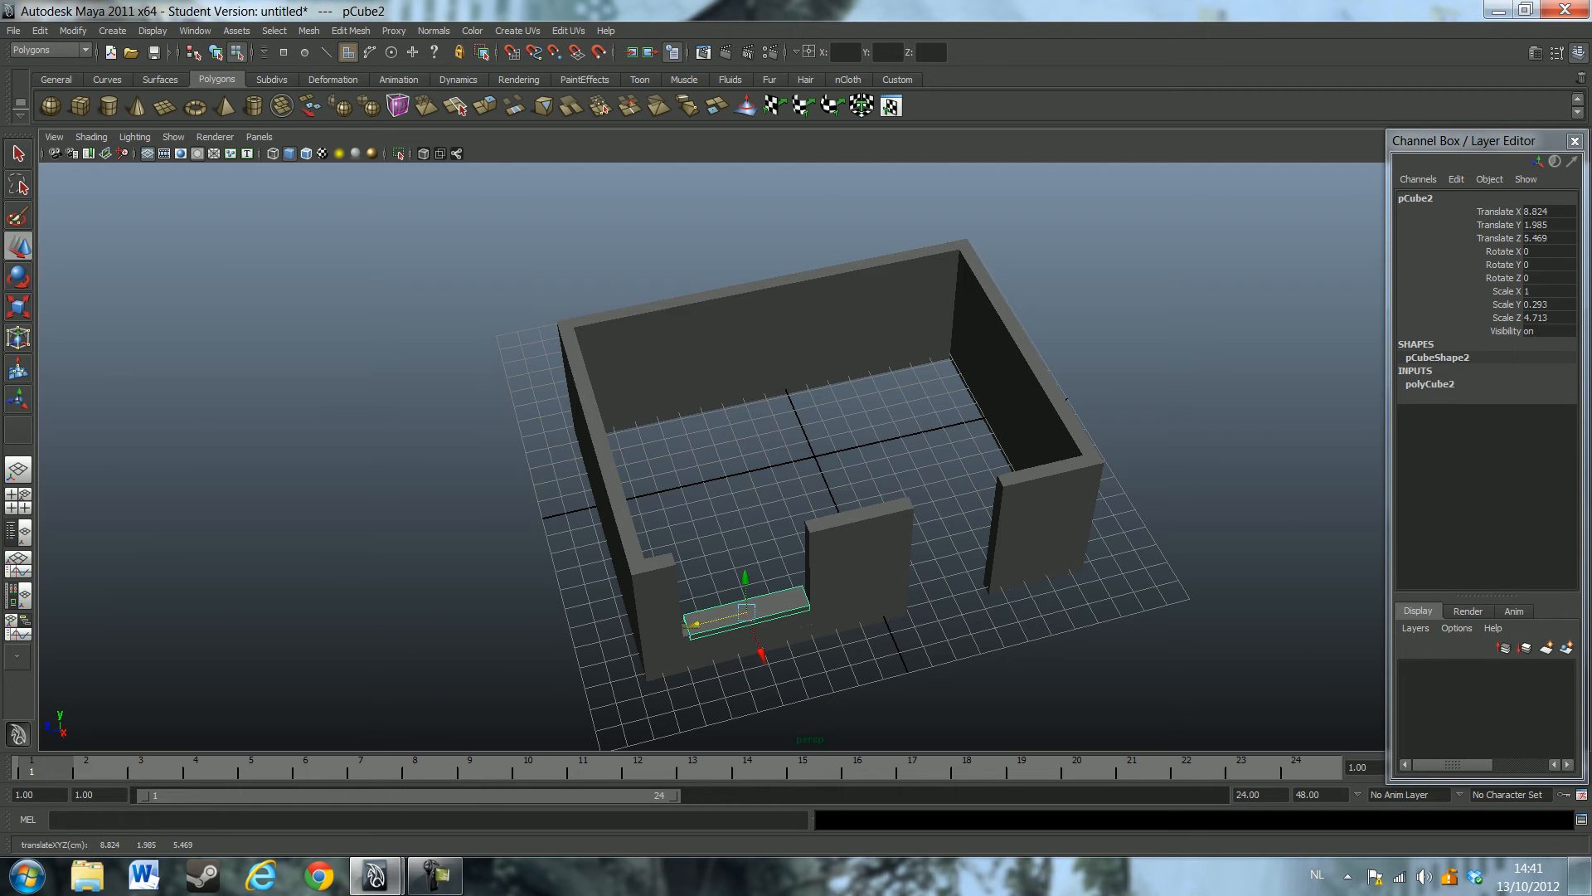
Stretch the window sill to about Scale Z 5.35 and move it slightly outward to about Translate X 9.02
key(r)
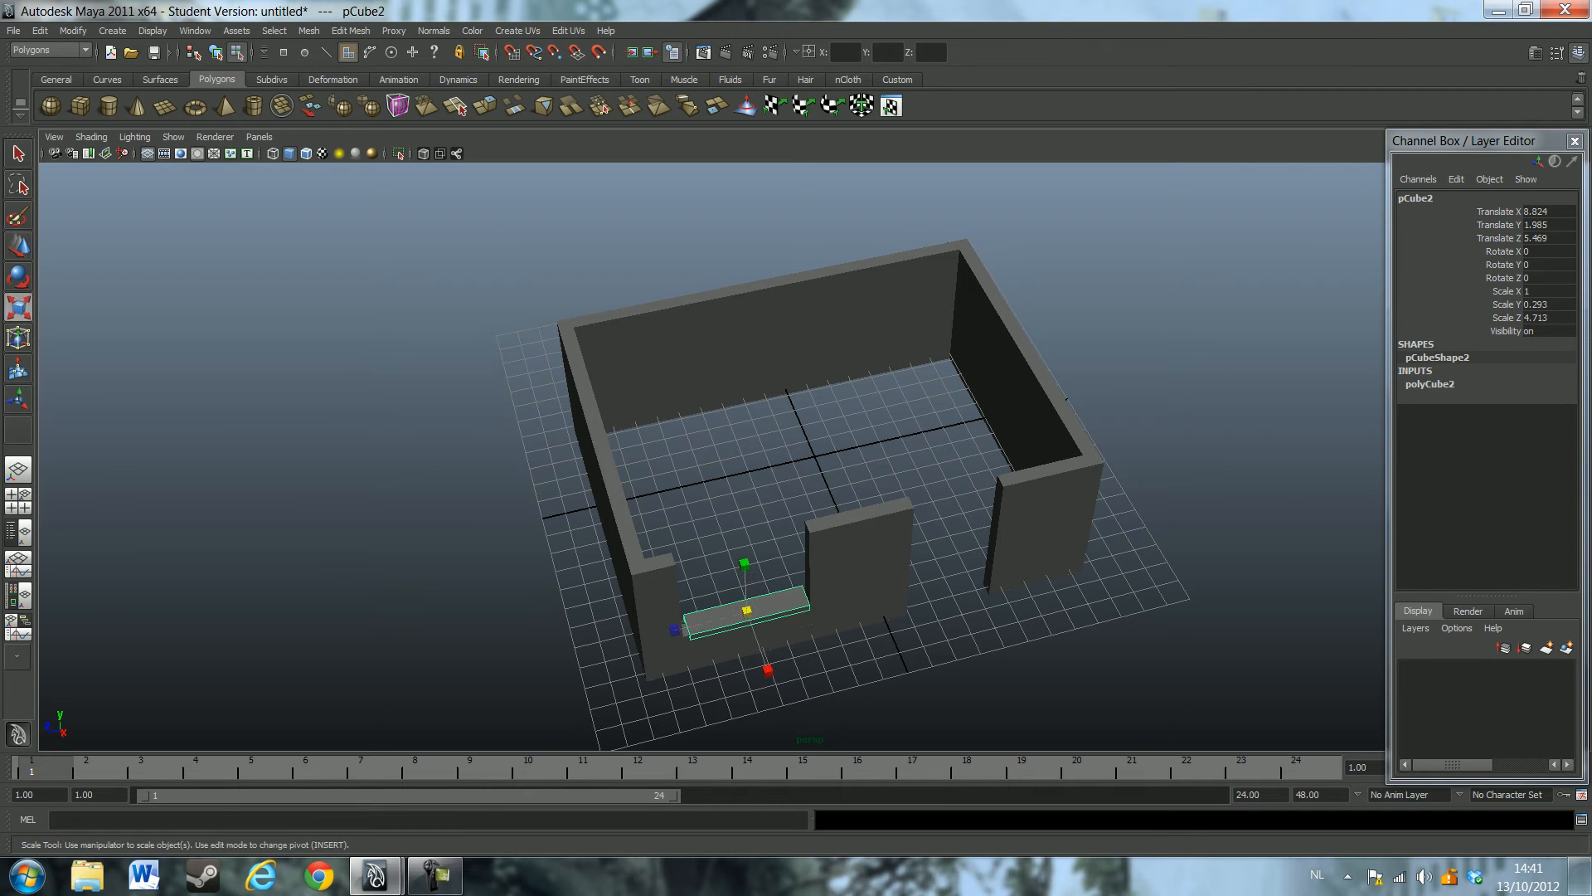
drag(674, 629, 664, 632)
key(w)
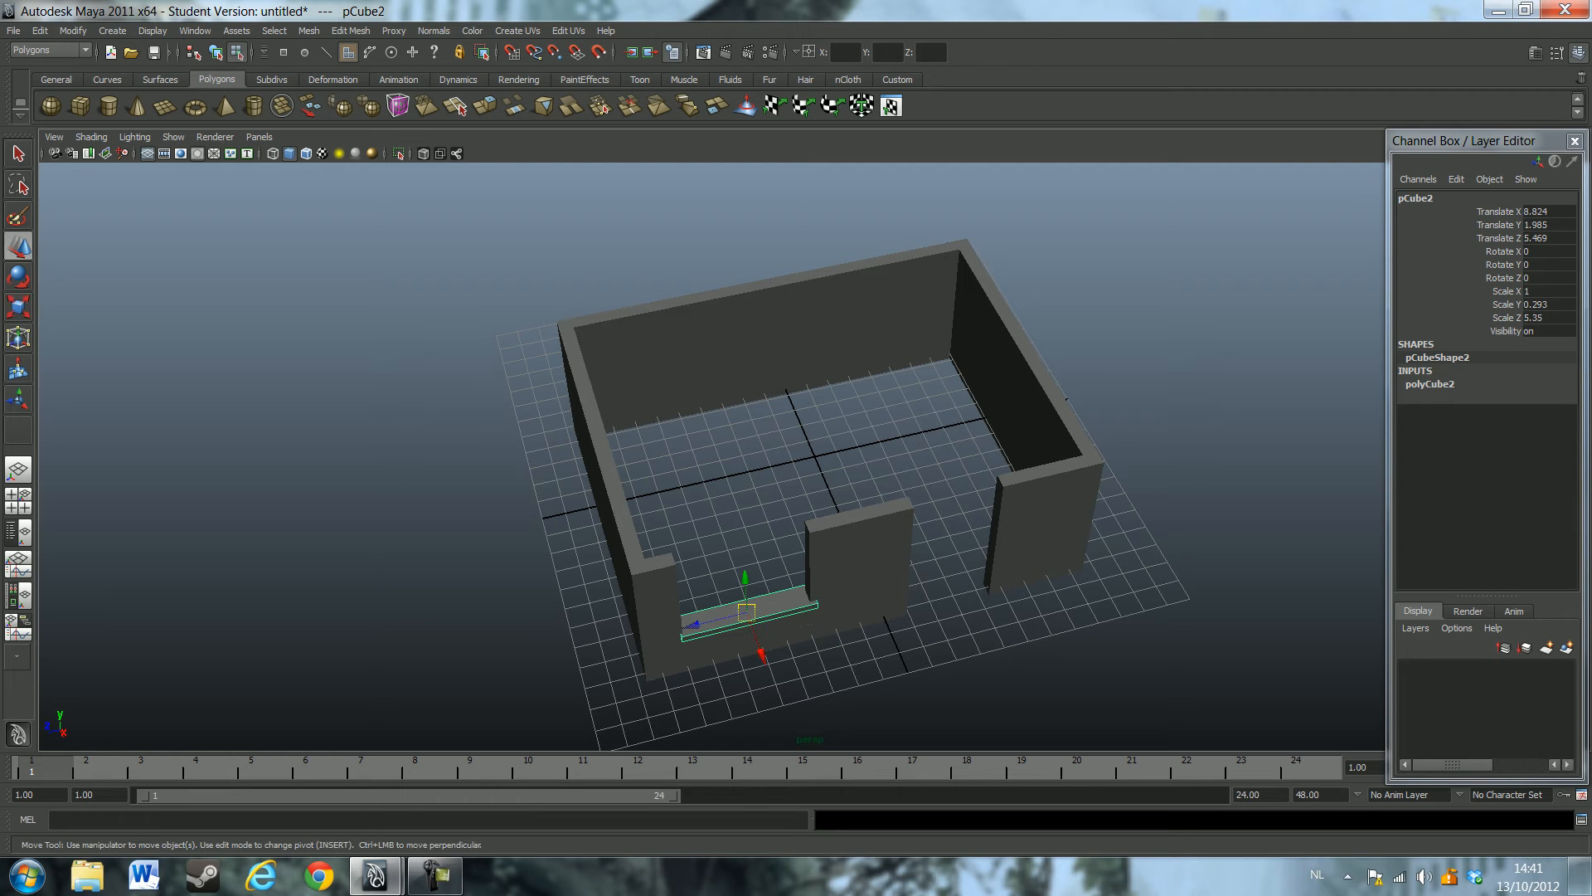
drag(762, 656, 477, 635)
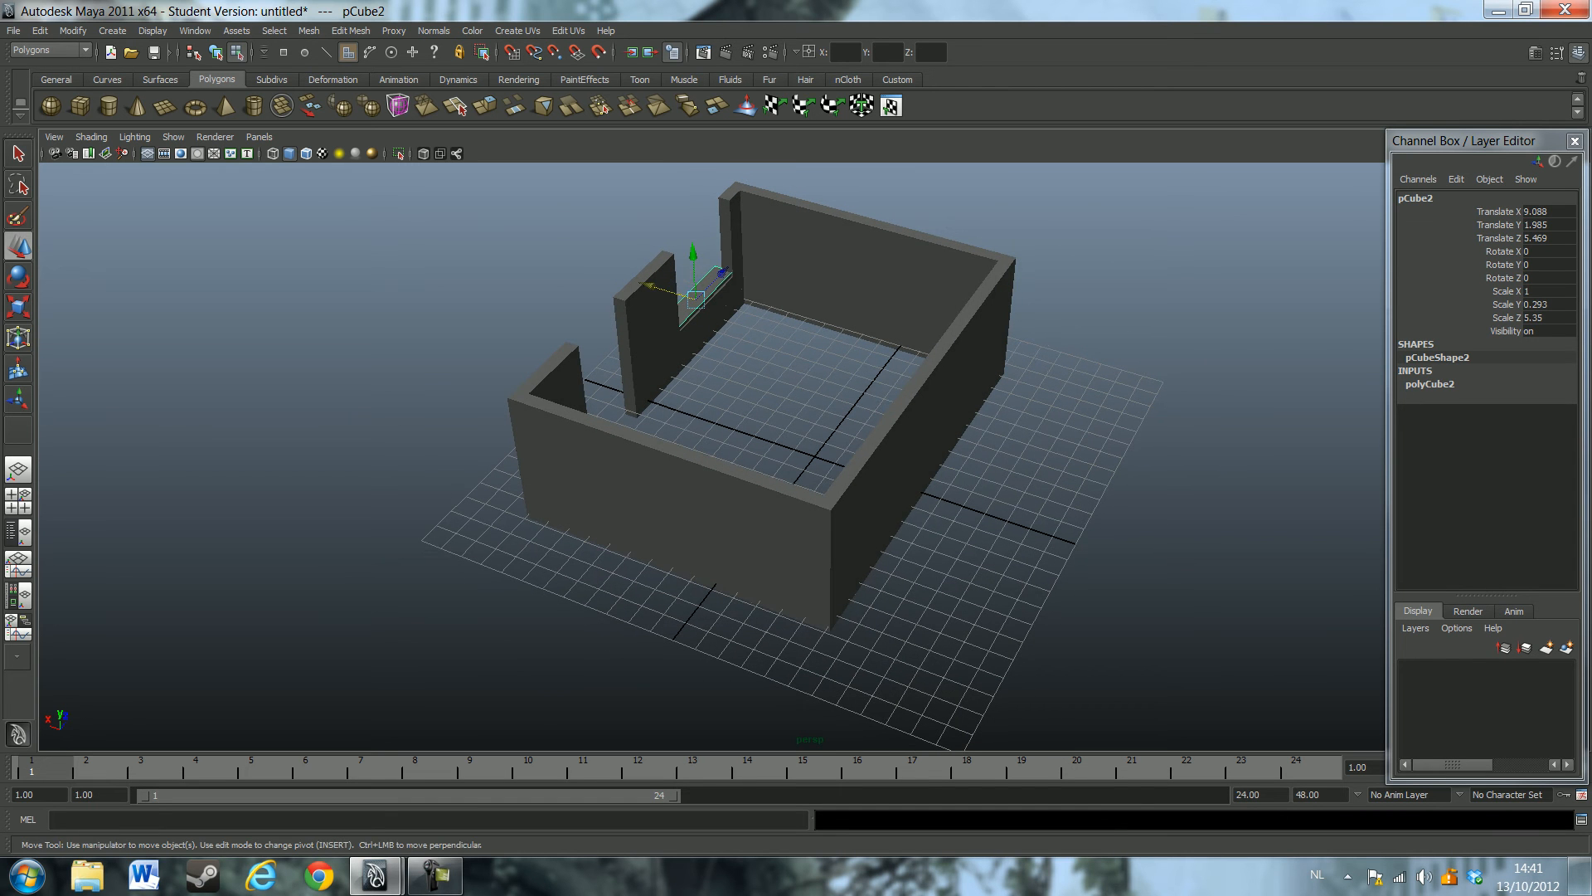
drag(651, 286, 1153, 261)
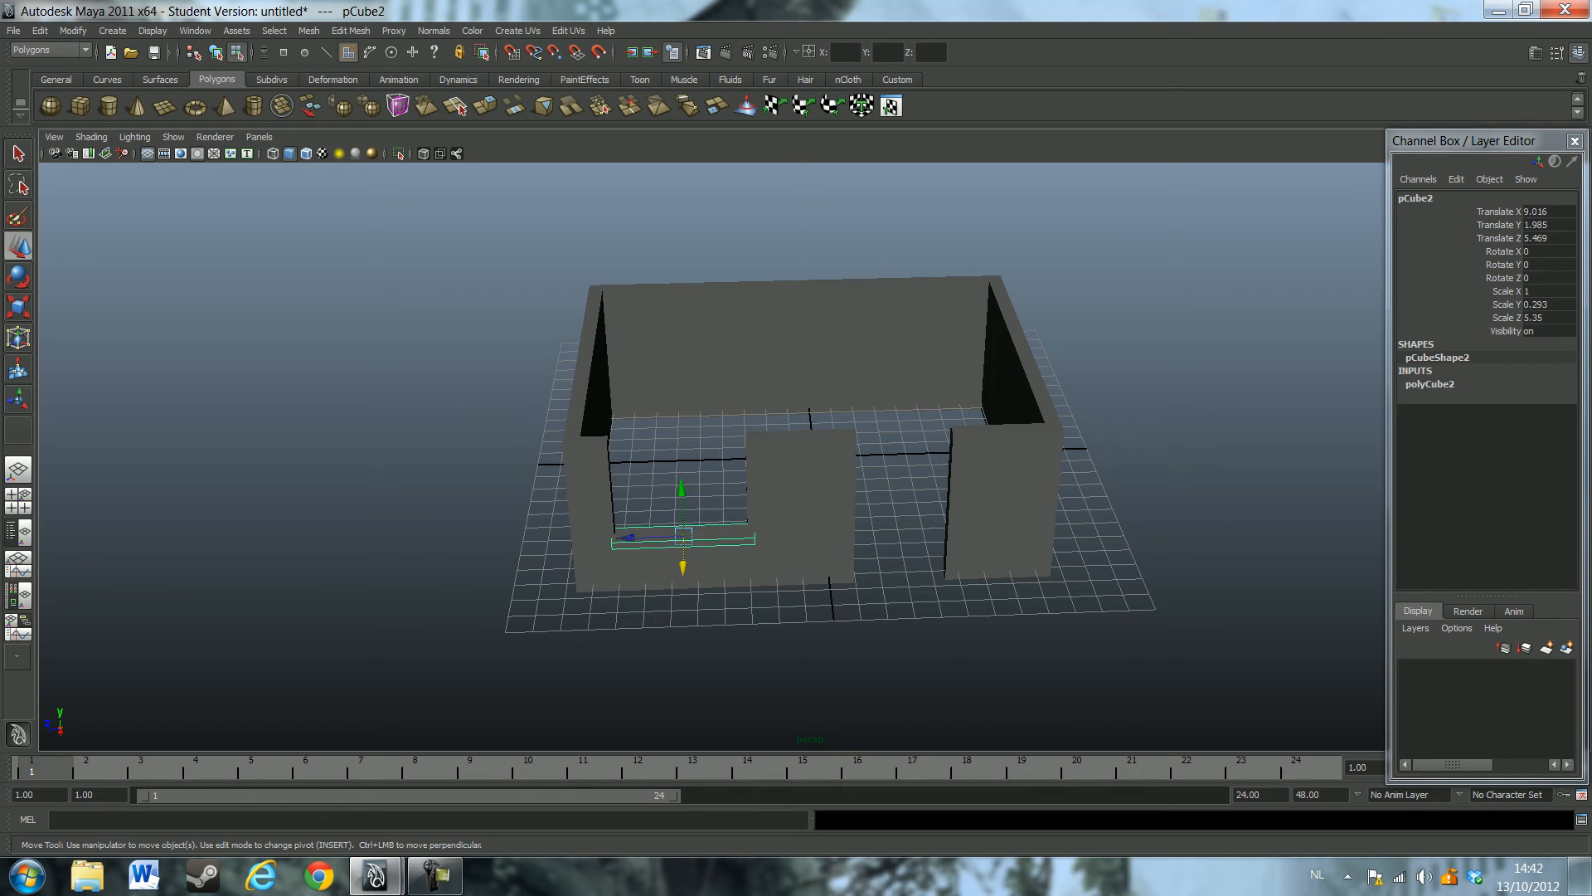
Select the top faces of all the walls and extrude them upward by about 0.363
alt+drag(705, 498, 535, 434)
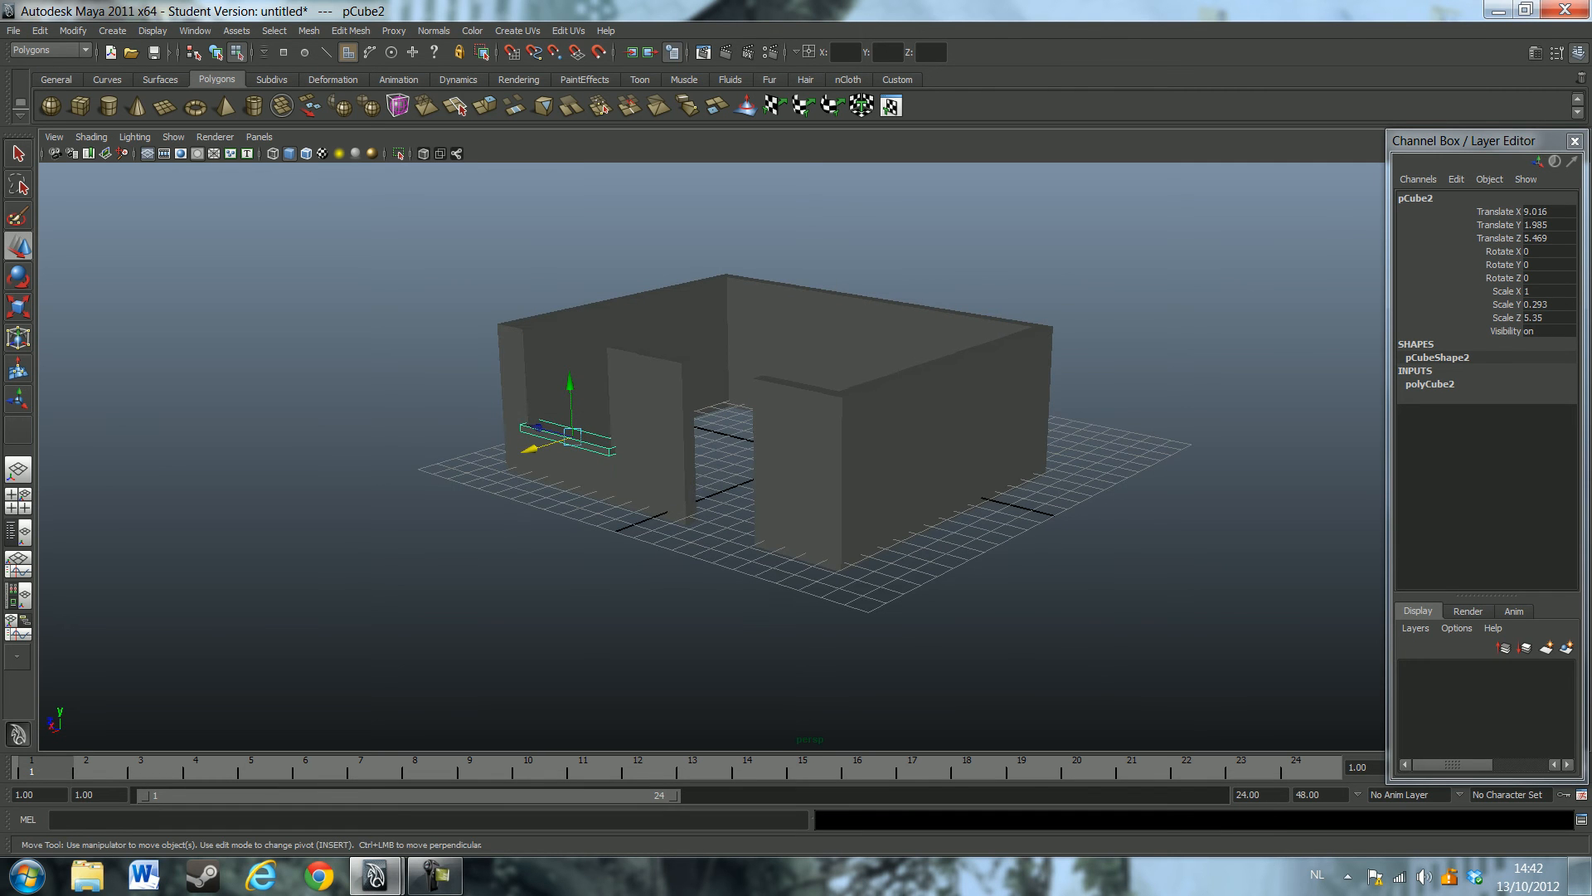
right_drag(651, 398, 651, 452)
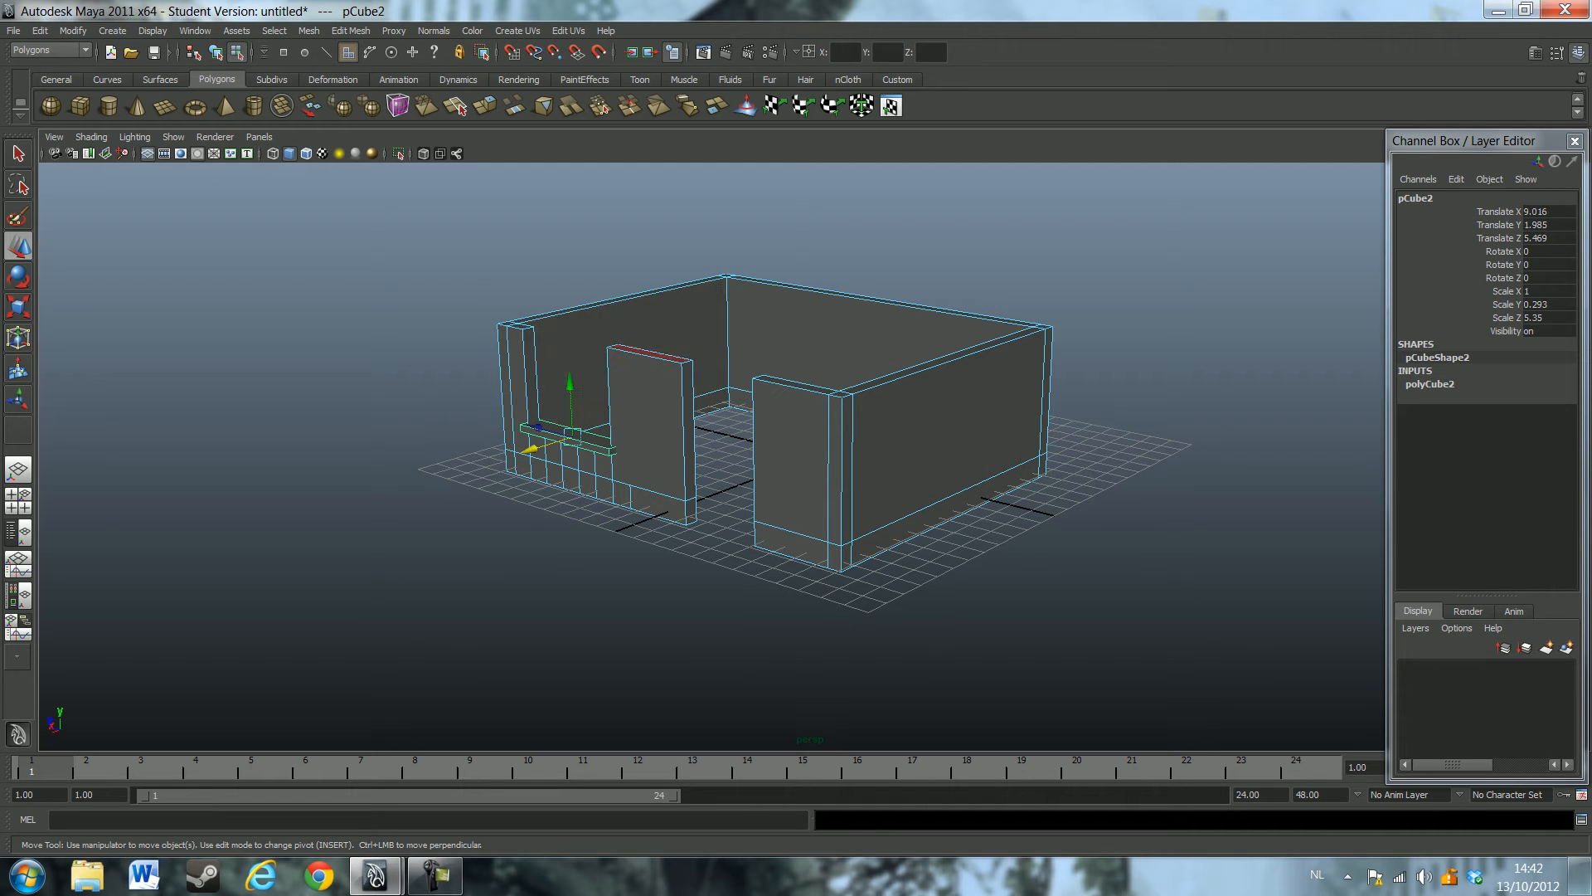
click(651, 355)
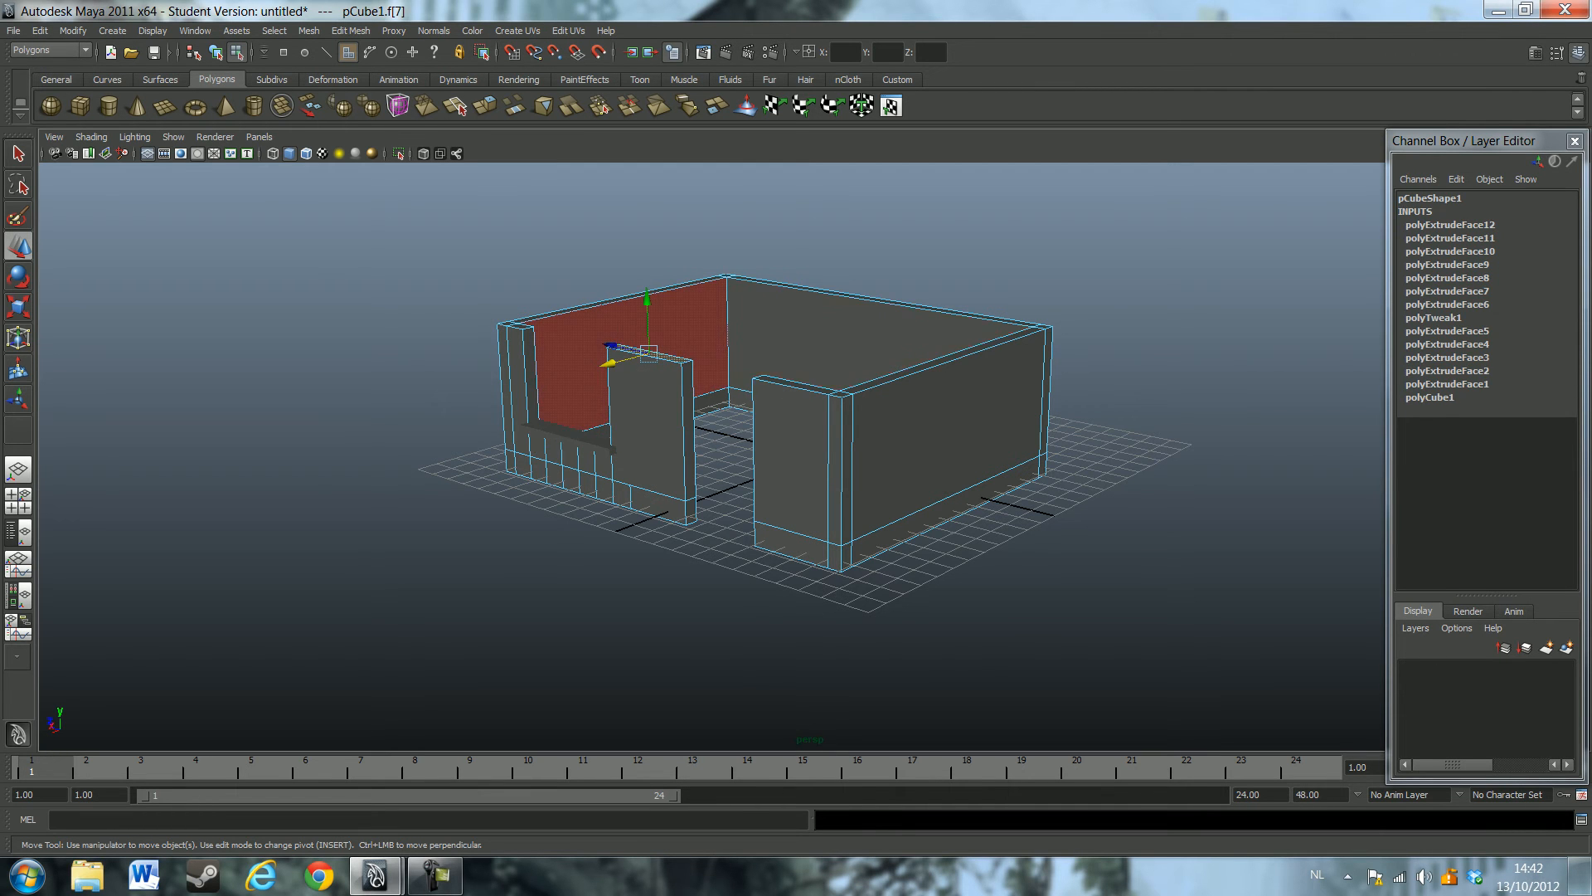
alt+drag(655, 390, 746, 481)
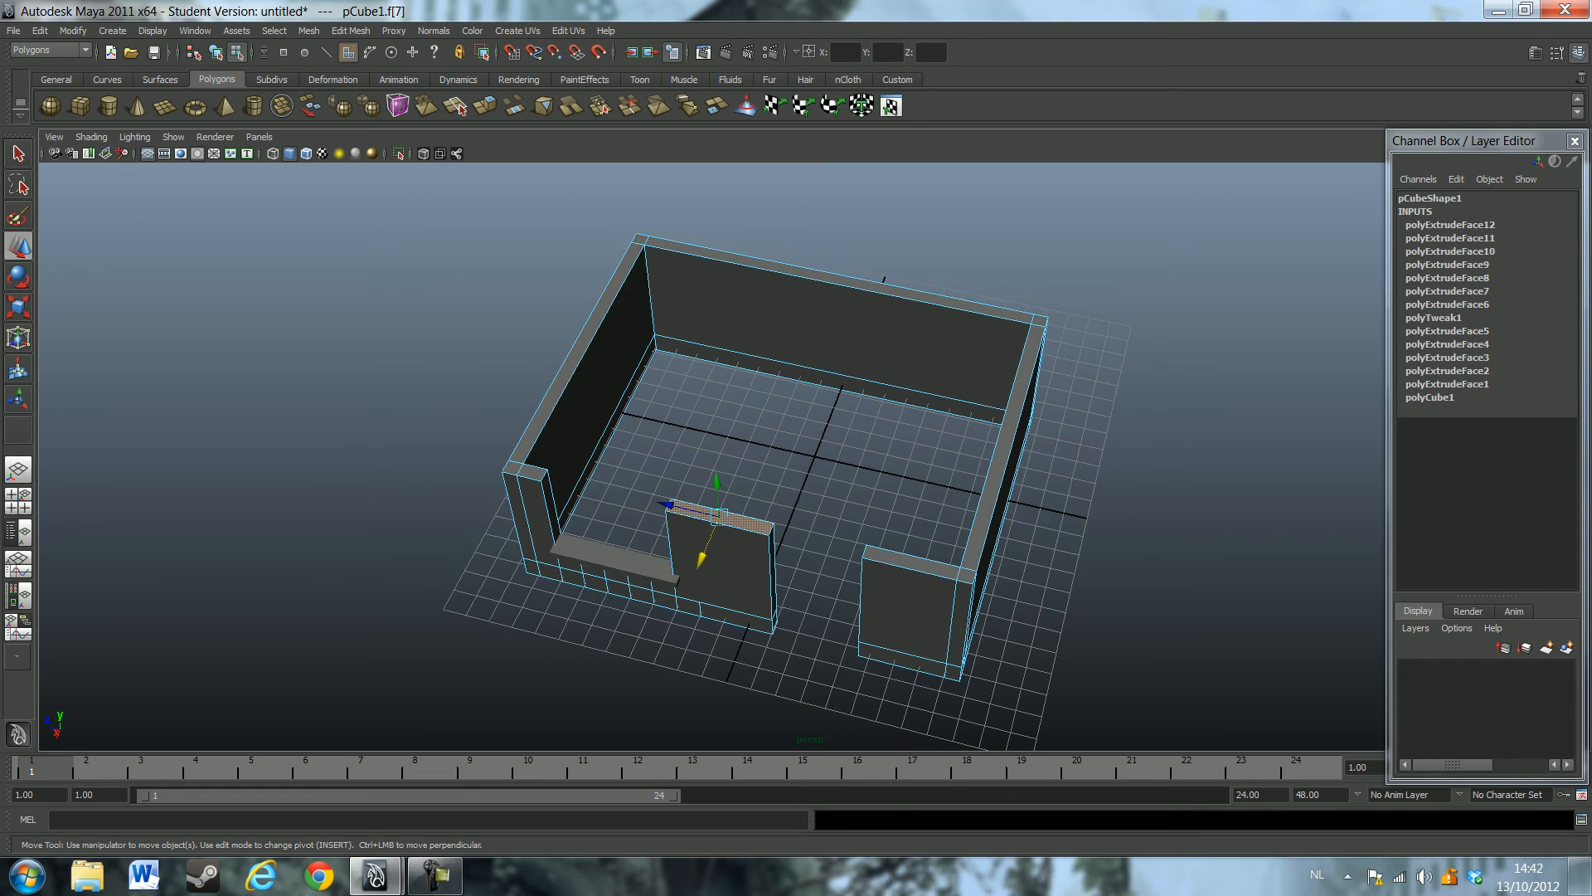
shift+click(530, 472)
shift+click(540, 416)
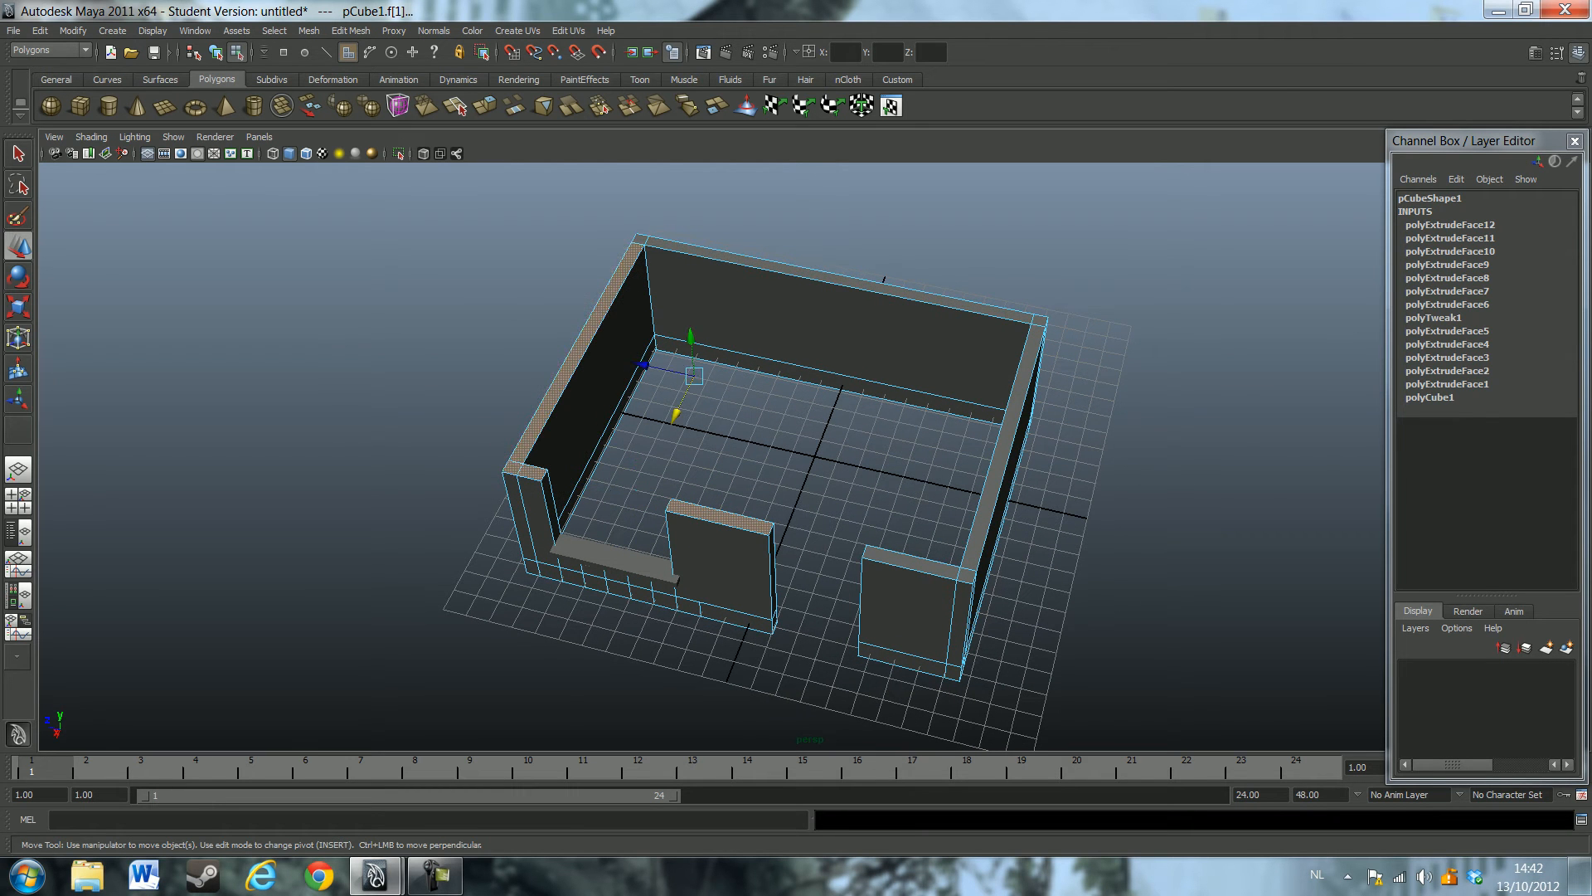
shift+click(838, 269)
shift+click(1004, 447)
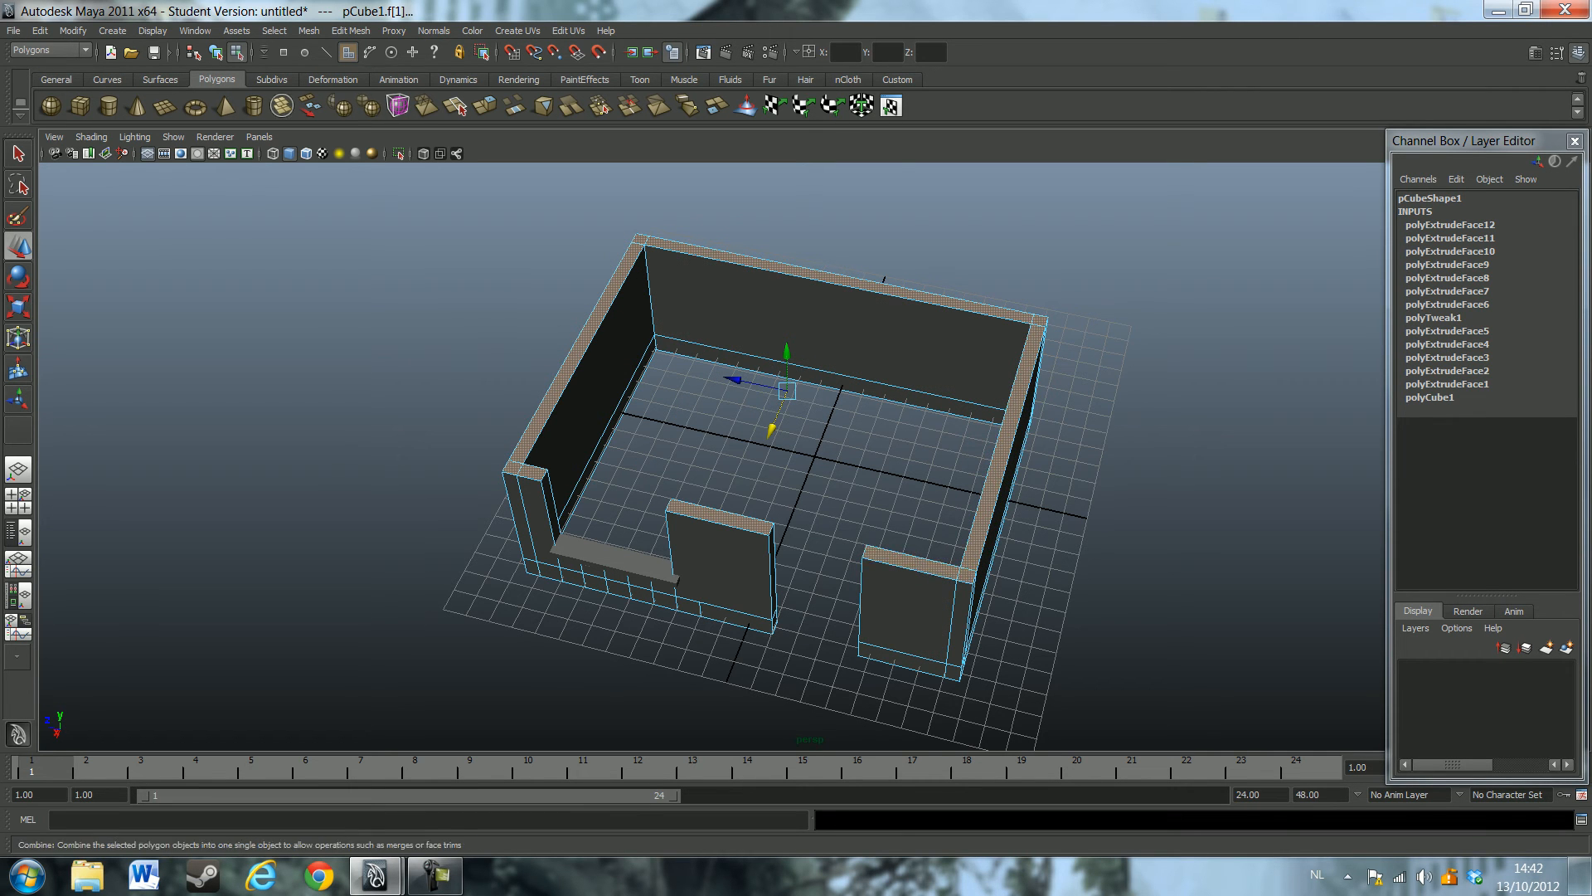
click(485, 105)
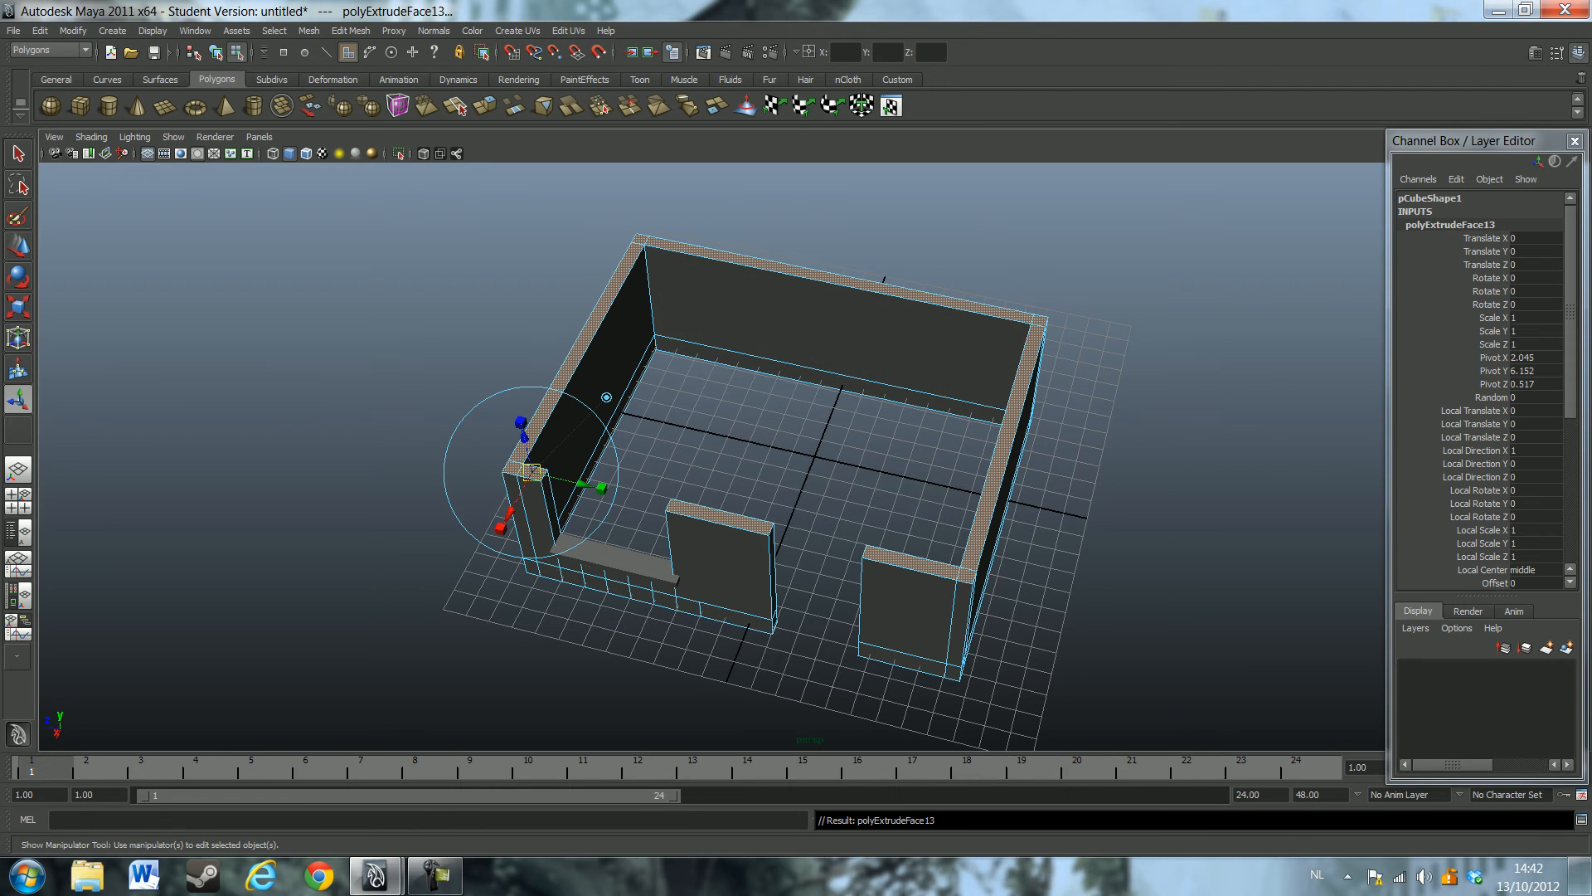
drag(521, 423, 532, 290)
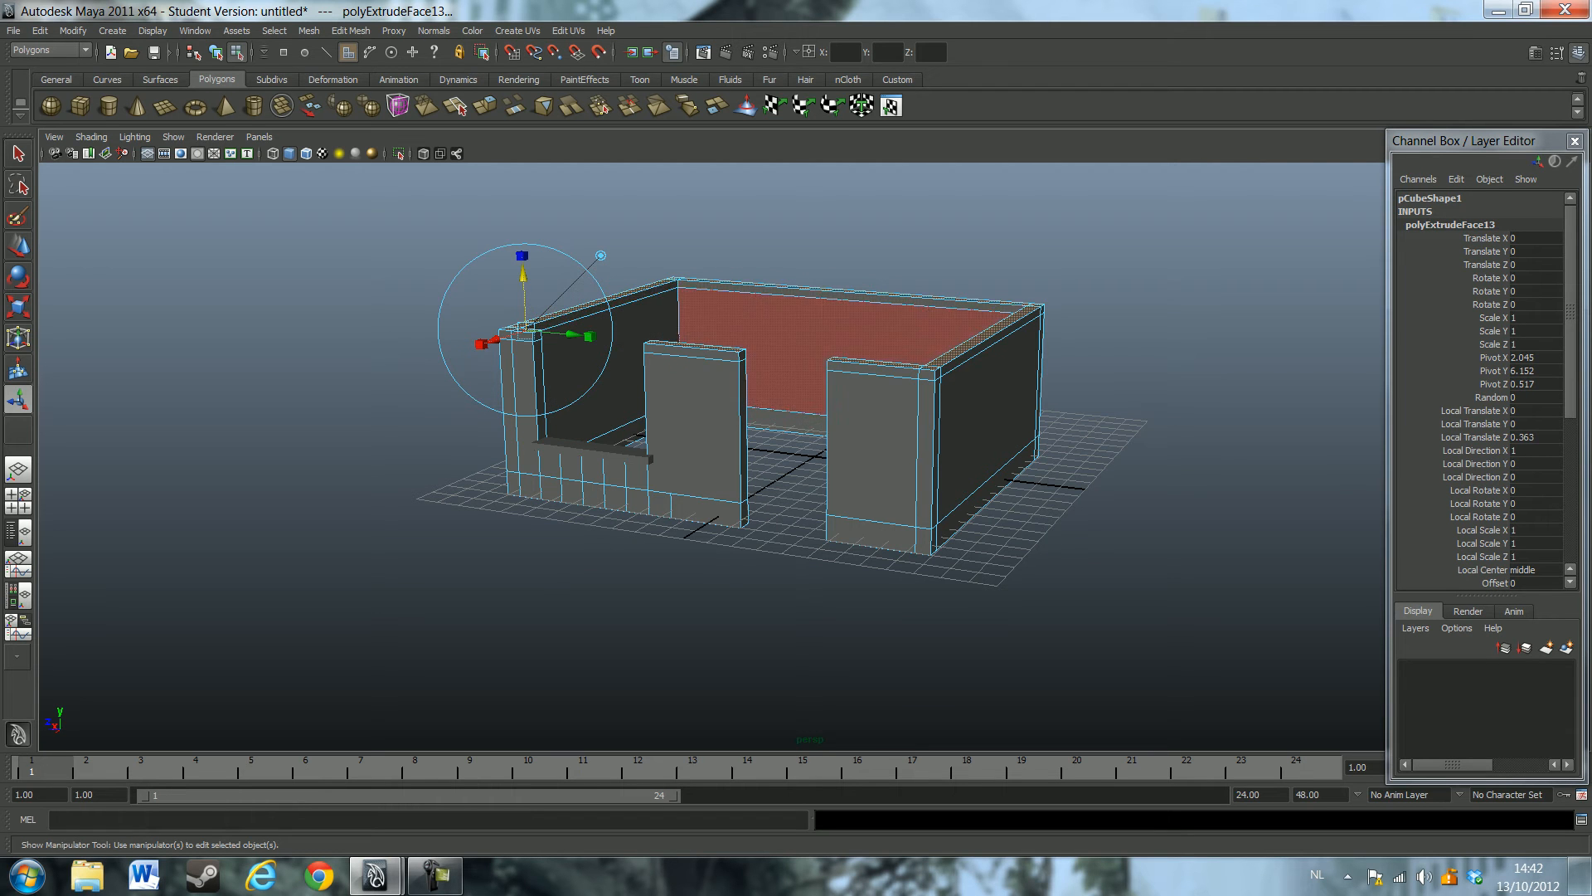
Extrude the raised strip's end face beside the doorway about 3.544 to bridge the gap above the door
click(743, 354)
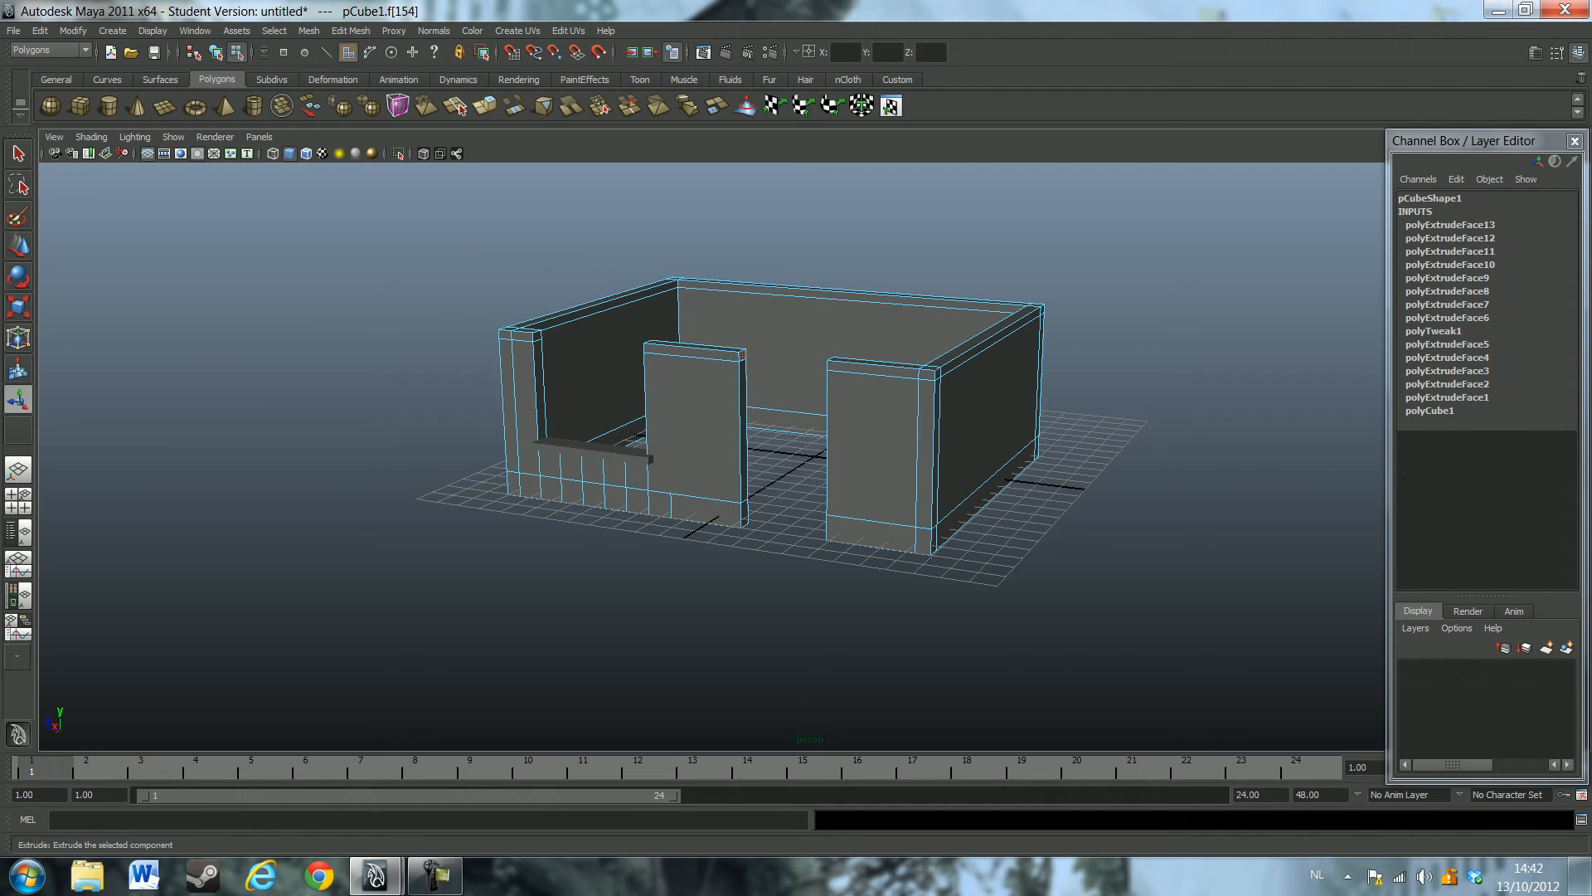
click(458, 109)
drag(811, 361, 884, 367)
alt+drag(709, 421, 753, 360)
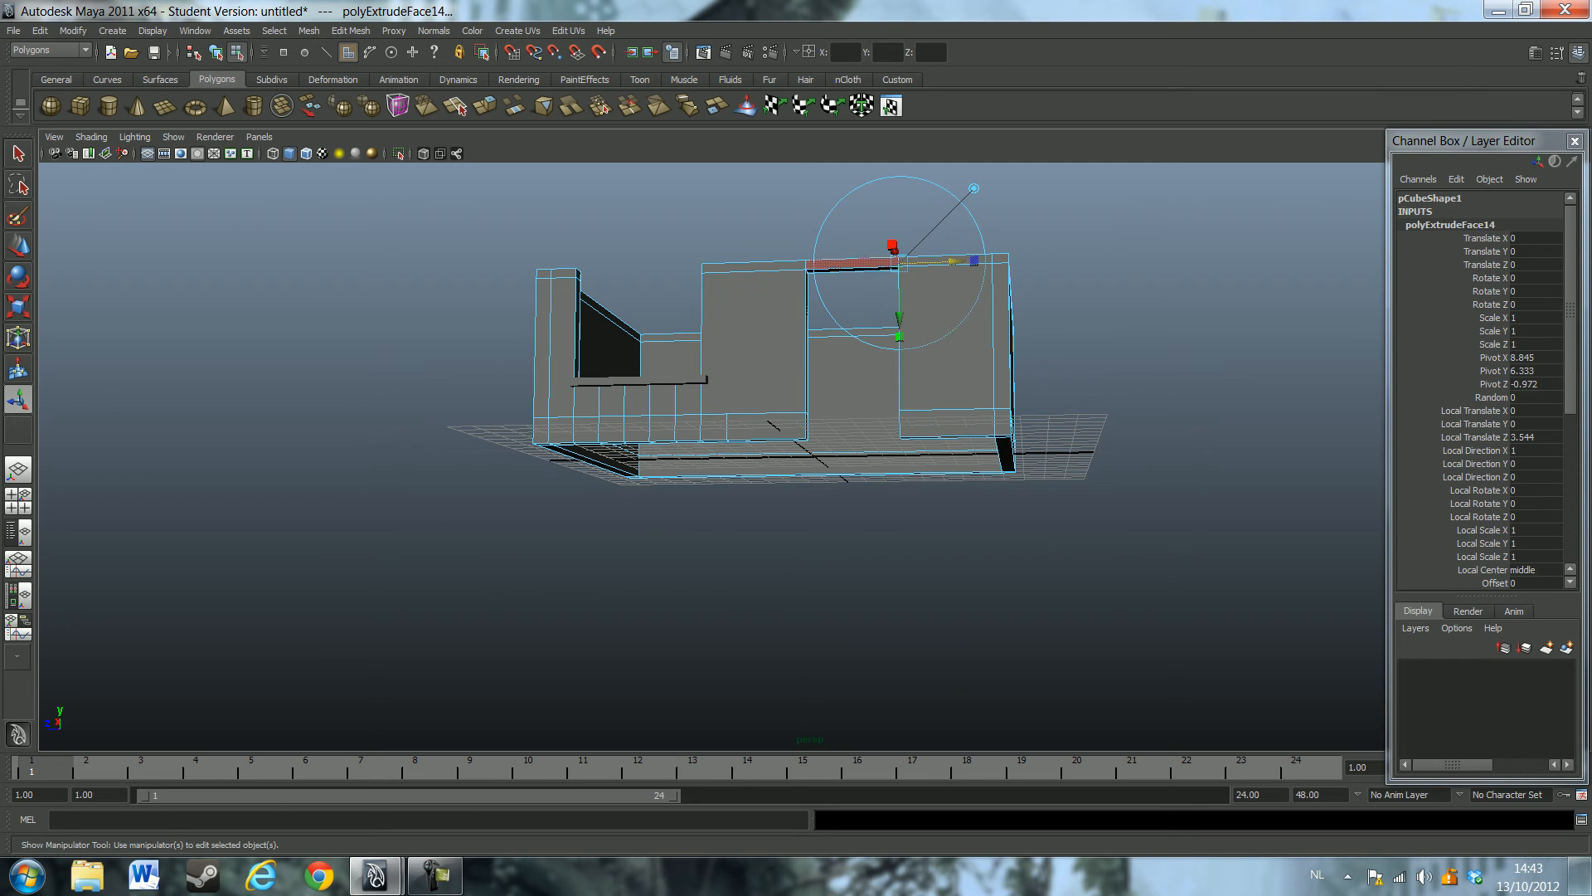
Extrude the underside of the strip above the doorway down by about 0.829
click(859, 270)
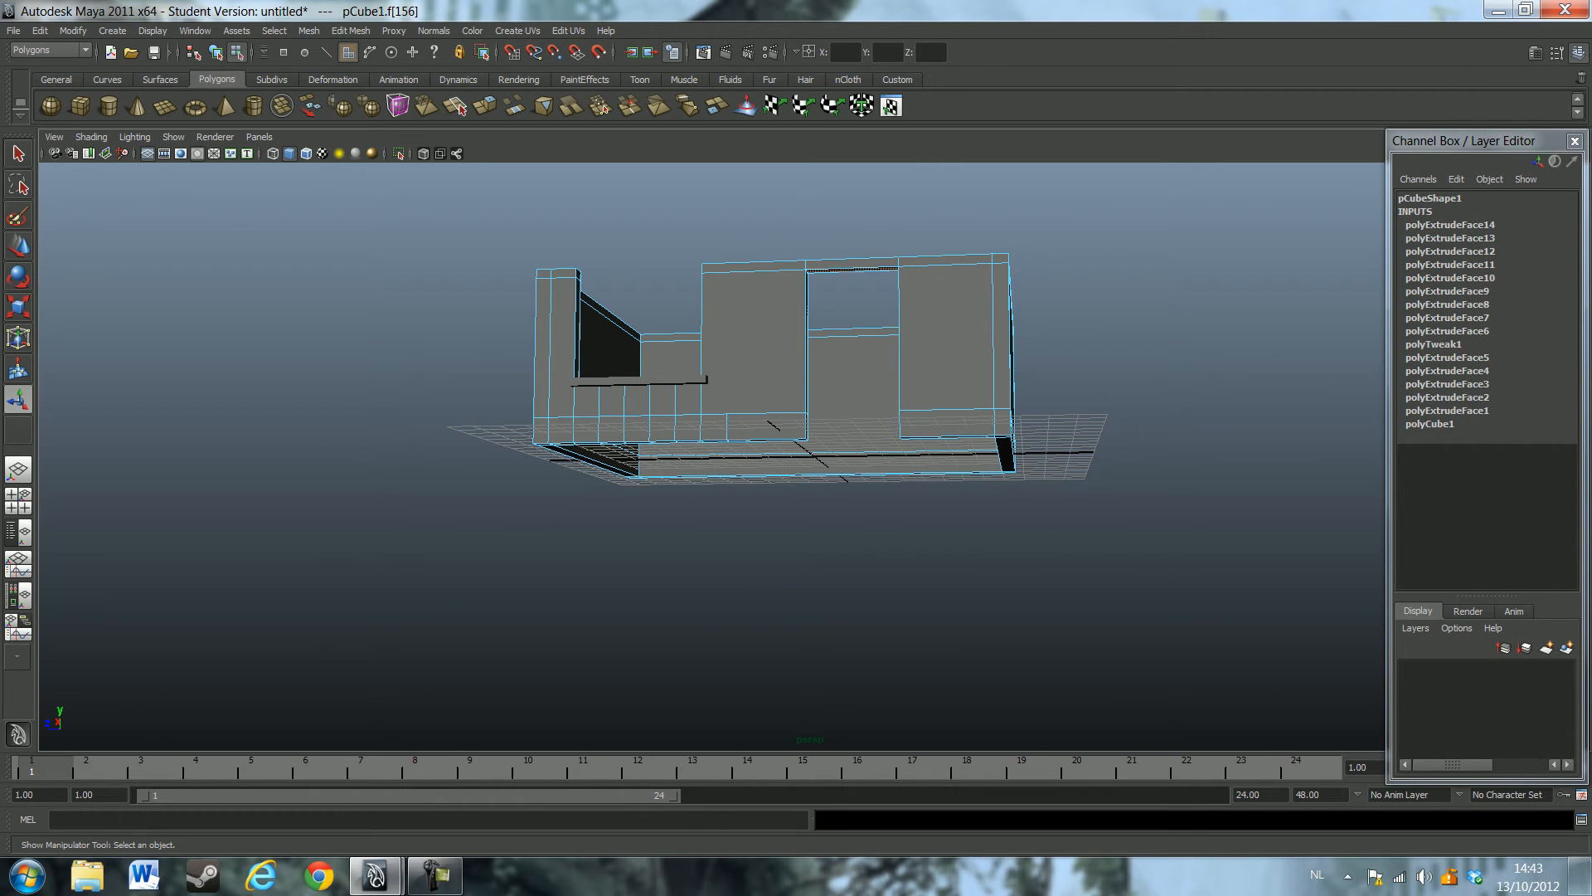
key(ctrl+e)
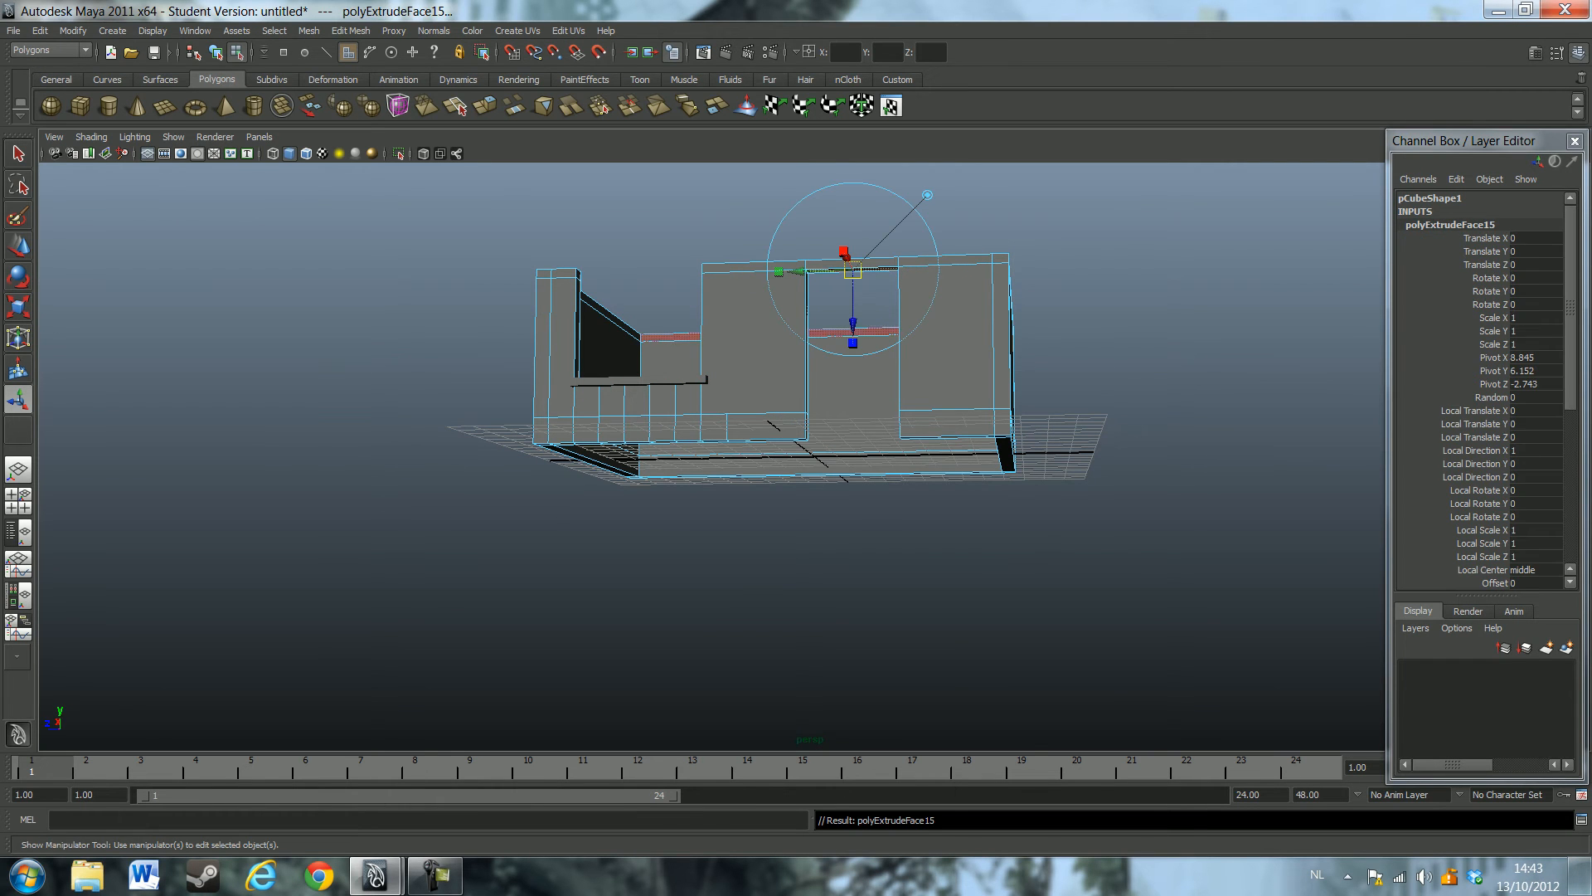
drag(853, 325, 853, 345)
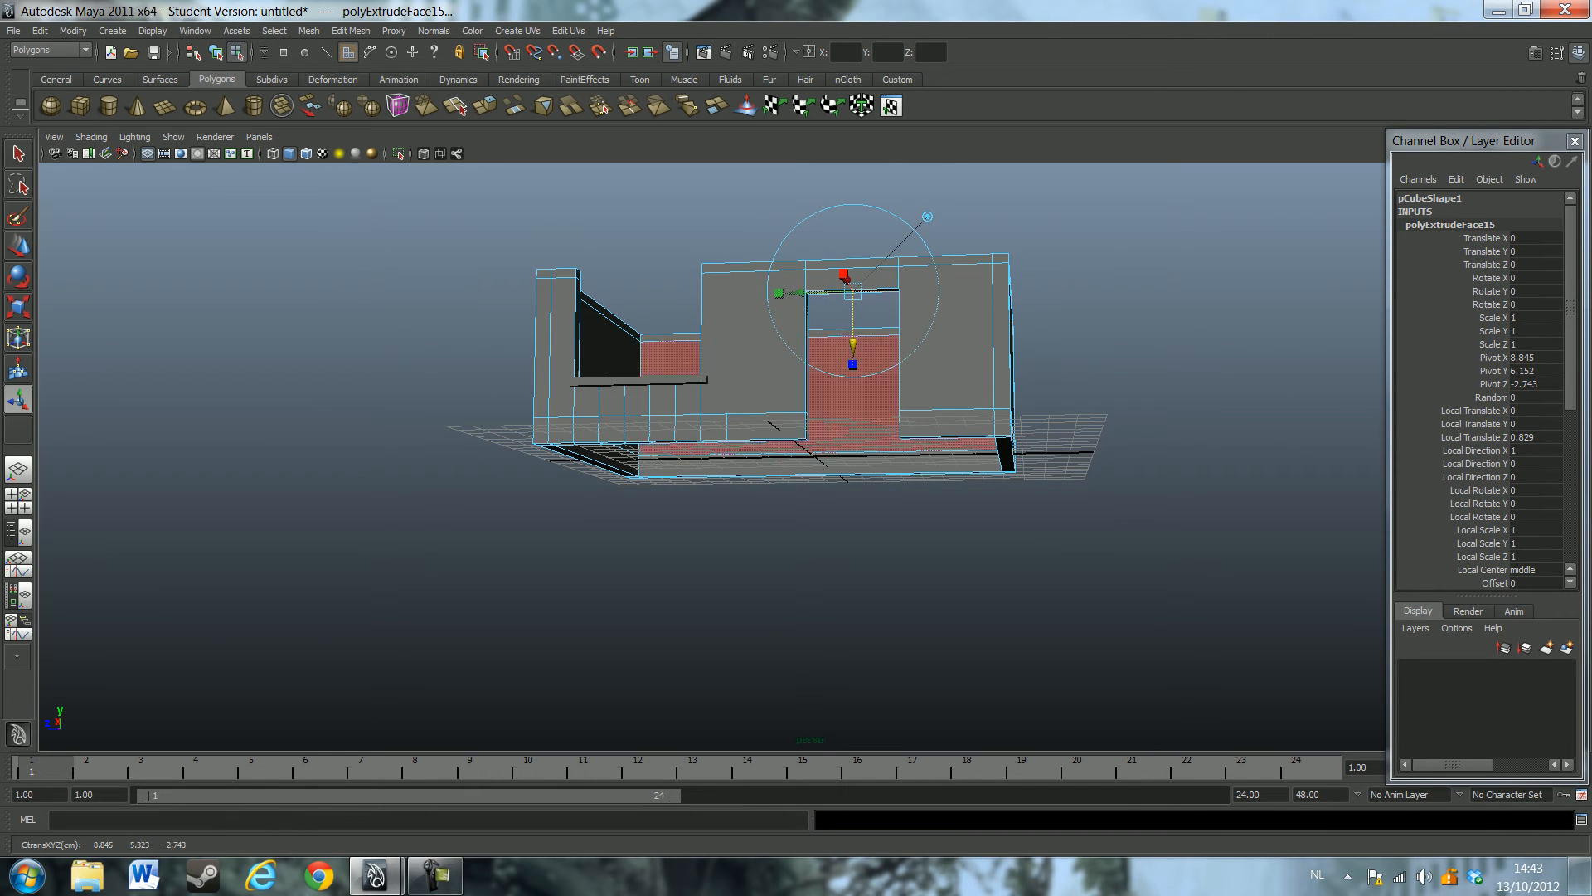
alt+drag(541, 357, 560, 399)
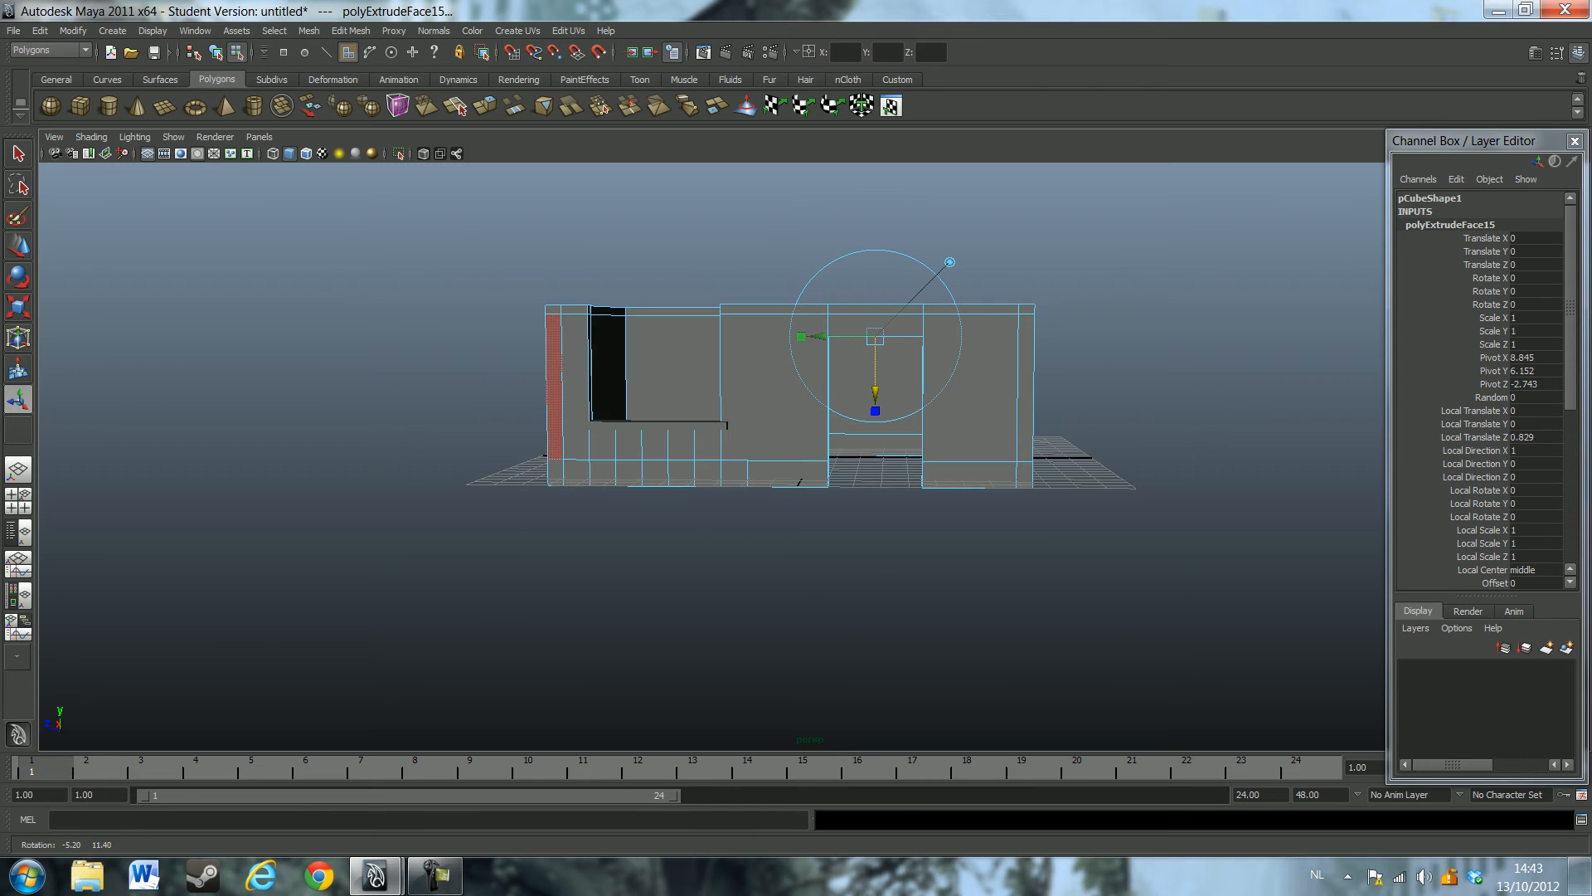
Extrude the raised strip's end face beside the window about 5.01 to bridge the gap above the window opening
alt+drag(673, 358, 606, 392)
click(537, 332)
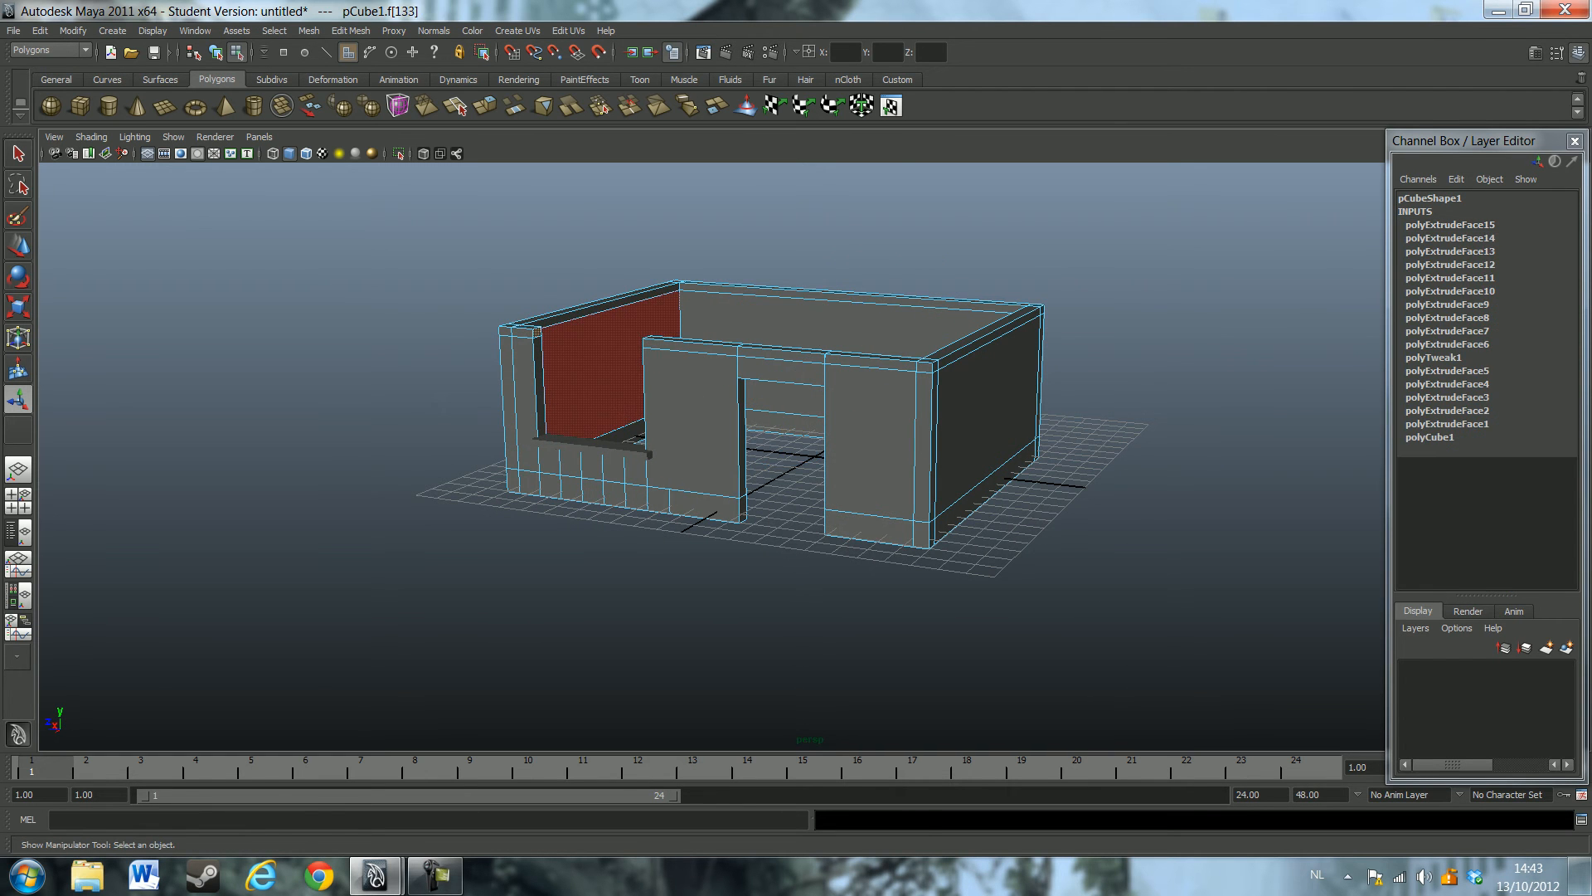
key(ctrl+e)
drag(599, 336, 710, 346)
alt+drag(747, 435, 789, 420)
scroll(790, 420, up, 5)
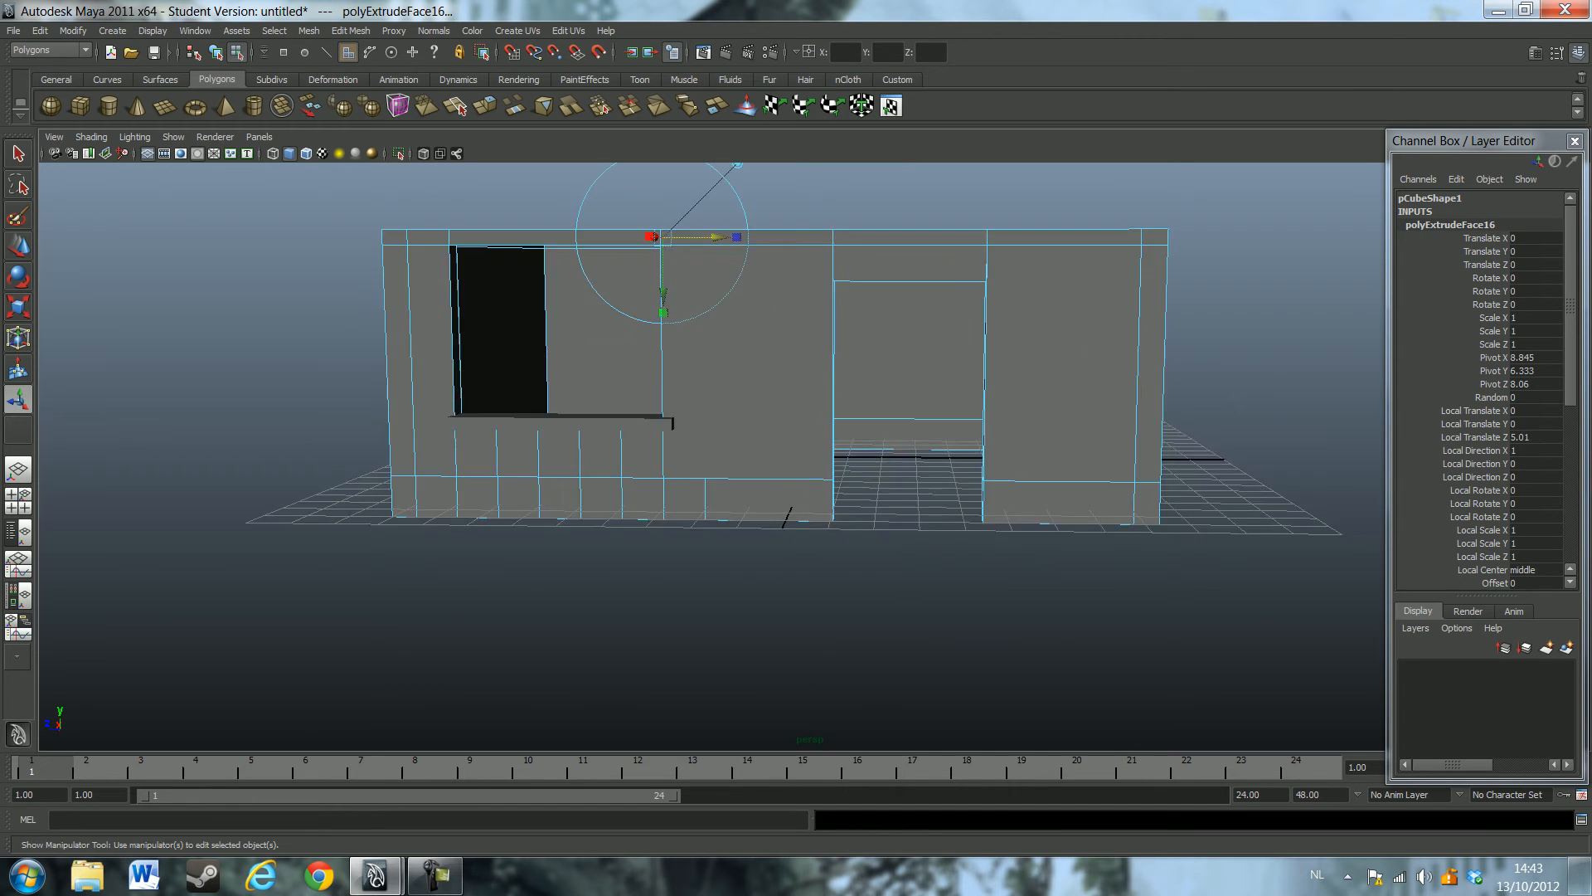
Extrude the underside of the strip above the window down by about 0.707 and clear the selection
click(788, 613)
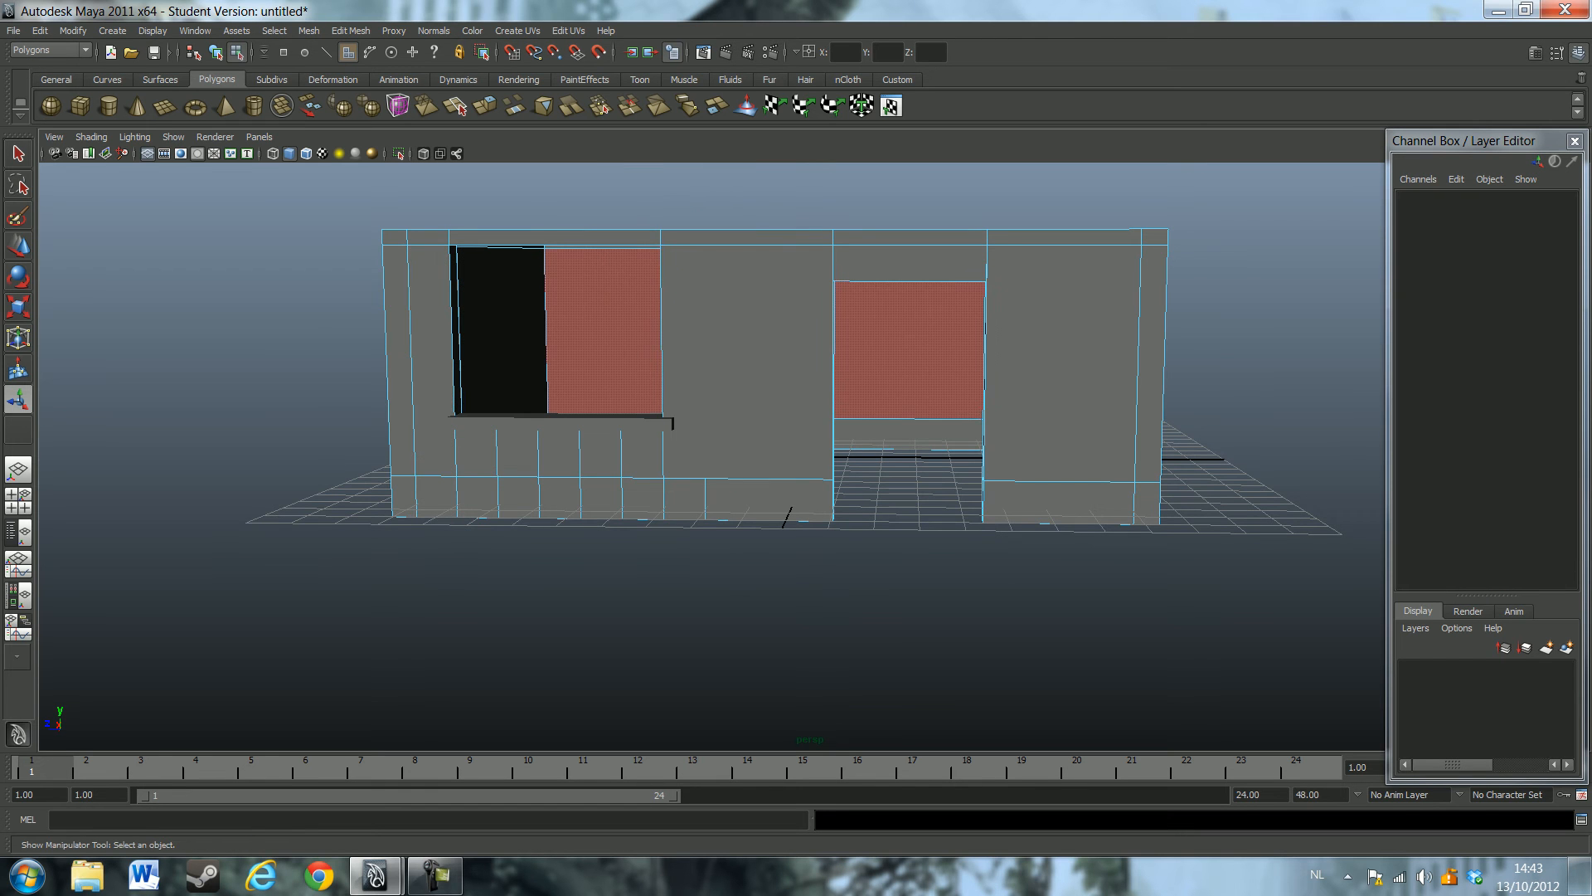
alt+drag(597, 237, 598, 189)
scroll(600, 199, down, 2)
click(604, 202)
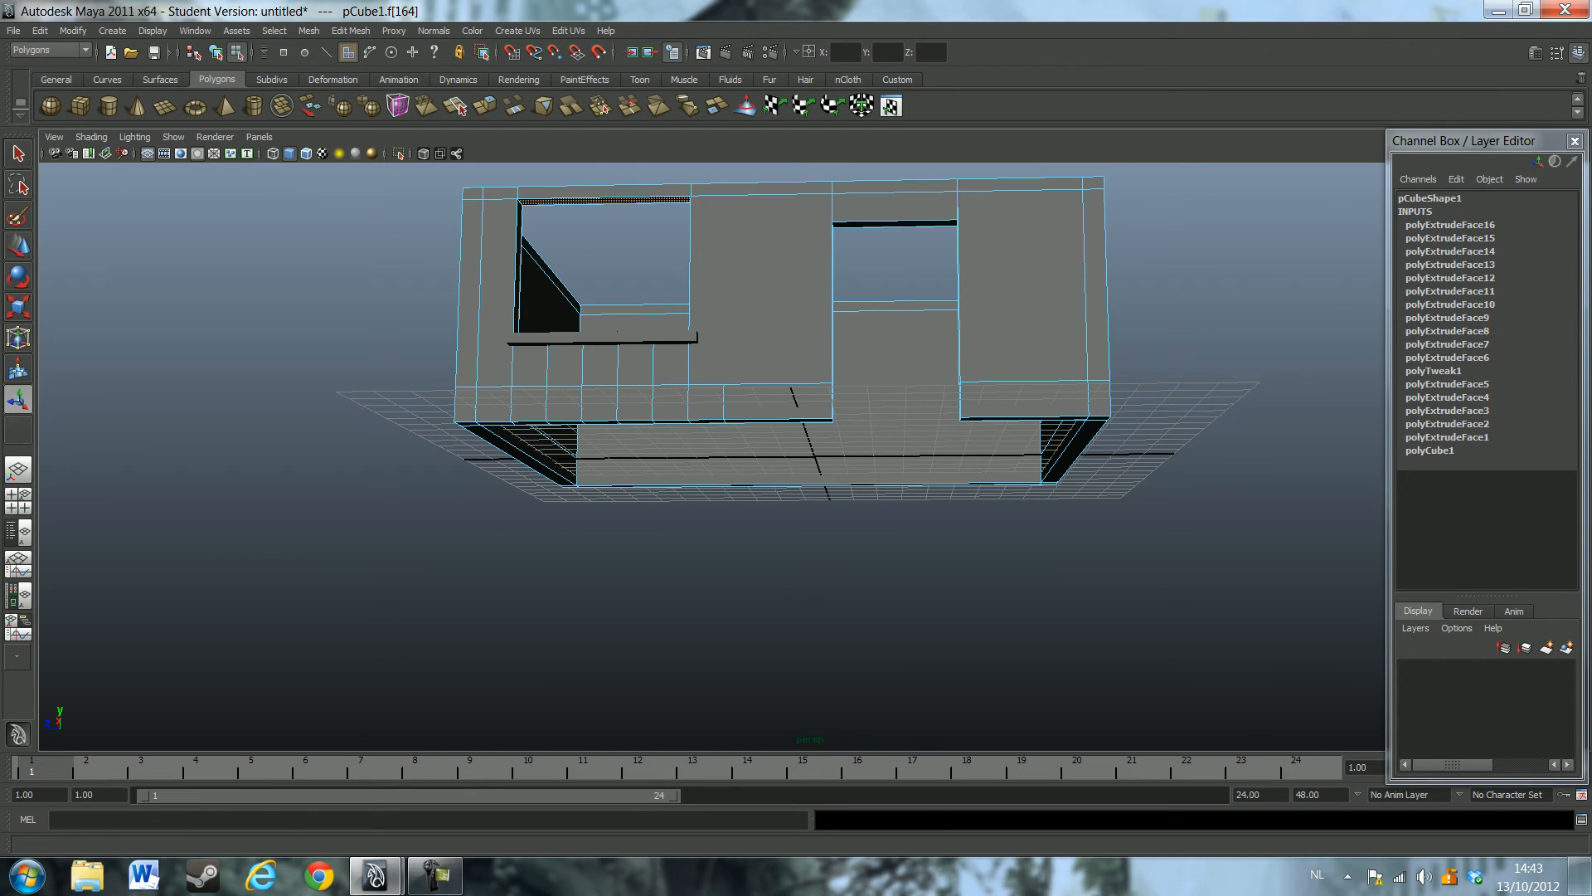
key(ctrl+e)
drag(605, 253, 611, 343)
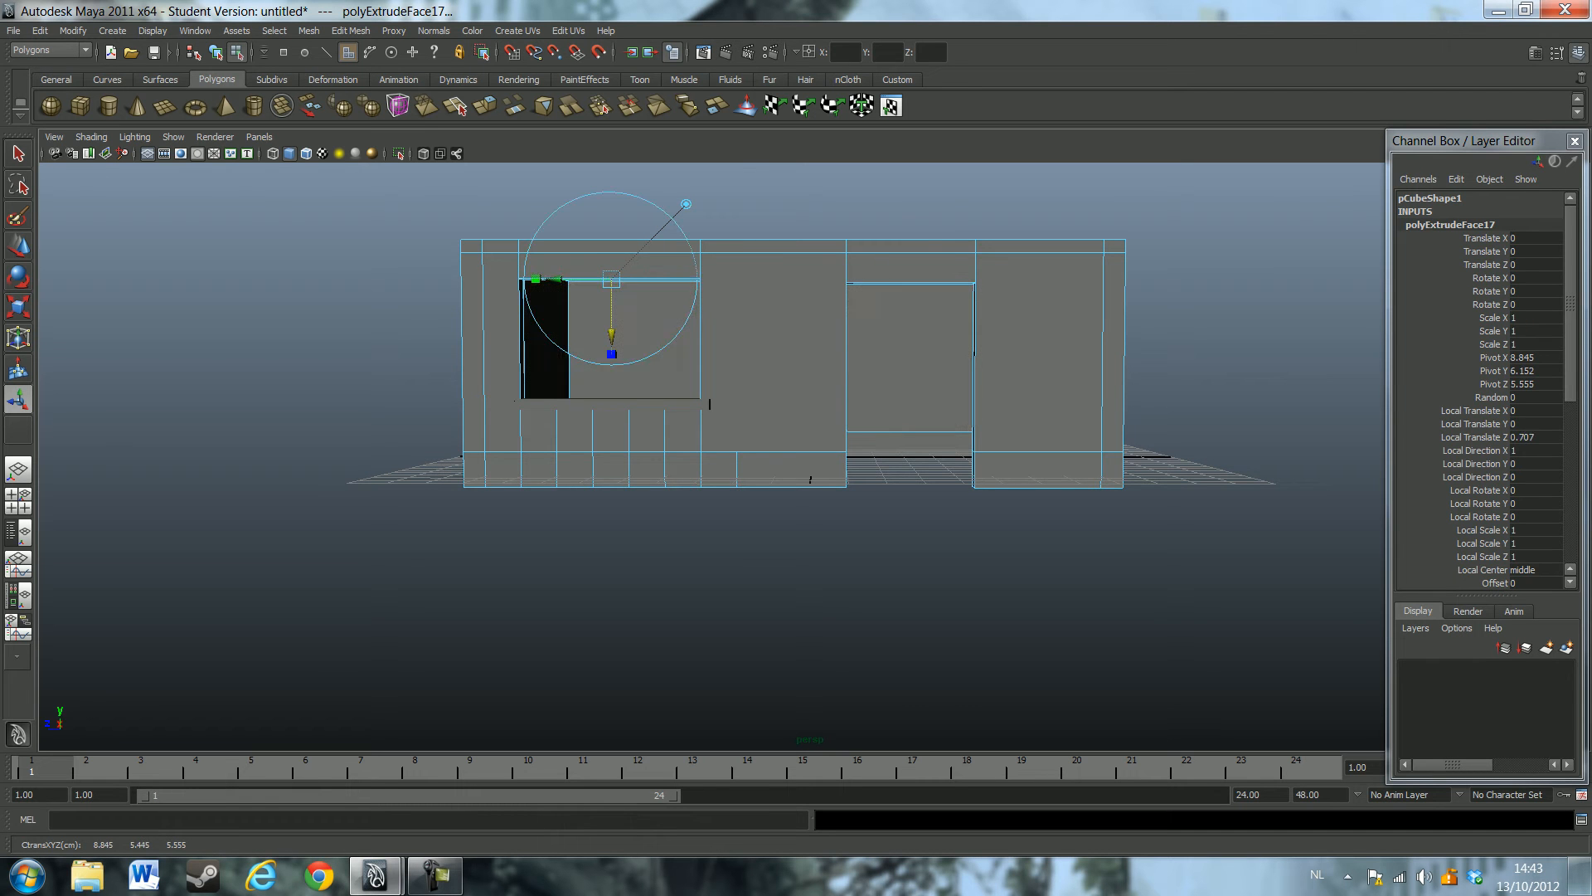
click(614, 564)
alt+drag(614, 563, 521, 622)
click(436, 876)
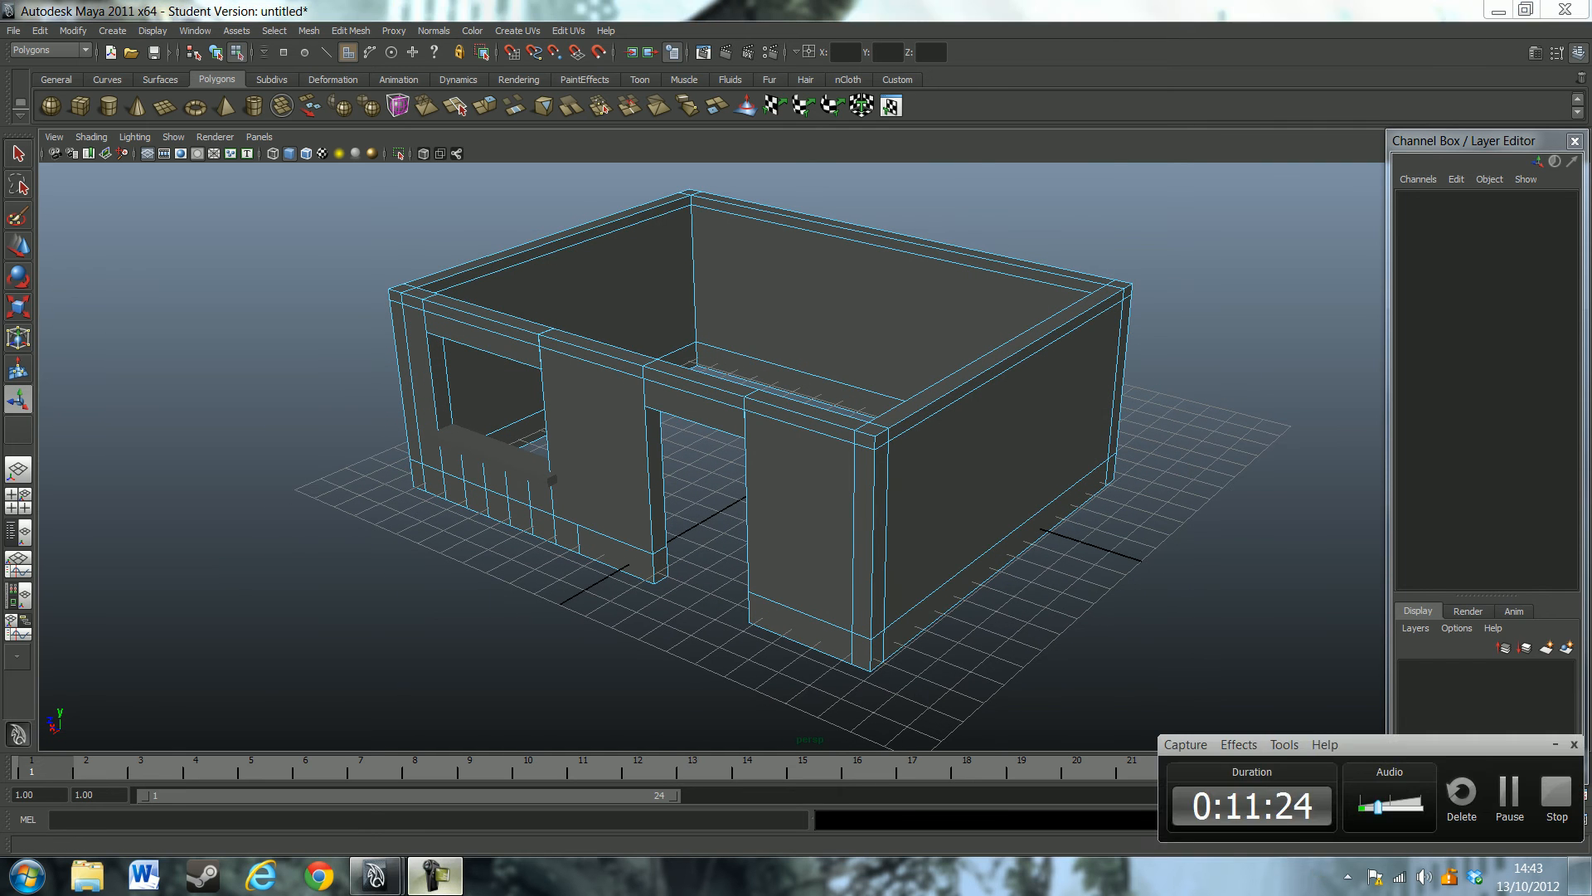
click(437, 876)
Create a polygon cube and set its Scale X to 0.6 to suit the wall thickness
alt+drag(655, 498, 728, 512)
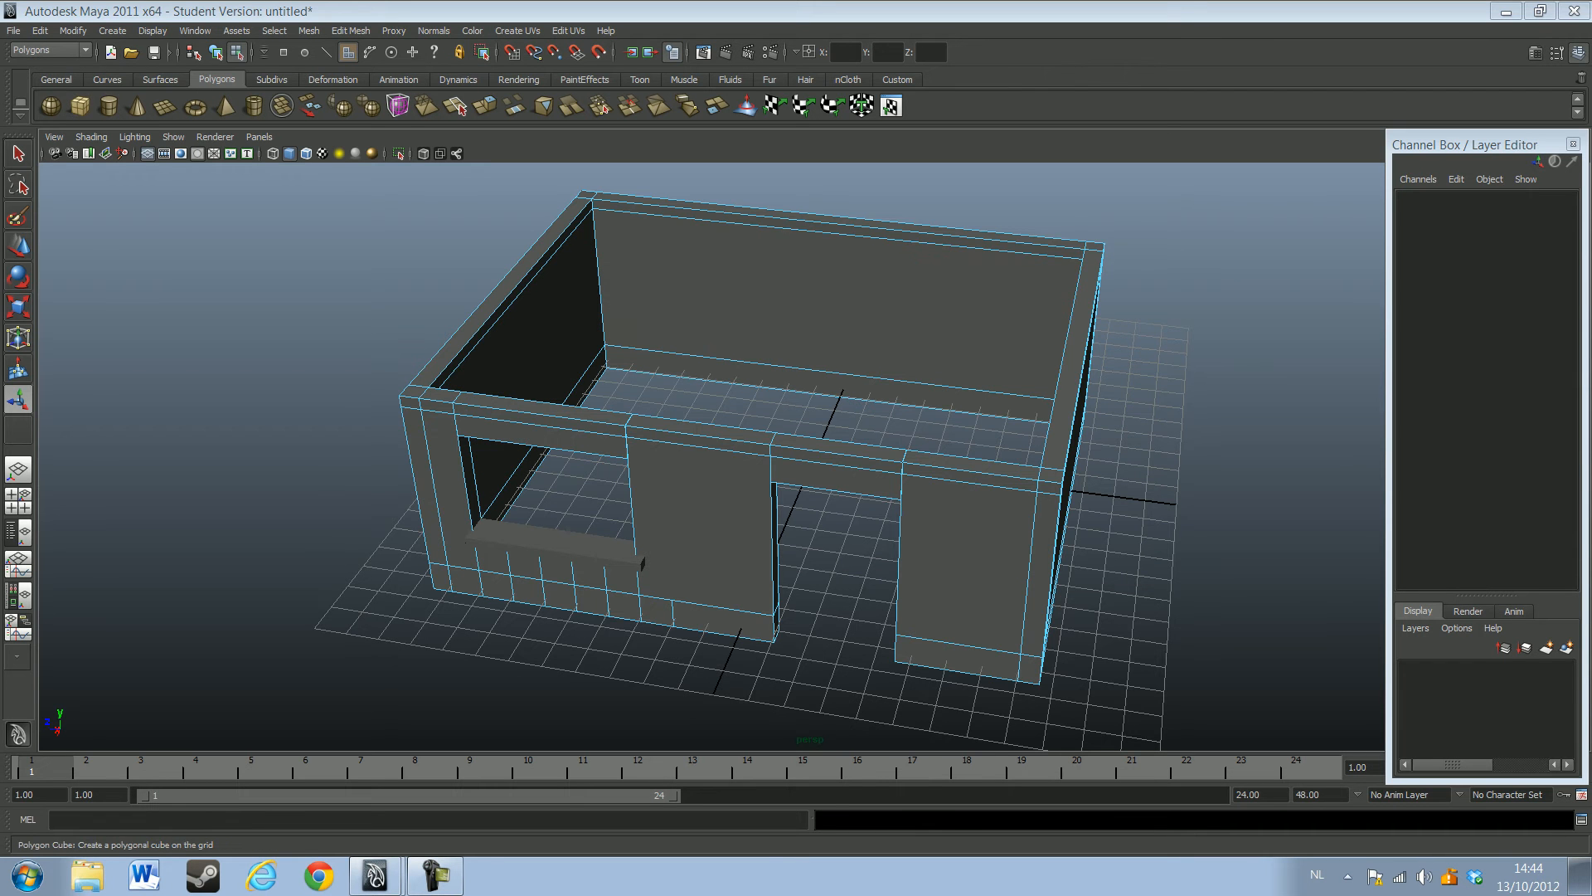
click(80, 105)
alt+drag(713, 431, 821, 448)
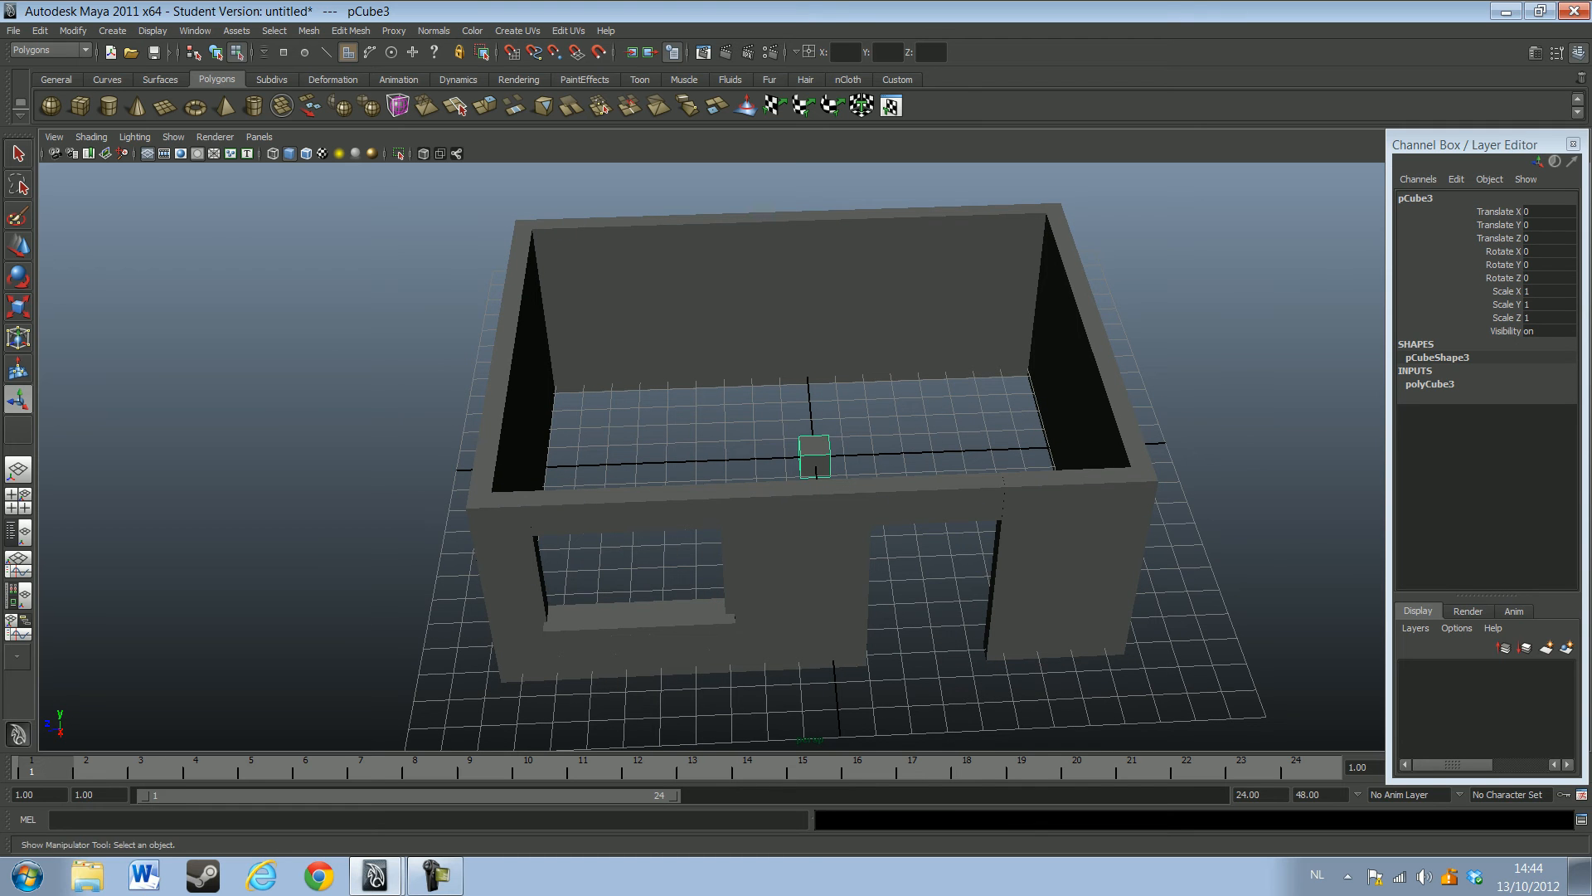
key(r)
drag(820, 505, 819, 485)
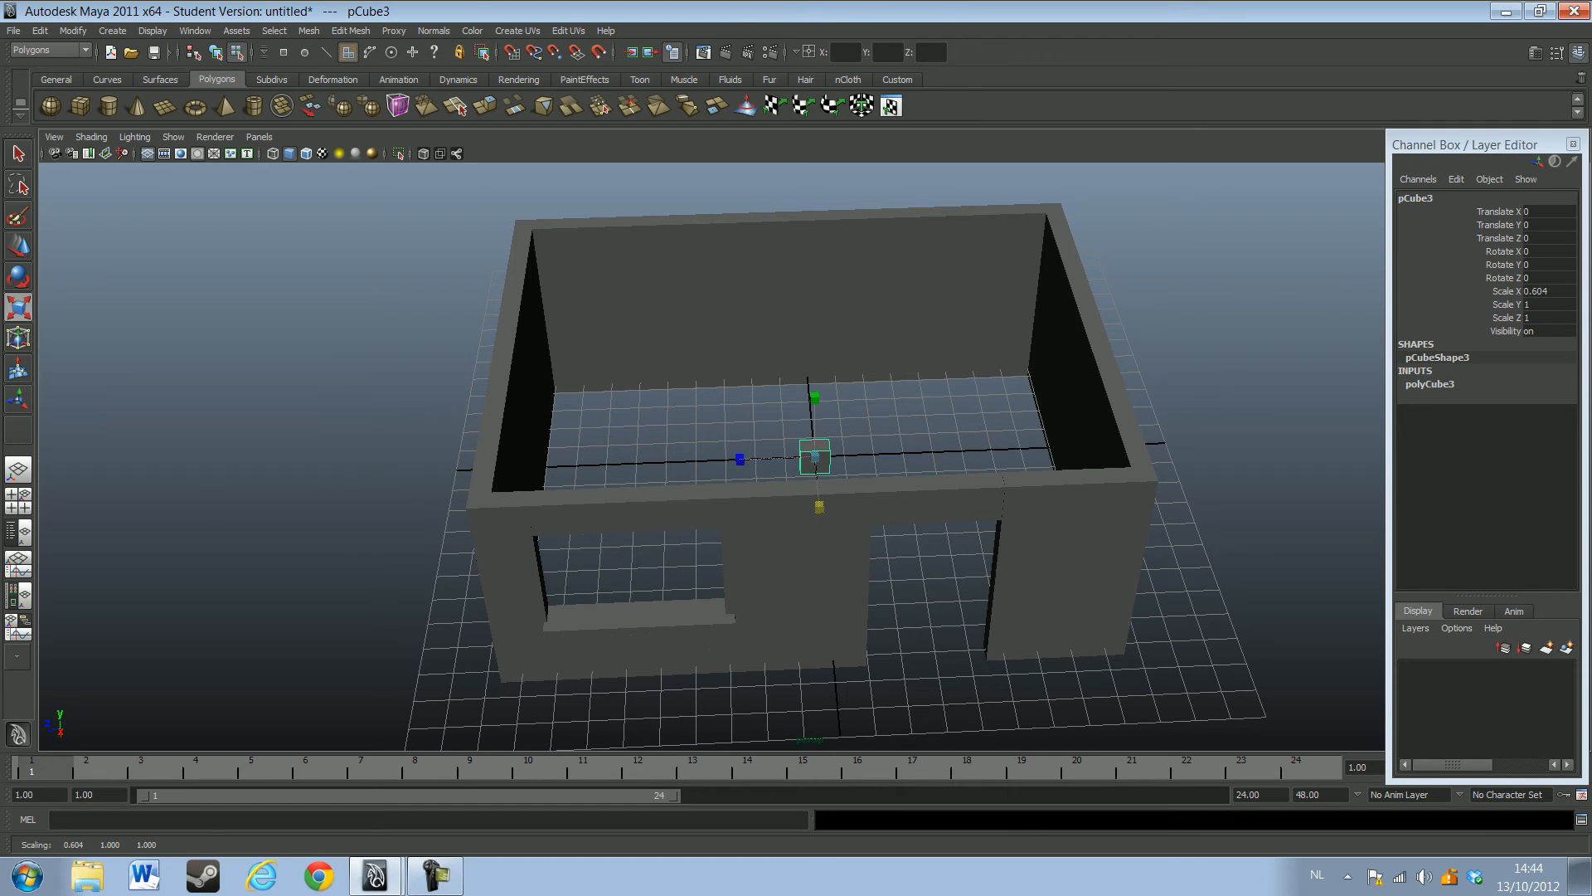
click(1547, 292)
text(0.6)
key(Return)
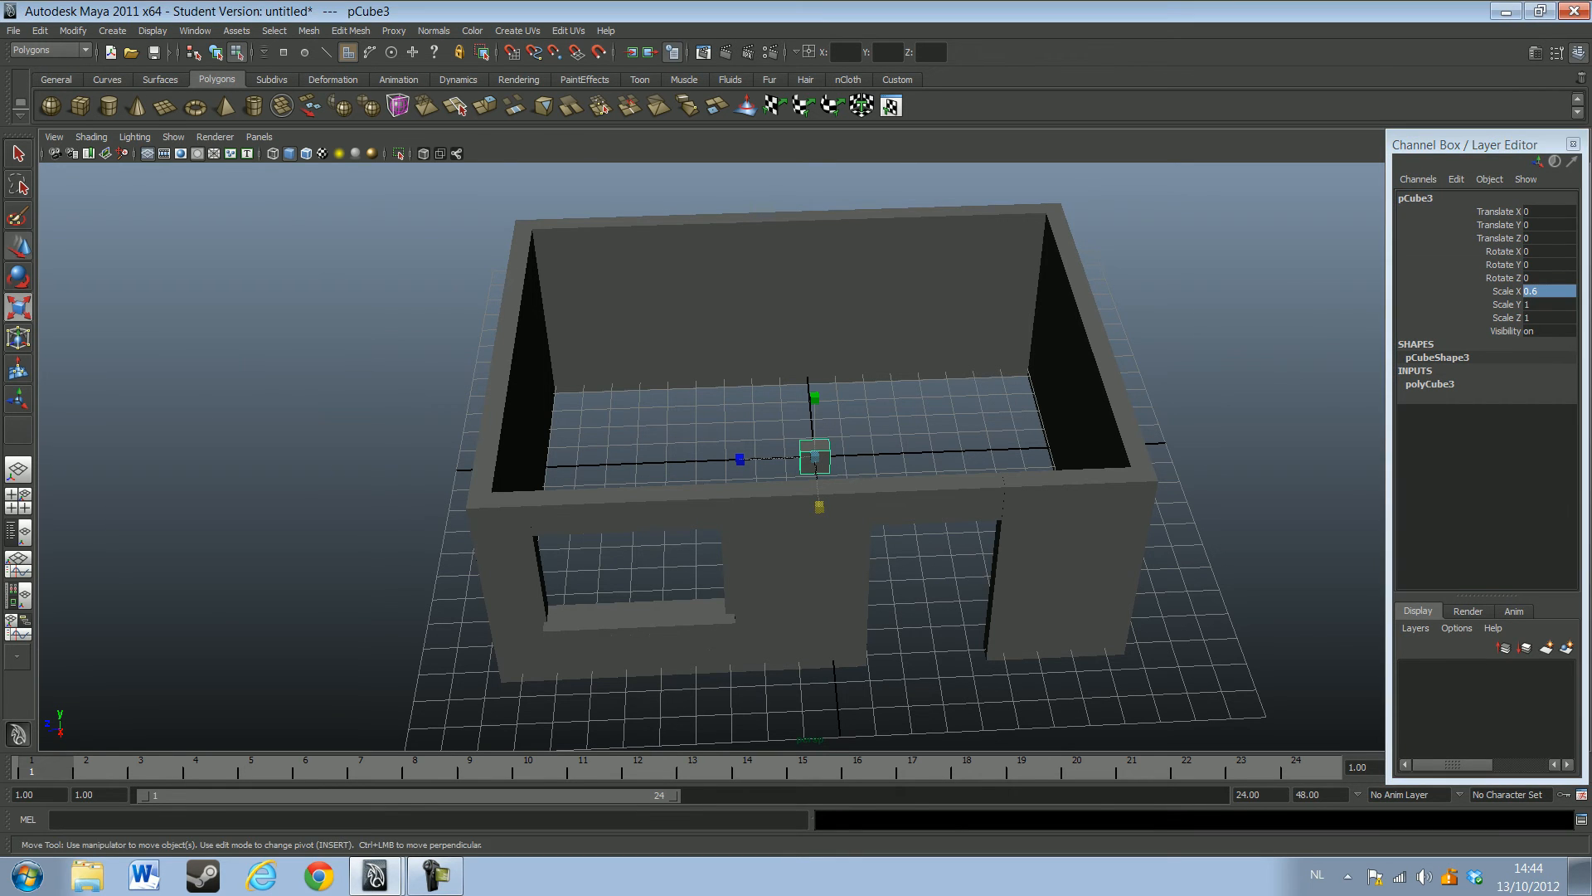
Move the cube onto the top of the front wall at about Translate X 8.847 and Translate Y 6.868
key(w)
drag(815, 457, 680, 432)
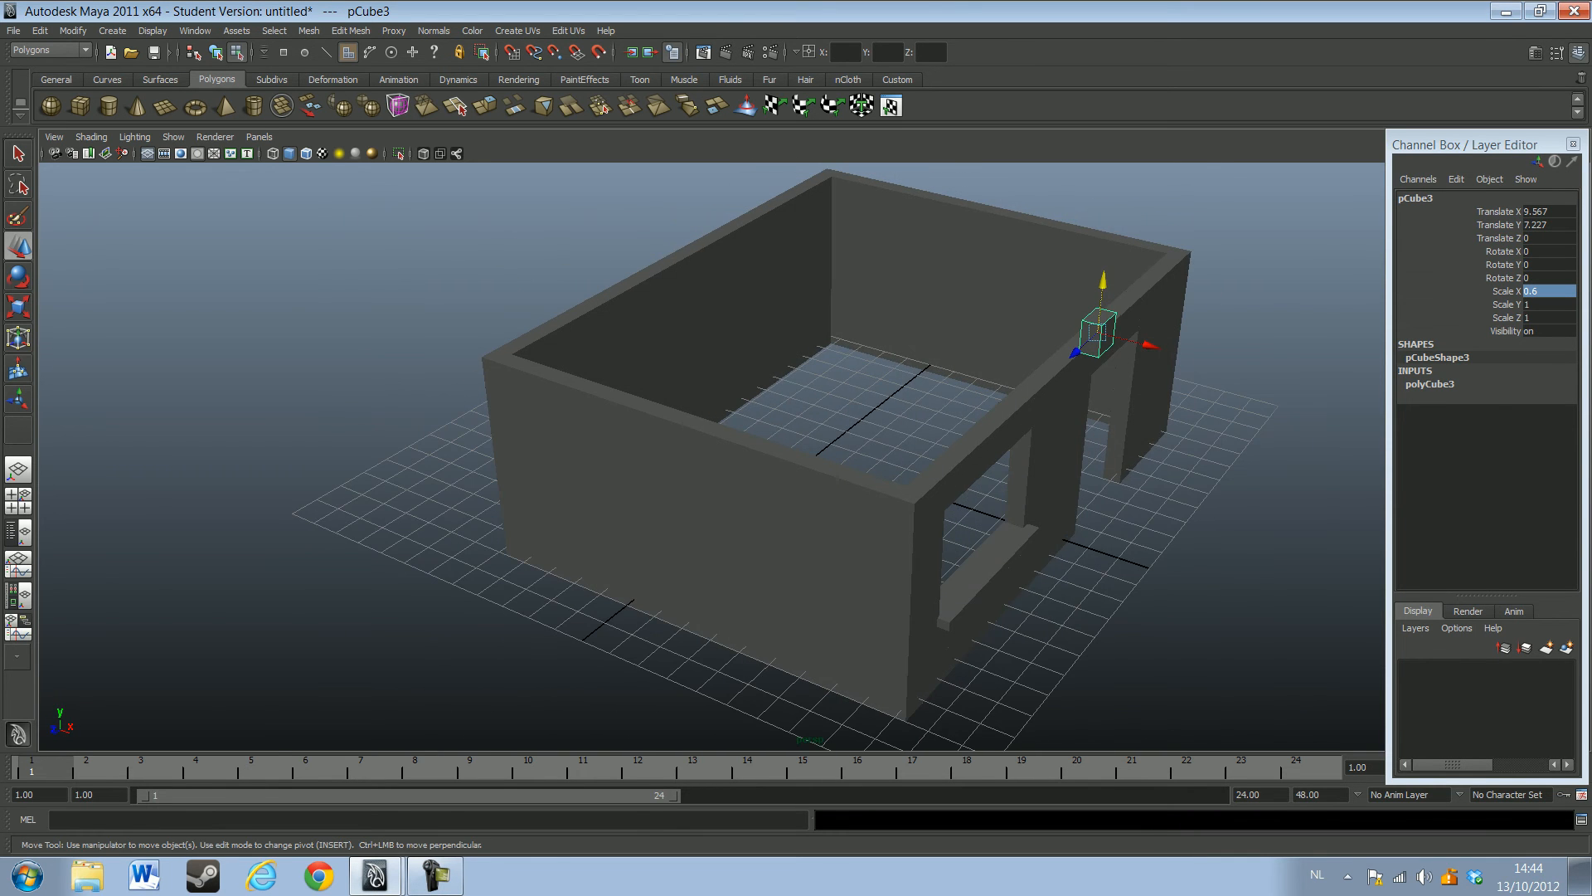
drag(1148, 344, 970, 270)
drag(802, 169, 888, 227)
alt+drag(954, 266, 1147, 190)
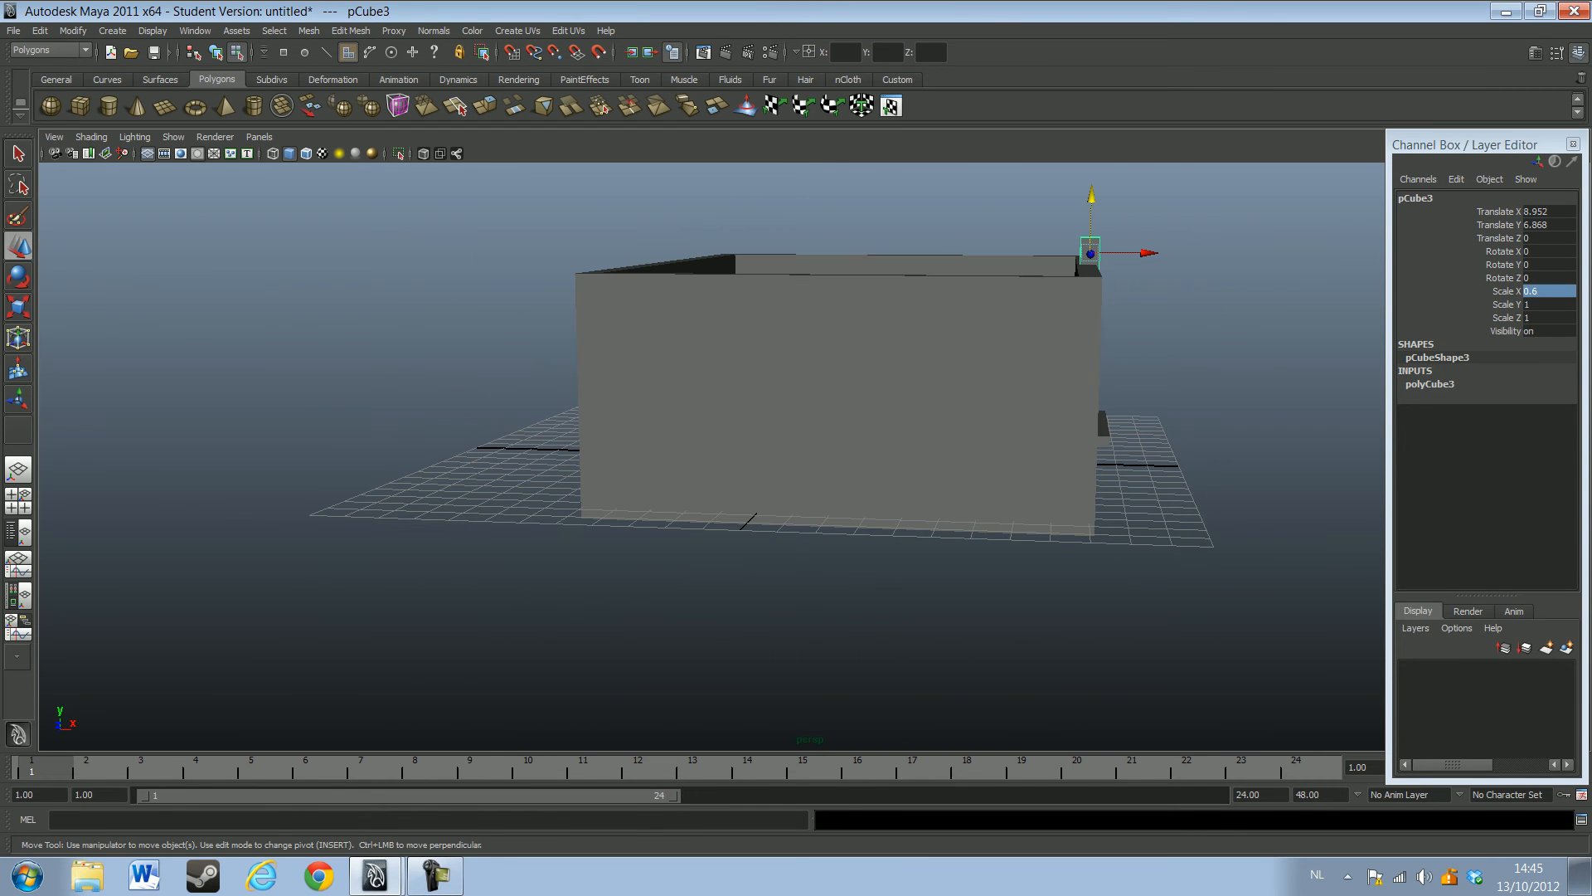
drag(1111, 253, 909, 320)
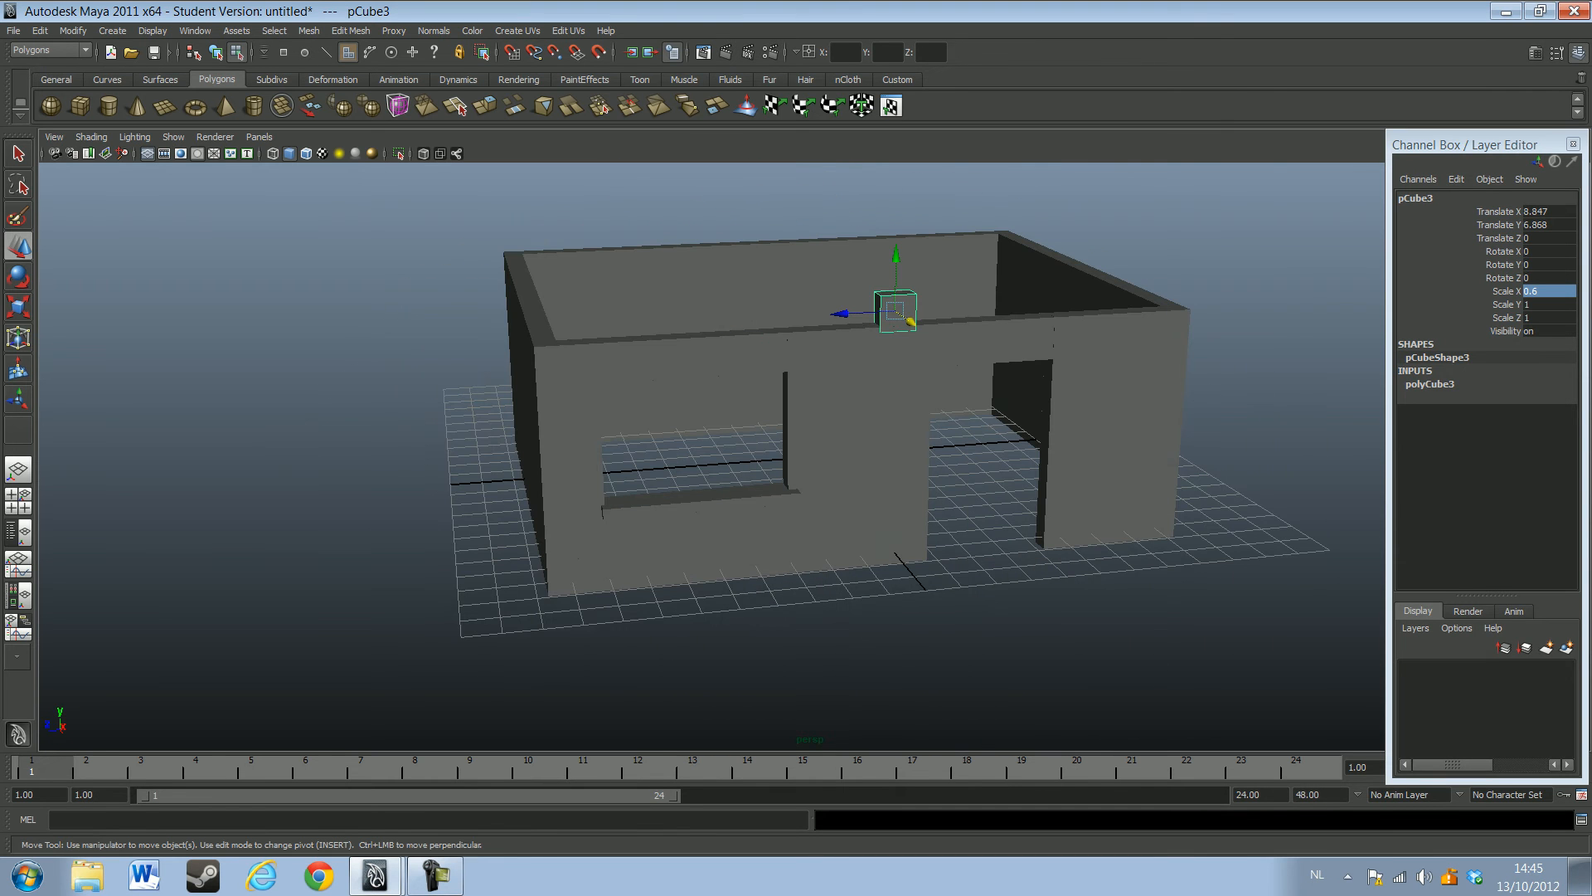
Stretch the cube along the front wall to about Scale Z 18.452 and shift it to about Translate Z 0.485
key(r)
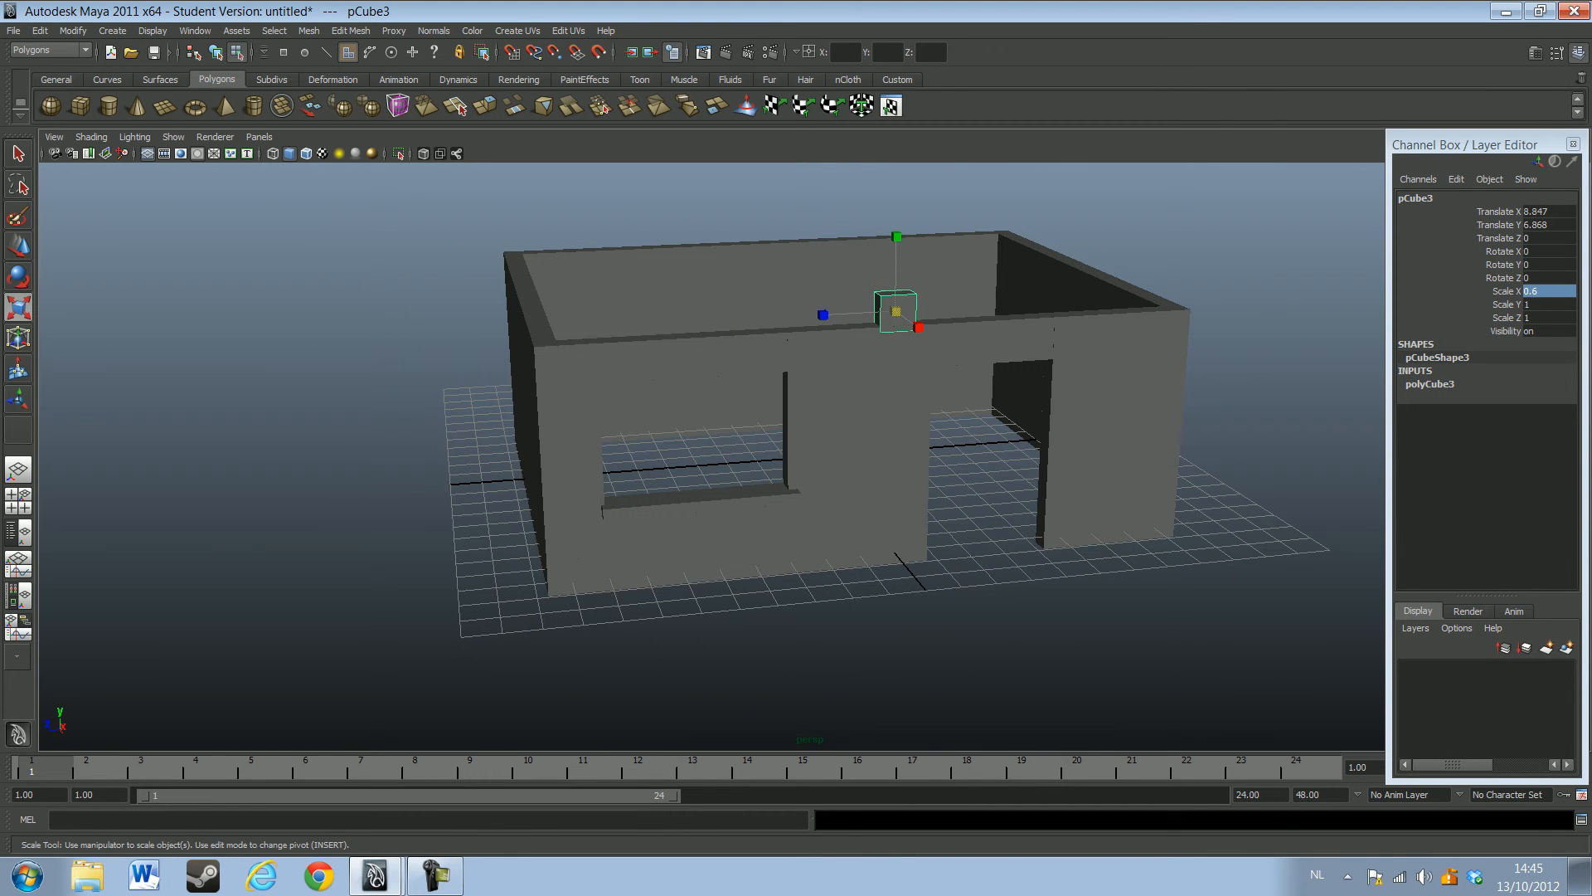
drag(822, 315, 40, 357)
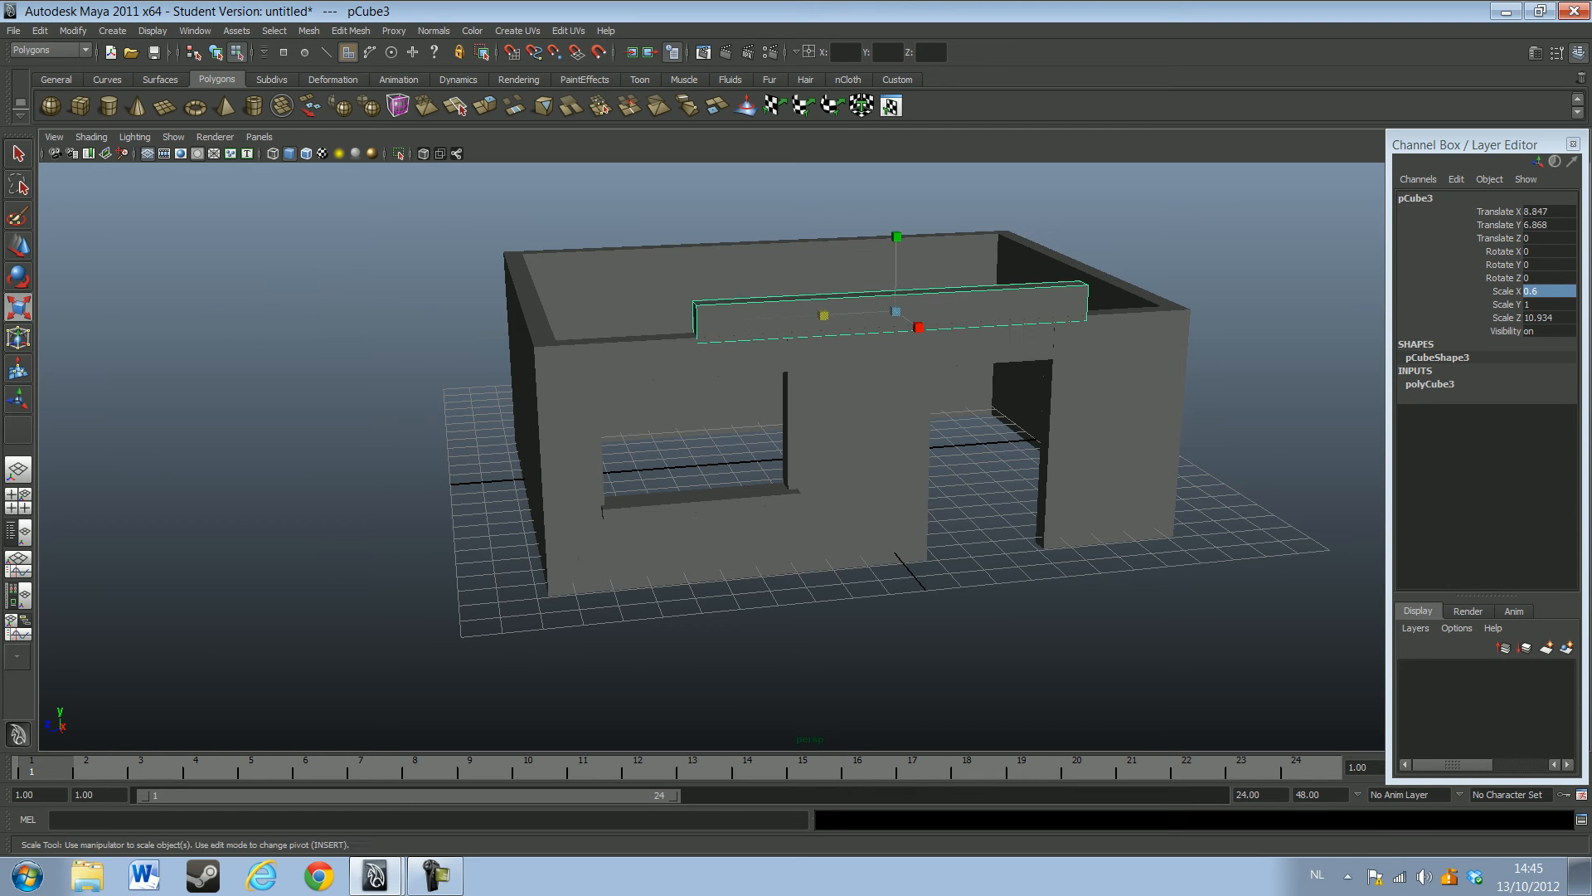
drag(823, 315, 783, 316)
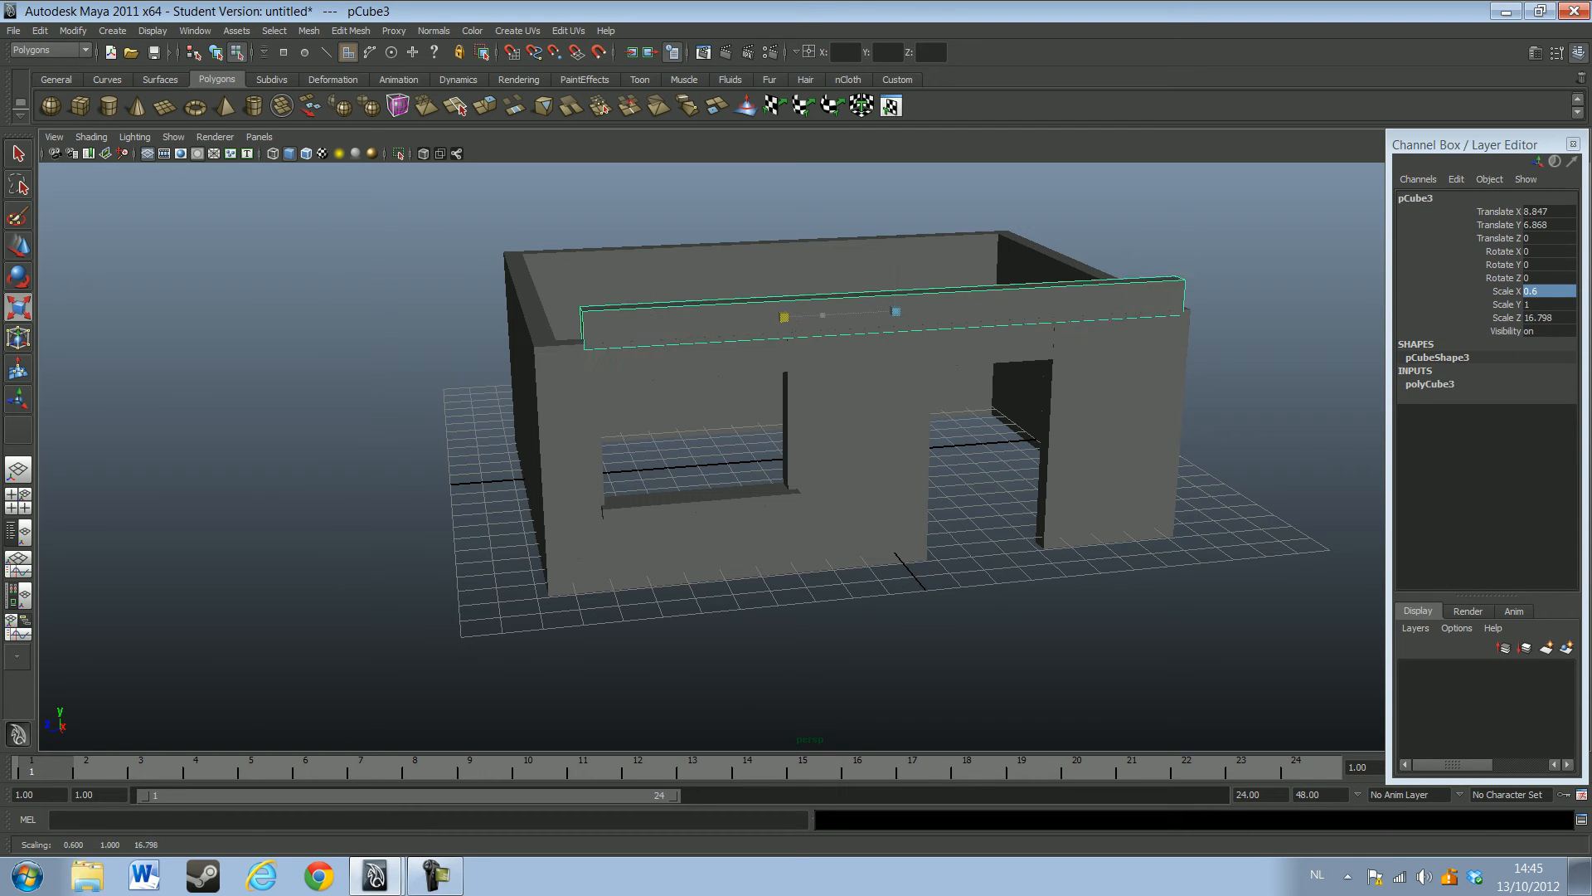
key(w)
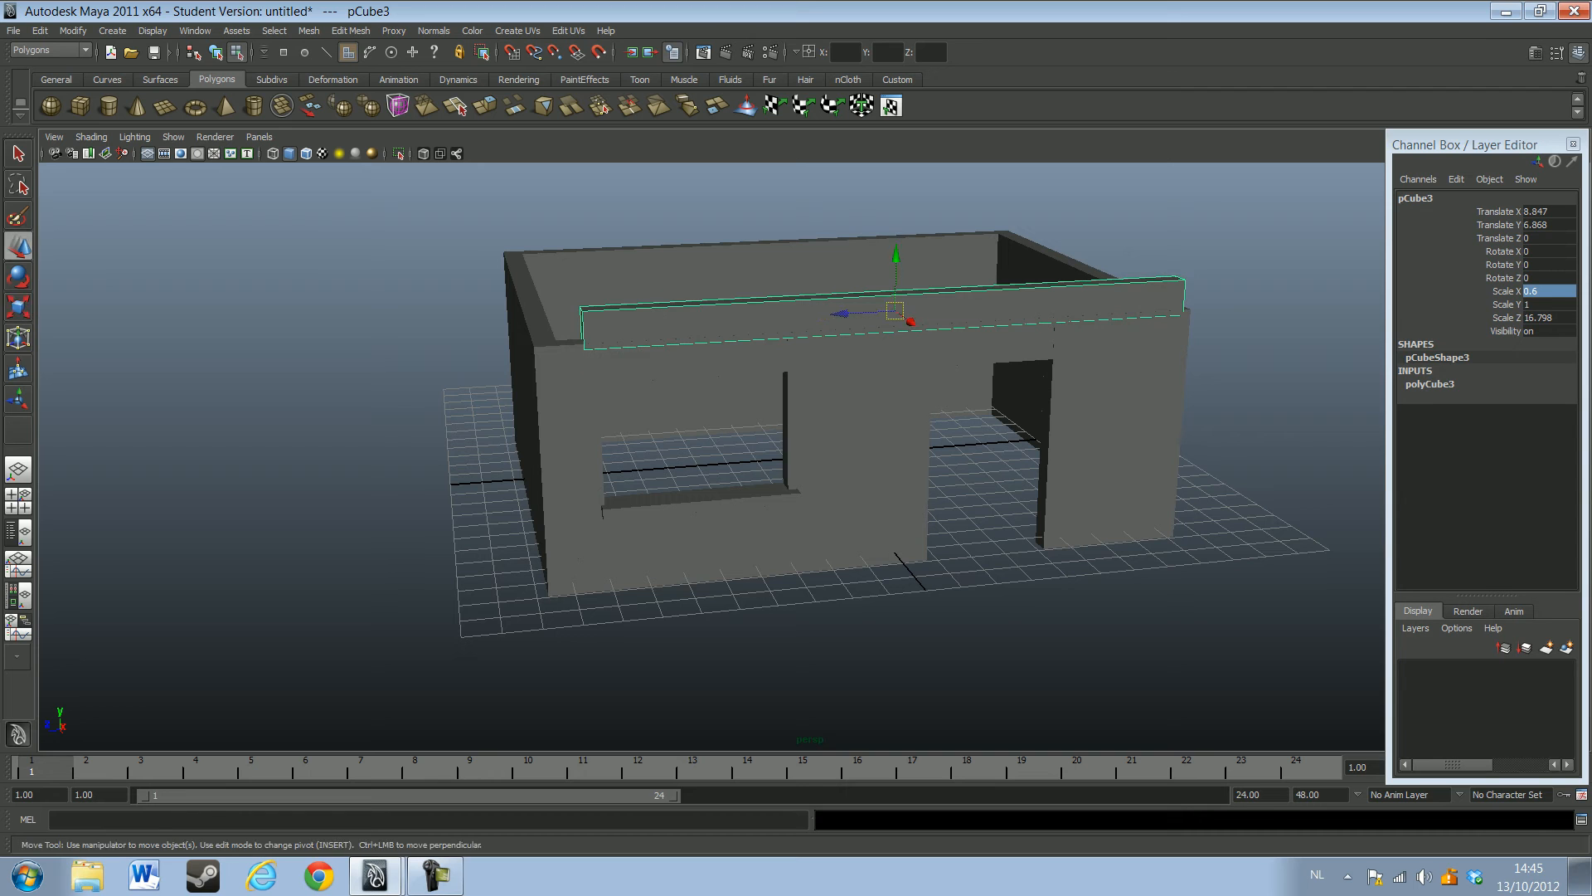
drag(841, 314, 683, 276)
key(r)
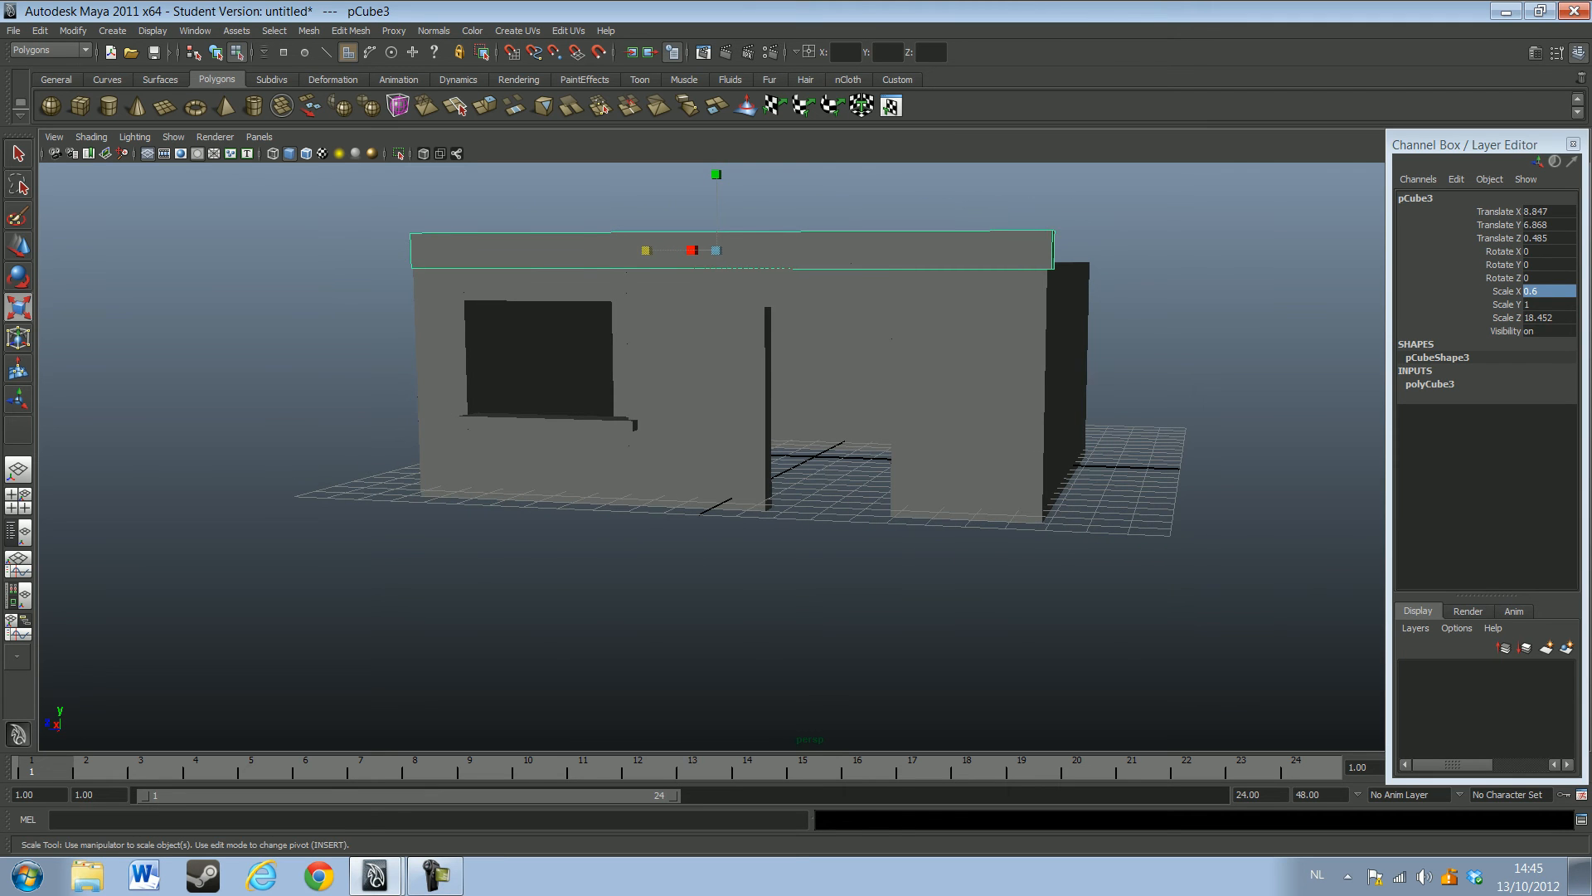
Set the block's Scale Z to 18.2 to fit the front wall's length
click(1548, 317)
text(18)
key(Return)
alt+drag(713, 398, 788, 398)
click(1547, 318)
click(1548, 318)
key(Return)
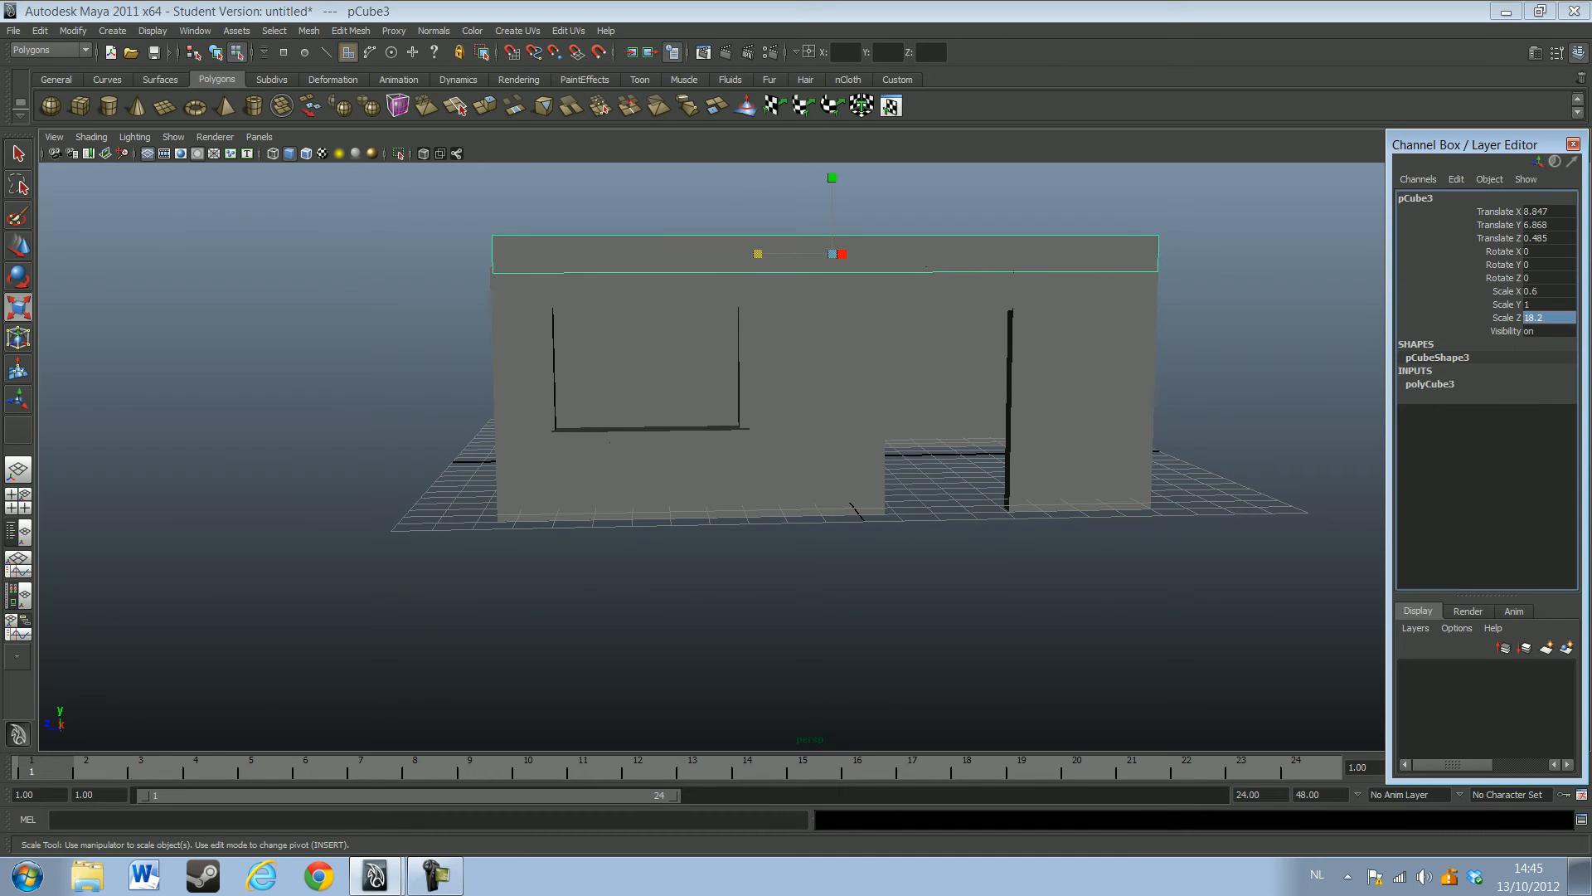
Heighten the block above the front wall to about Scale Y 4.507 and raise it to about Translate Y 8.751
alt+drag(787, 398, 803, 438)
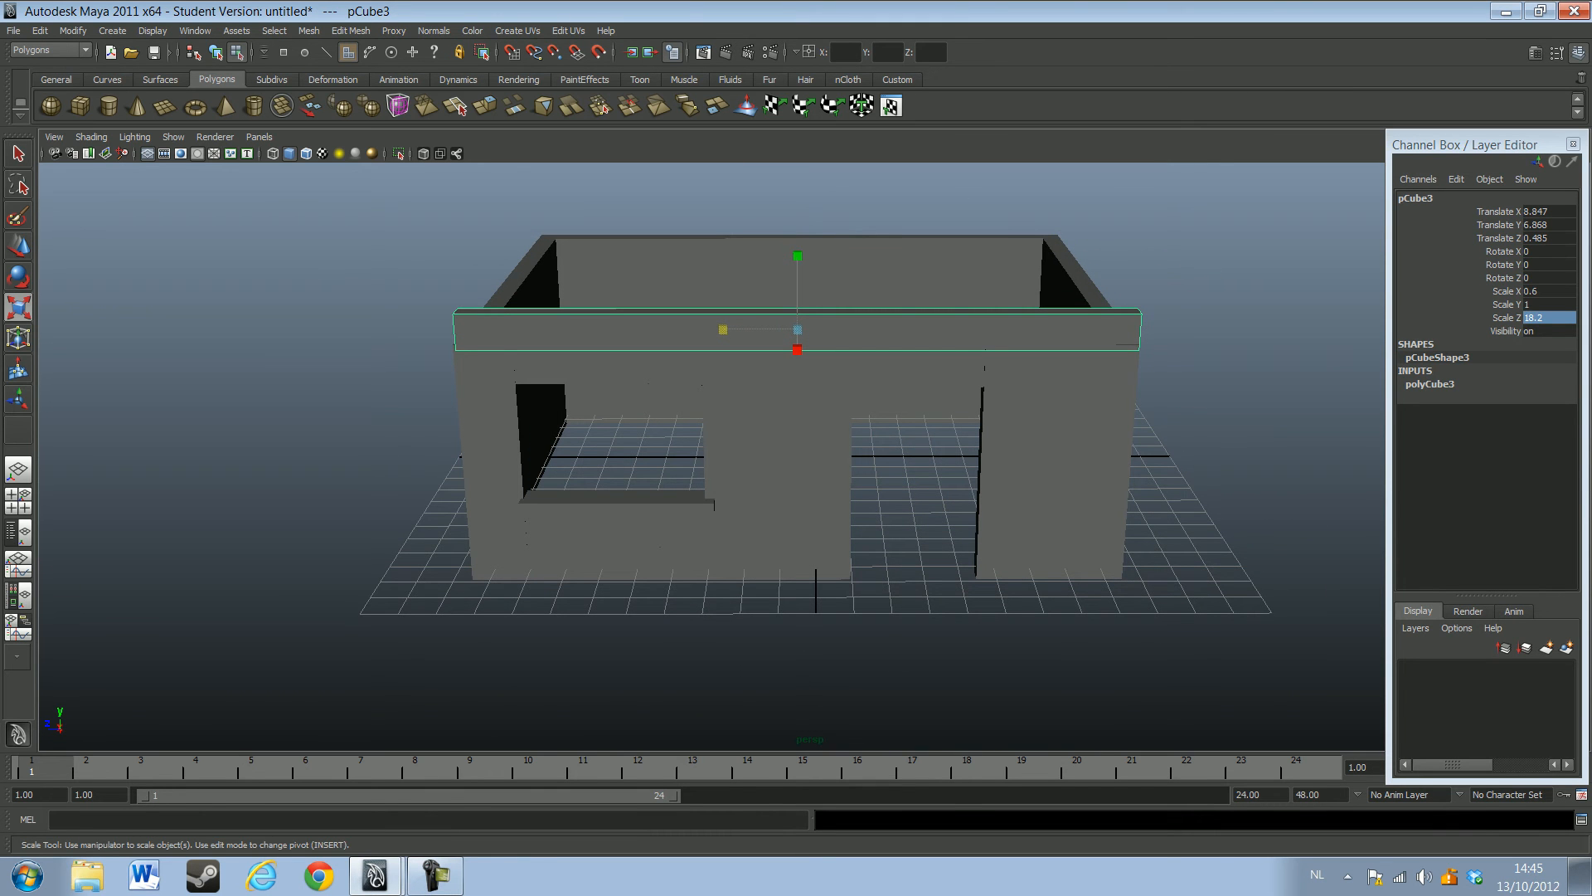
drag(797, 212, 797, 111)
scroll(796, 456, down, 3)
drag(801, 291, 801, 271)
click(18, 246)
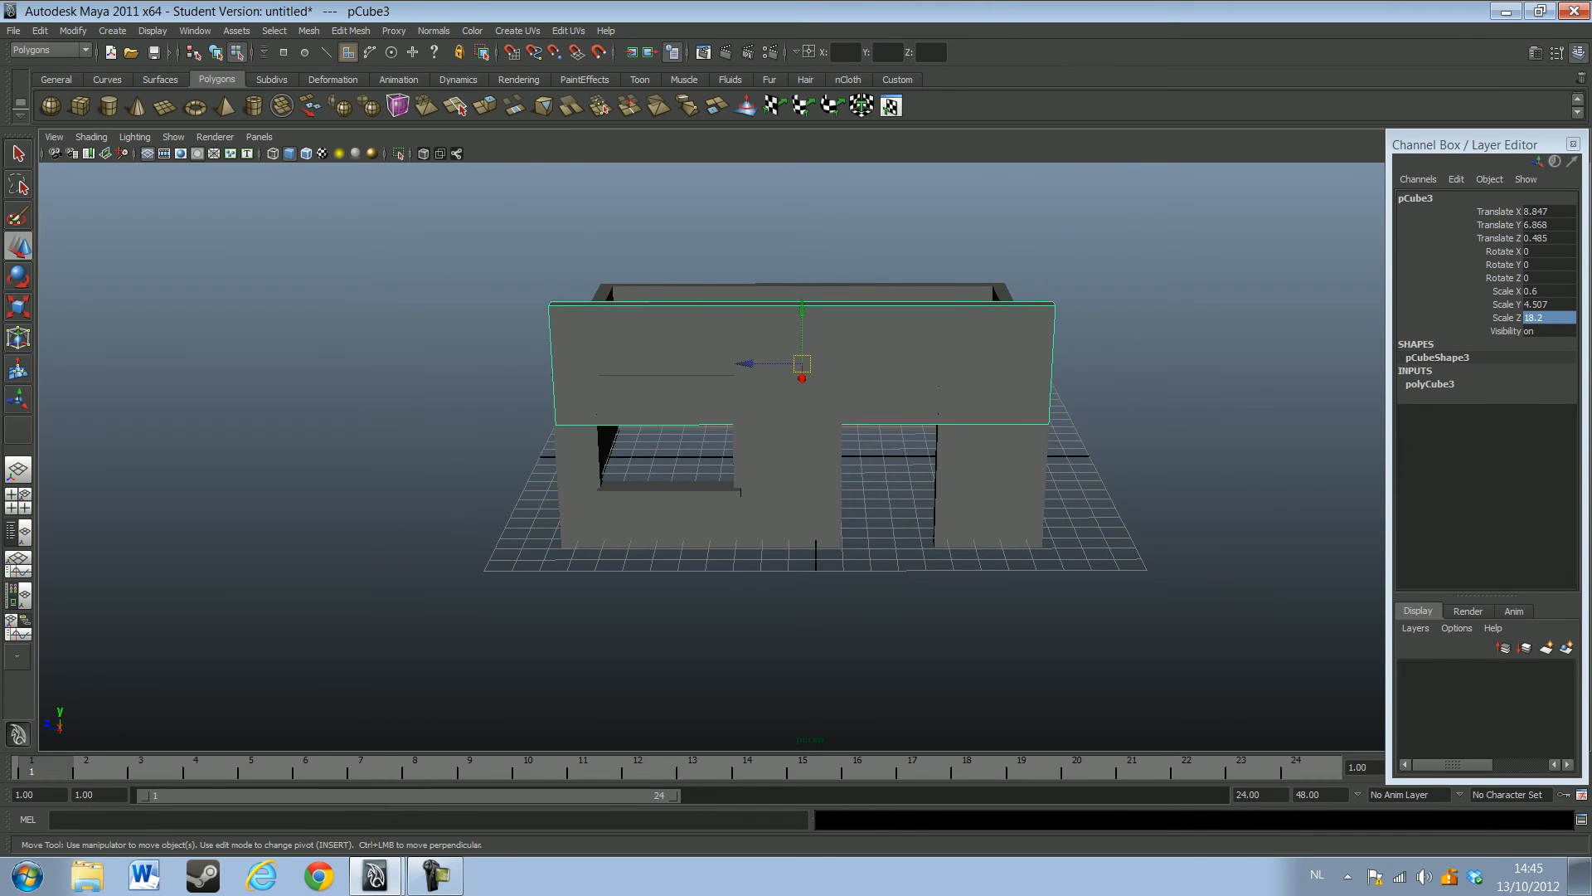
drag(802, 332, 710, 296)
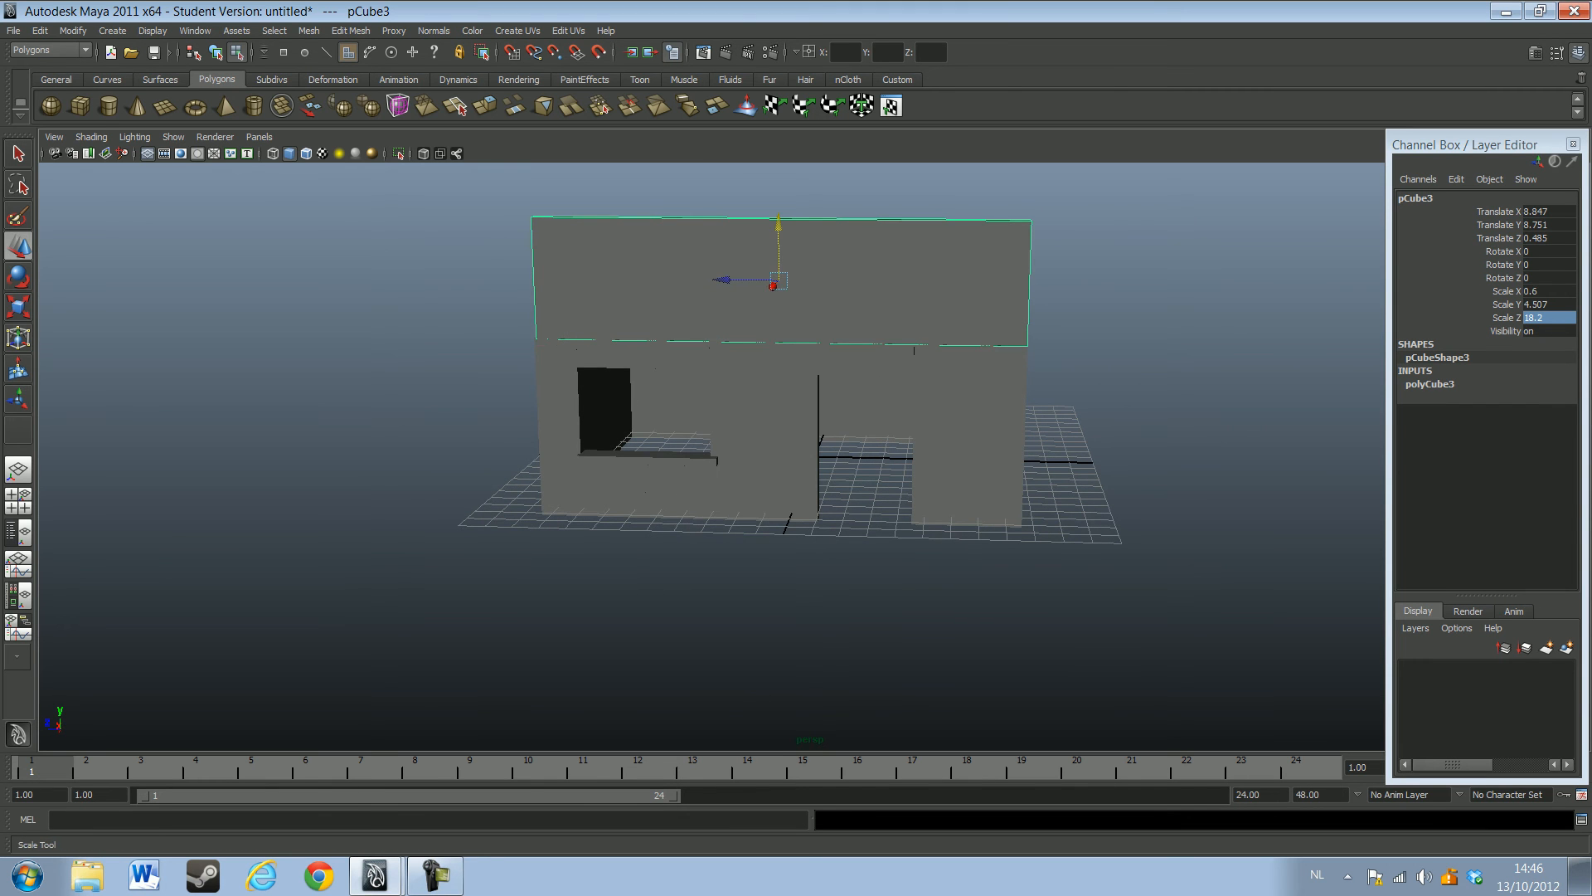
Stretch the block to about Scale Y 4.999 and raise it to Translate Y 8.9 so it sits on the front wall
key(r)
drag(777, 204, 778, 196)
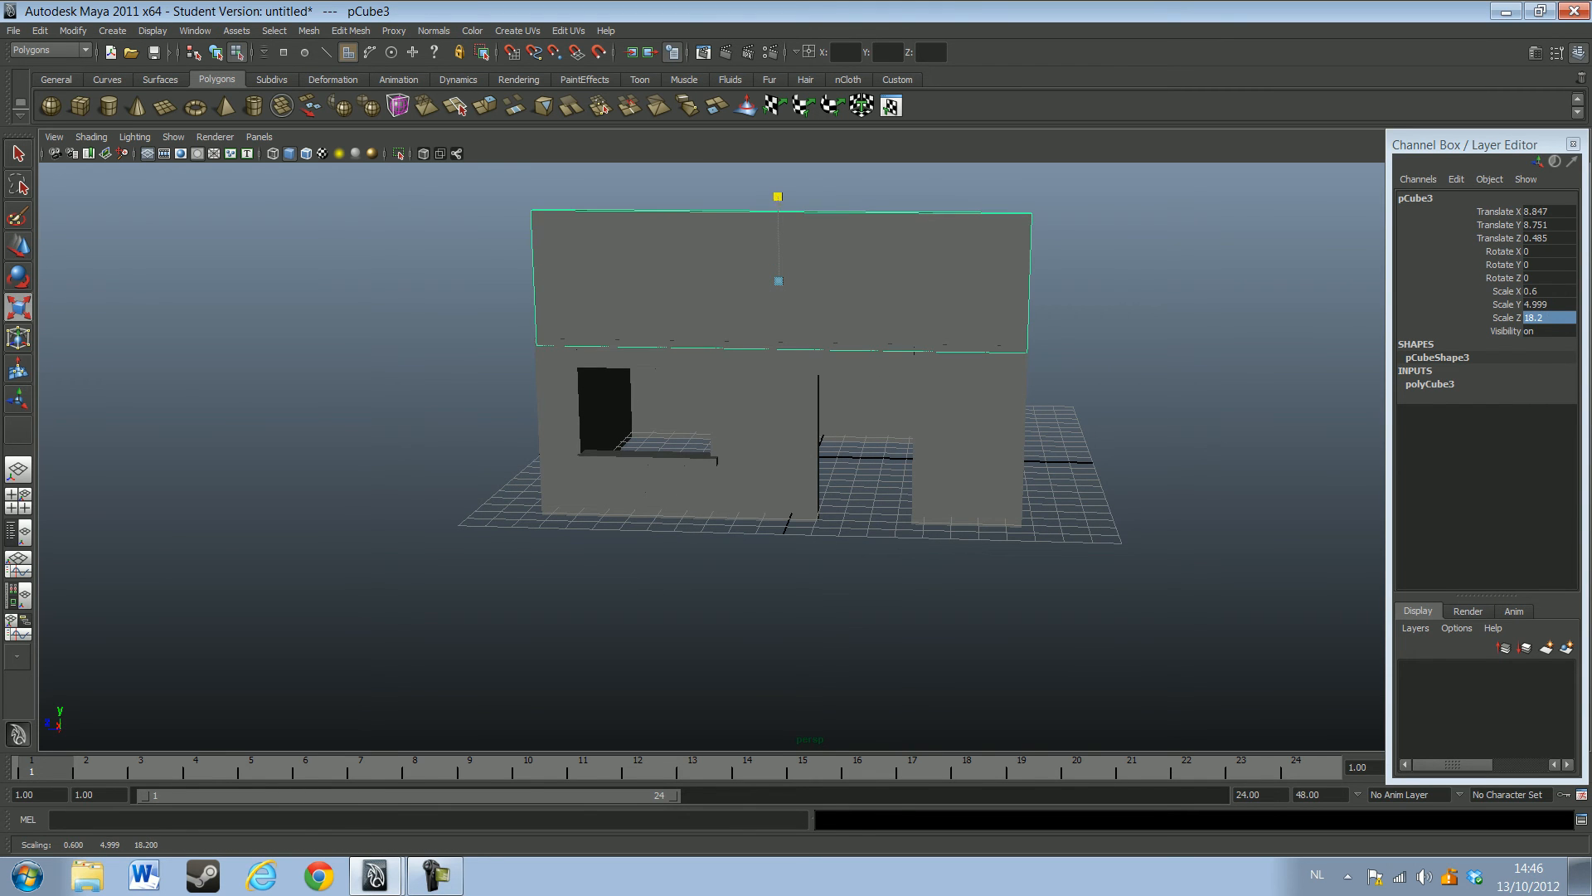
key(w)
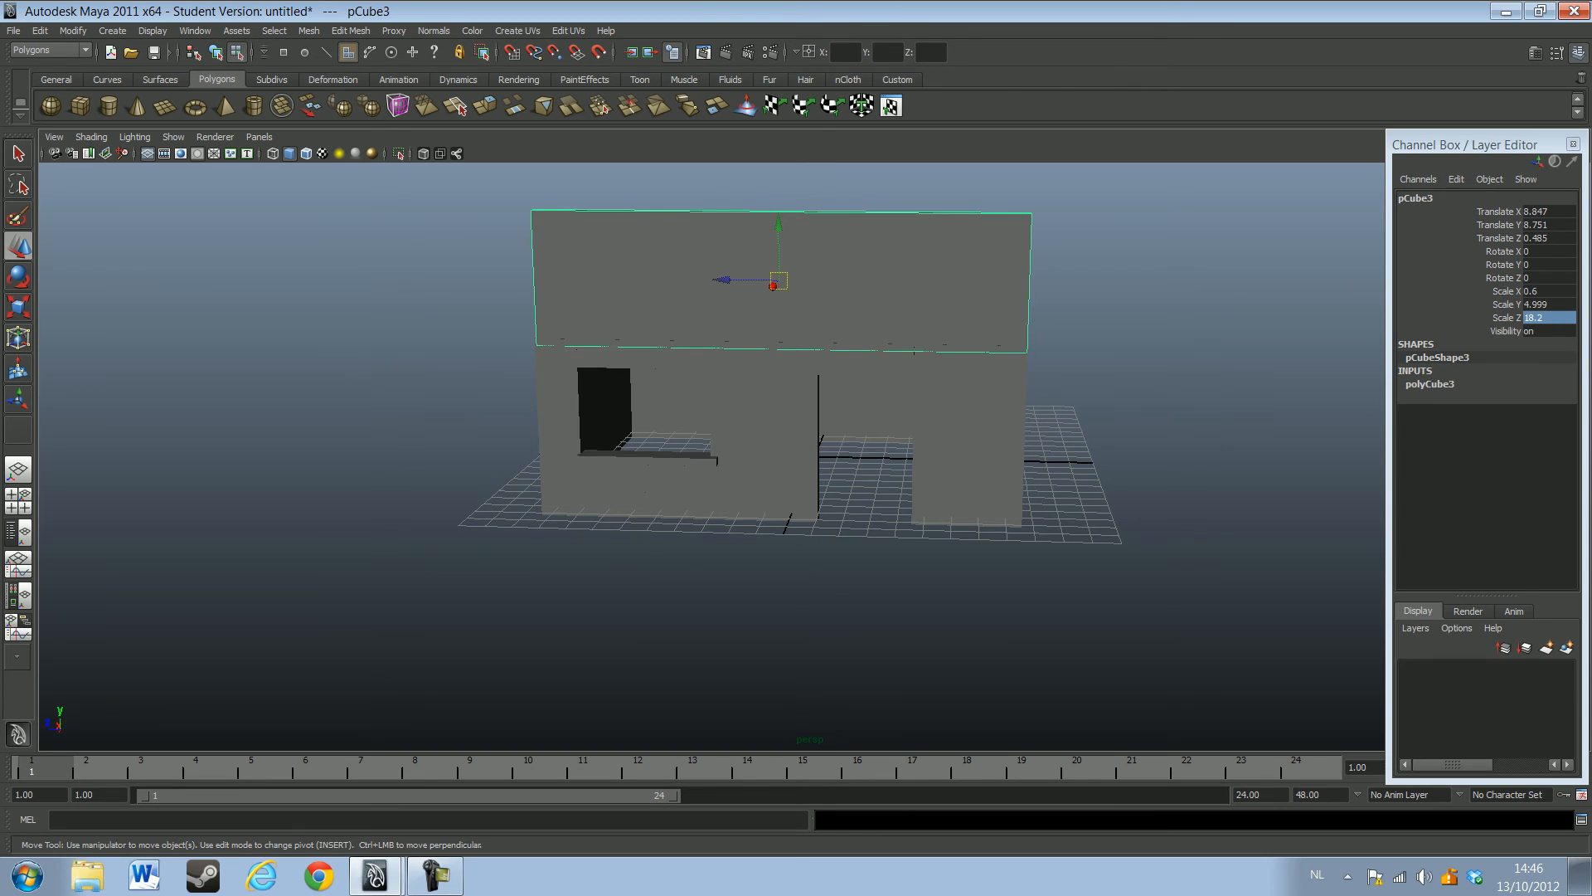
drag(778, 232, 778, 226)
alt+drag(830, 497, 1181, 522)
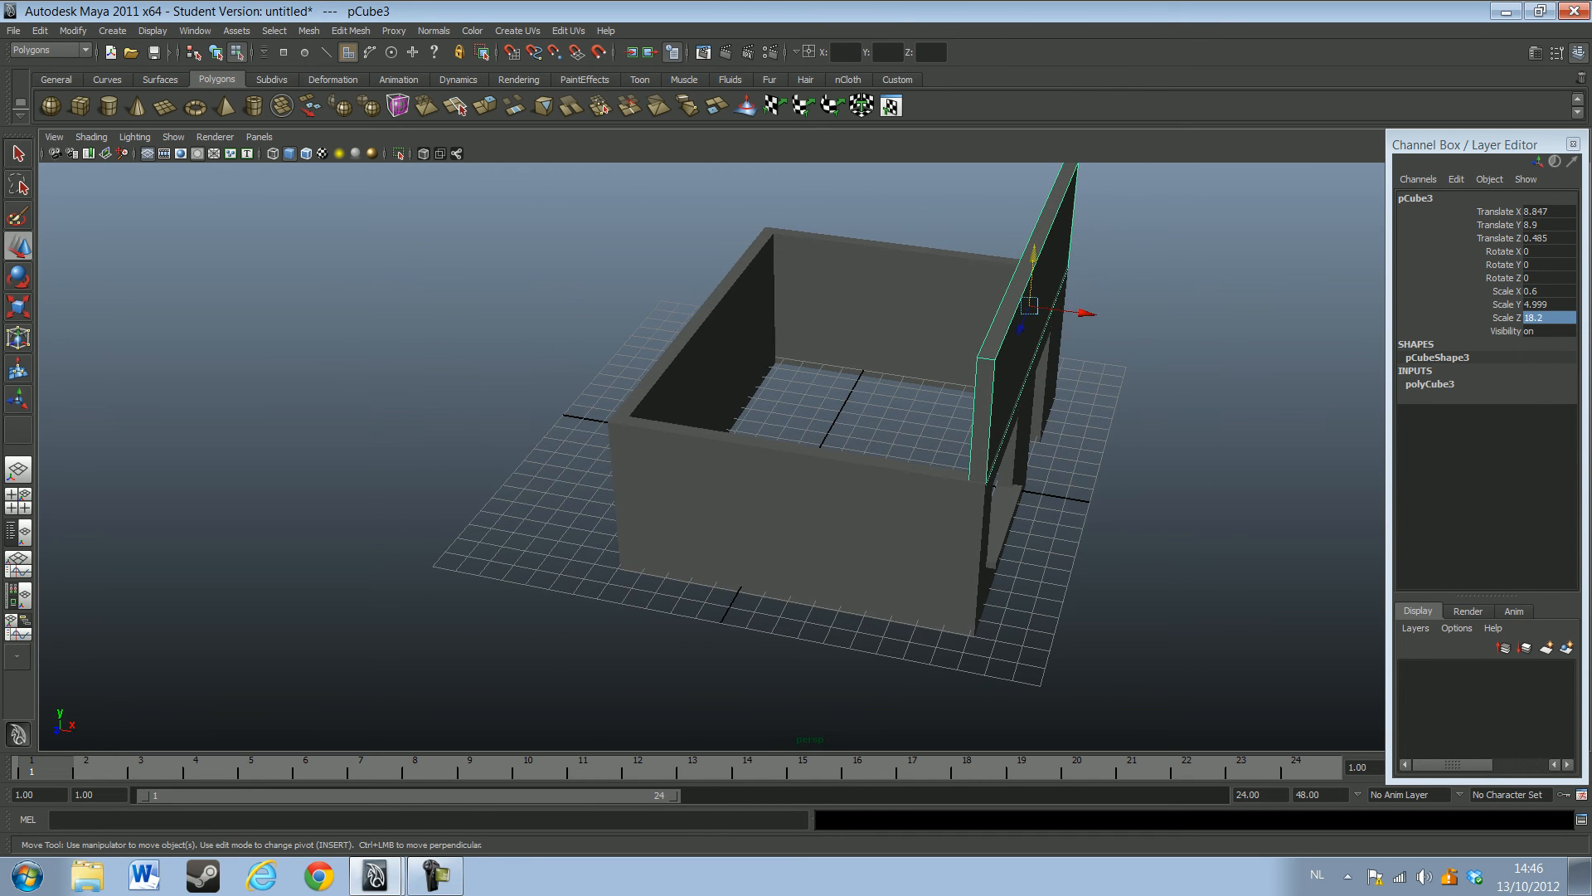
alt+drag(954, 431, 717, 361)
Set the block's Subdivisions Depth to 2 to split it down the middle
click(1430, 384)
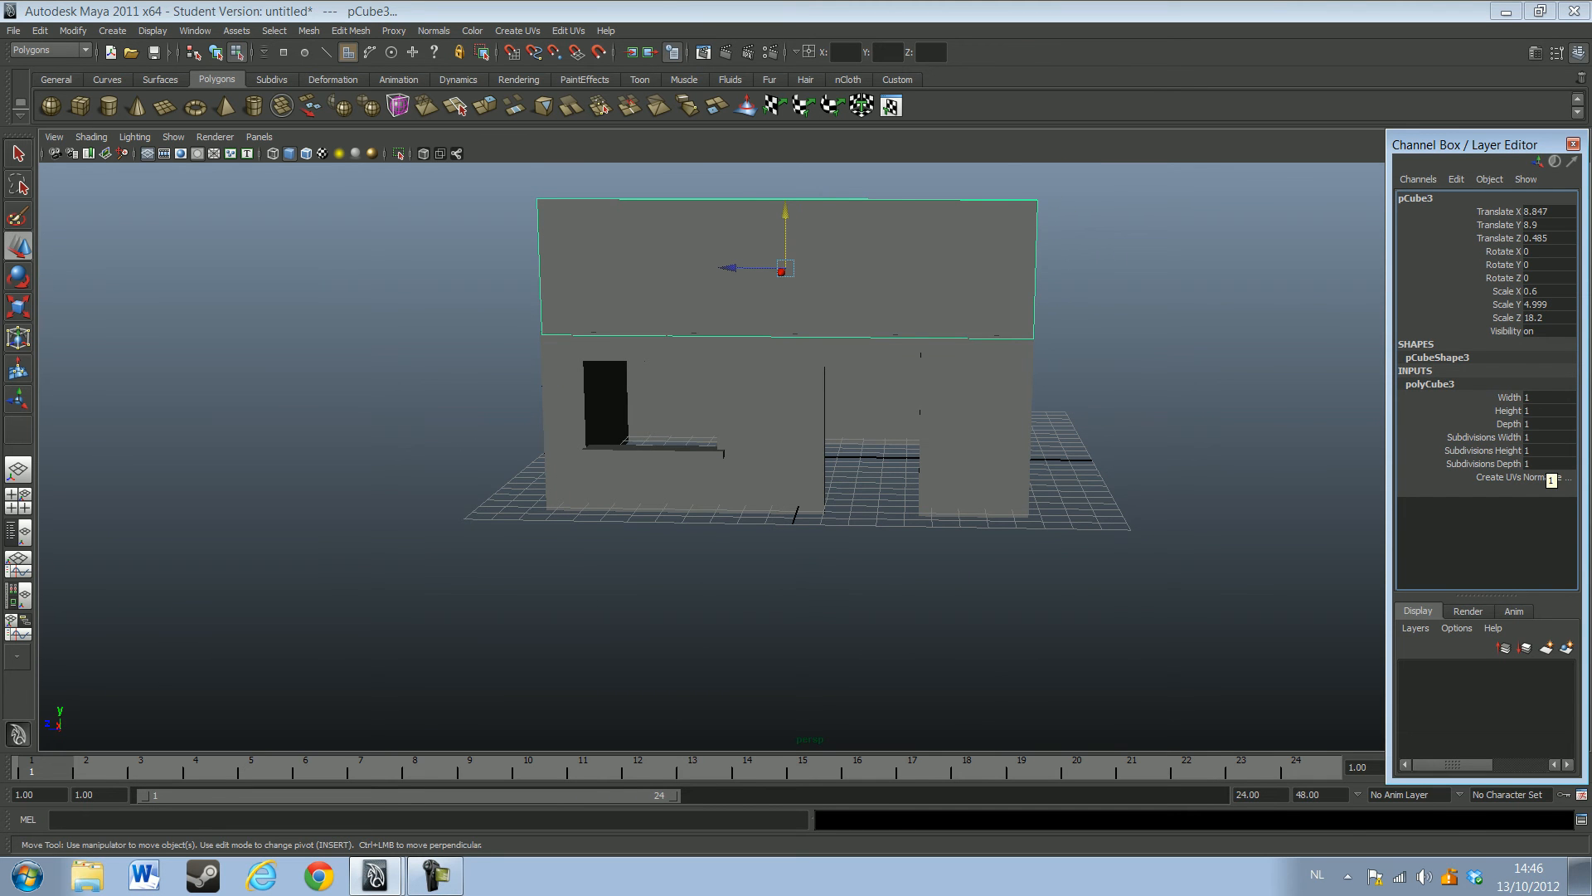
click(1547, 464)
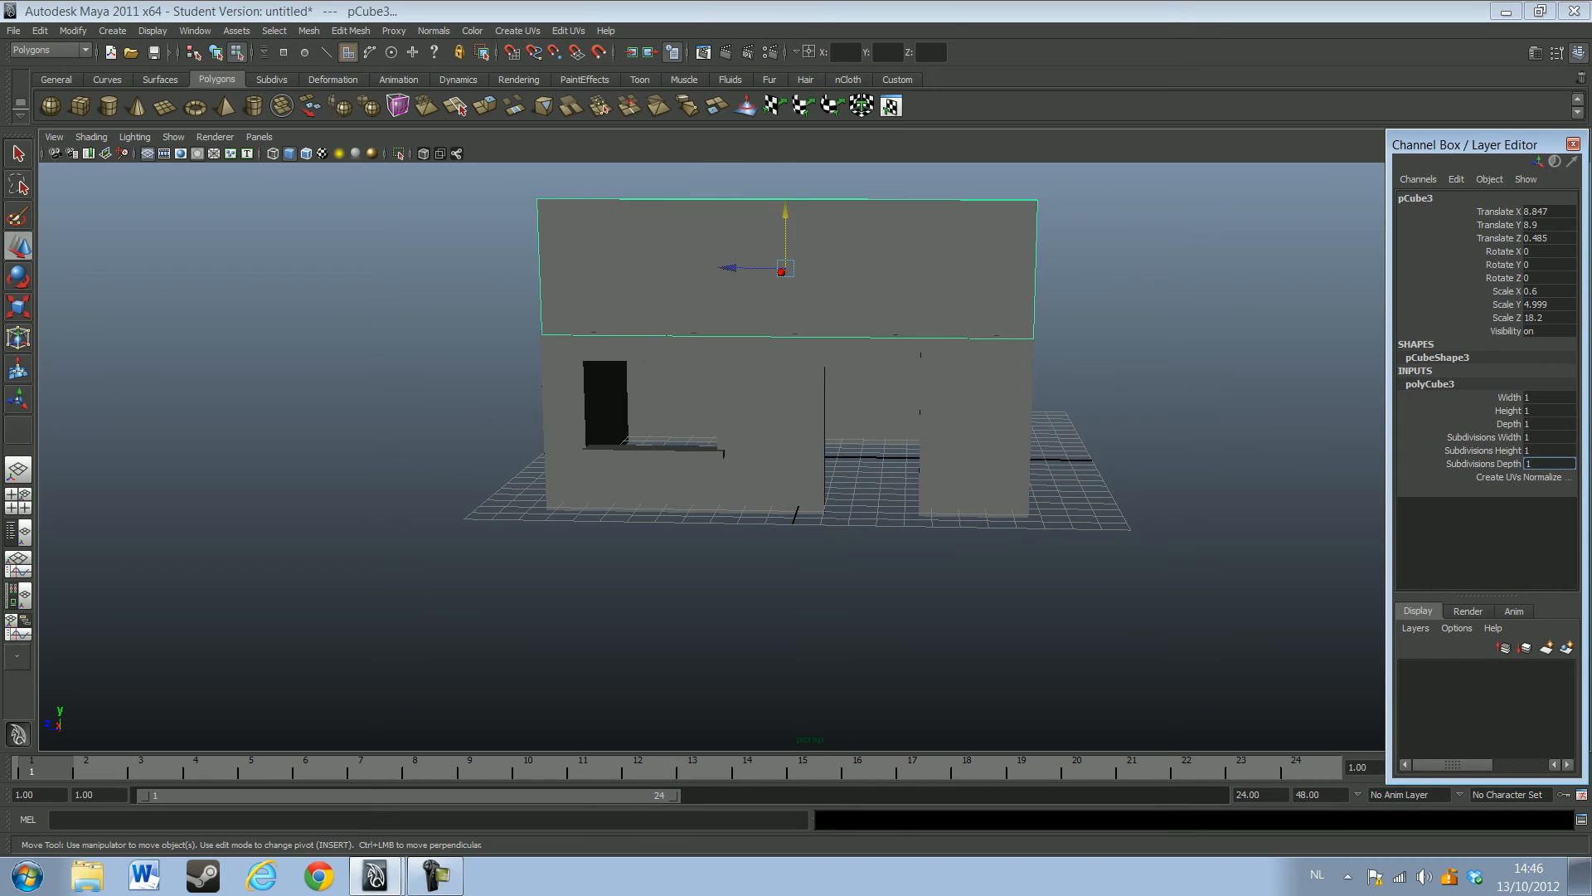
key(Return)
click(1548, 463)
key(Return)
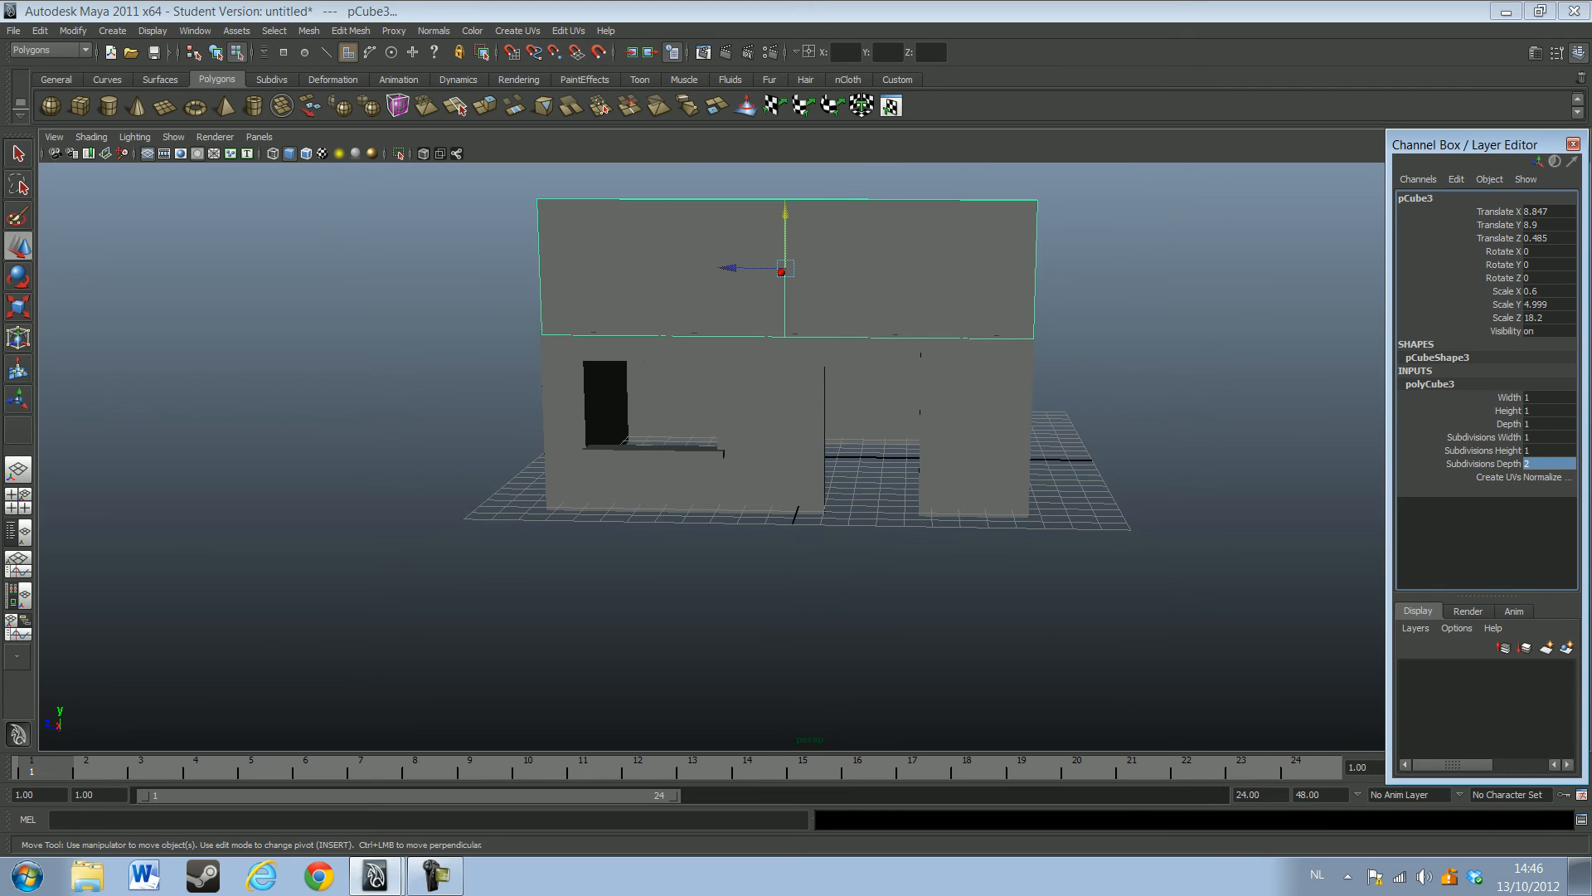
Lower the block's two outer top edges to the wall top to shape a triangular gable
alt+drag(796, 398, 867, 477)
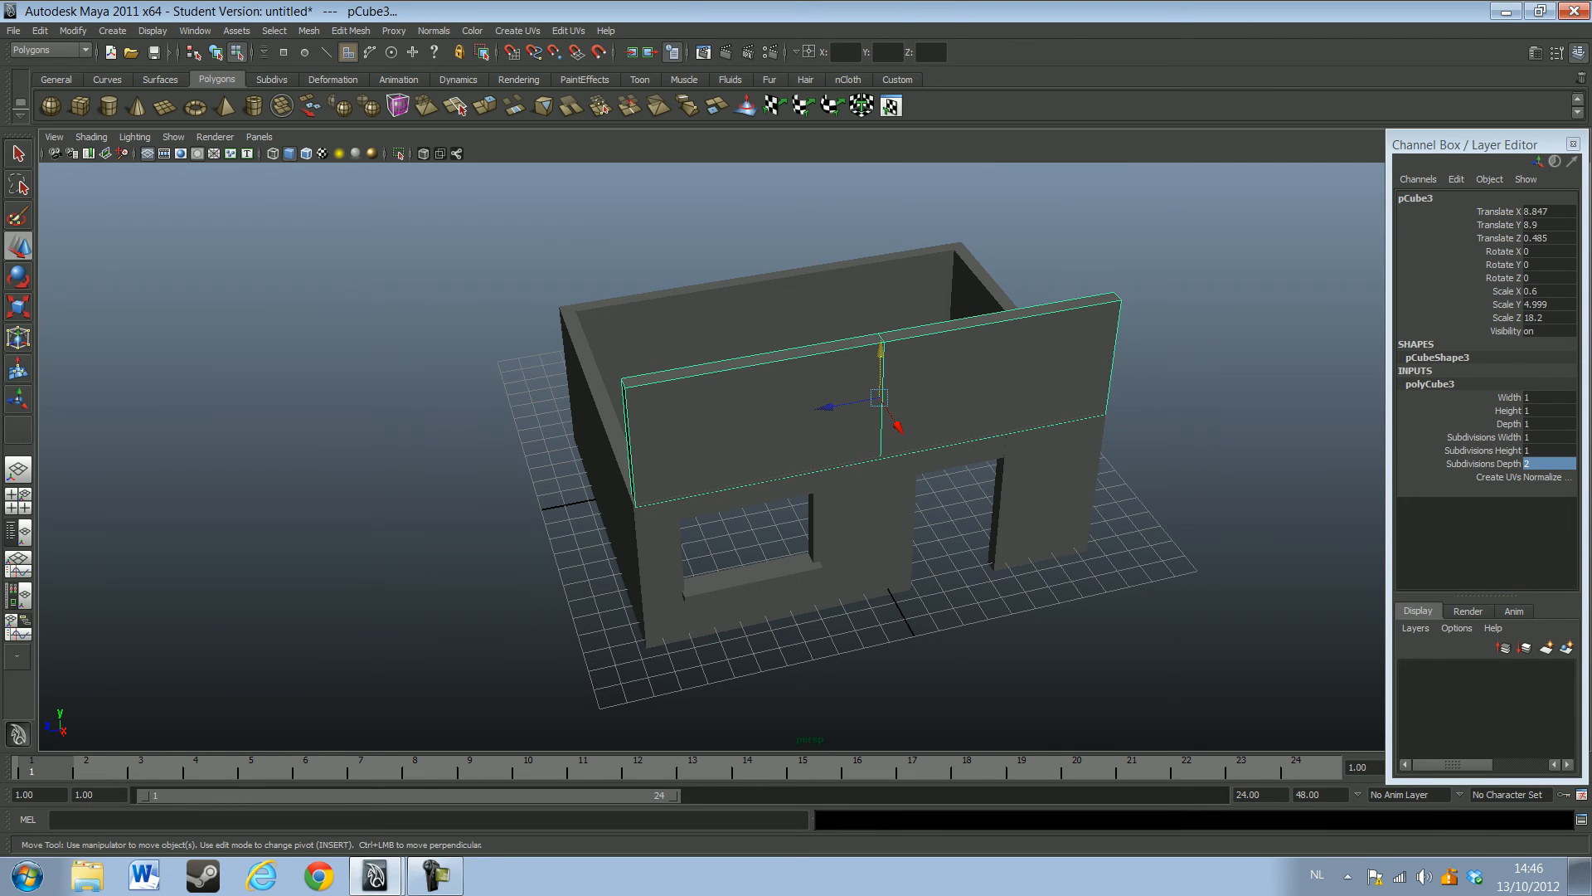
key(F10)
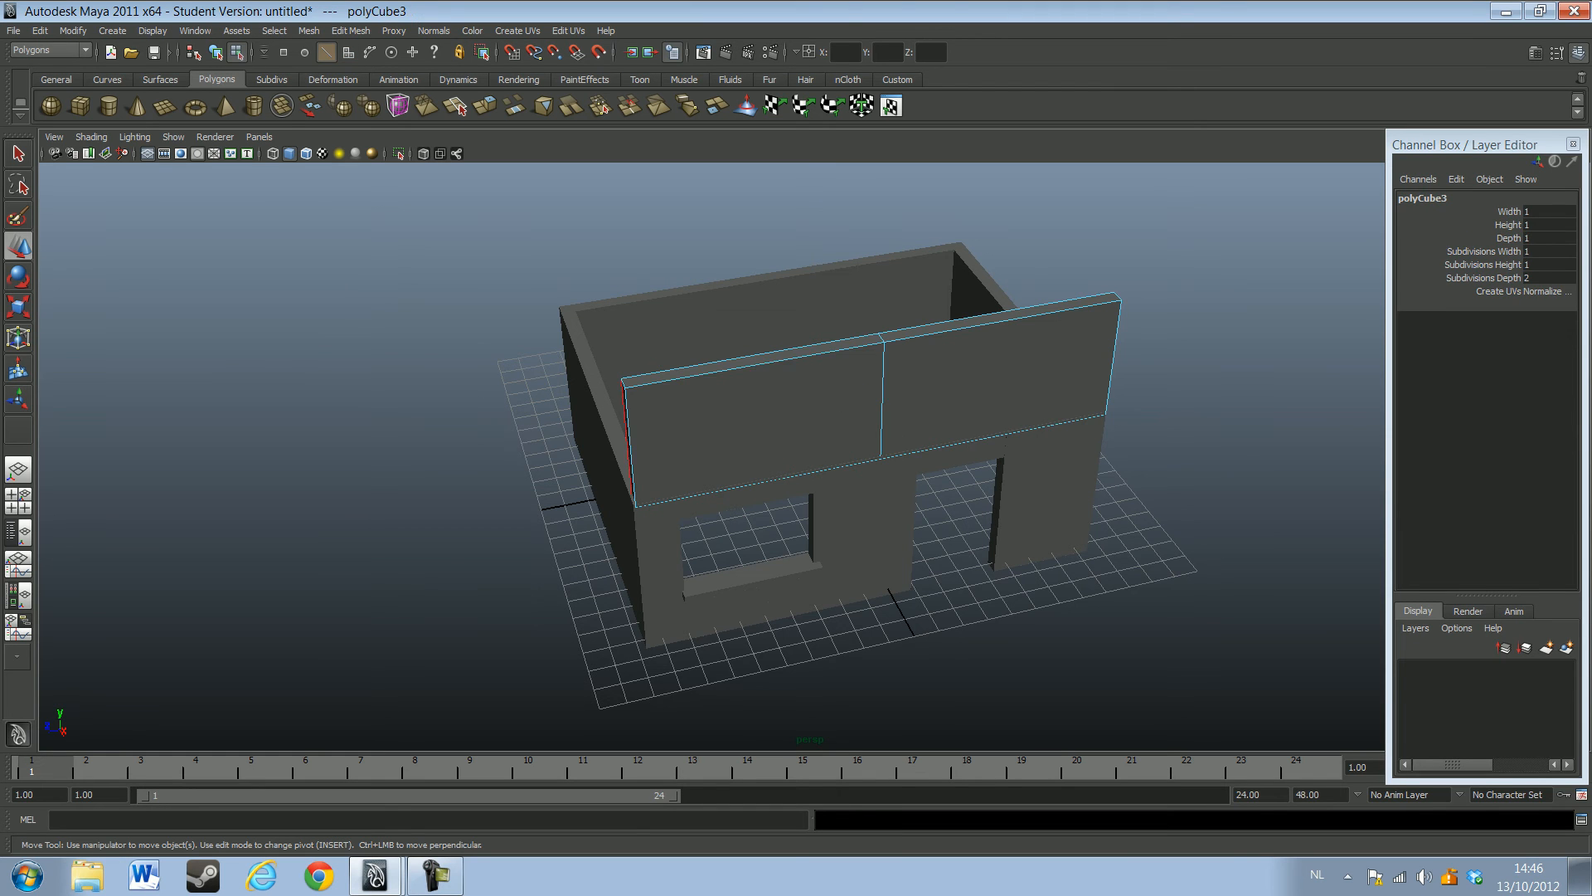
click(623, 383)
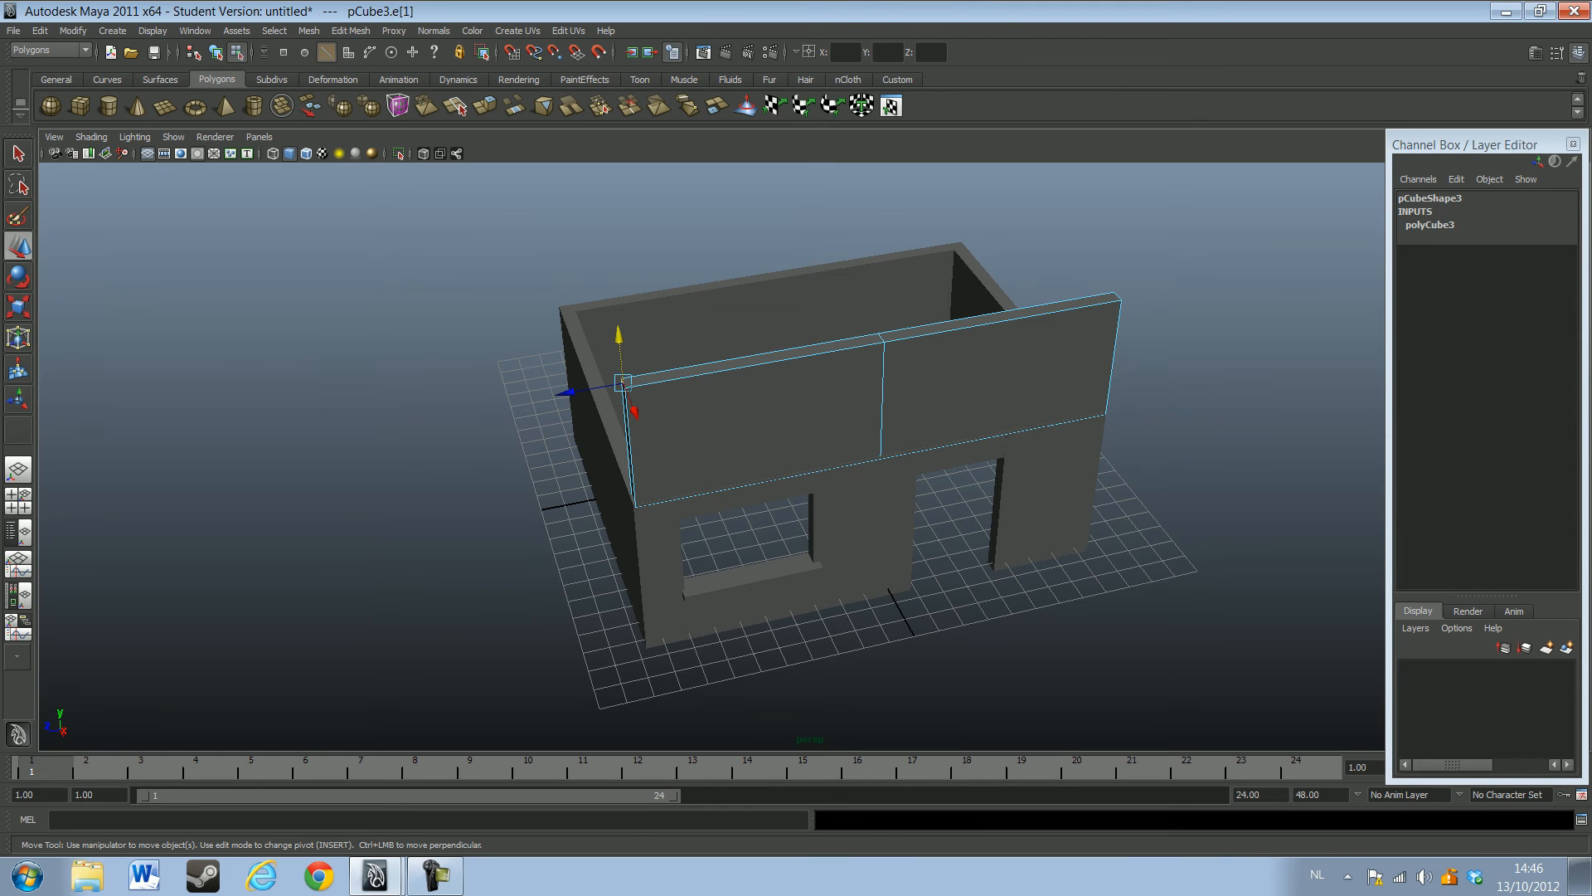
drag(620, 353, 505, 475)
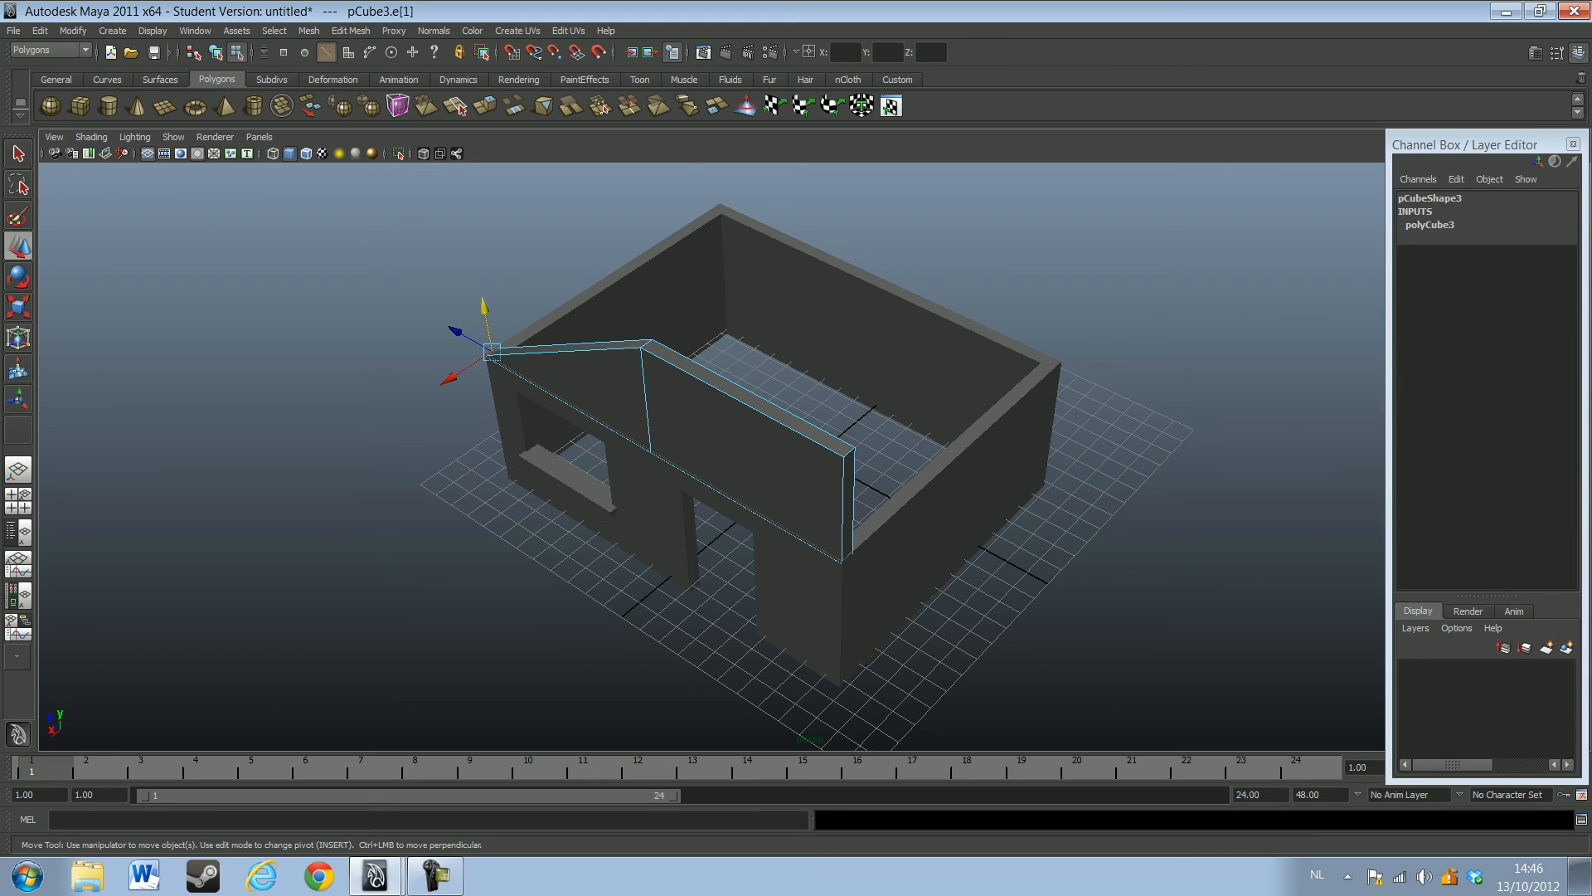
click(853, 498)
drag(850, 412, 1107, 533)
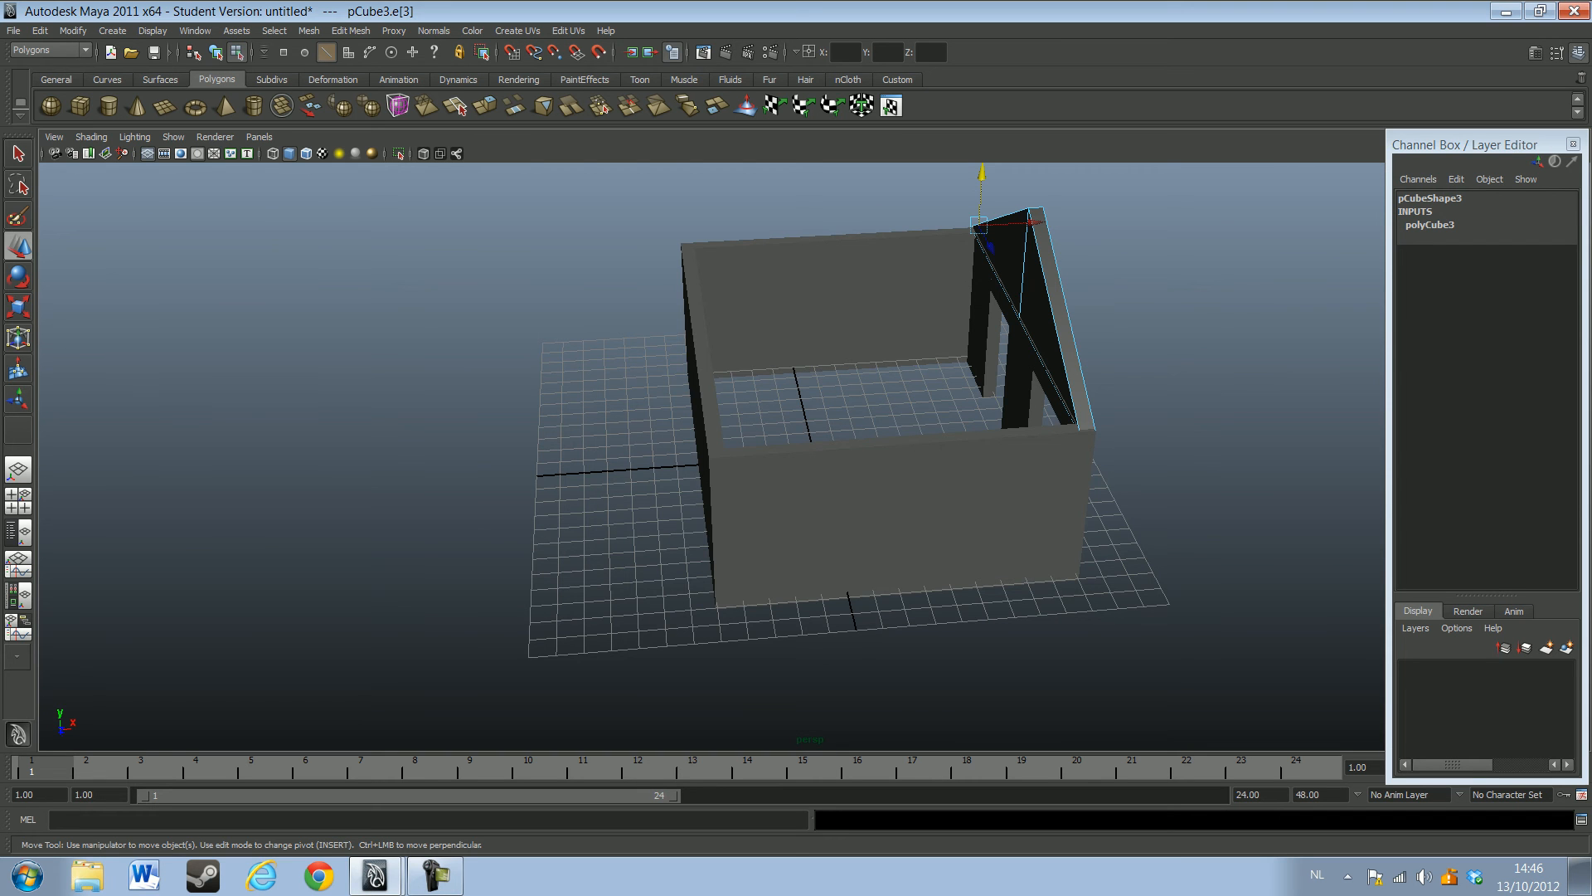
Duplicate the gable and move the copy onto the opposite wall at about Translate X -4.752
key(F8)
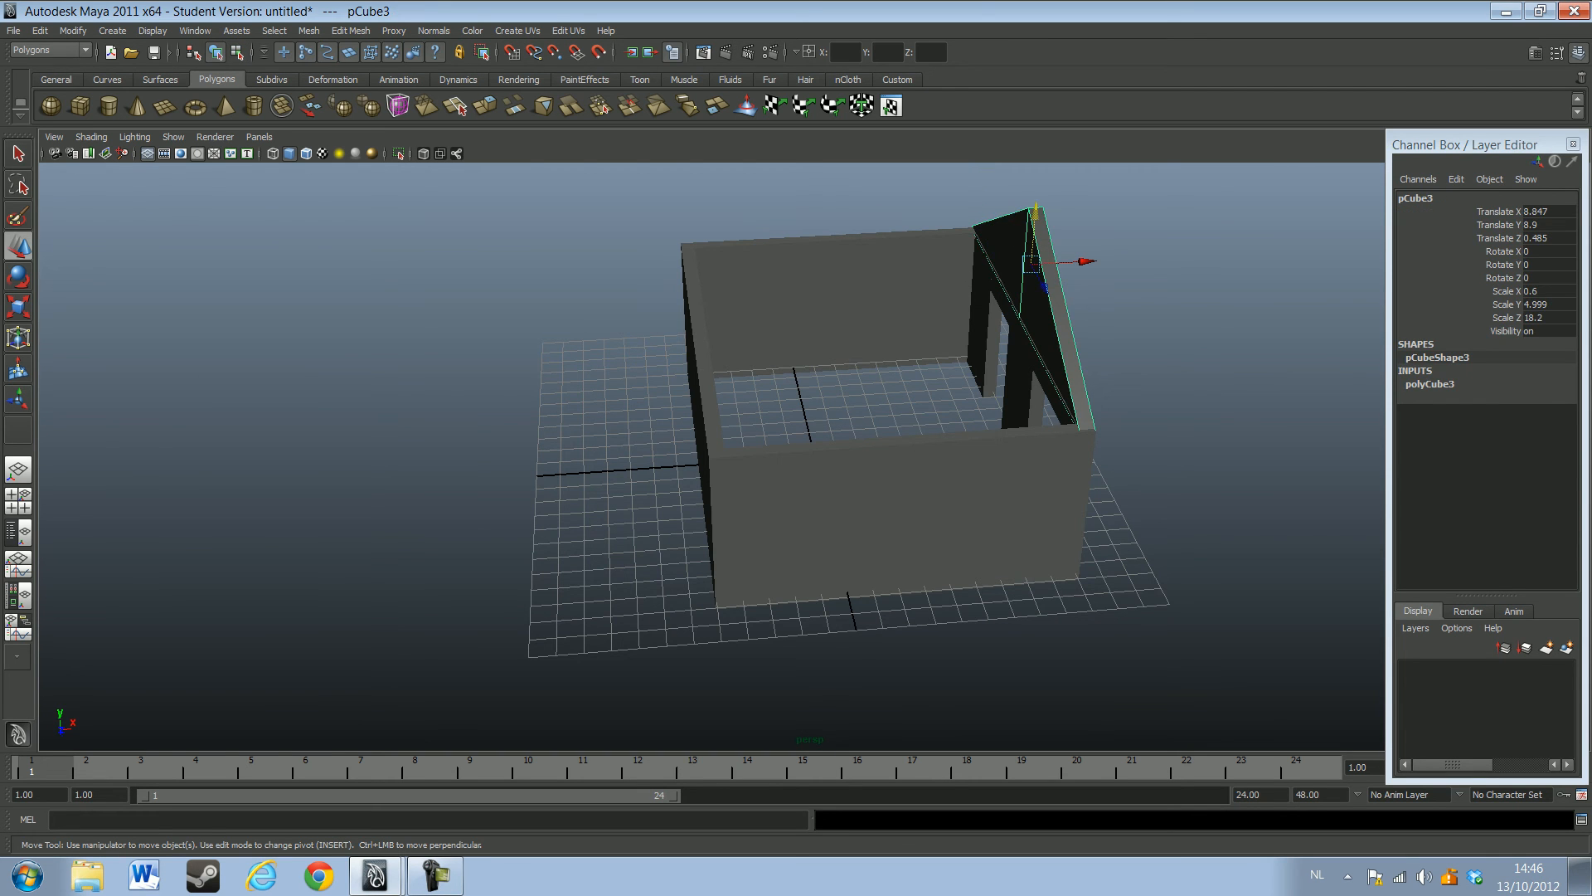
key(ctrl+d)
drag(1082, 261, 759, 280)
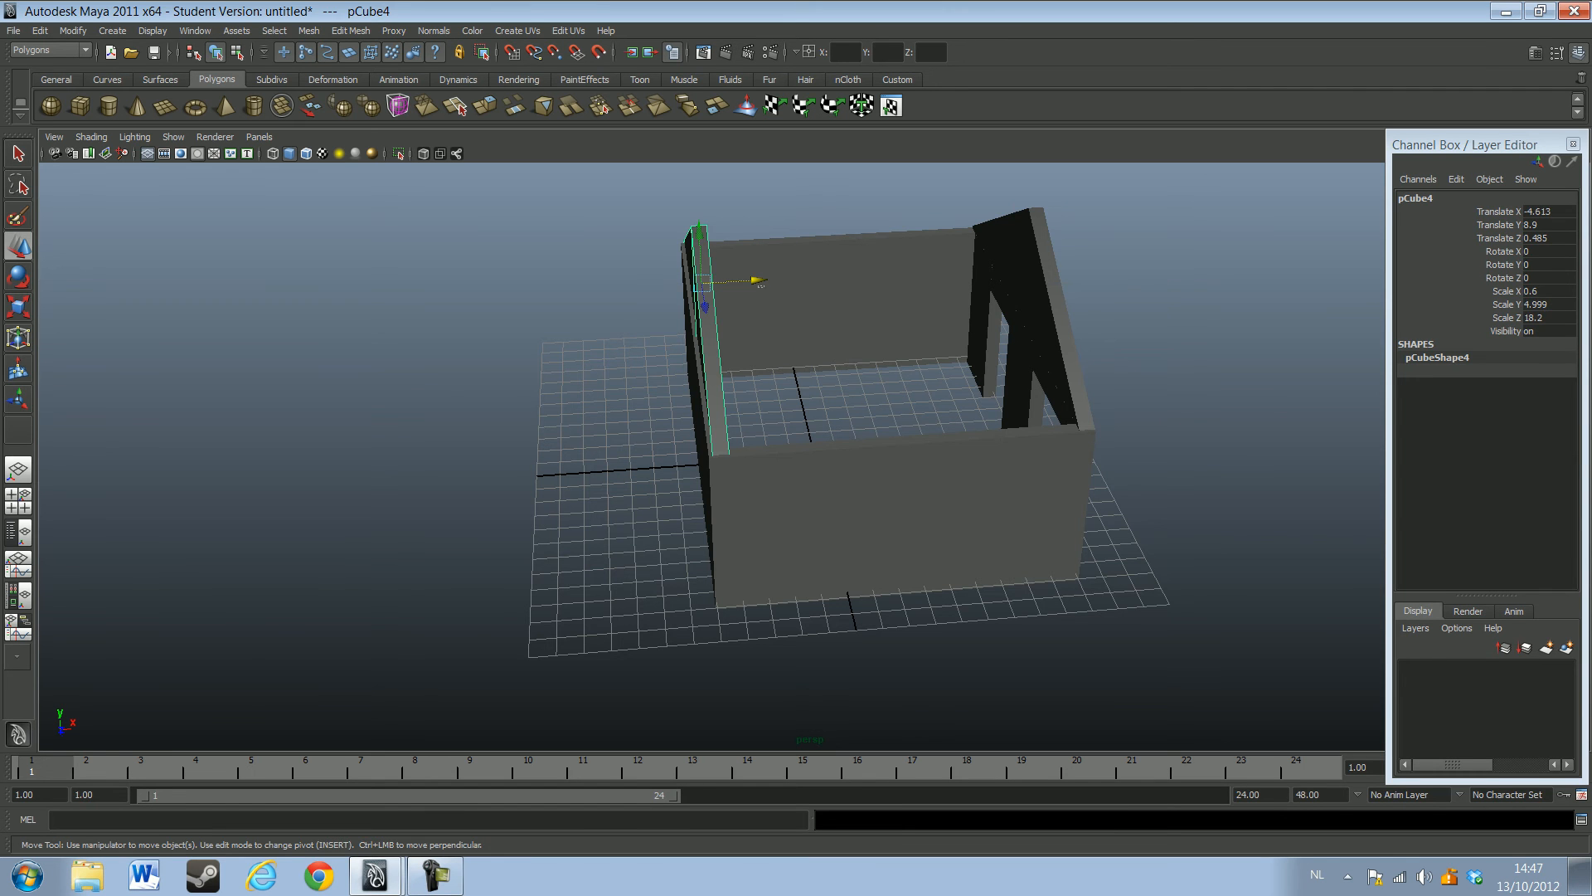
click(618, 274)
click(714, 348)
drag(759, 280, 754, 280)
alt+drag(705, 373, 1115, 398)
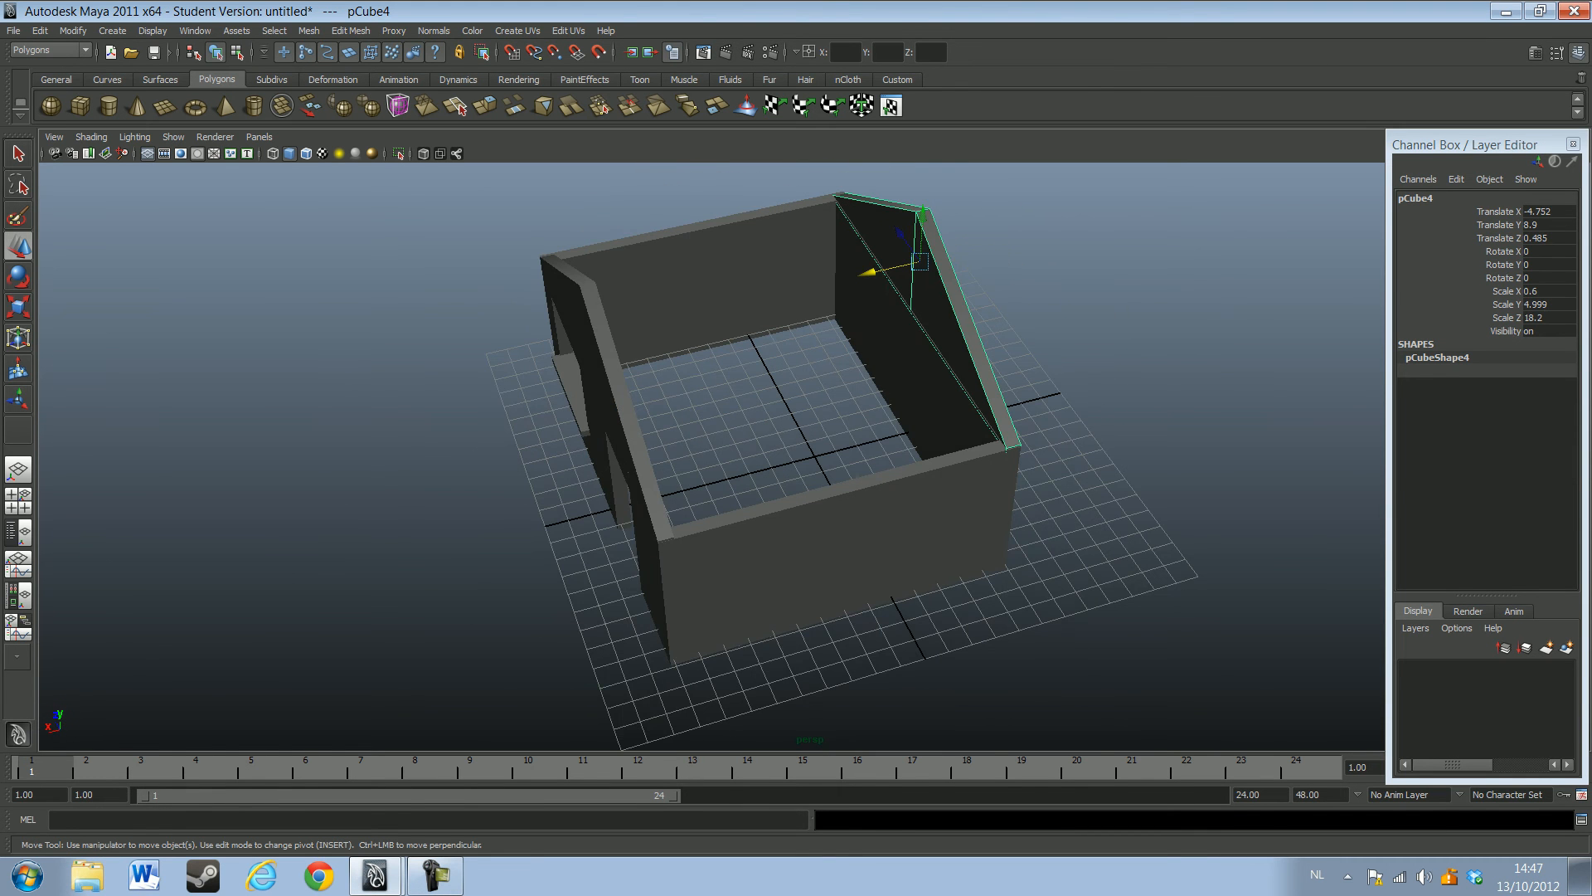
Combine the two gables into one polygon object and select the combined mesh
shift+click(622, 399)
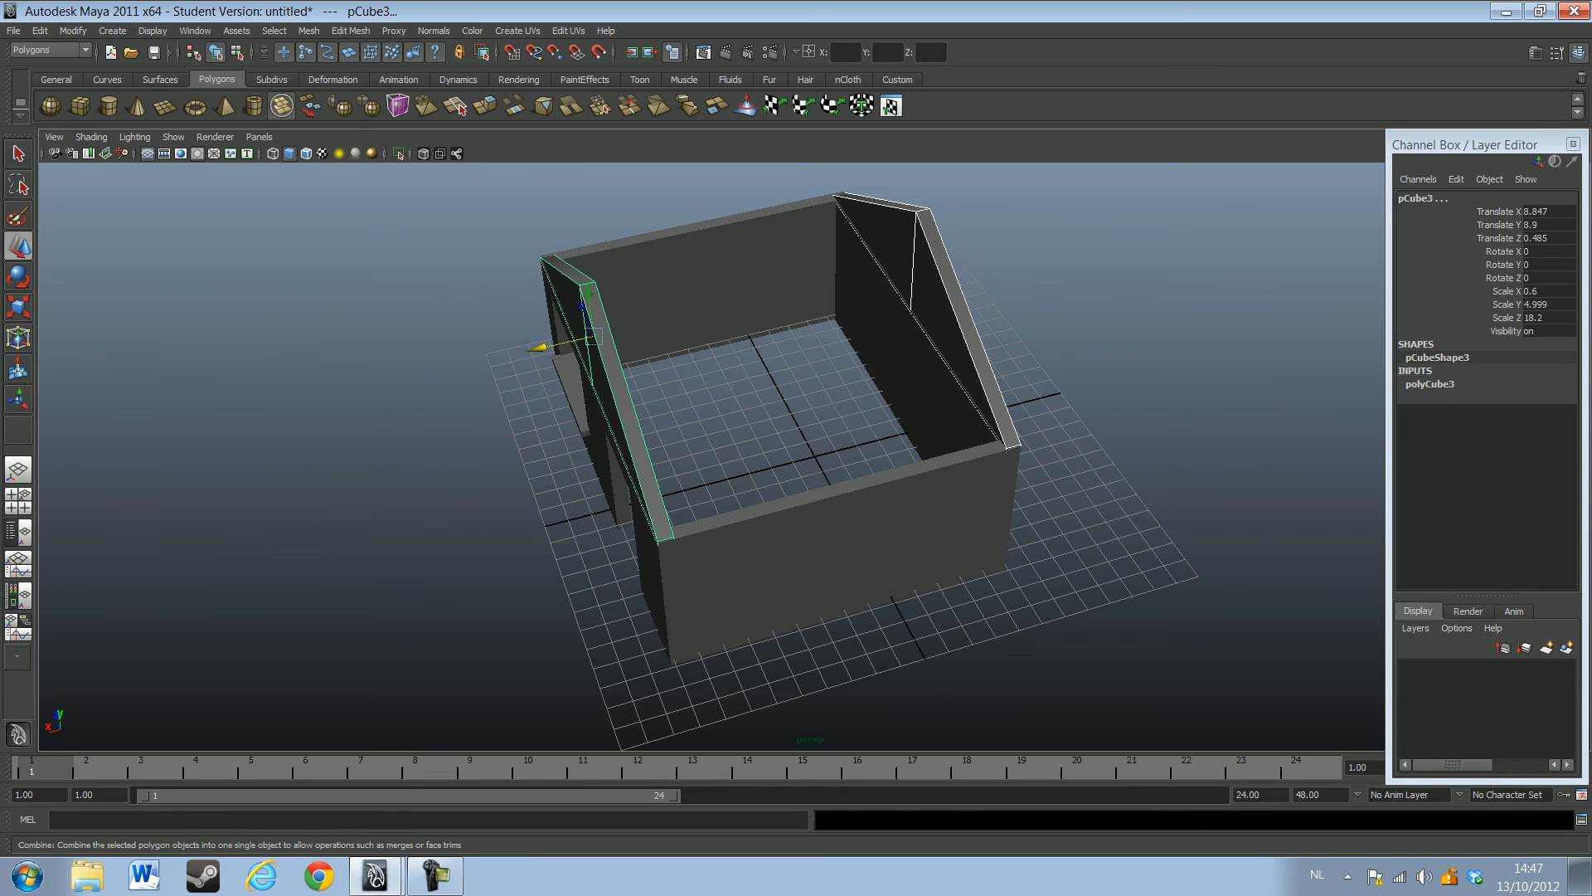
click(282, 106)
alt+drag(530, 431, 979, 342)
click(862, 241)
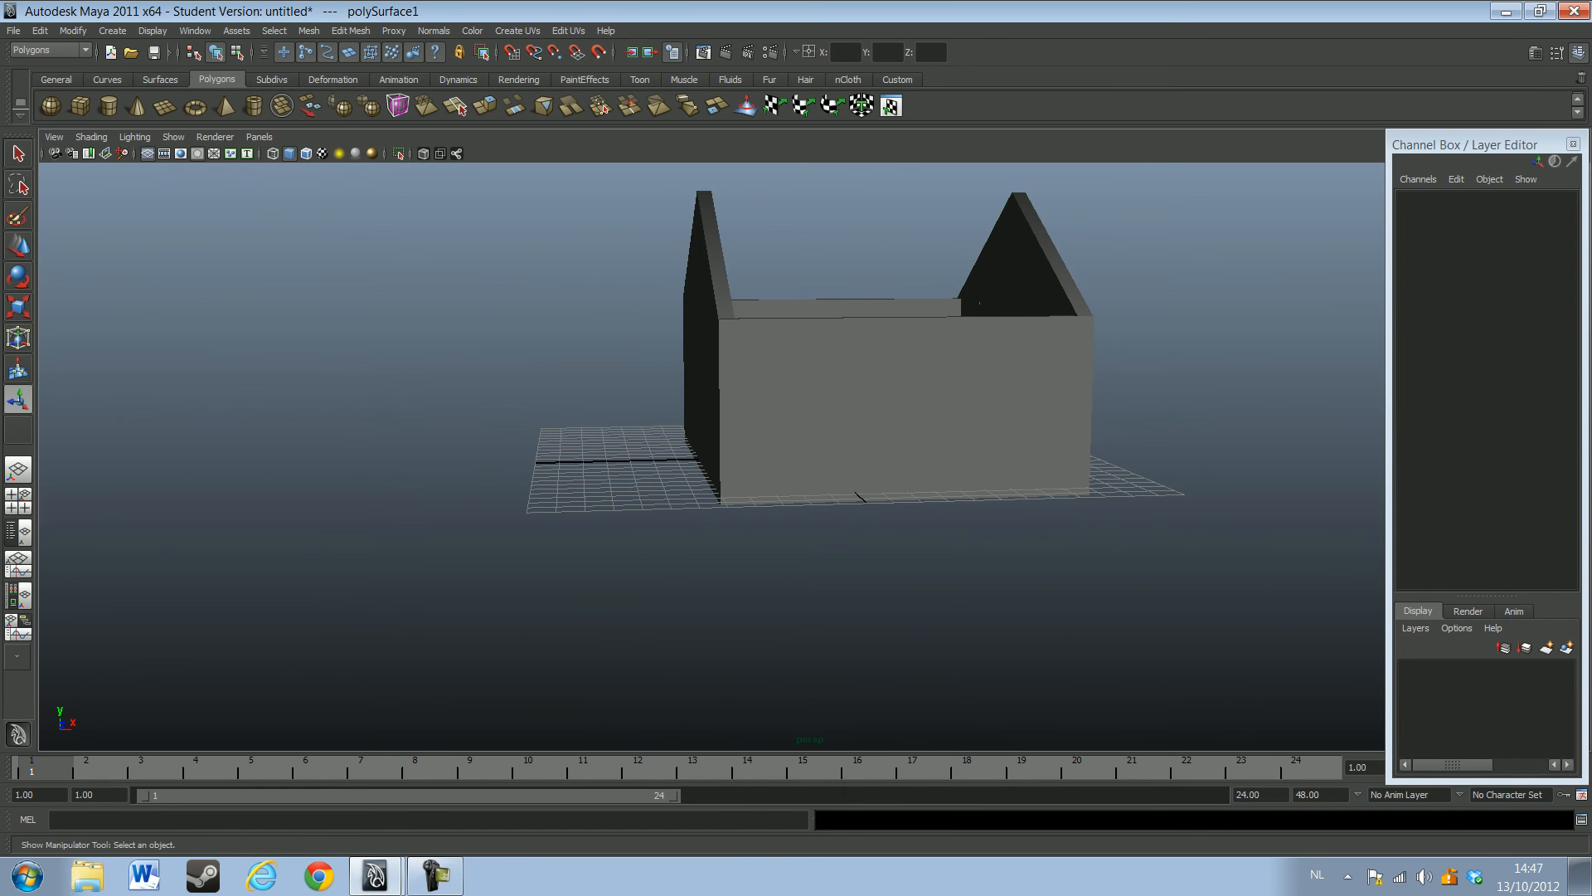
click(904, 390)
click(1024, 257)
alt+drag(1020, 273, 1040, 347)
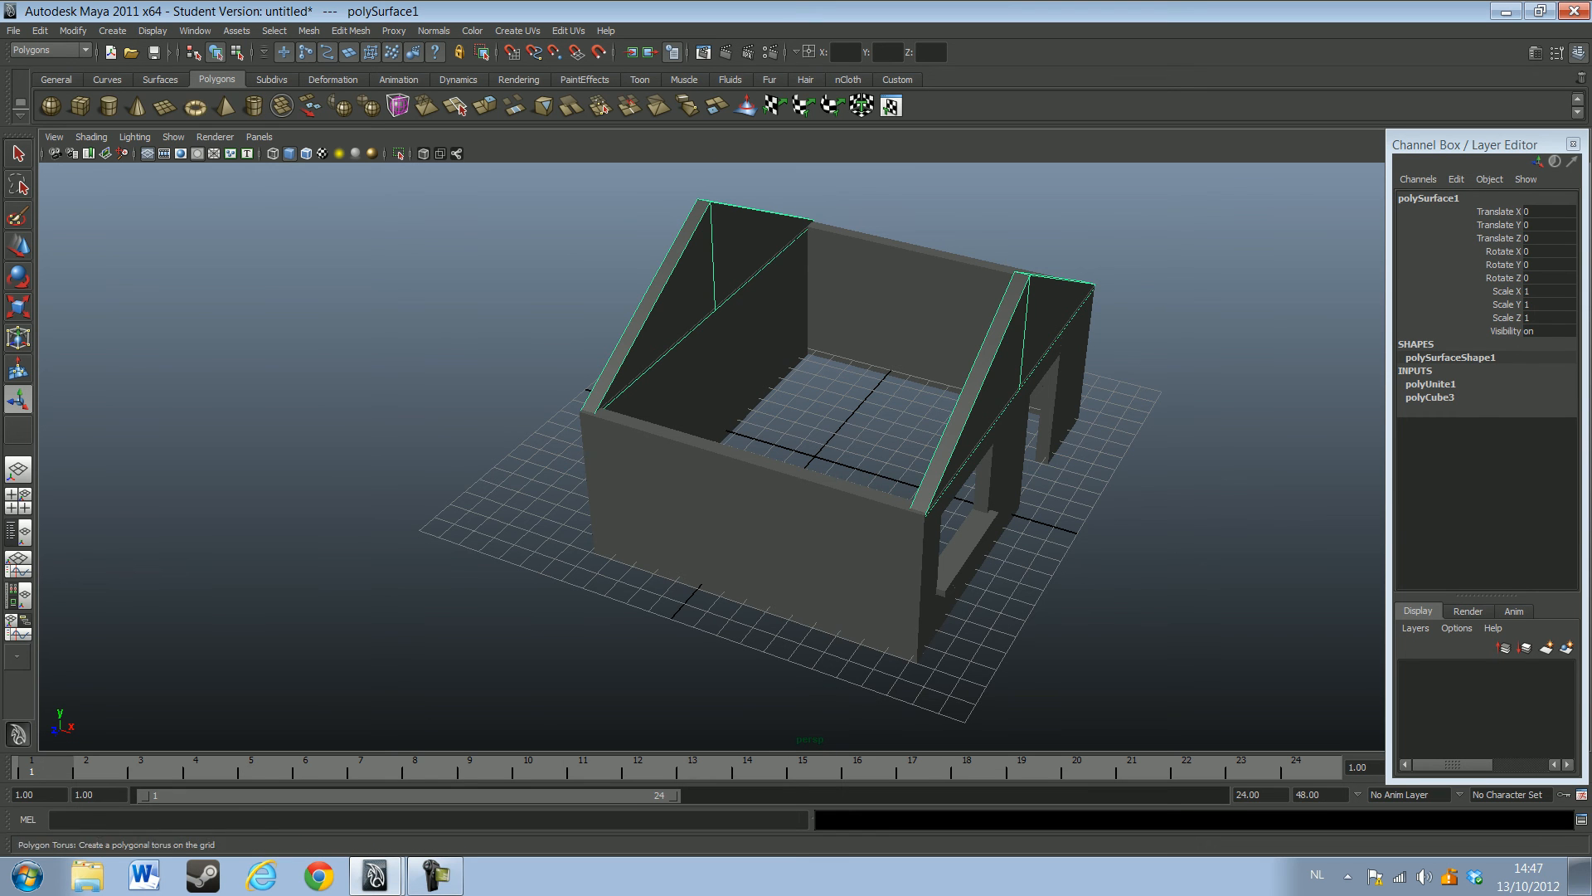
Create a polygon cube and raise it between the gables to about Translate Y 10.41
click(19, 306)
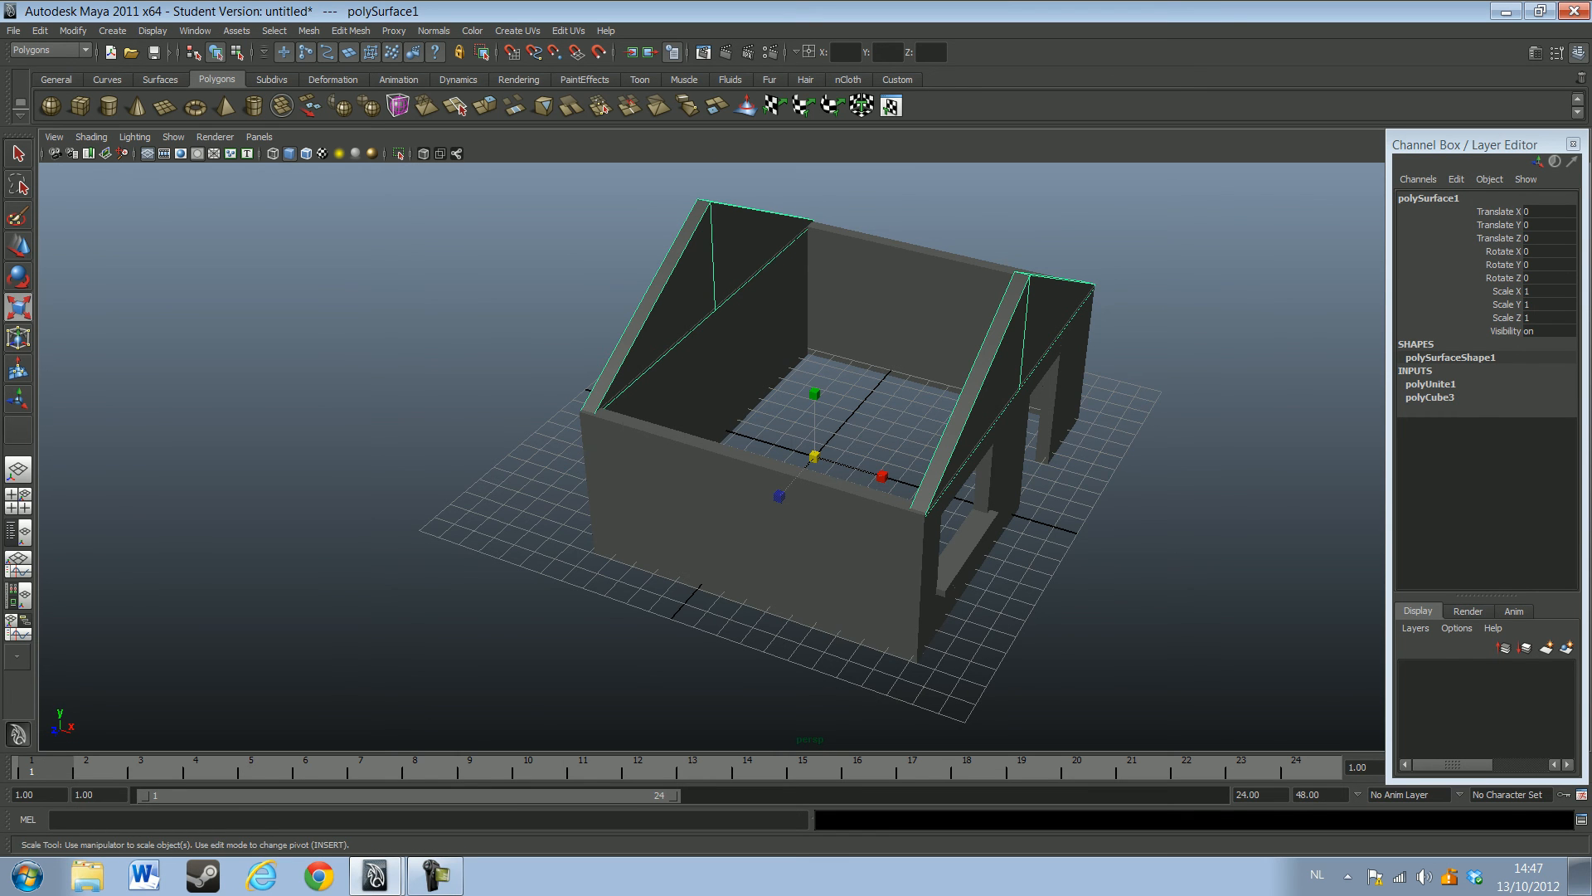
mouse_move(747, 373)
alt+mouse_down()
mouse_move(748, 415)
mouse_move(720, 383)
alt+mouse_up()
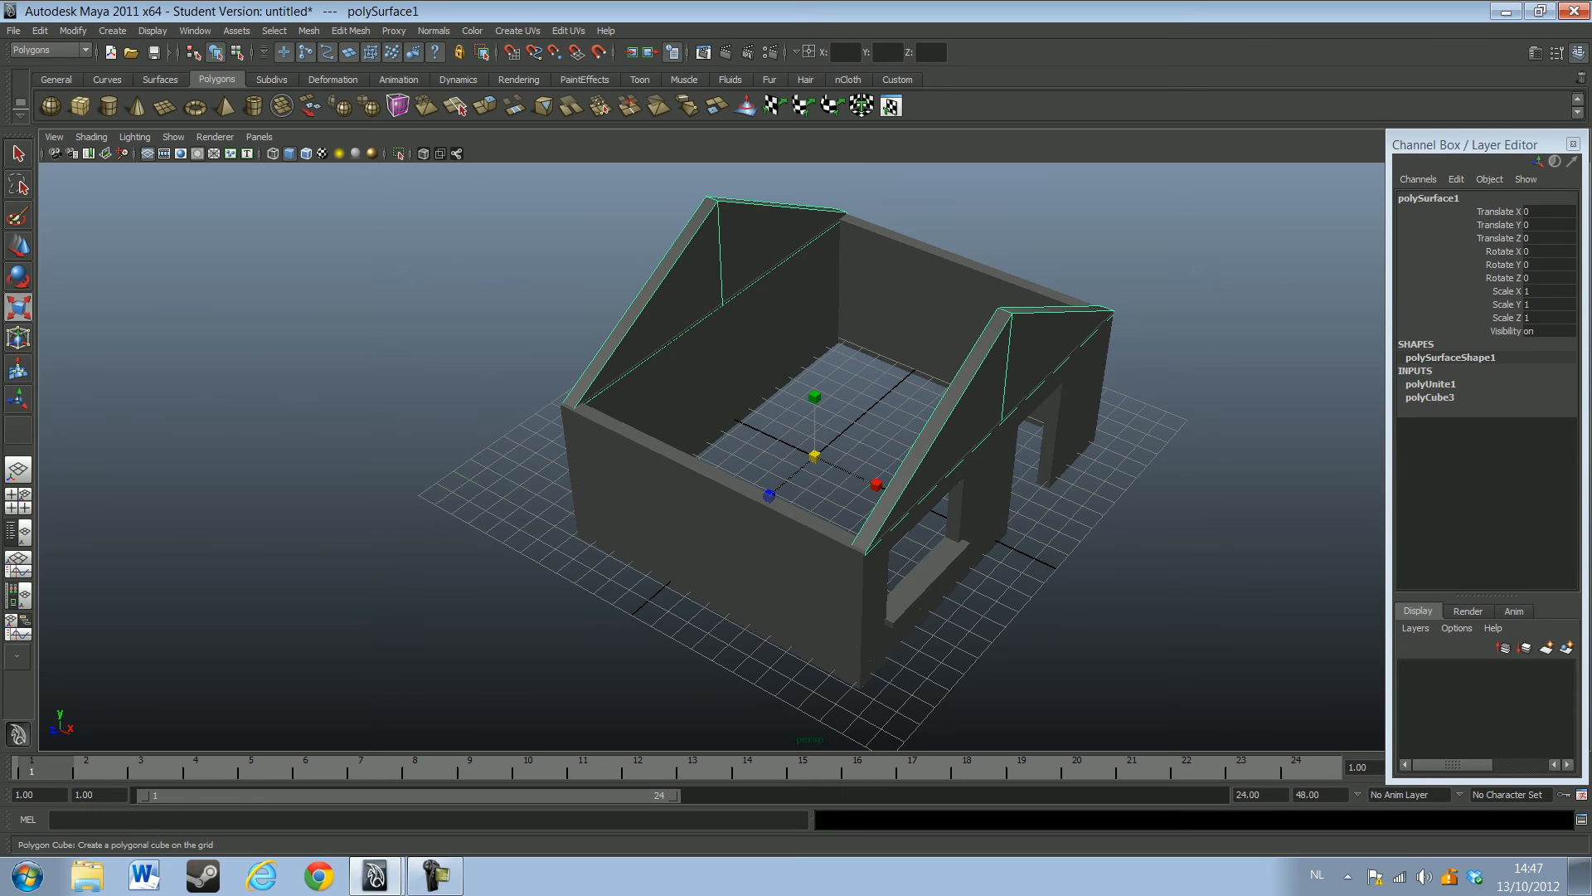
click(80, 105)
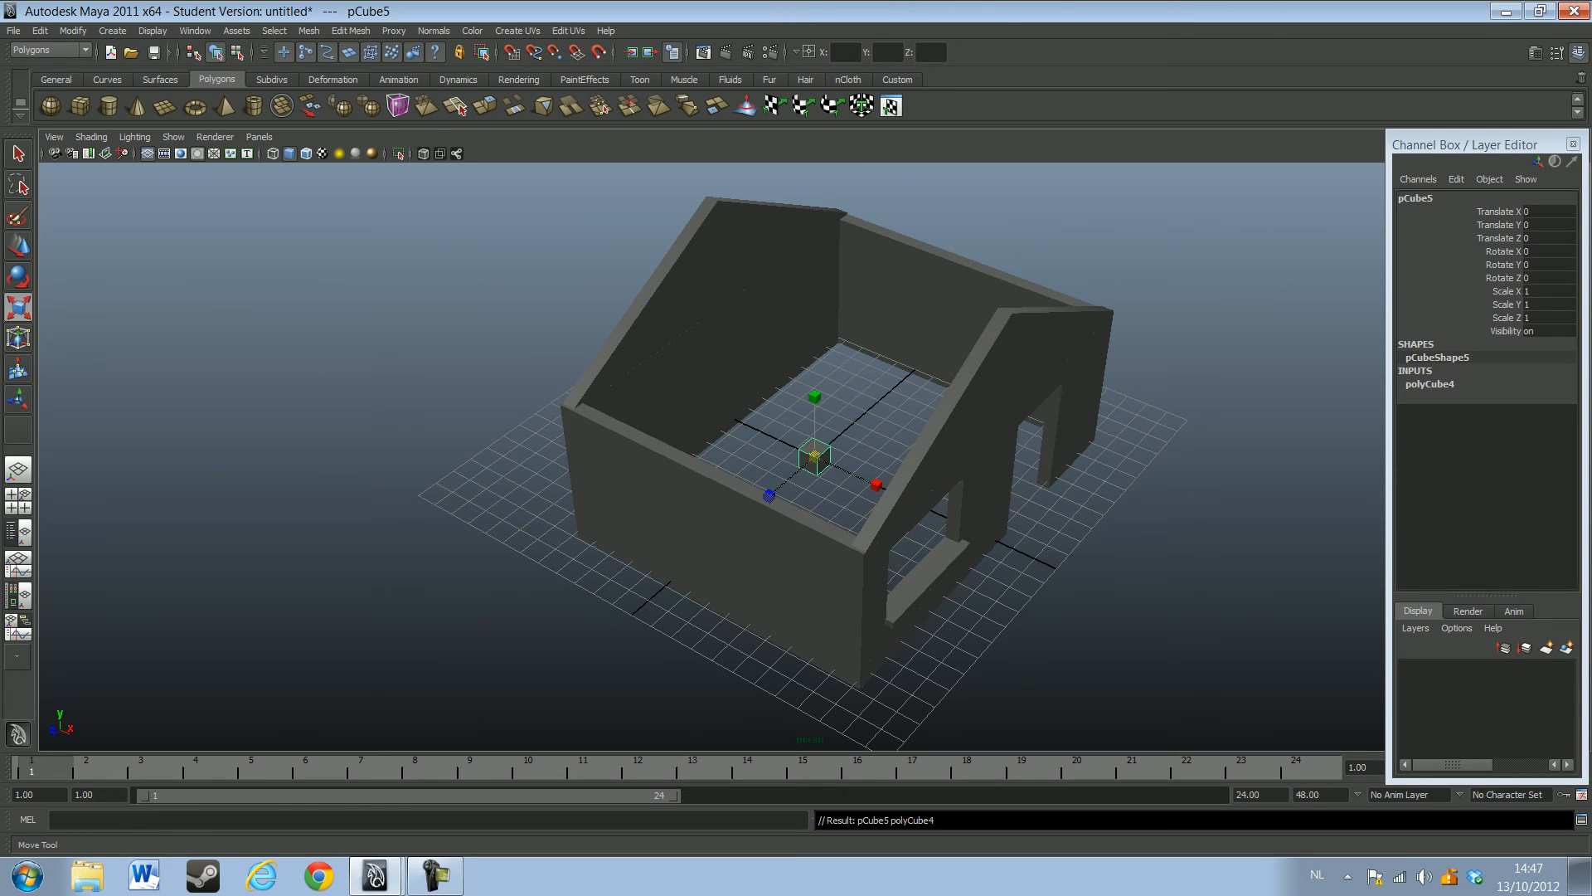
key(w)
drag(814, 413, 974, 74)
drag(814, 189, 815, 160)
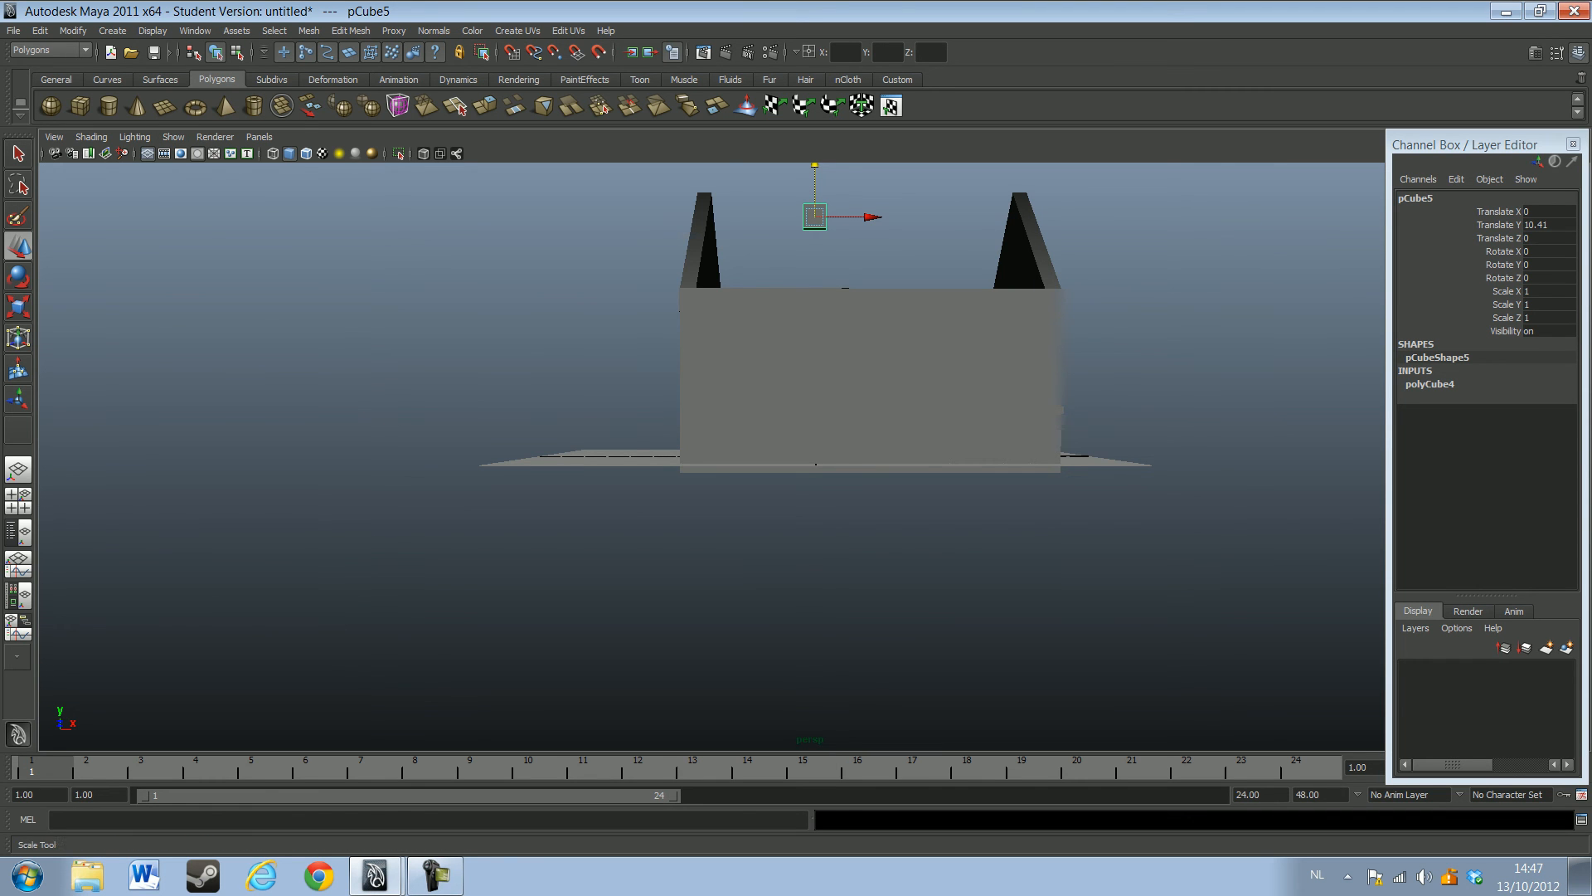
Shape the cube into a ridge beam between the gables, about 13.486 by 0.734 by 0.734 in scale, at Translate X 1.84
key(r)
drag(889, 217, 1588, 218)
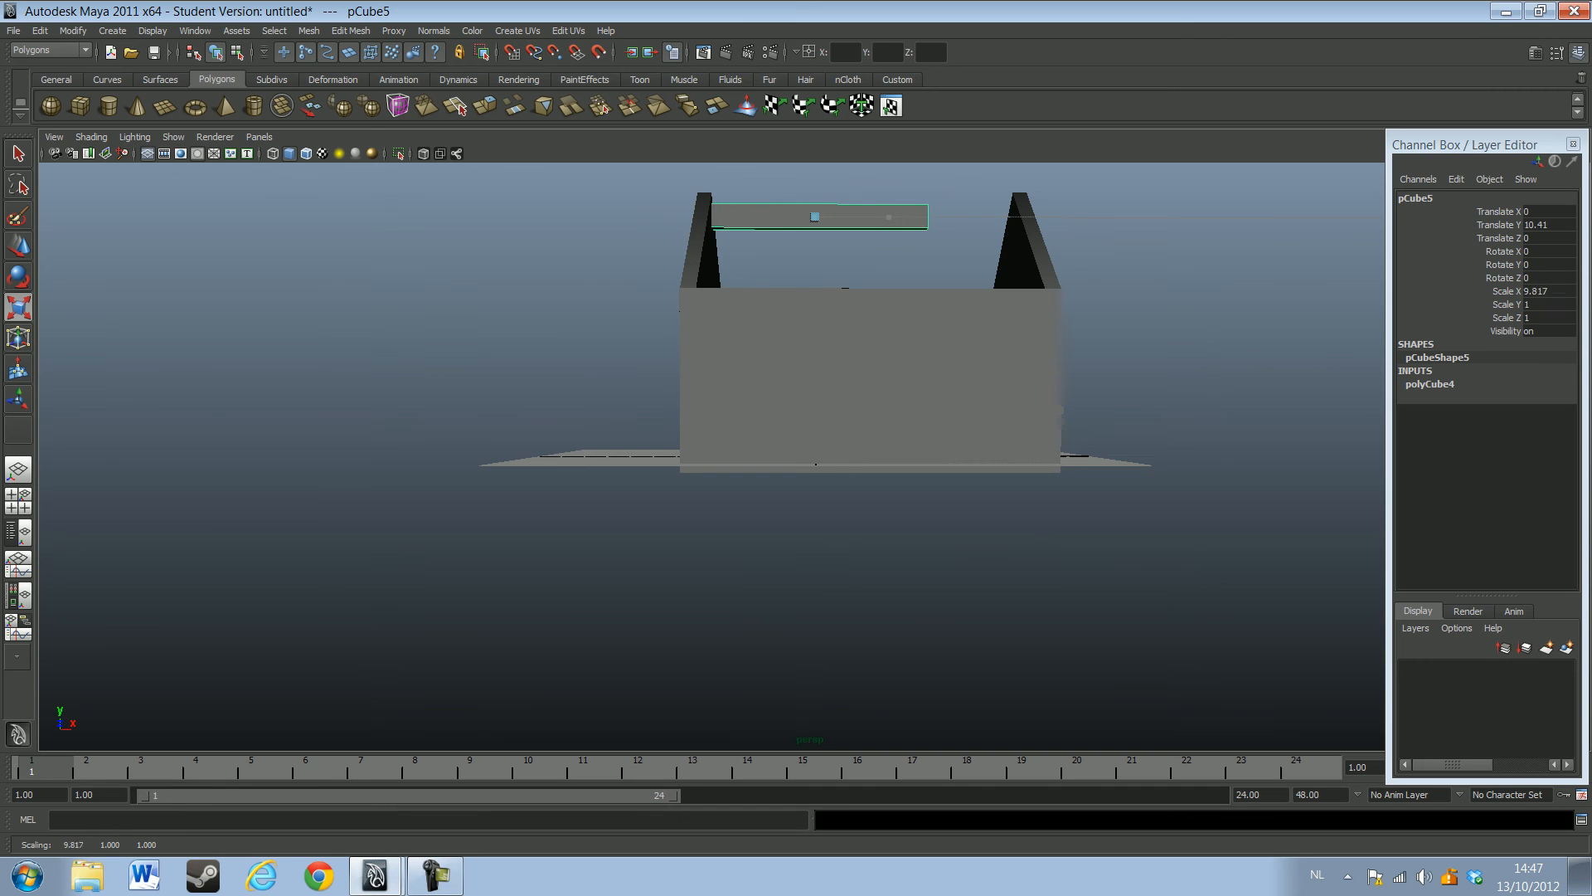
drag(889, 217, 838, 299)
key(w)
key(r)
drag(937, 304, 1035, 331)
key(w)
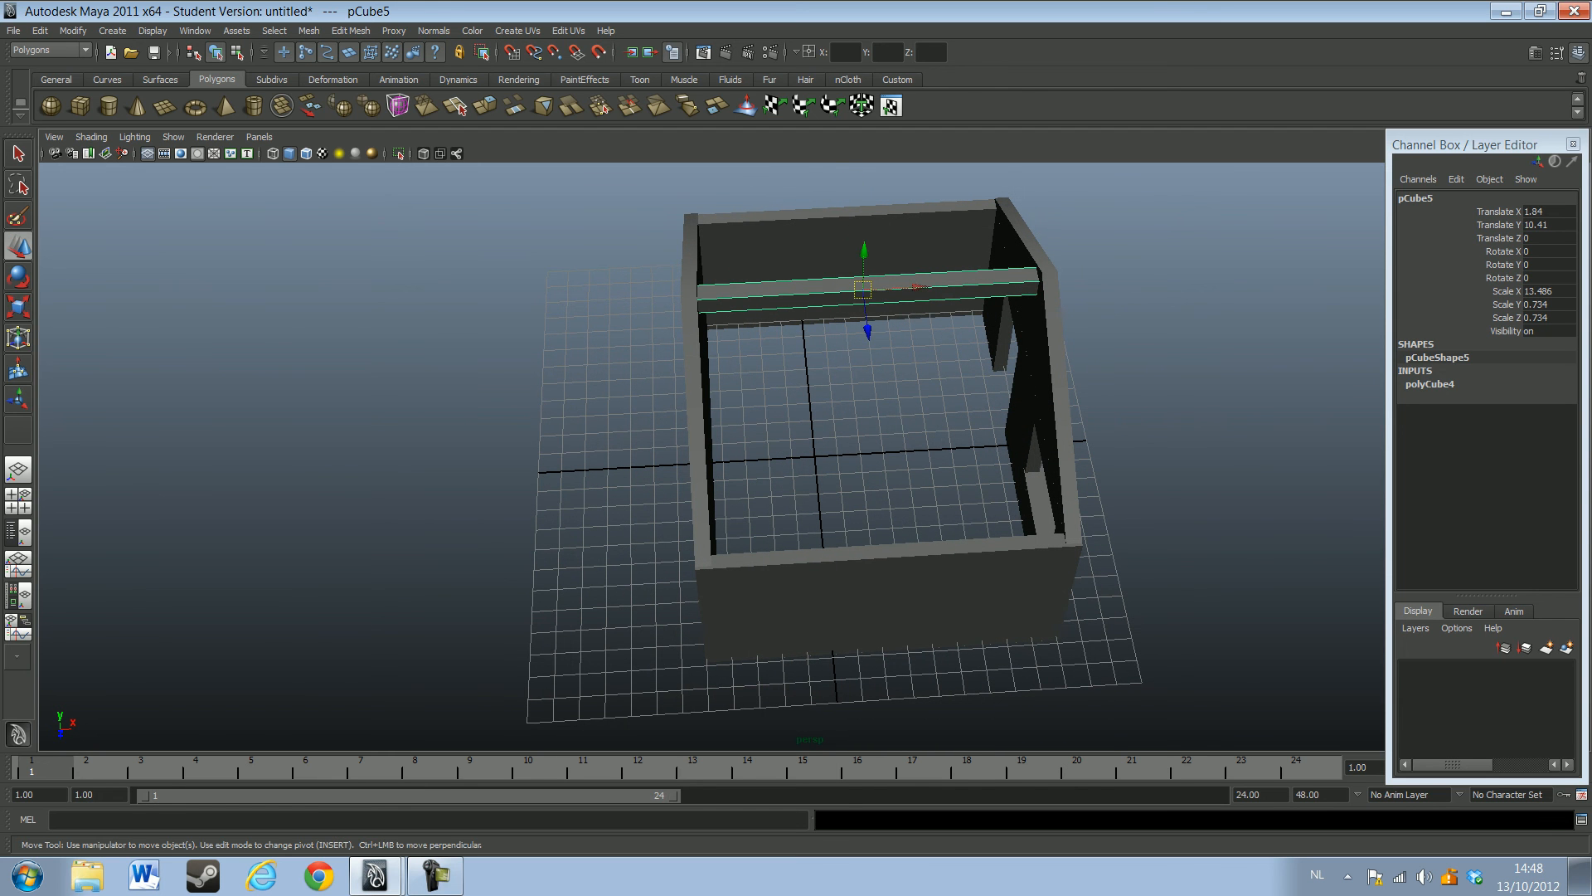
Align the ridge beam with the gable peaks at about Translate Y 10.819 and Translate Z 0.472
drag(867, 332, 1043, 258)
drag(881, 211, 743, 469)
scroll(884, 212, down, 2)
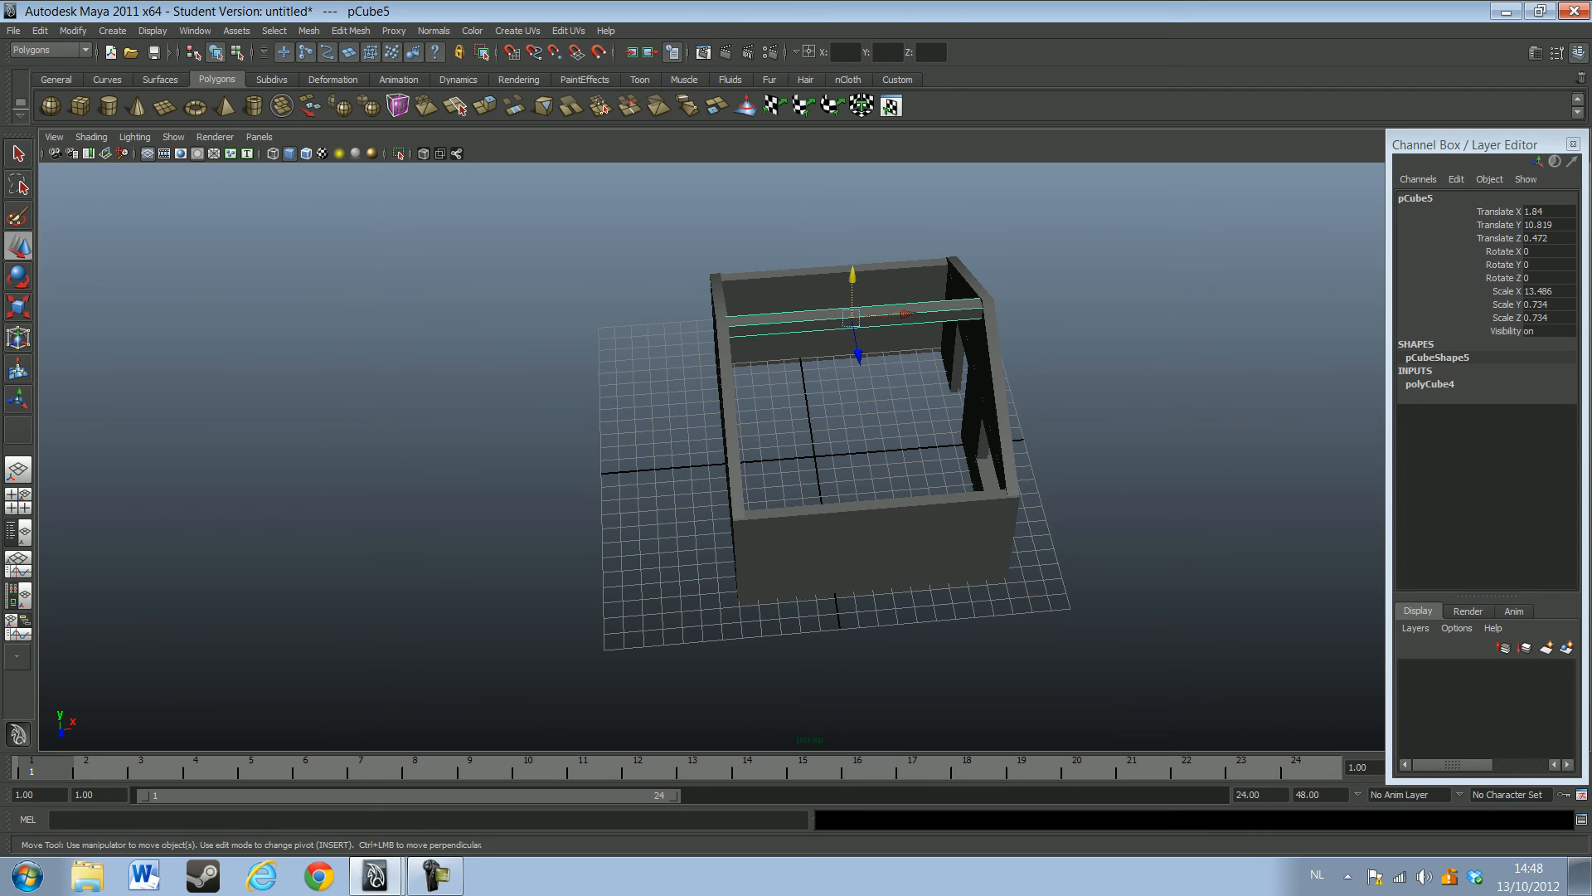
Create another polygon cube at the origin and scale it uniformly to about 10.564
click(80, 105)
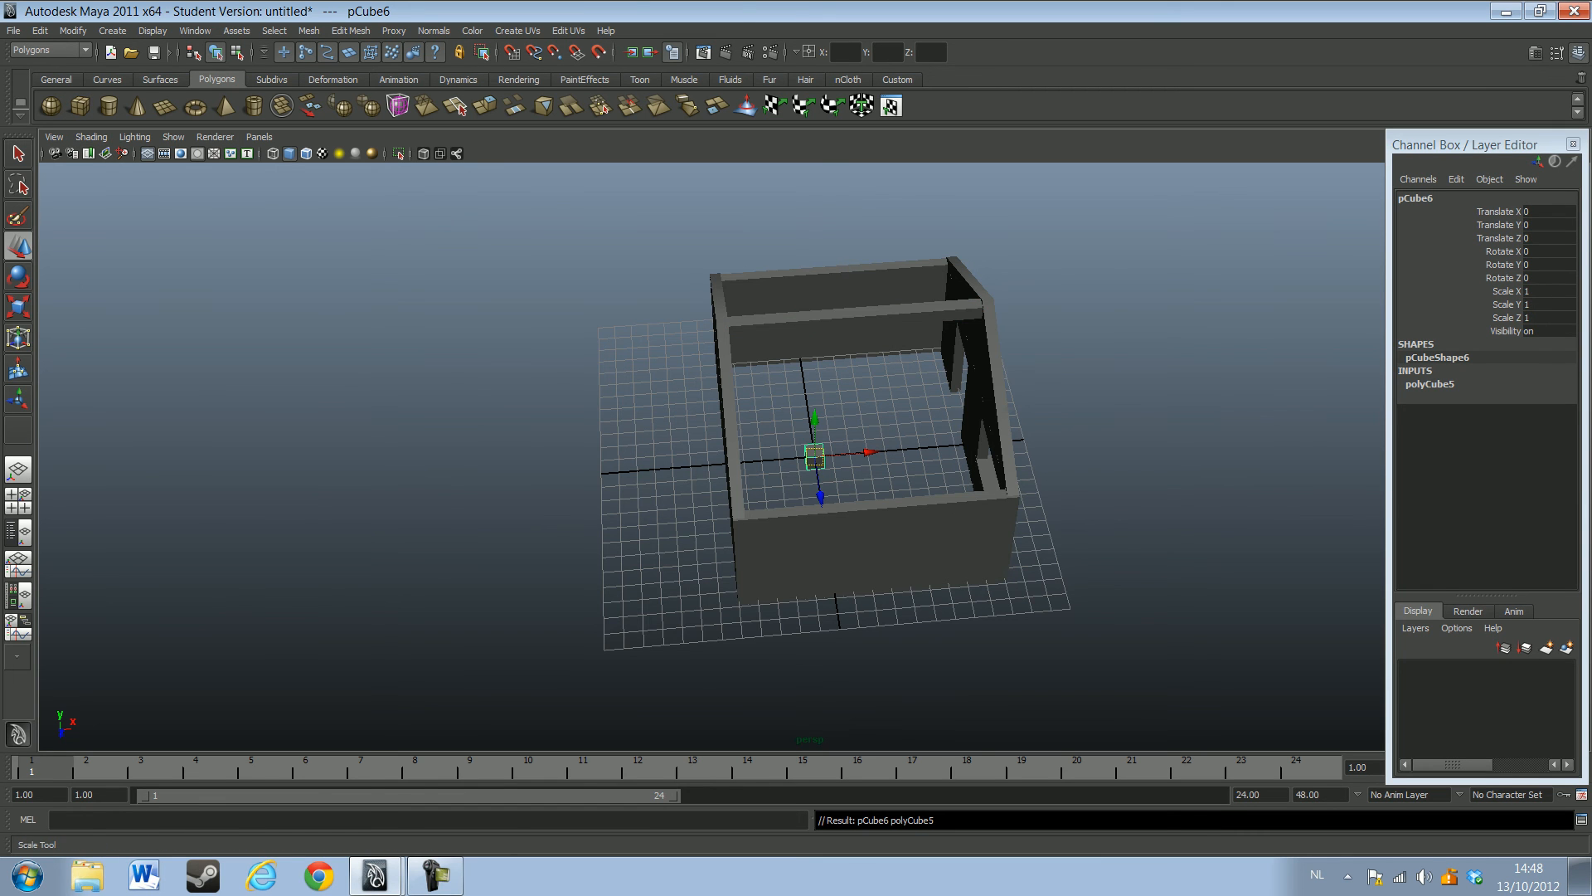
click(18, 306)
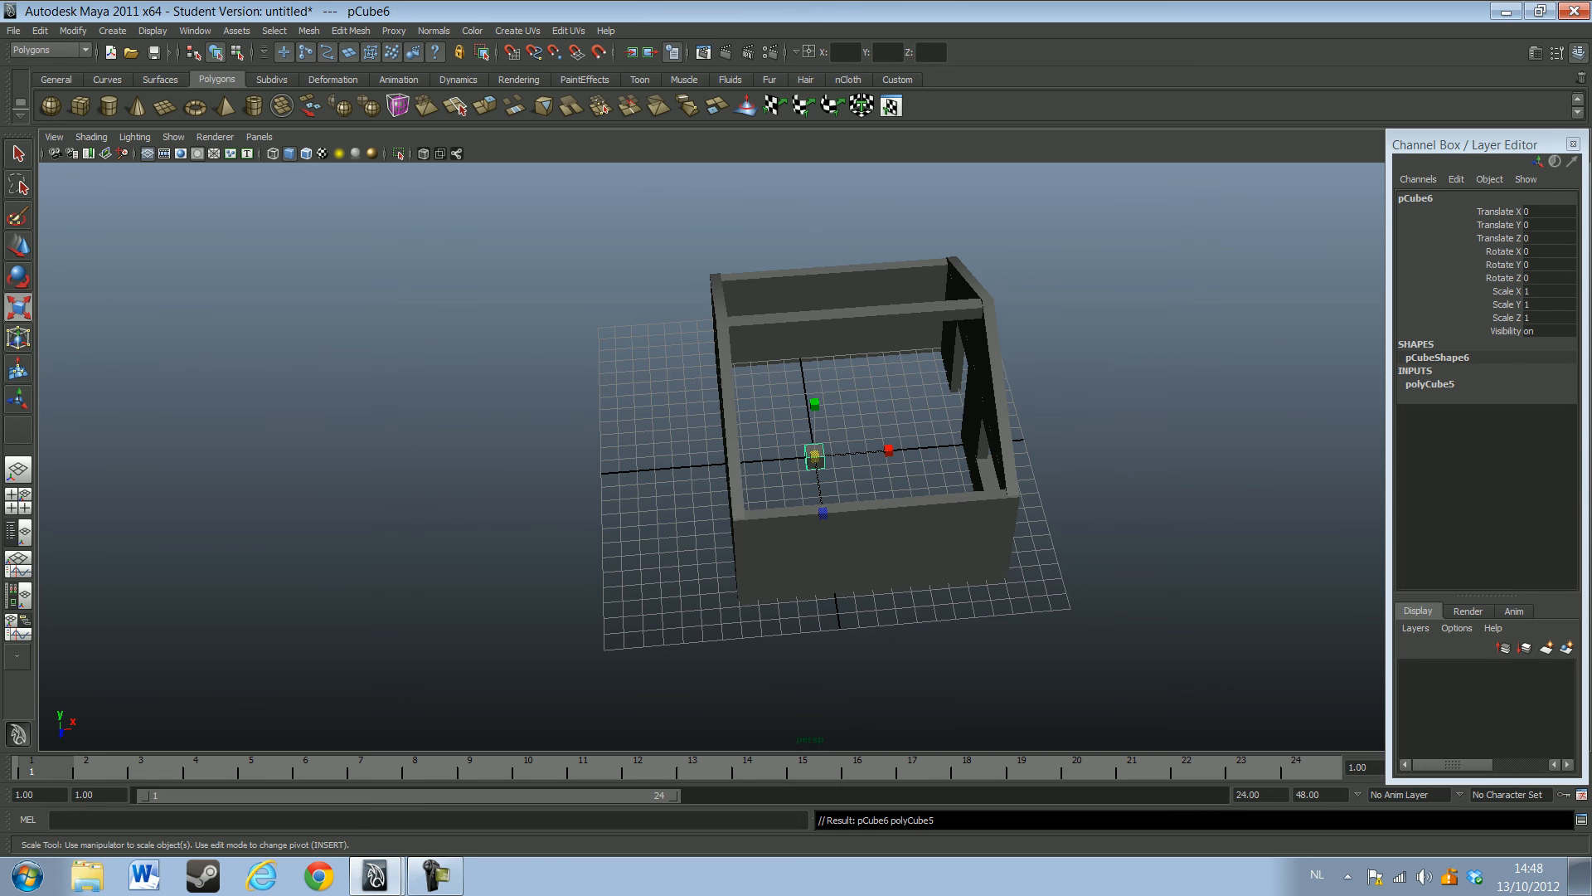
drag(815, 456, 1211, 456)
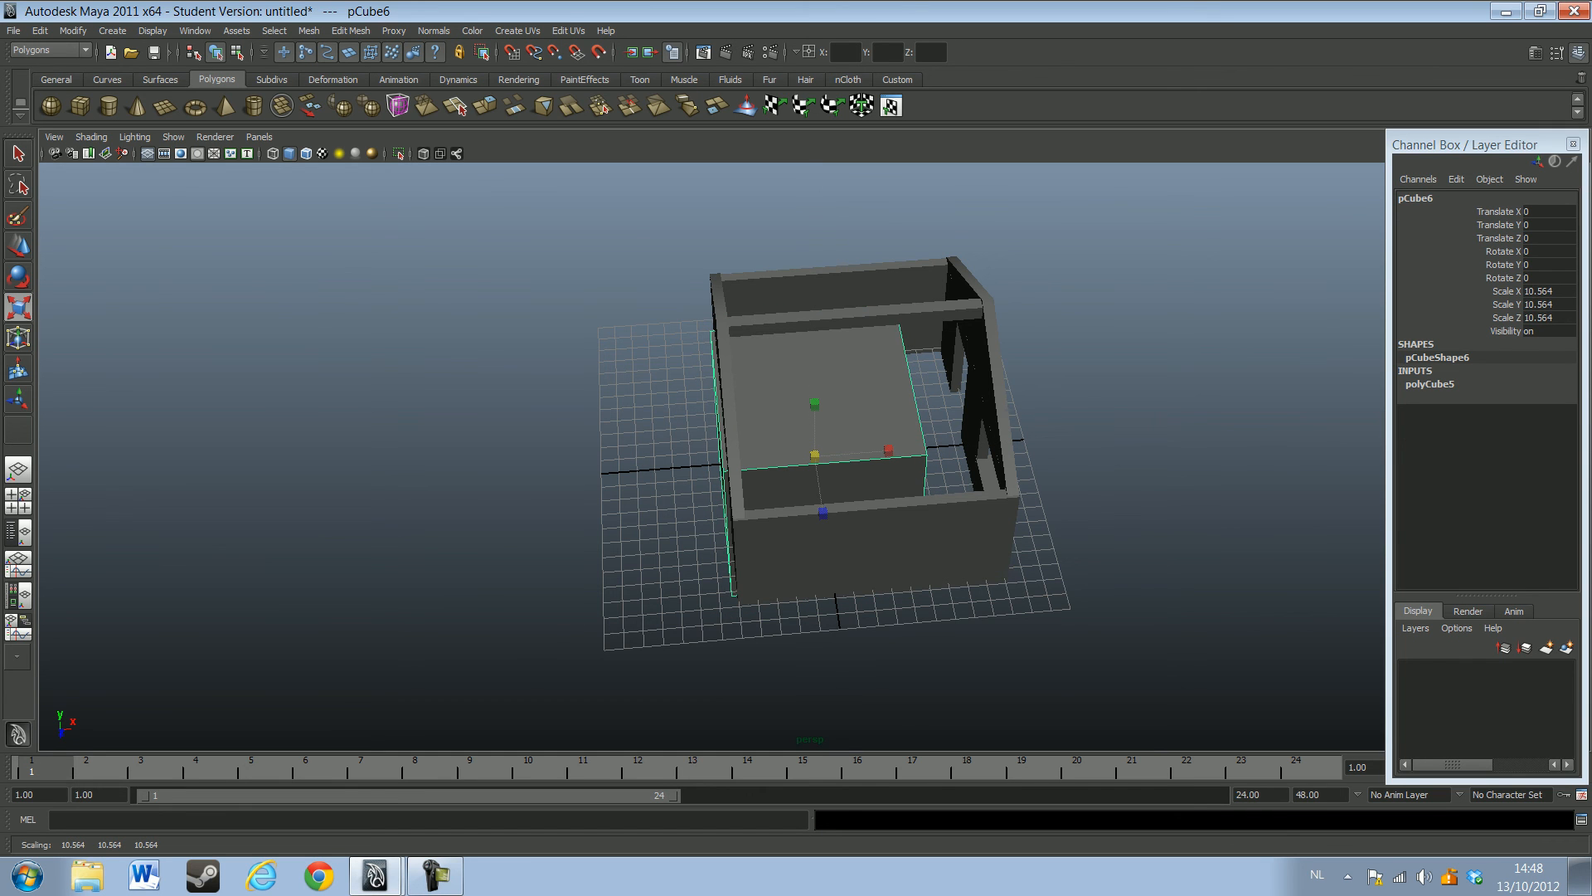
Try flattening the new cube with a Scale Y of 0.7
click(1548, 304)
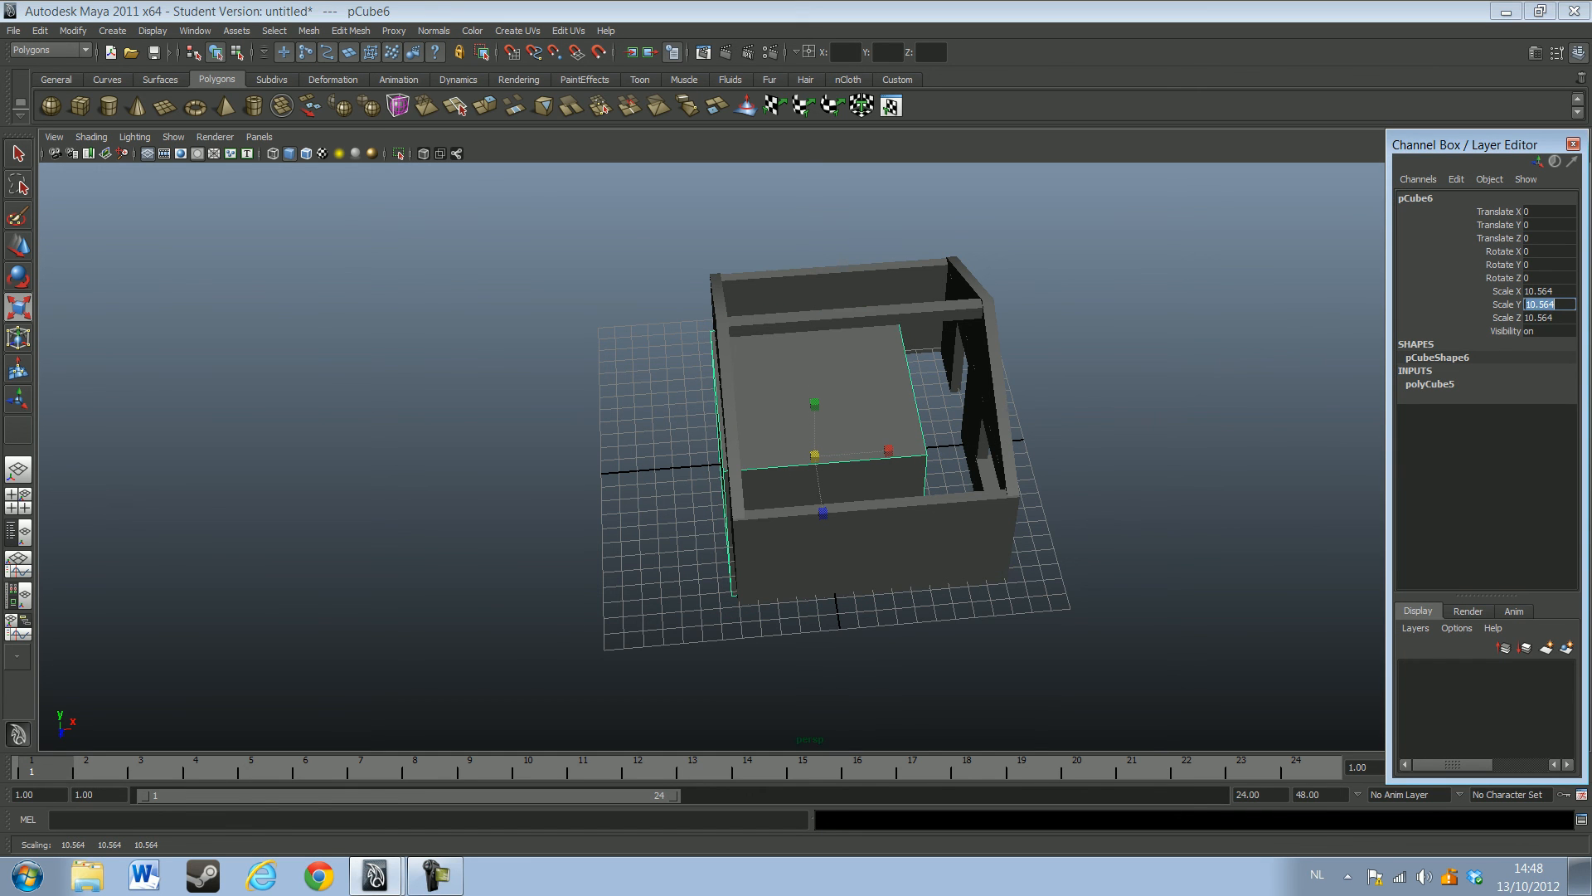
text(0.7)
key(Return)
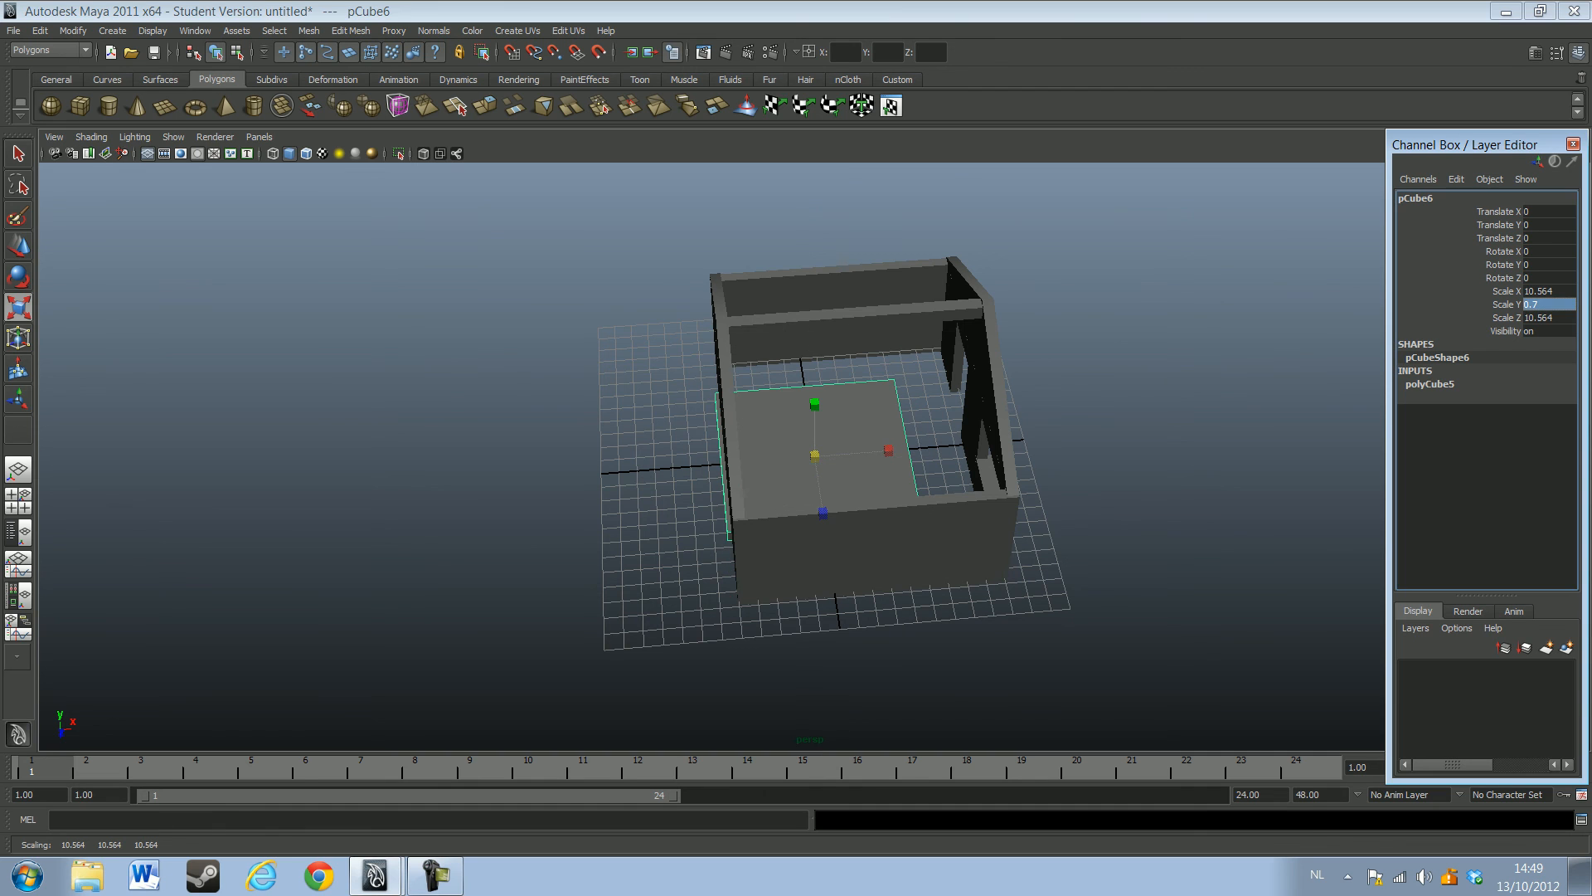
Set the new cube's Scale Y to 0.5 to form a thin slab
click(1547, 304)
text(0.5)
key(Return)
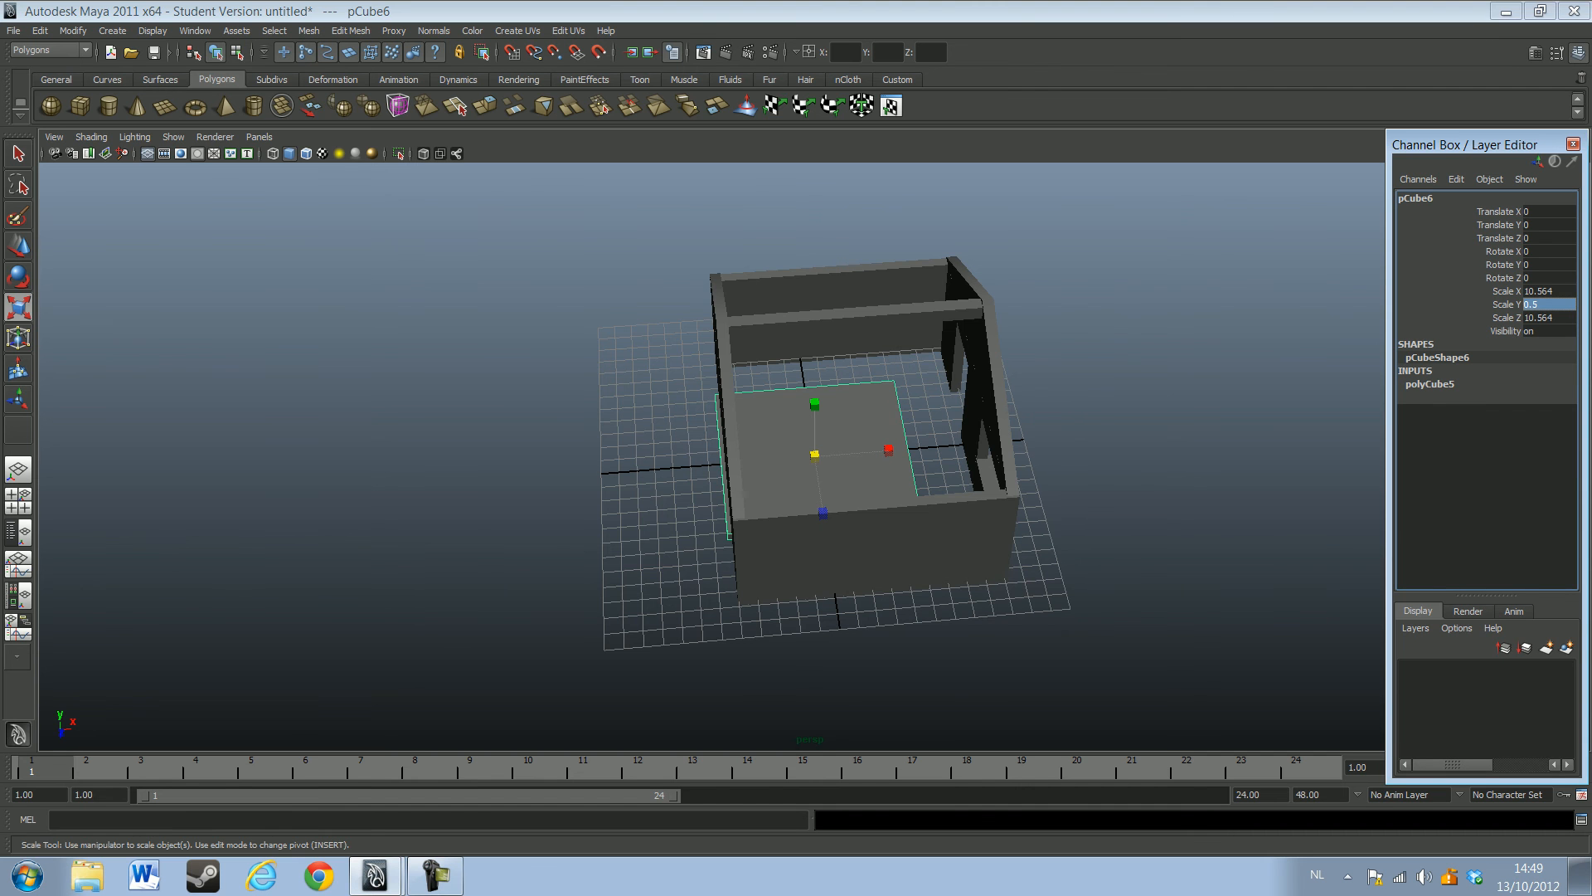
alt+drag(797, 464, 720, 502)
alt+drag(813, 483, 810, 456)
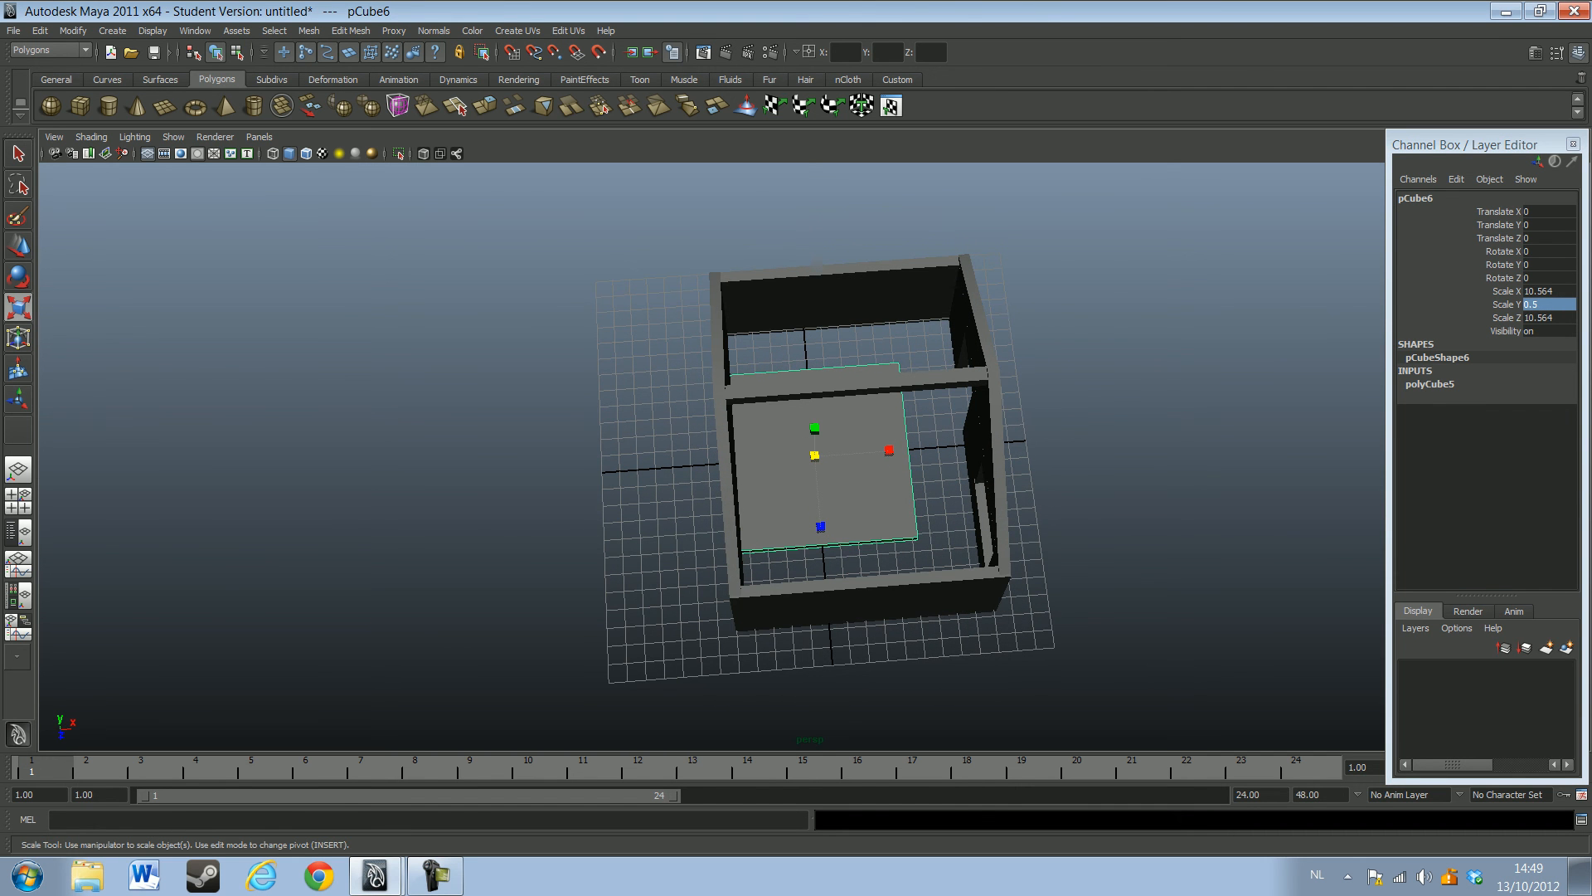
key(Tab)
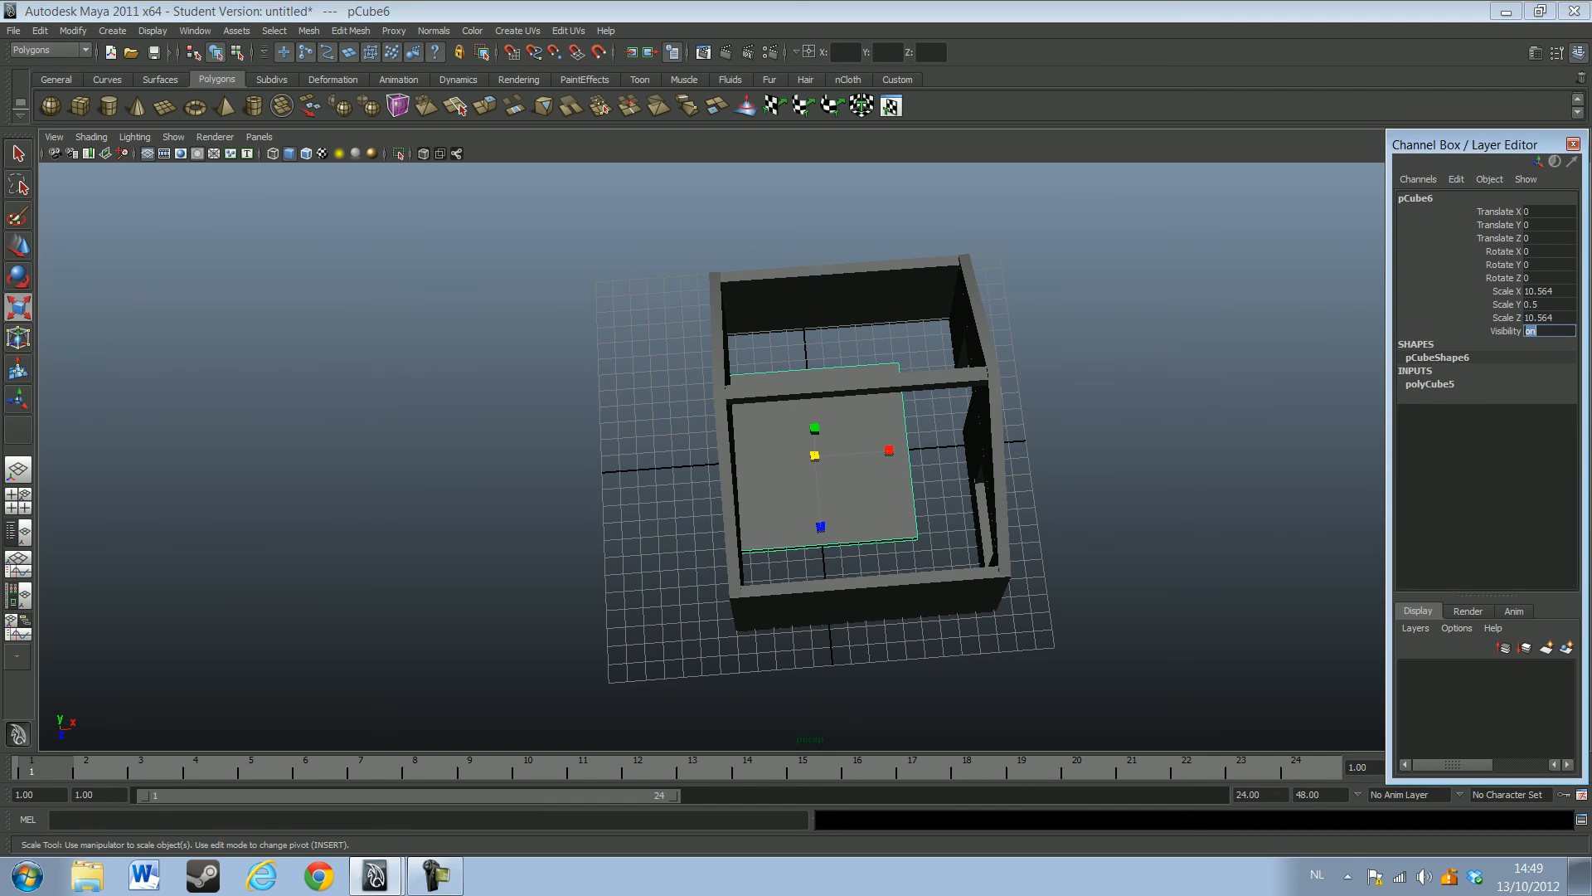
Resize the thin slab to Scale X 14.5 and Scale Z 9
text(14.5)
key(Return)
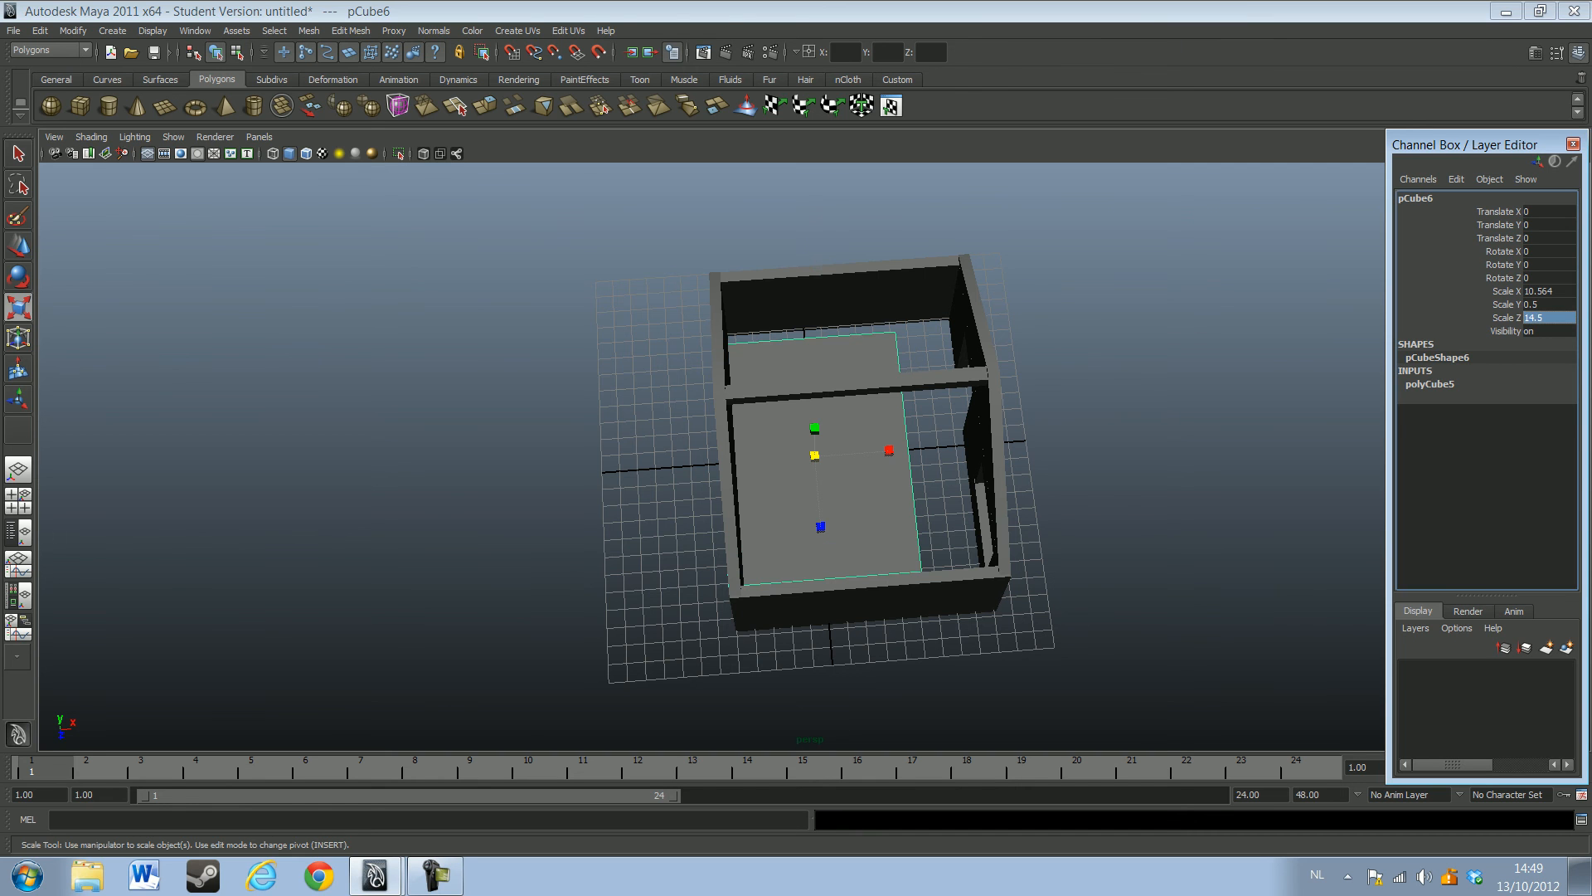
click(1547, 318)
click(1548, 291)
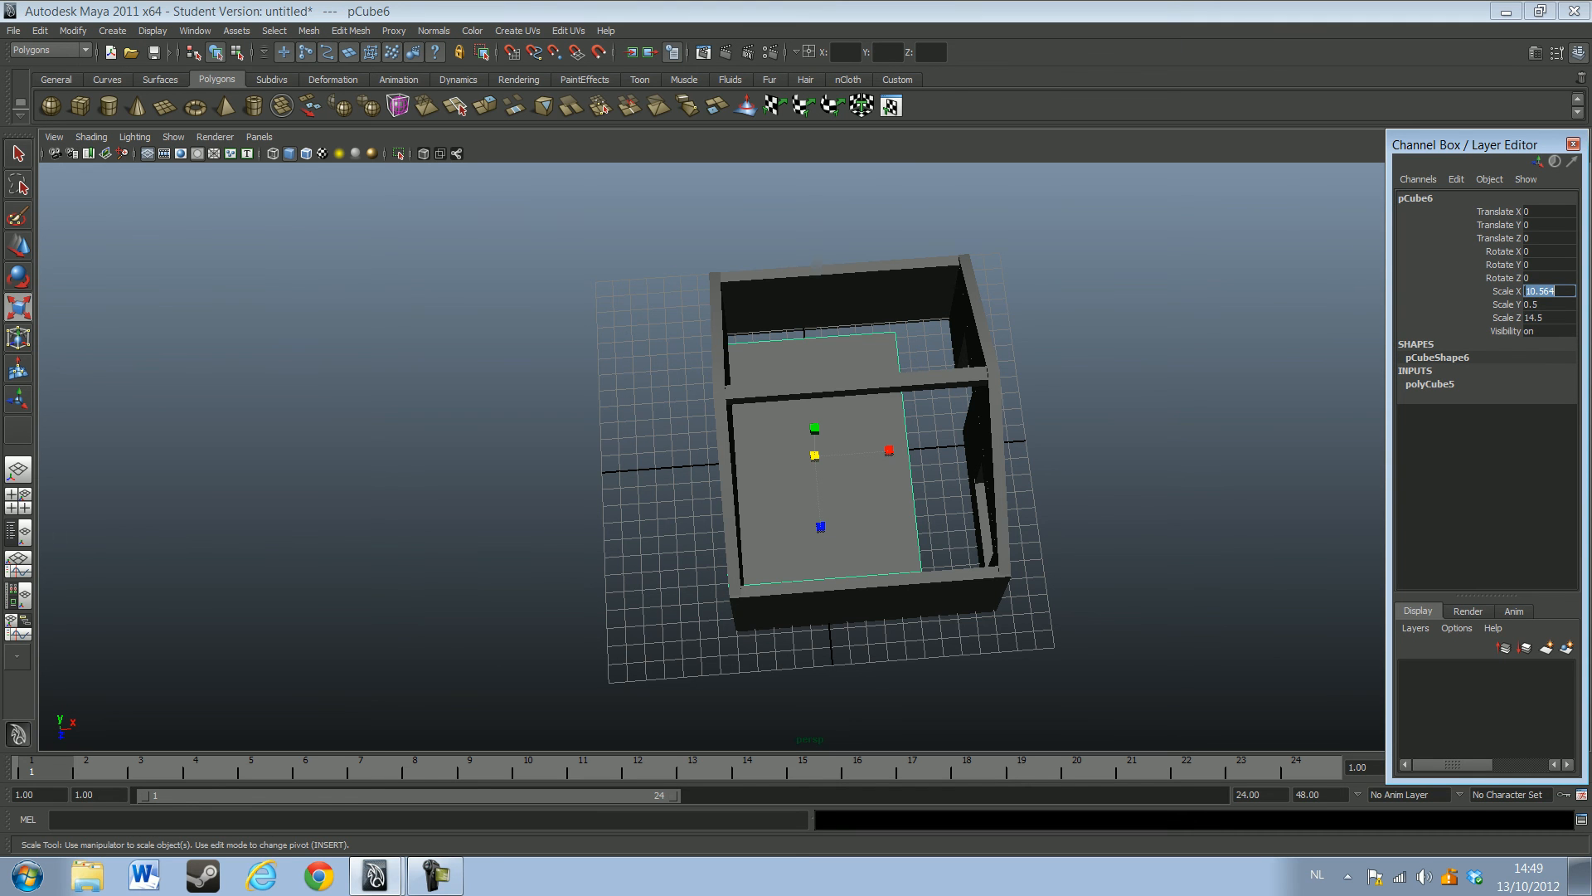
text(14)
key(Return)
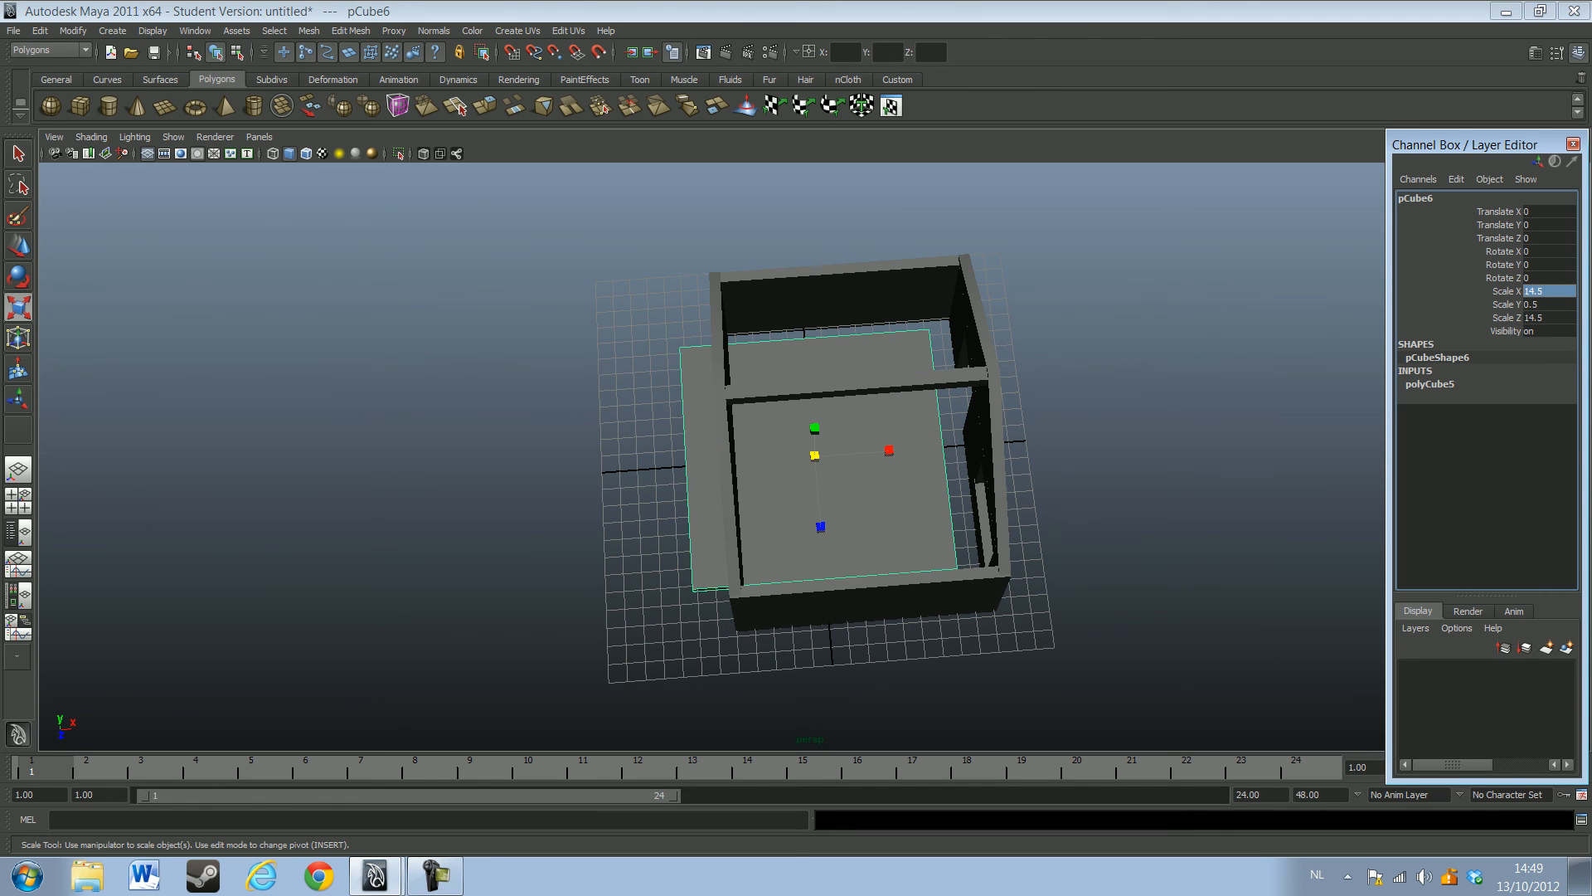
click(1547, 318)
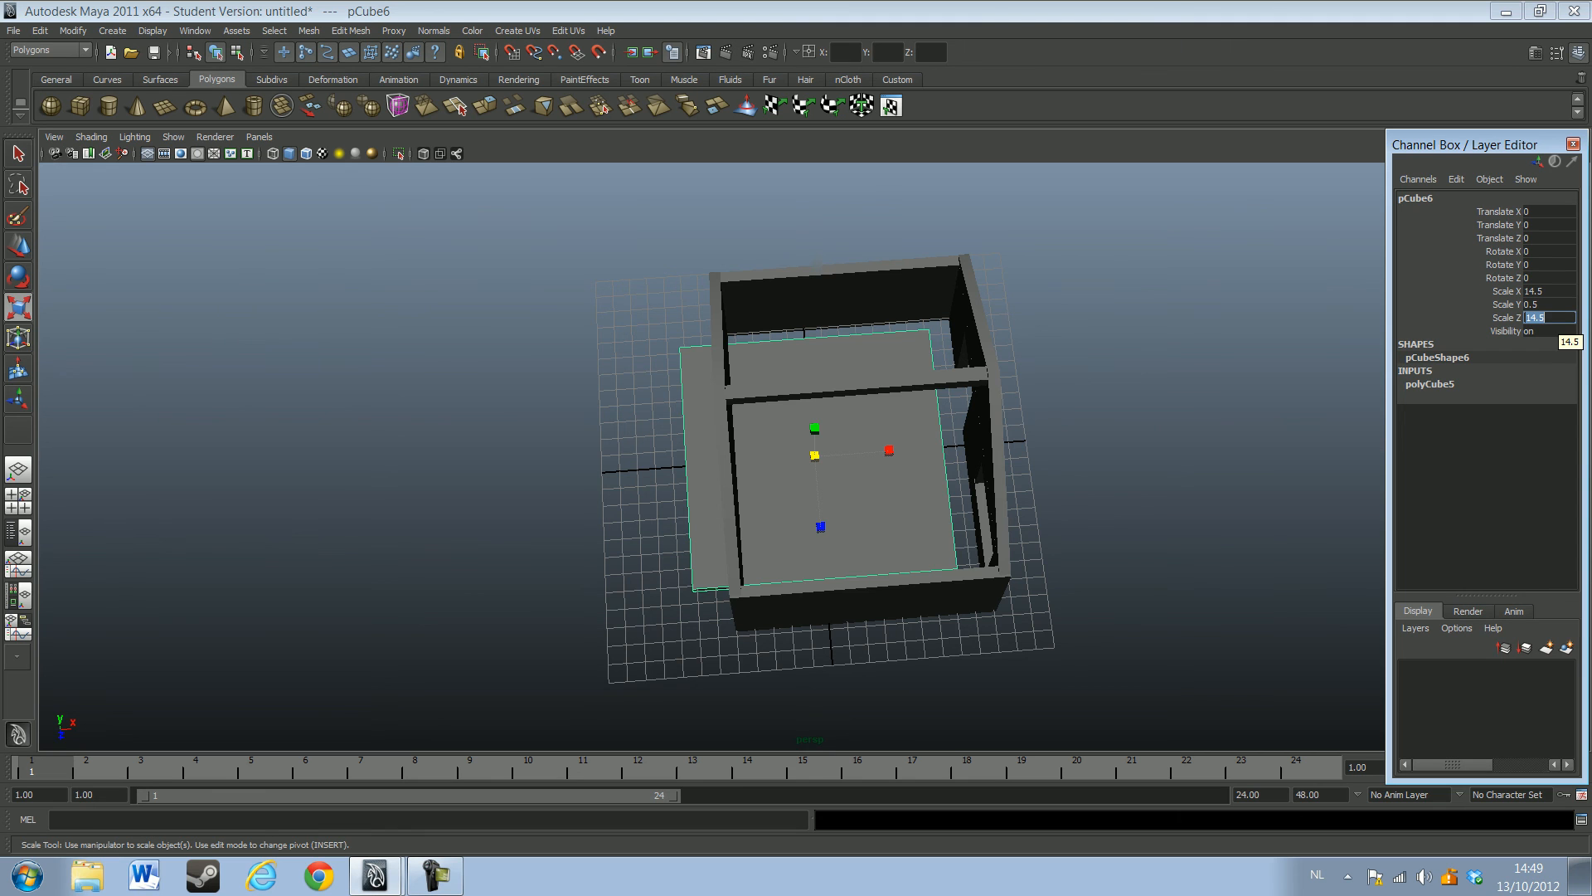
text(9)
key(Return)
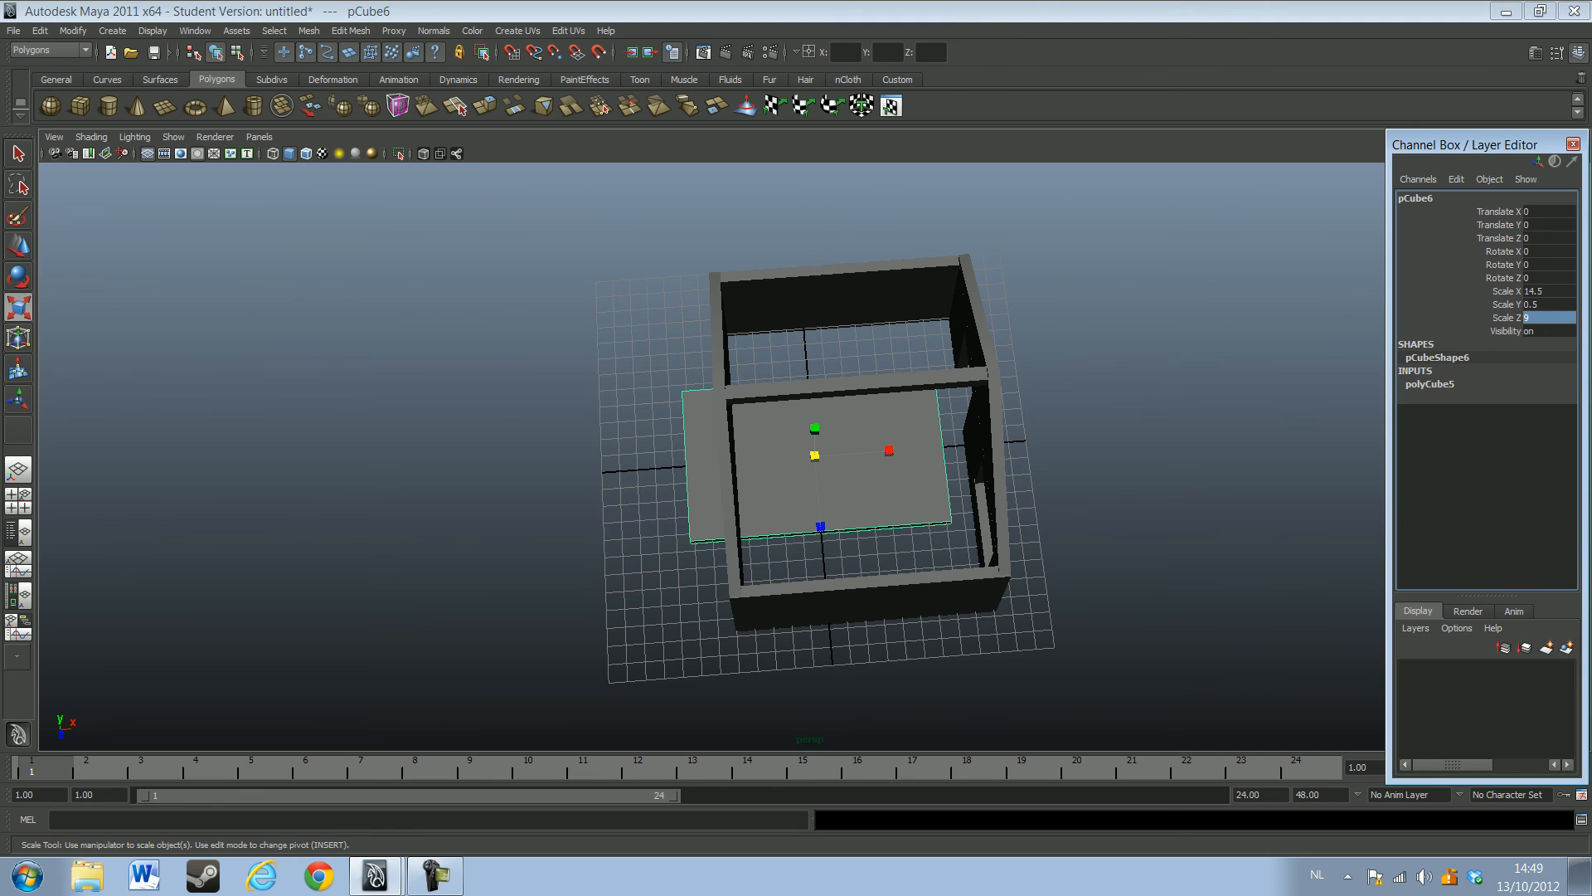
Move the slab above one side of the house to about Translate X 2.006, Y 11.229 and Z 5.079
key(w)
drag(819, 507, 826, 595)
drag(879, 538, 1049, 381)
drag(909, 406, 913, 210)
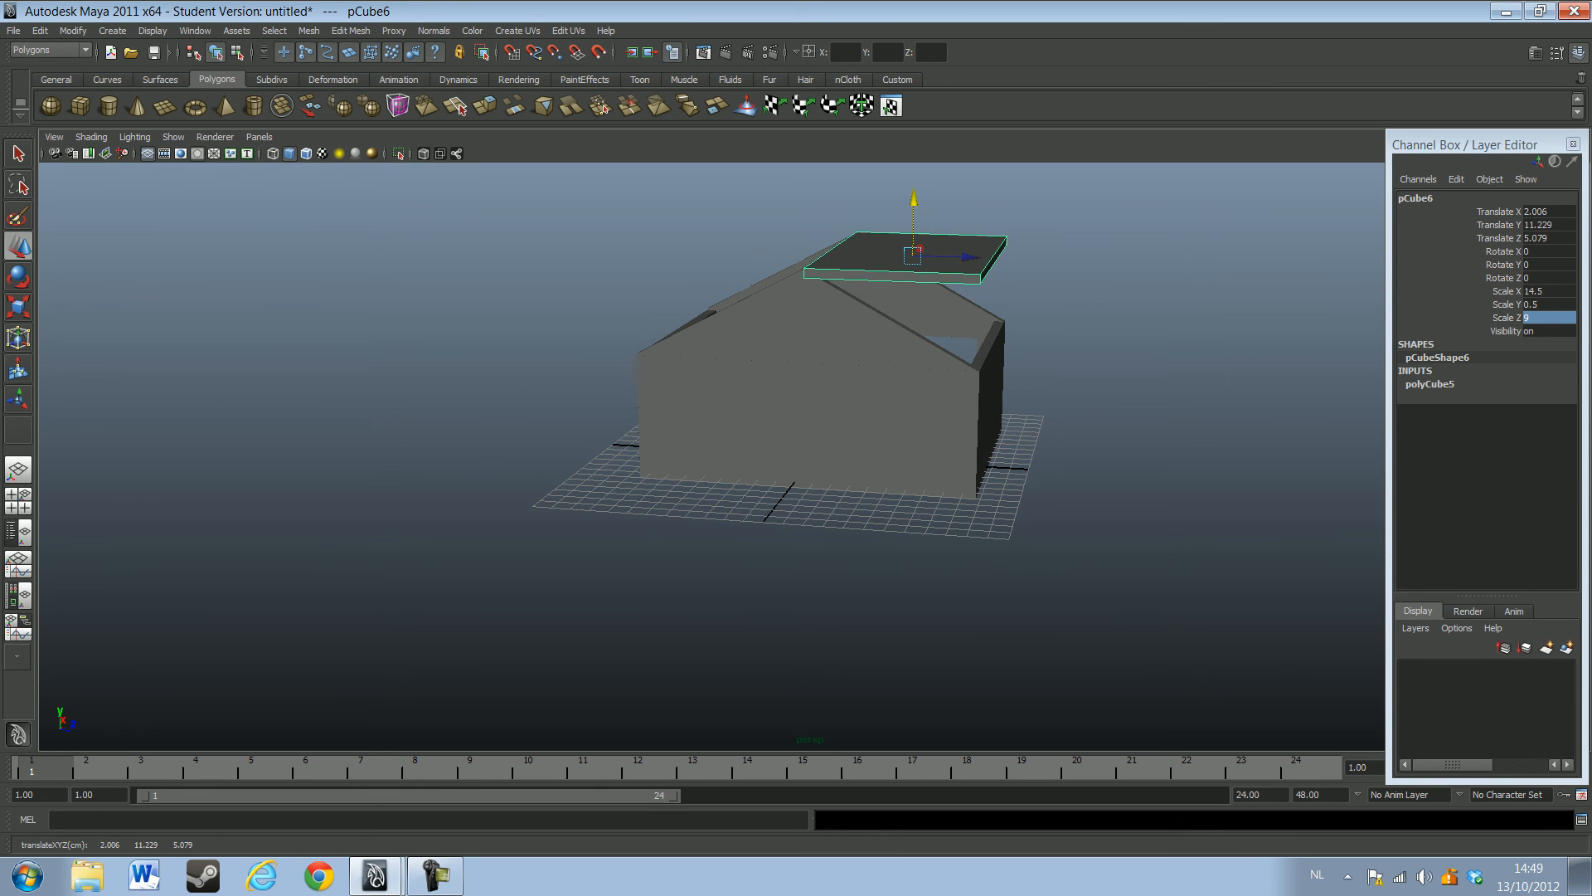
Tilt the slab to about Rotate X 27.491 and lower it onto the gable slope at about Translate Y 8.796
key(e)
drag(980, 225, 996, 289)
key(w)
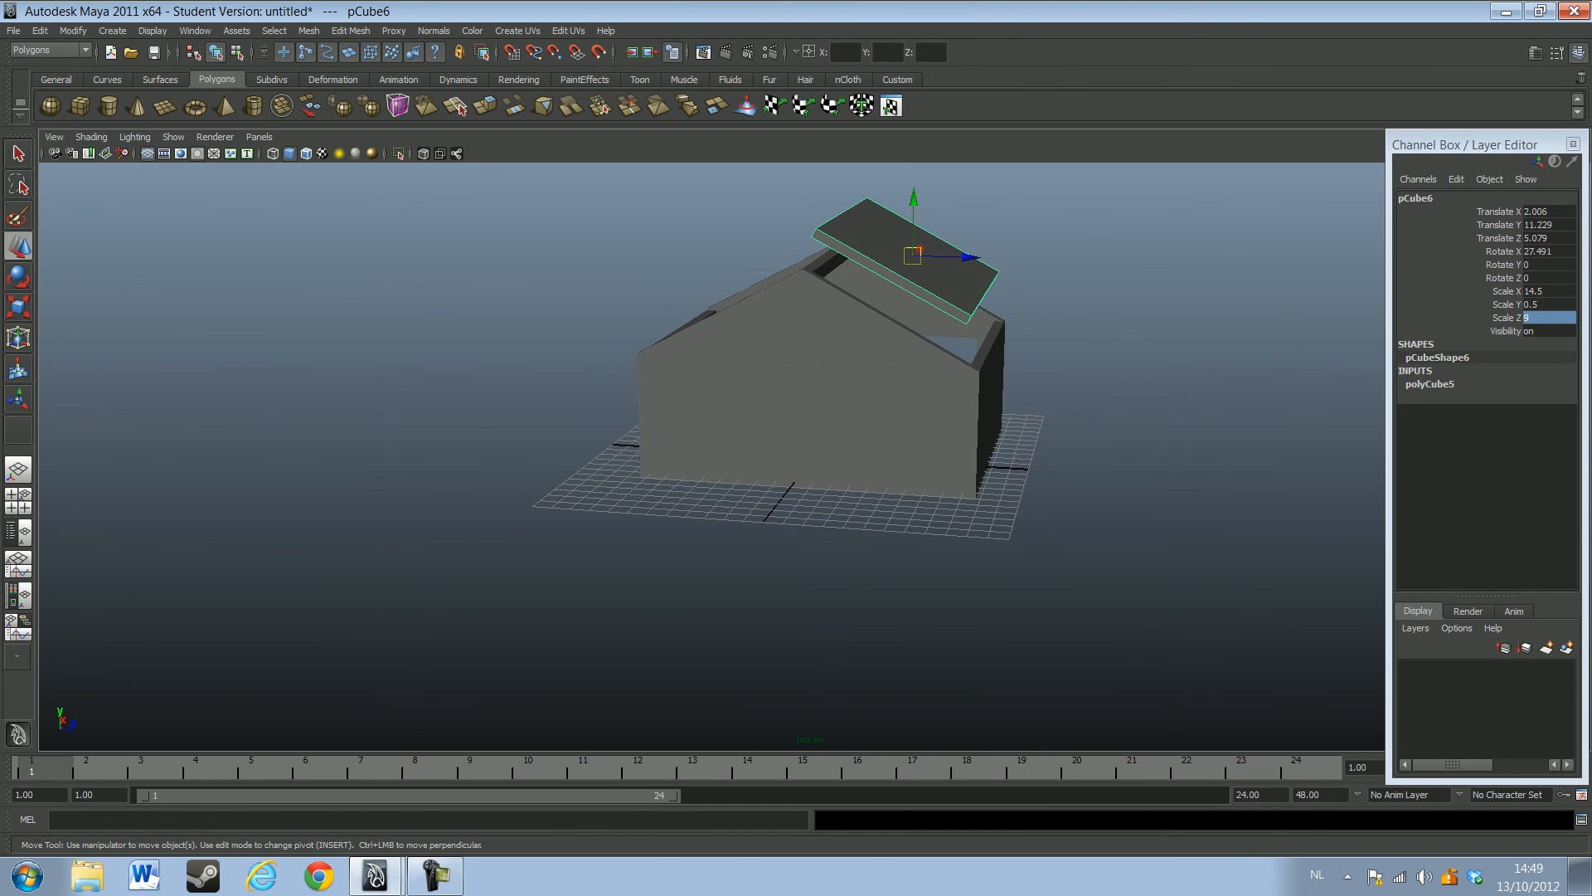
drag(913, 211, 809, 265)
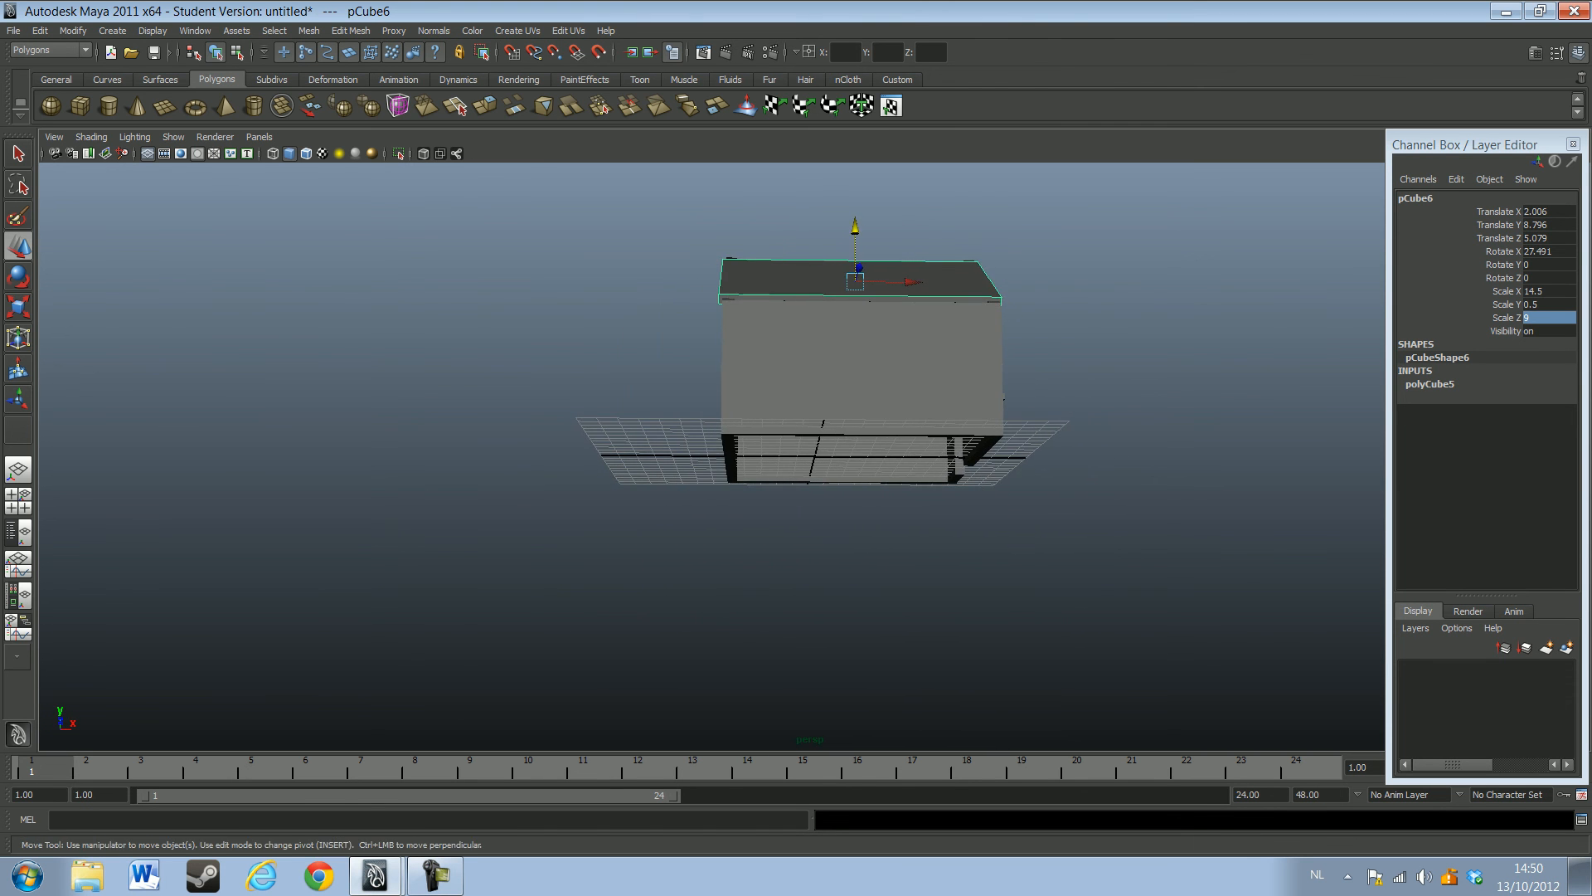
Set the roof slab's Scale X to 15.5
click(1543, 291)
click(1543, 291)
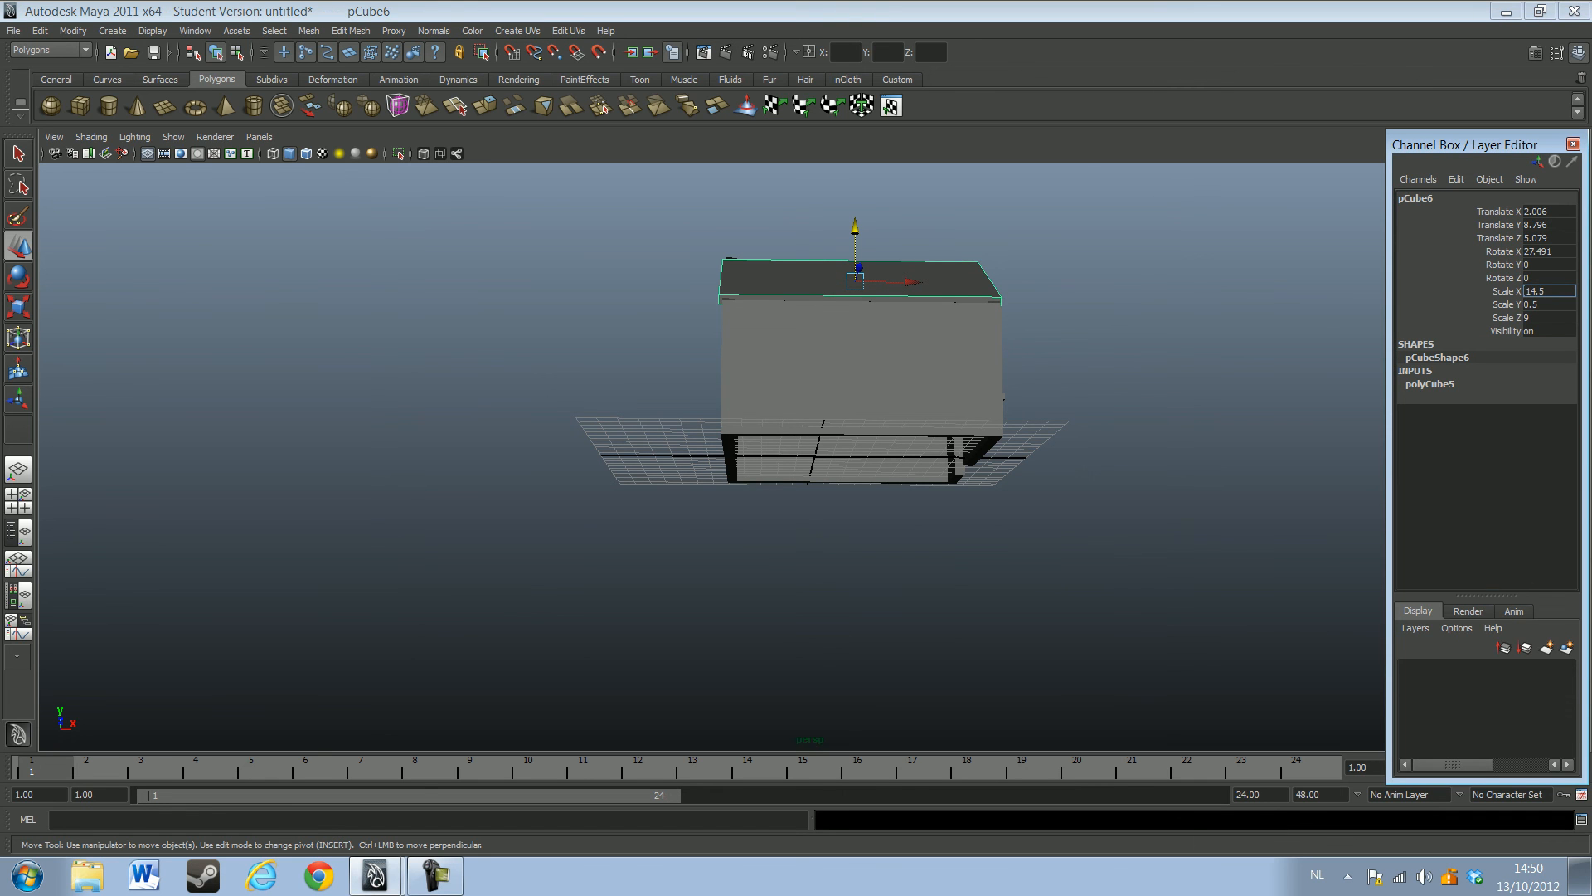
key(BackSpace)
key(BackSpace)
key(BackSpace)
key(Return)
click(1542, 291)
text(15.5)
key(Return)
Shift the roof slab outward to about Translate Z 5.769 and lengthen it to Scale Z 11
alt+drag(747, 580, 825, 614)
drag(966, 312, 978, 314)
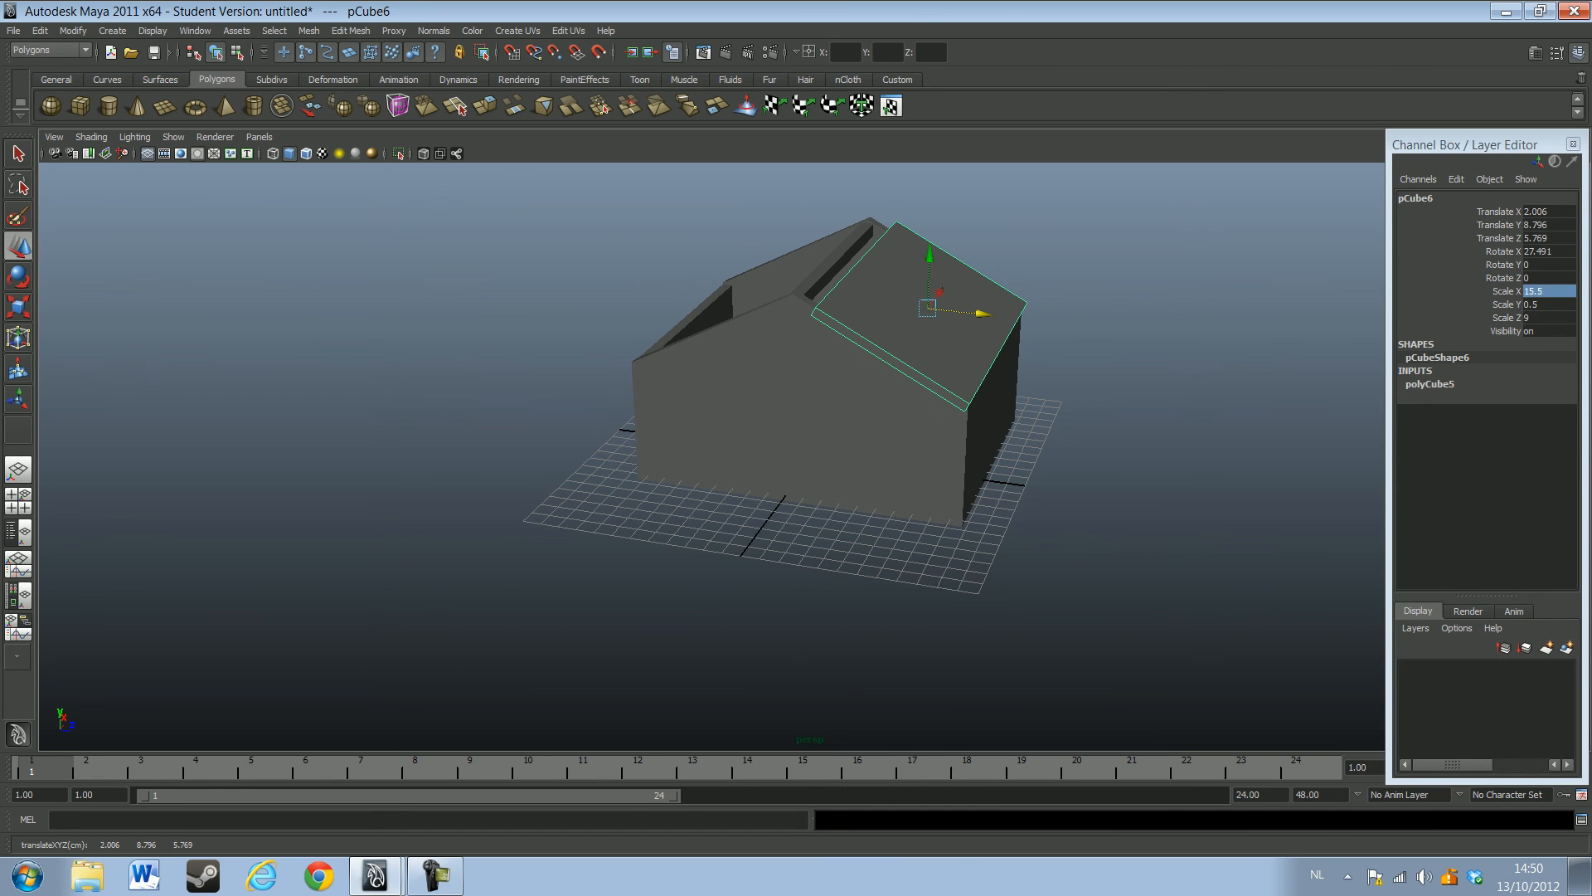
click(1544, 317)
text(10)
key(Return)
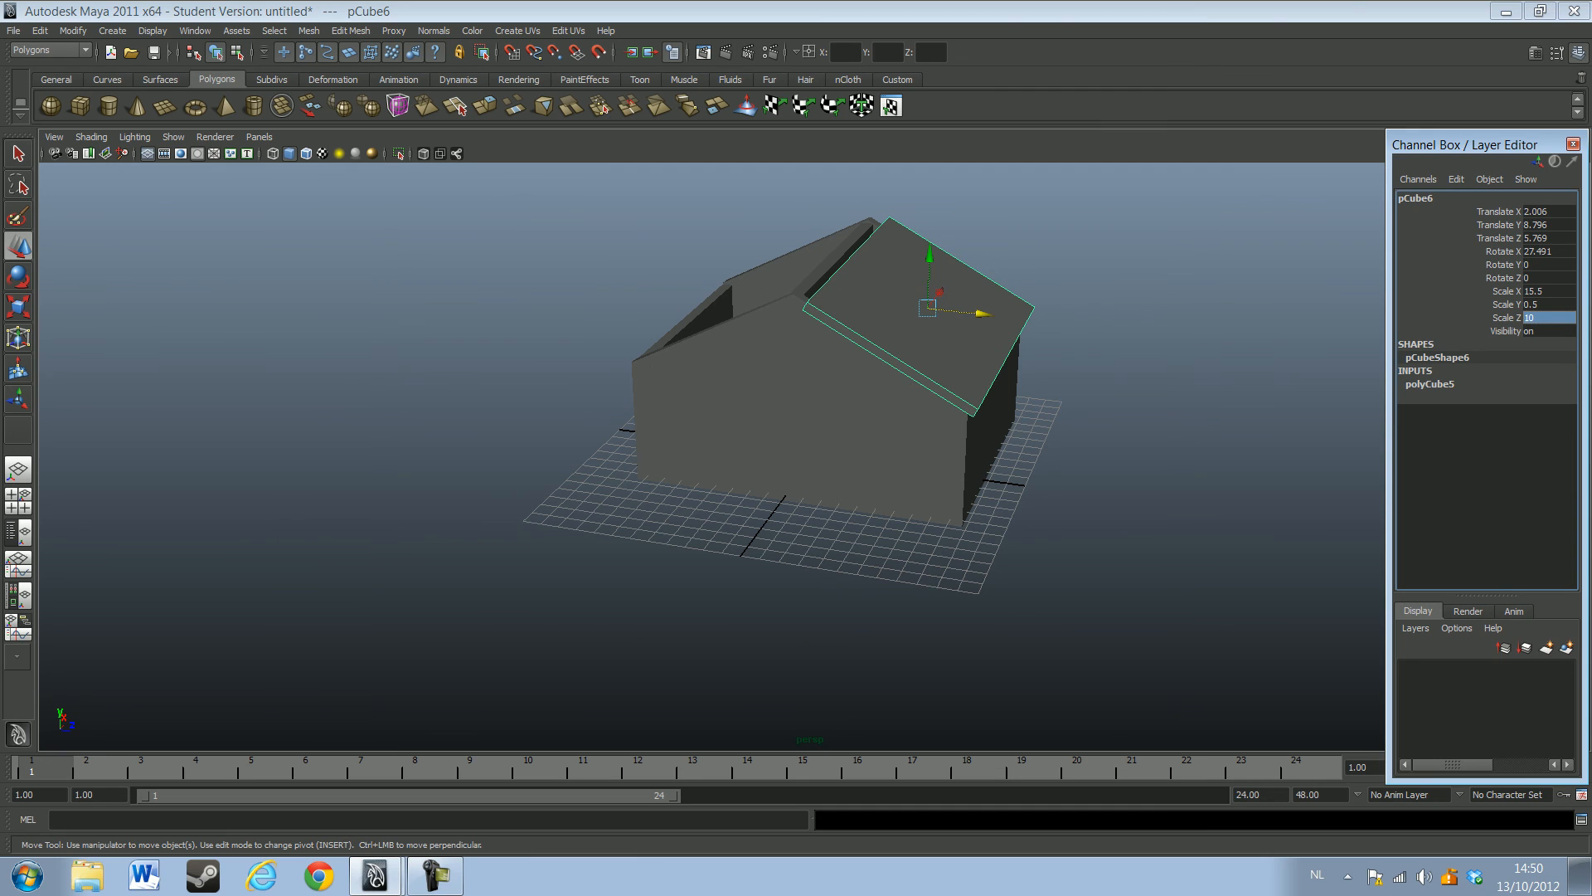
click(1544, 318)
click(1544, 317)
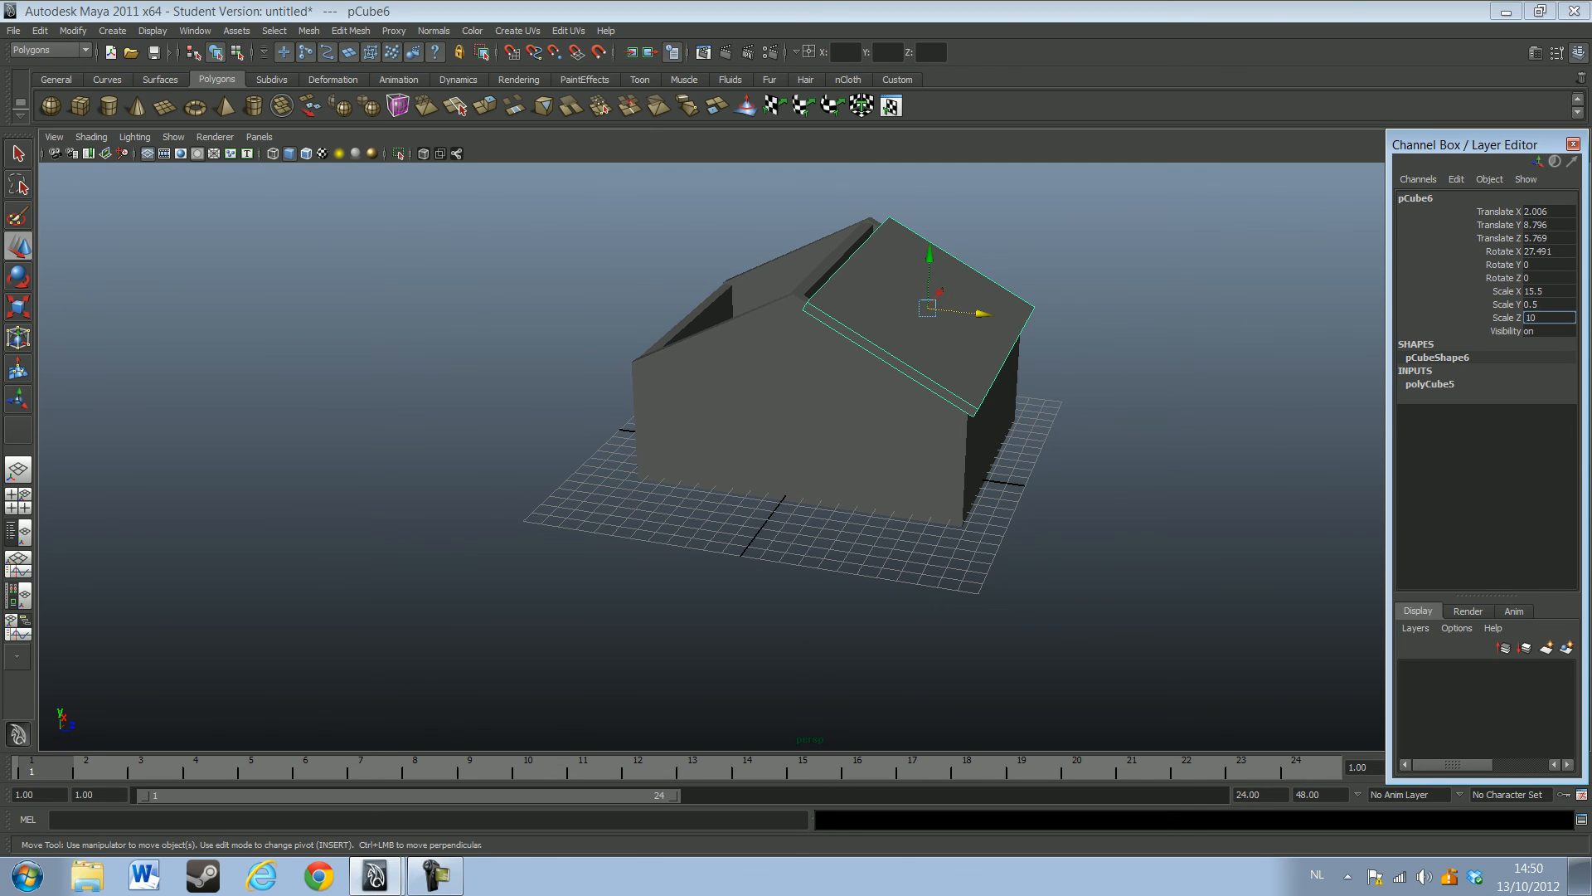
text(1)
key(Return)
Align the roof slab with the ridge at about Translate Y 8.889 and Translate Z 5.438
alt+drag(796, 456, 842, 405)
drag(975, 299, 968, 299)
drag(911, 249, 632, 215)
alt+drag(816, 259, 816, 258)
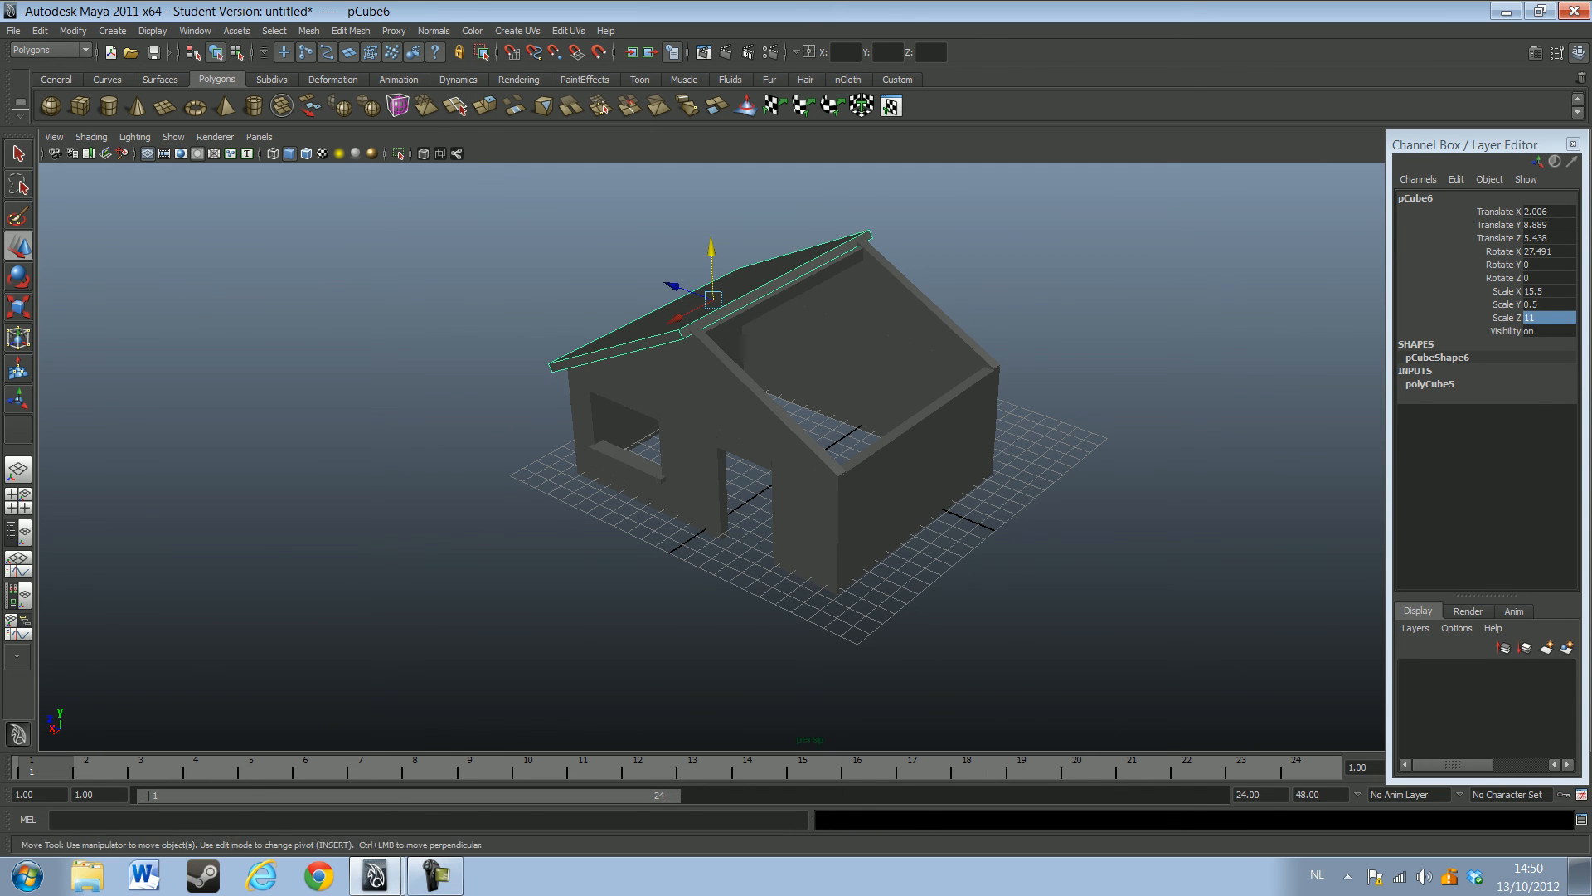
Try to extrude the roof slab's long edge face along the ridge
click(484, 105)
click(771, 287)
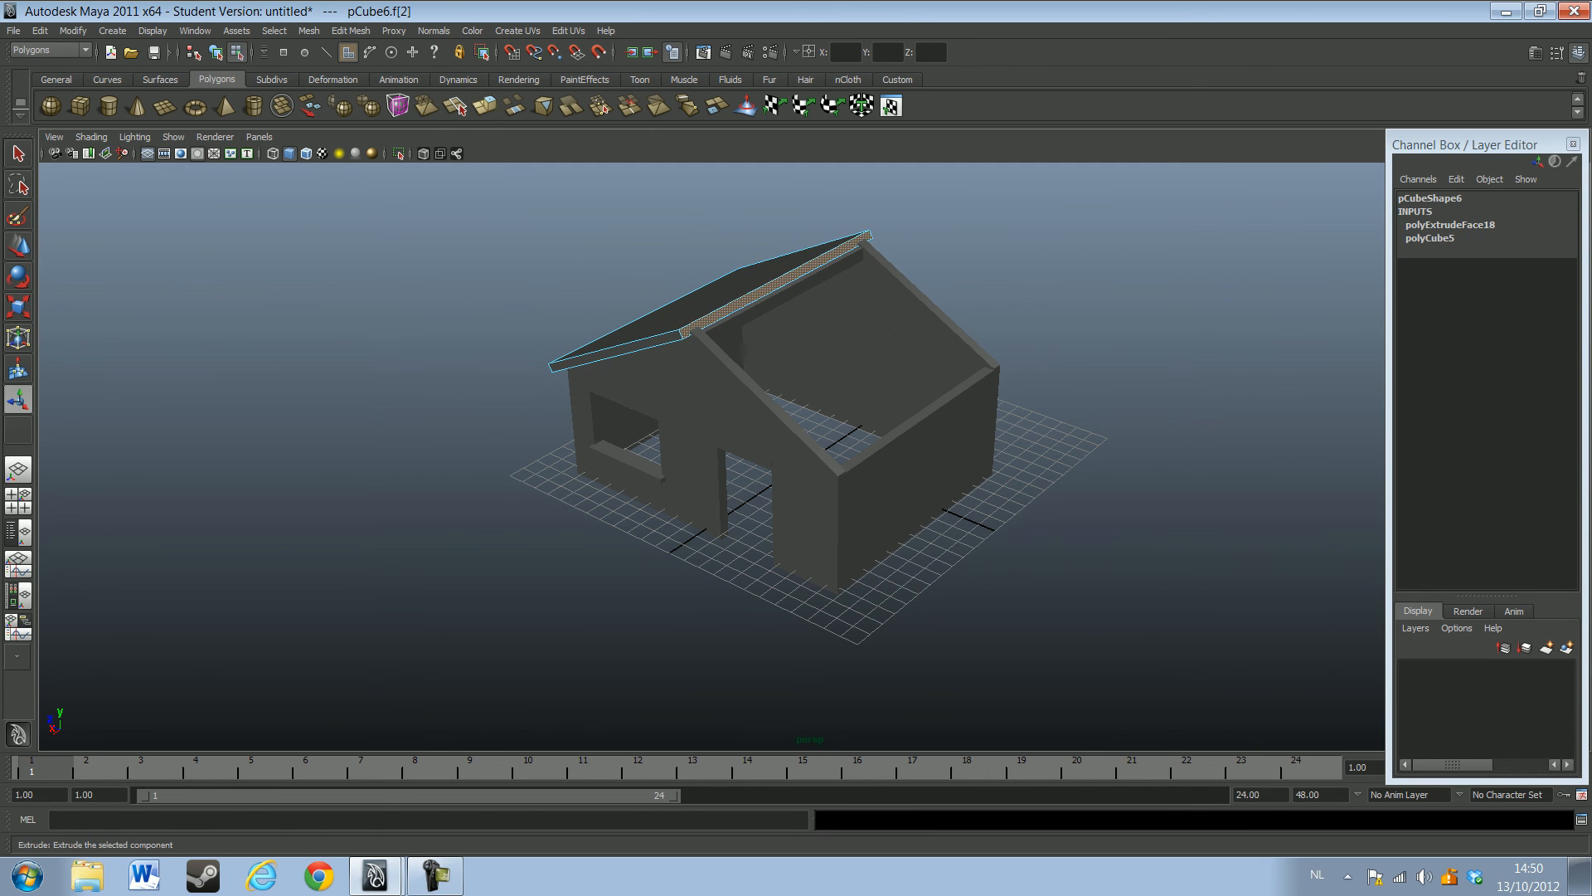
click(485, 105)
alt+drag(816, 258, 854, 257)
Undo the face extrusions on the roof slab and return to object selection
key(ctrl+z)
key(ctrl+z)
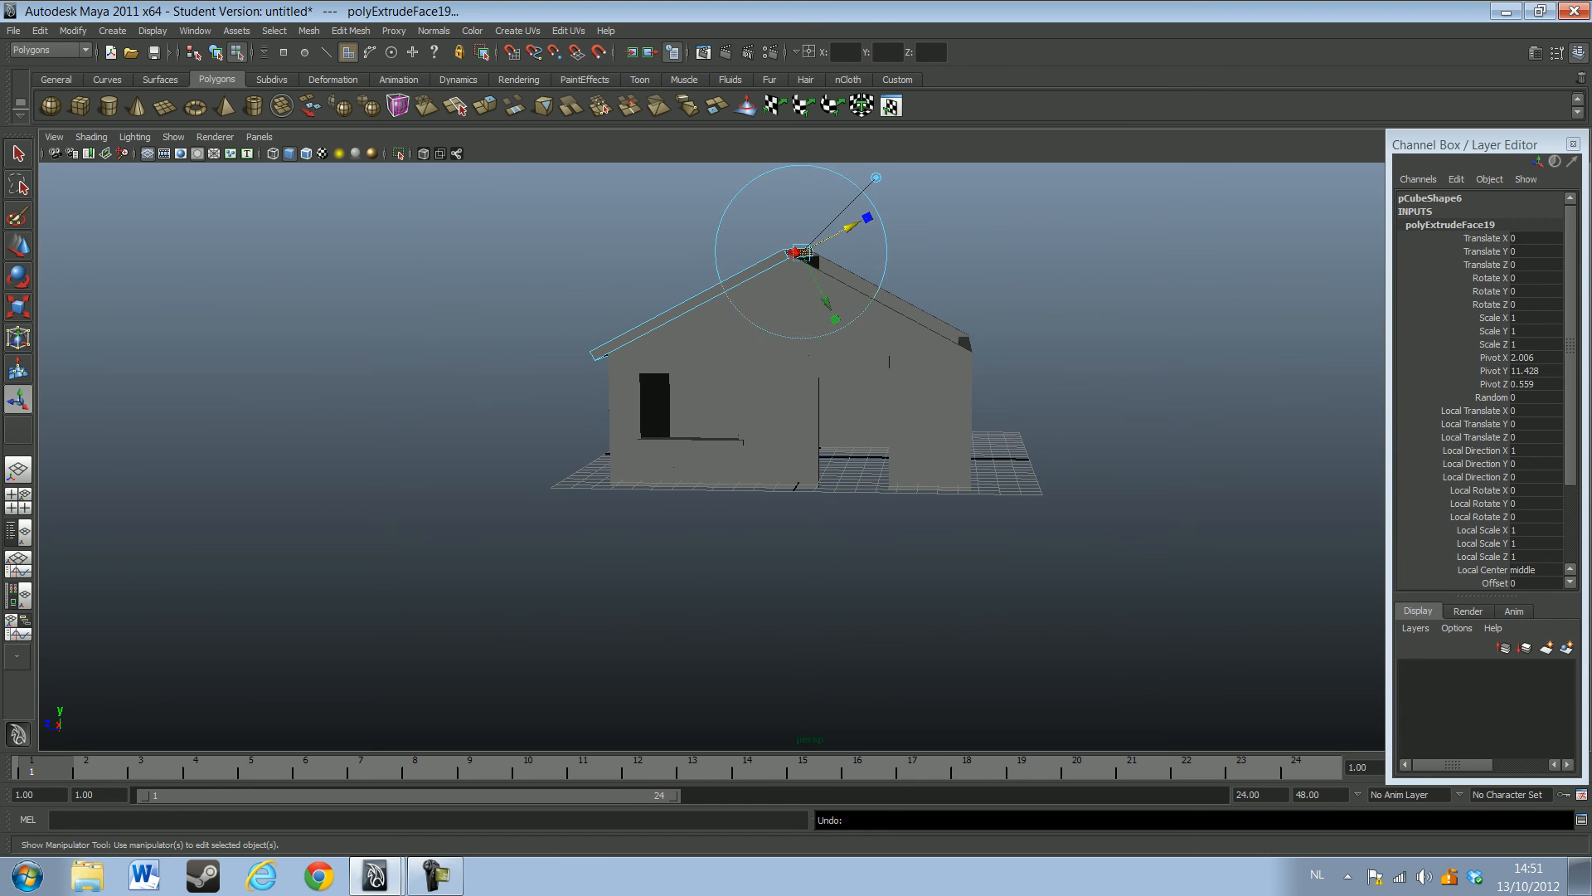
key(ctrl+z)
key(ctrl+z)
key(ctrl+z)
key(ctrl+z)
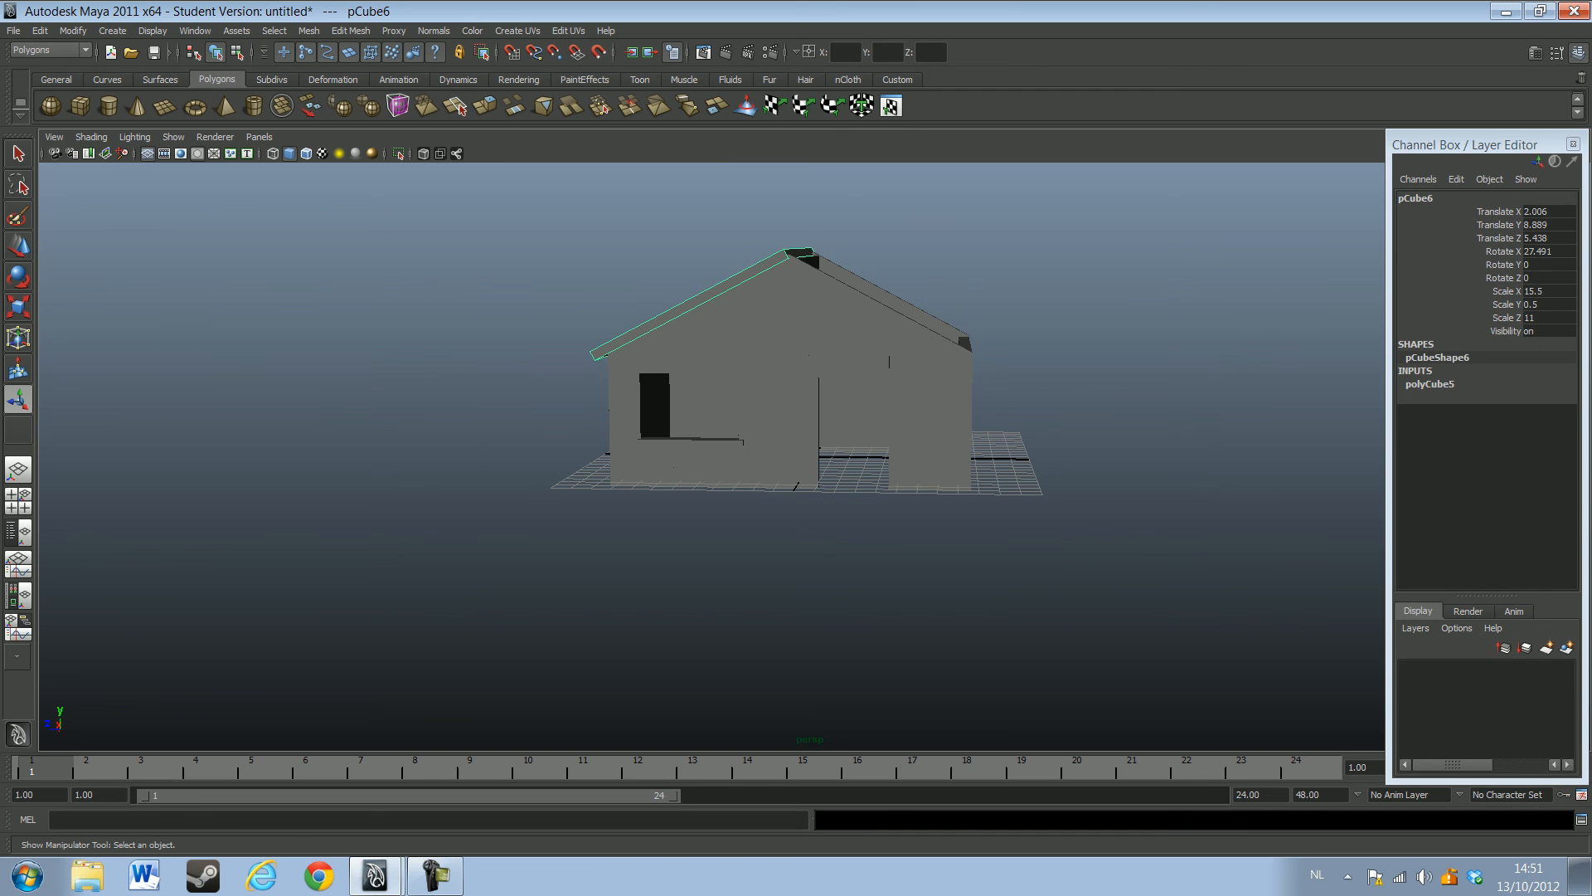
key(ctrl+z)
key(ctrl+z)
click(40, 31)
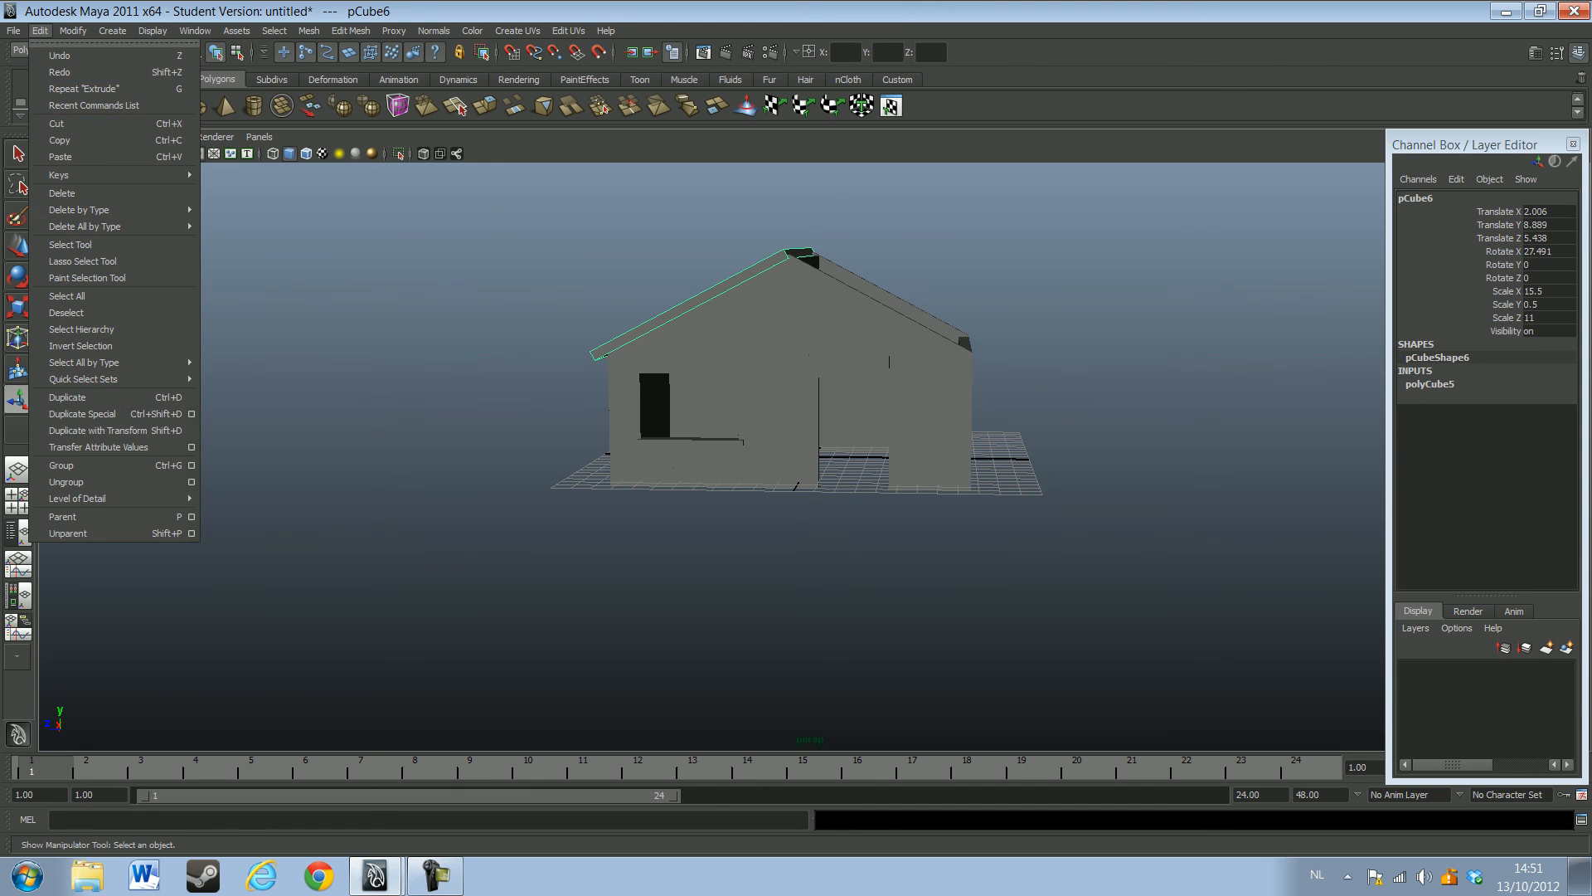
click(59, 72)
Duplicate the roof slab and move the copy to the opposite side of the ridge
alt+drag(746, 365, 888, 489)
click(904, 506)
click(812, 456)
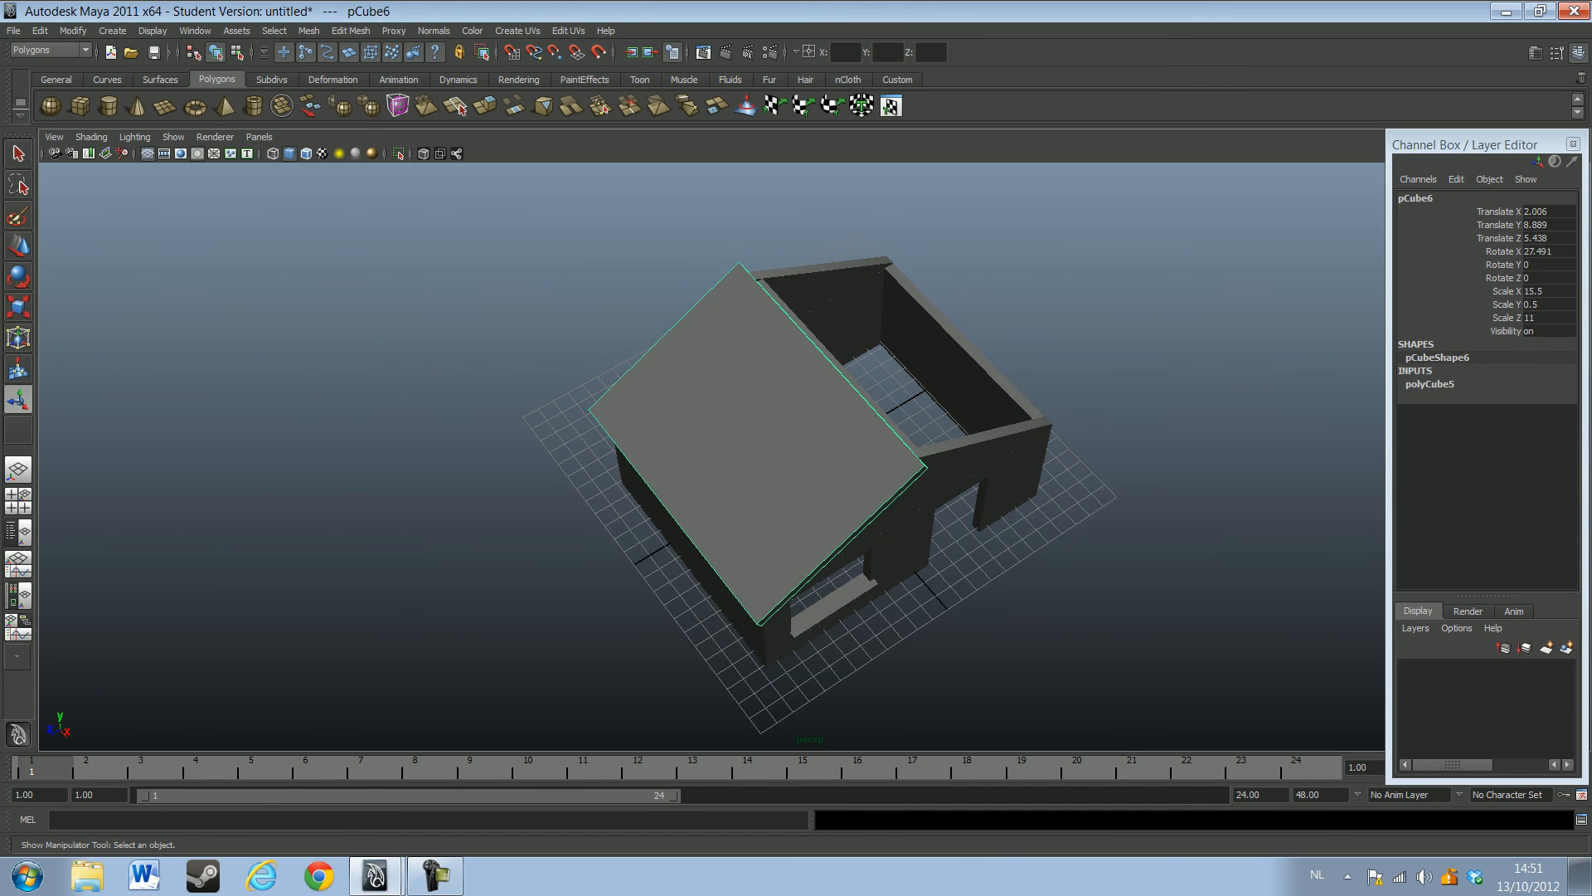
key(ctrl+d)
key(w)
drag(703, 465, 858, 372)
Rotate the copied roof slab to about Rotate X 151.463 to follow the opposite gable slope
click(18, 277)
drag(916, 299, 847, 389)
drag(904, 303, 754, 217)
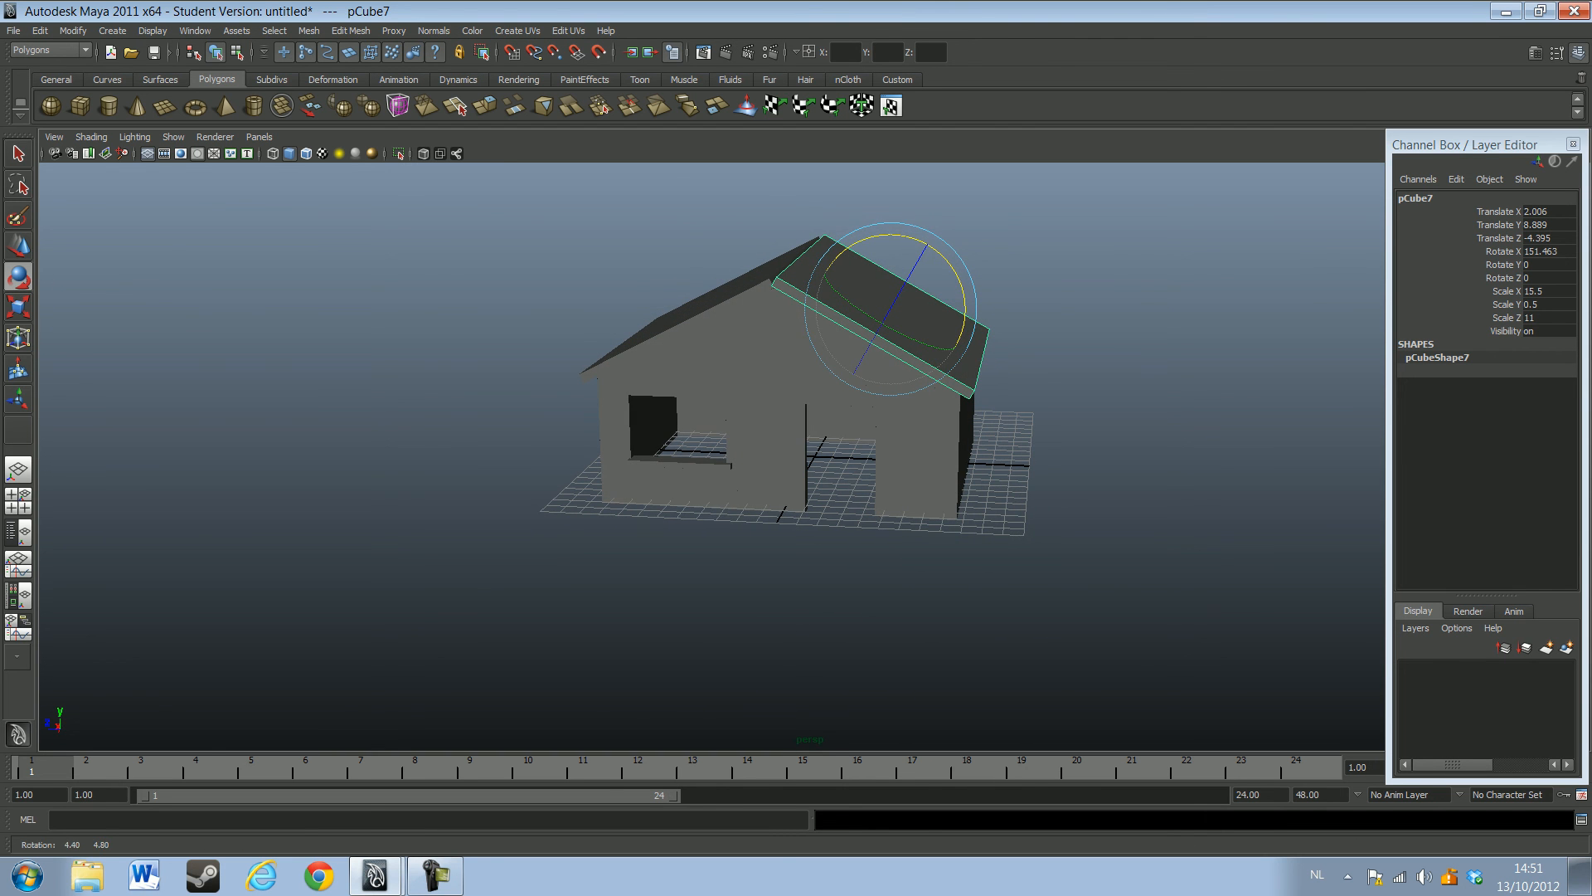
Adjust the copied slab to about Translate Y 8.798 and Z -4.034, with Rotate X about 151.819
click(18, 246)
drag(836, 308, 1211, 334)
click(1327, 323)
click(786, 295)
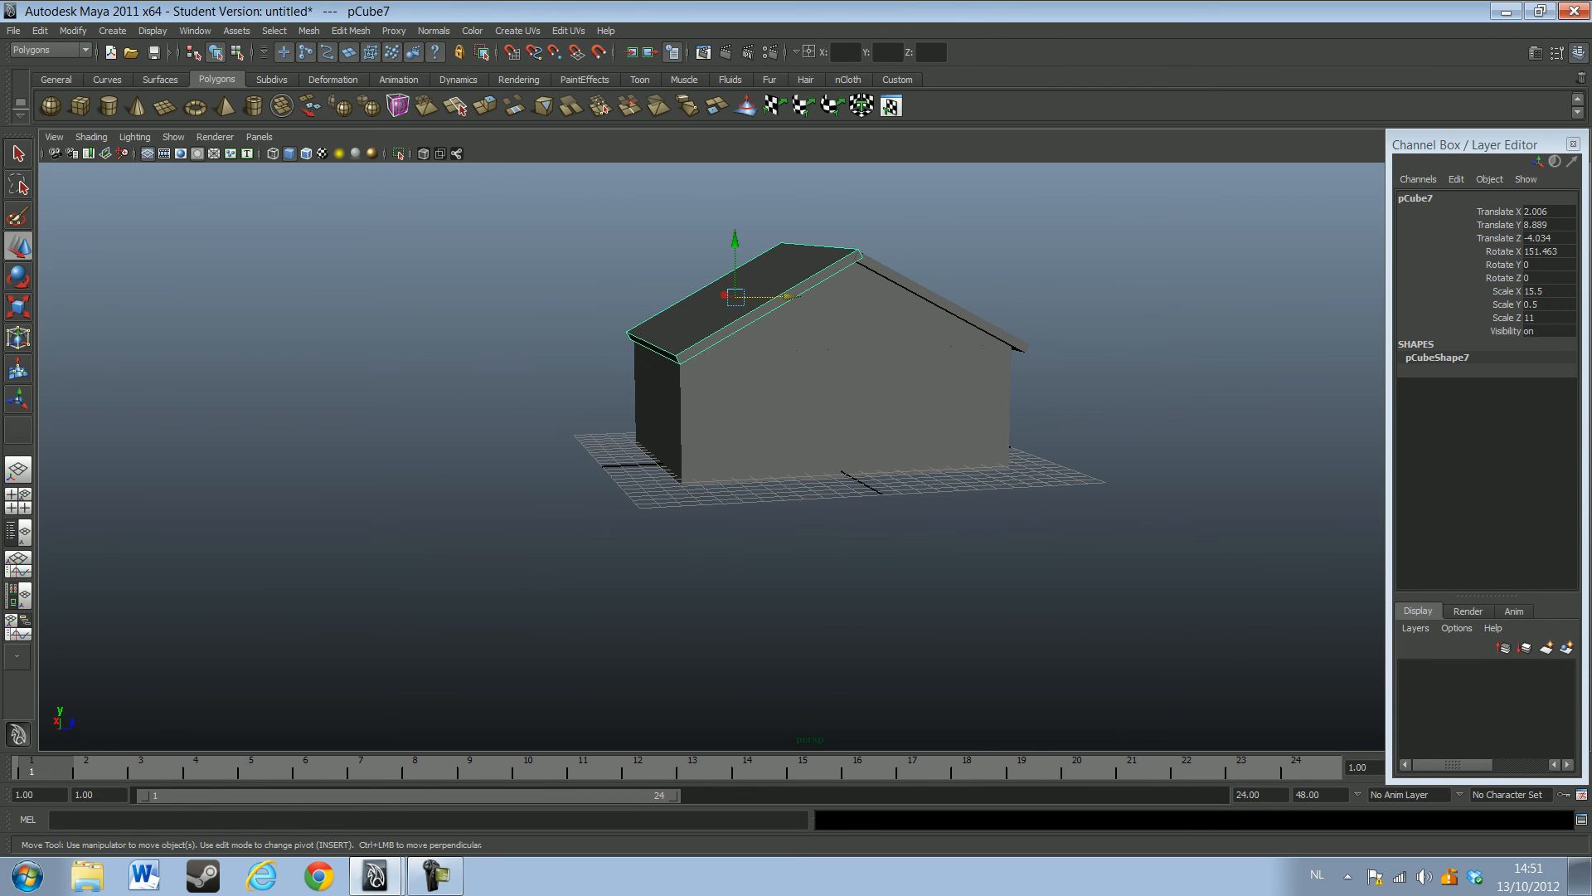
drag(734, 240, 771, 291)
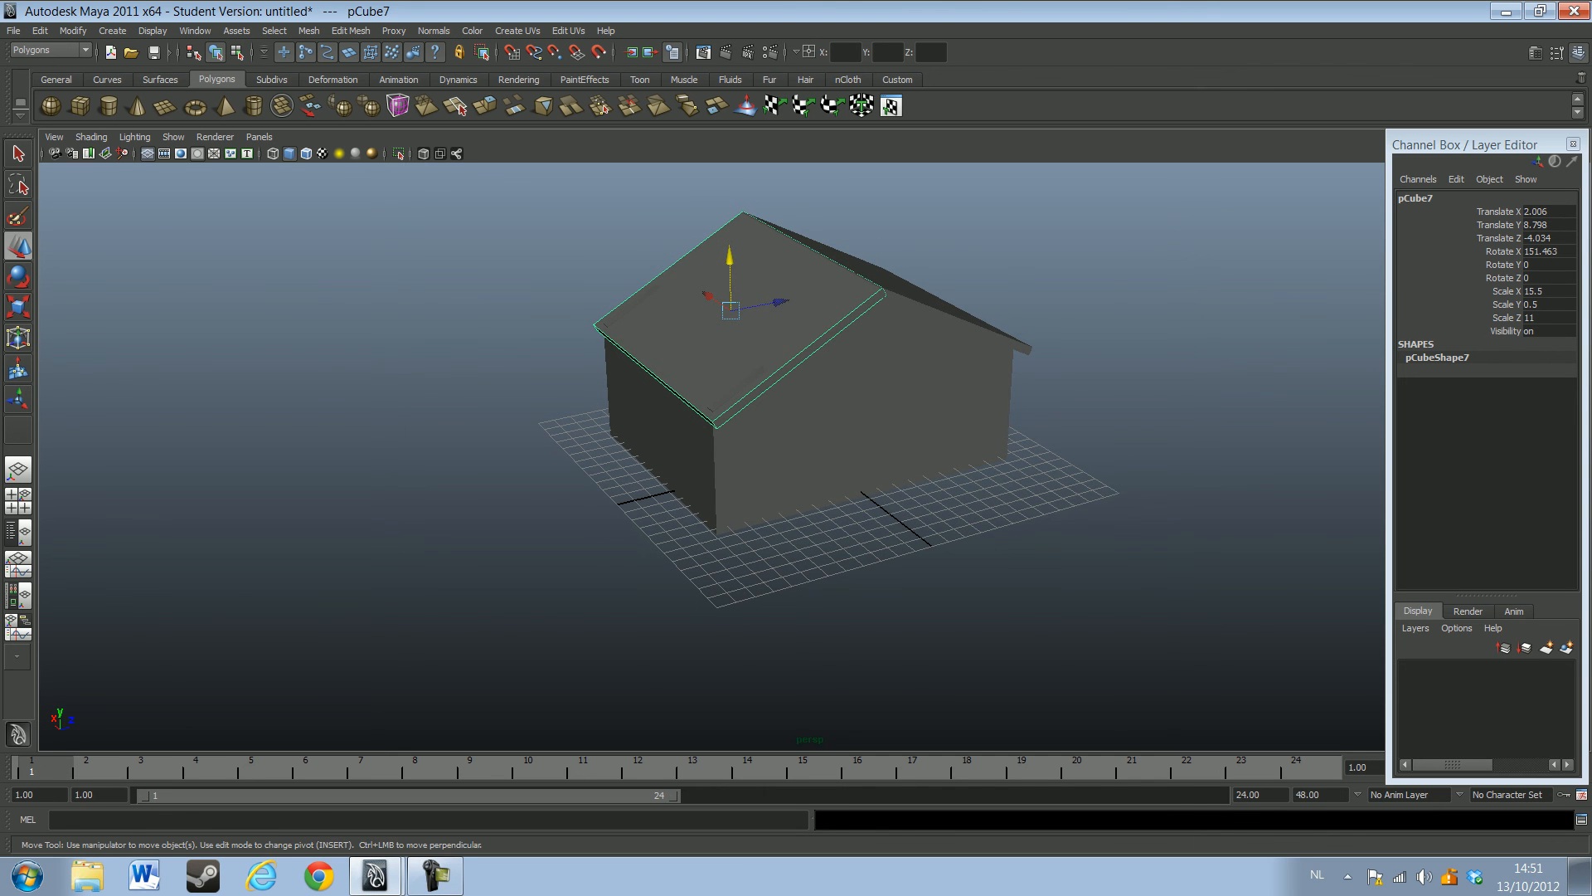
key(e)
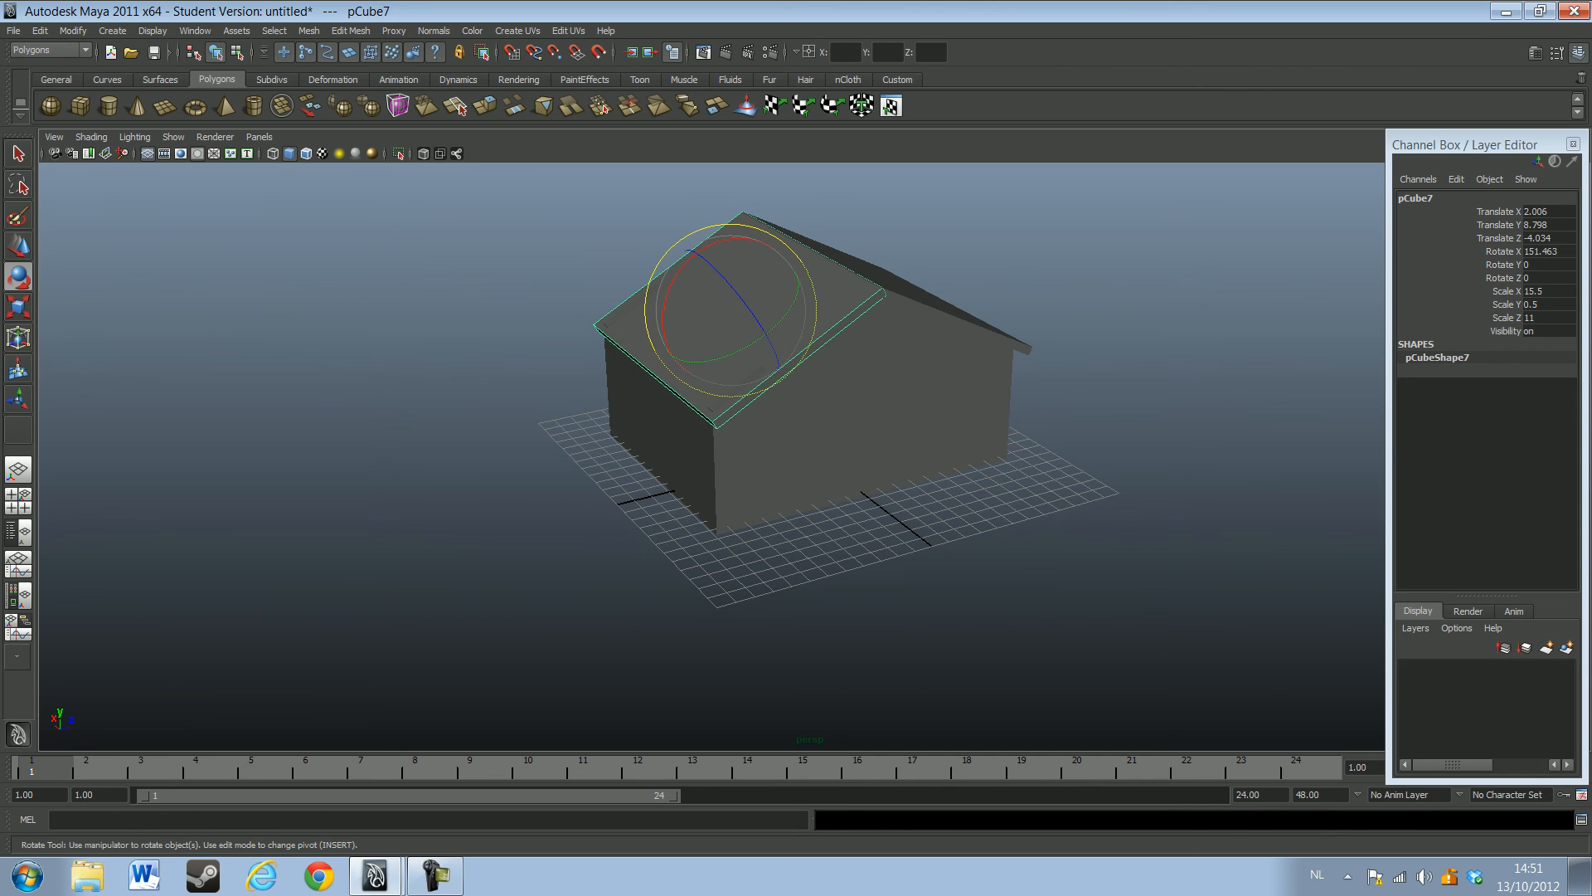
drag(670, 286, 671, 288)
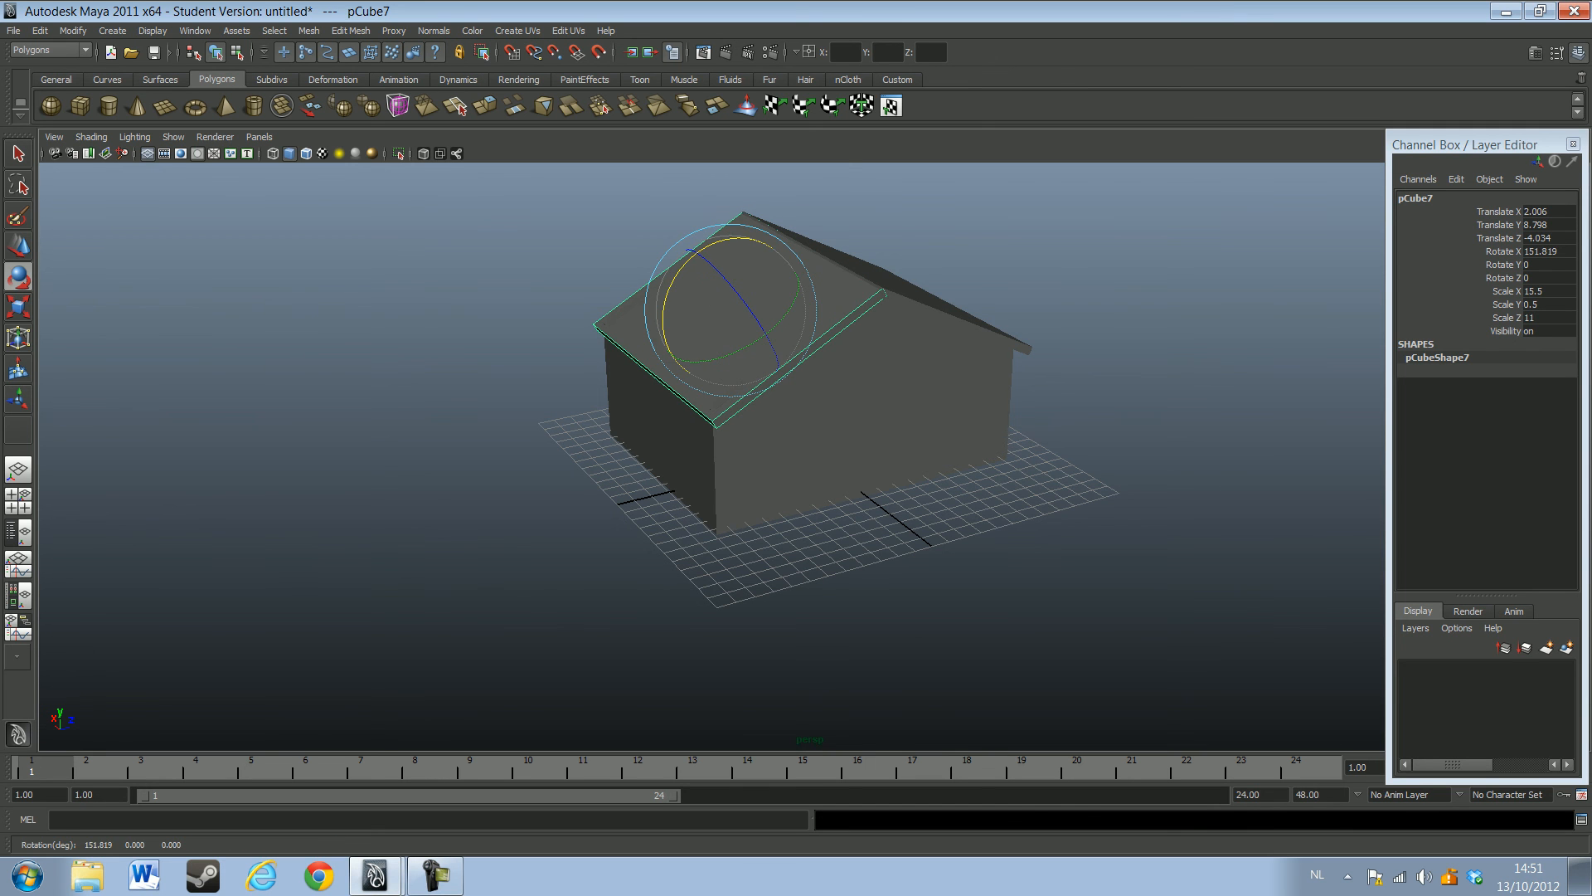
Seat the copied slab against the ridge at about Translate Y 8.746 and Translate Z -4.513
key(w)
drag(730, 258, 613, 252)
click(924, 309)
alt+drag(925, 309, 985, 205)
click(740, 289)
drag(800, 302, 792, 302)
drag(736, 247, 736, 249)
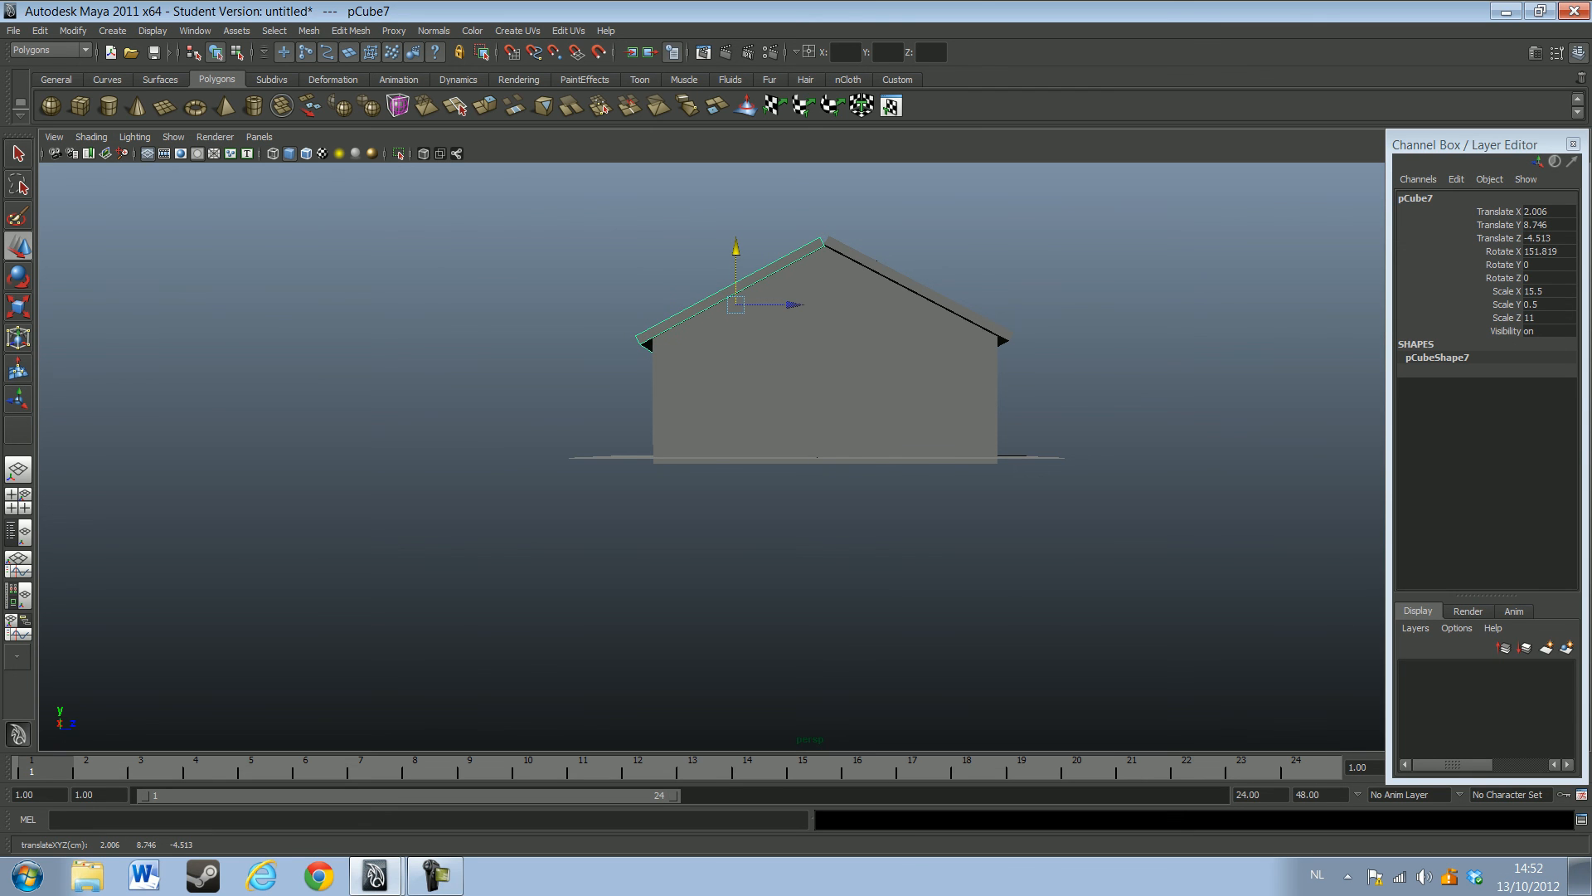
Try widening the copied roof slab to Scale X 16
click(1548, 291)
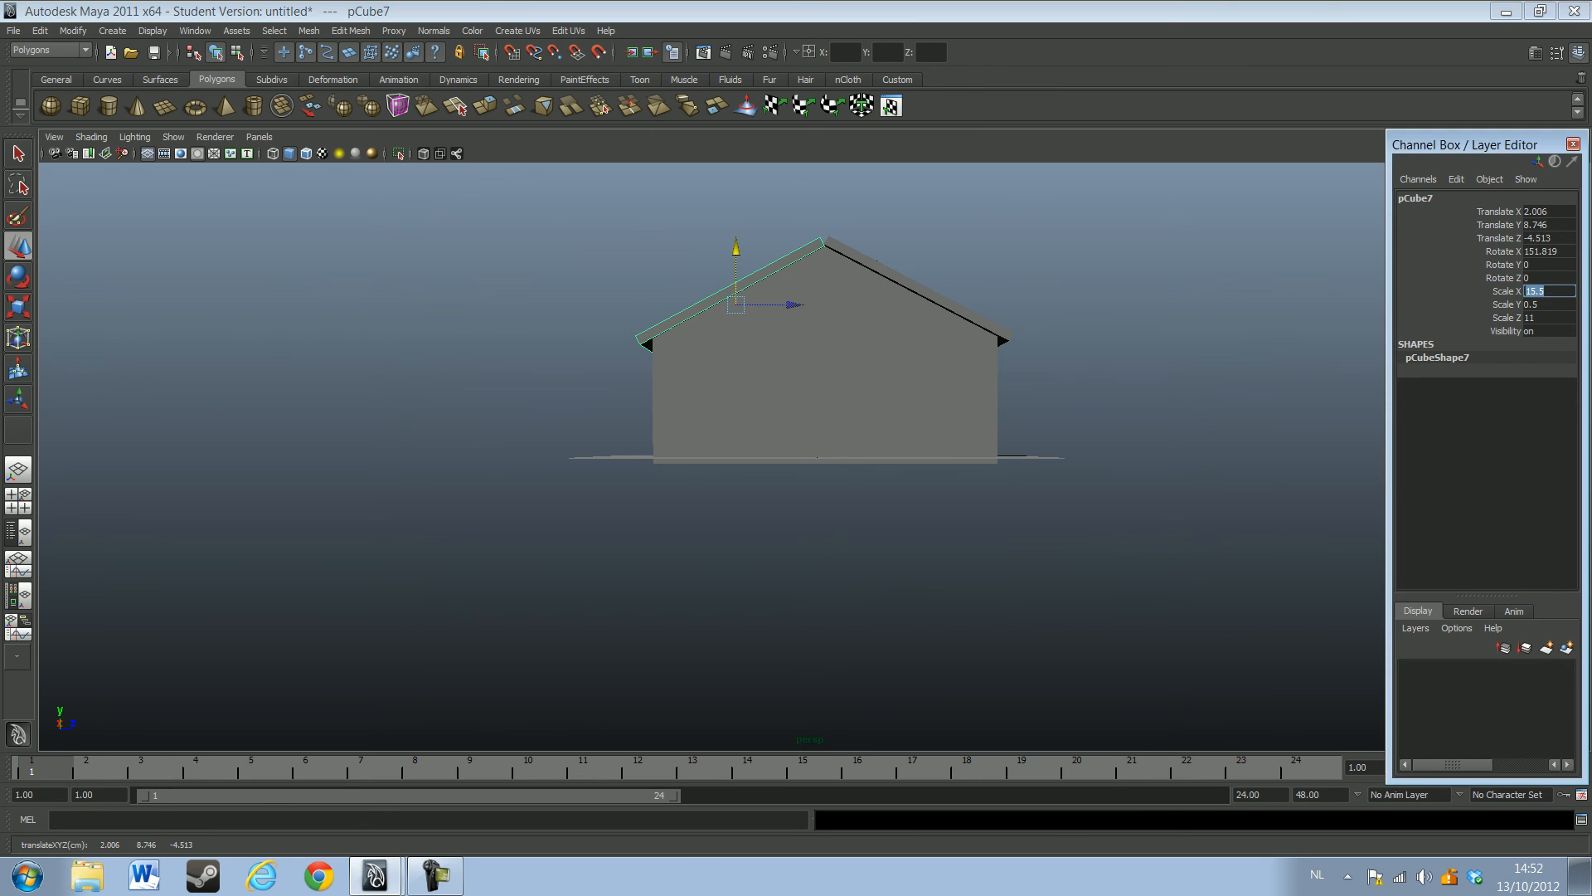
click(1547, 291)
key(BackSpace)
text(6)
key(Return)
alt+drag(663, 414, 1161, 444)
Set the copied roof slab's Scale X to 15.5 and Scale Z to 11.5
click(1531, 290)
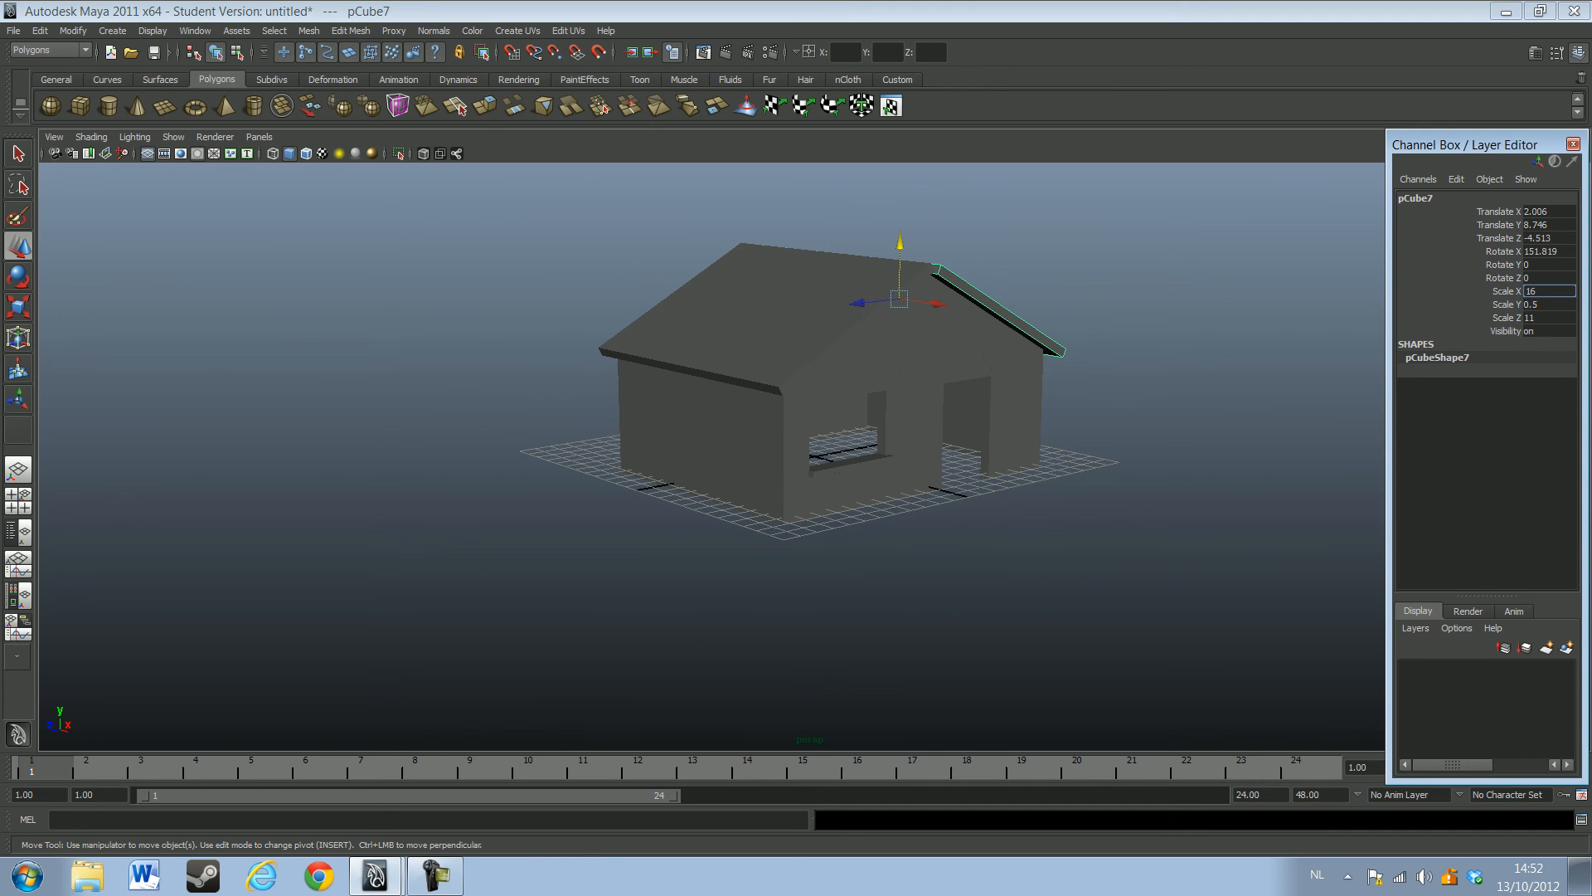
text(5.5)
click(1533, 318)
text(12)
key(Return)
Slide the copied slab toward the ridge to about Translate Z -4.332 to close the roof
alt+drag(896, 399, 709, 371)
click(895, 244)
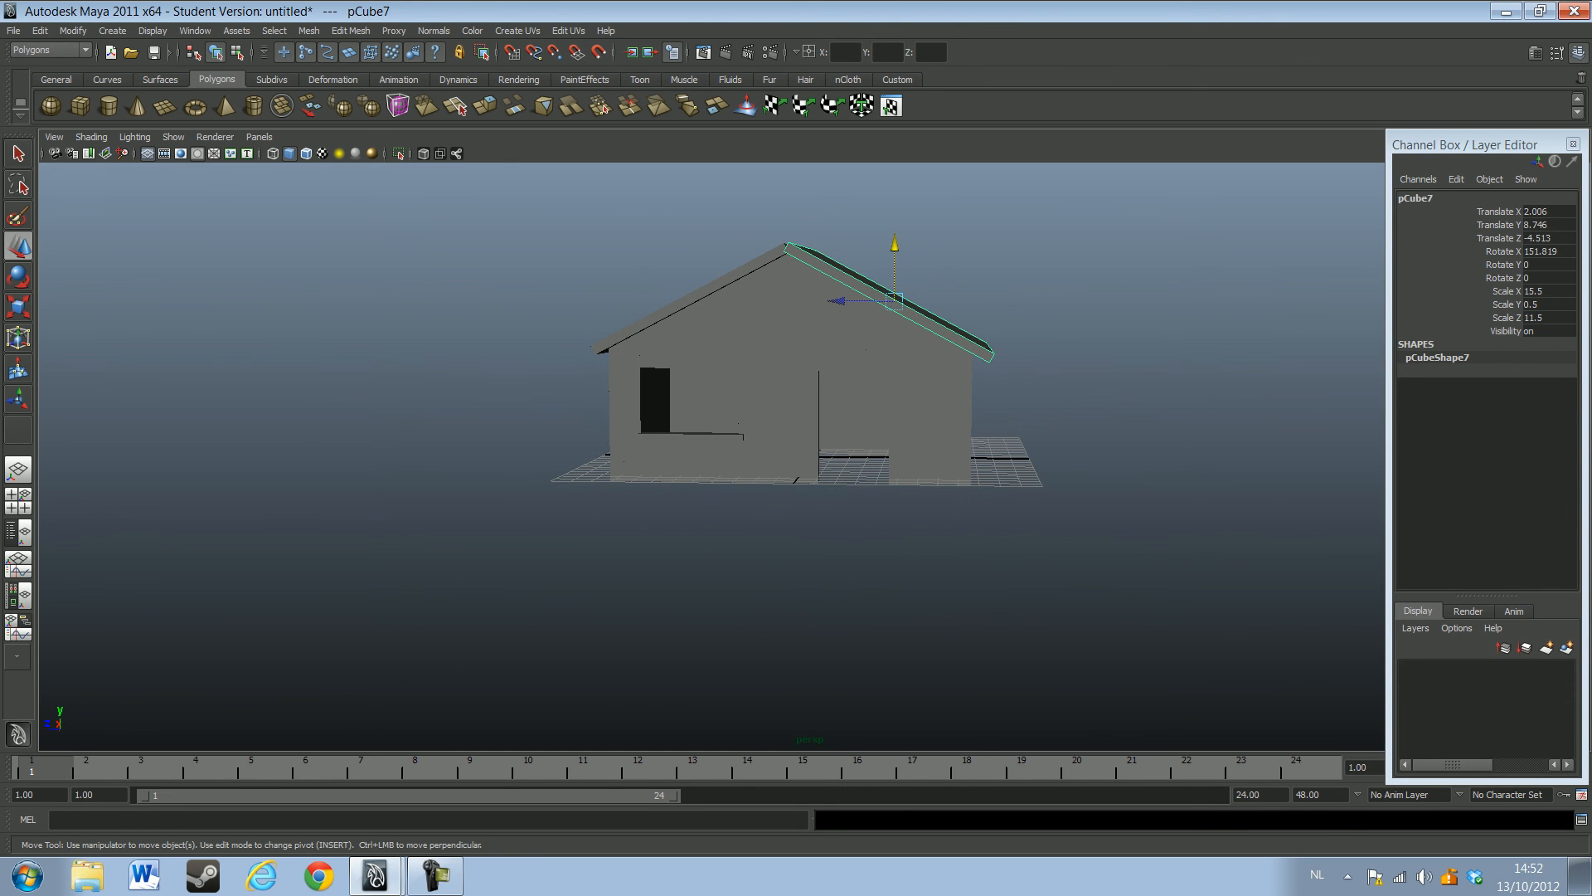
drag(838, 300, 1014, 477)
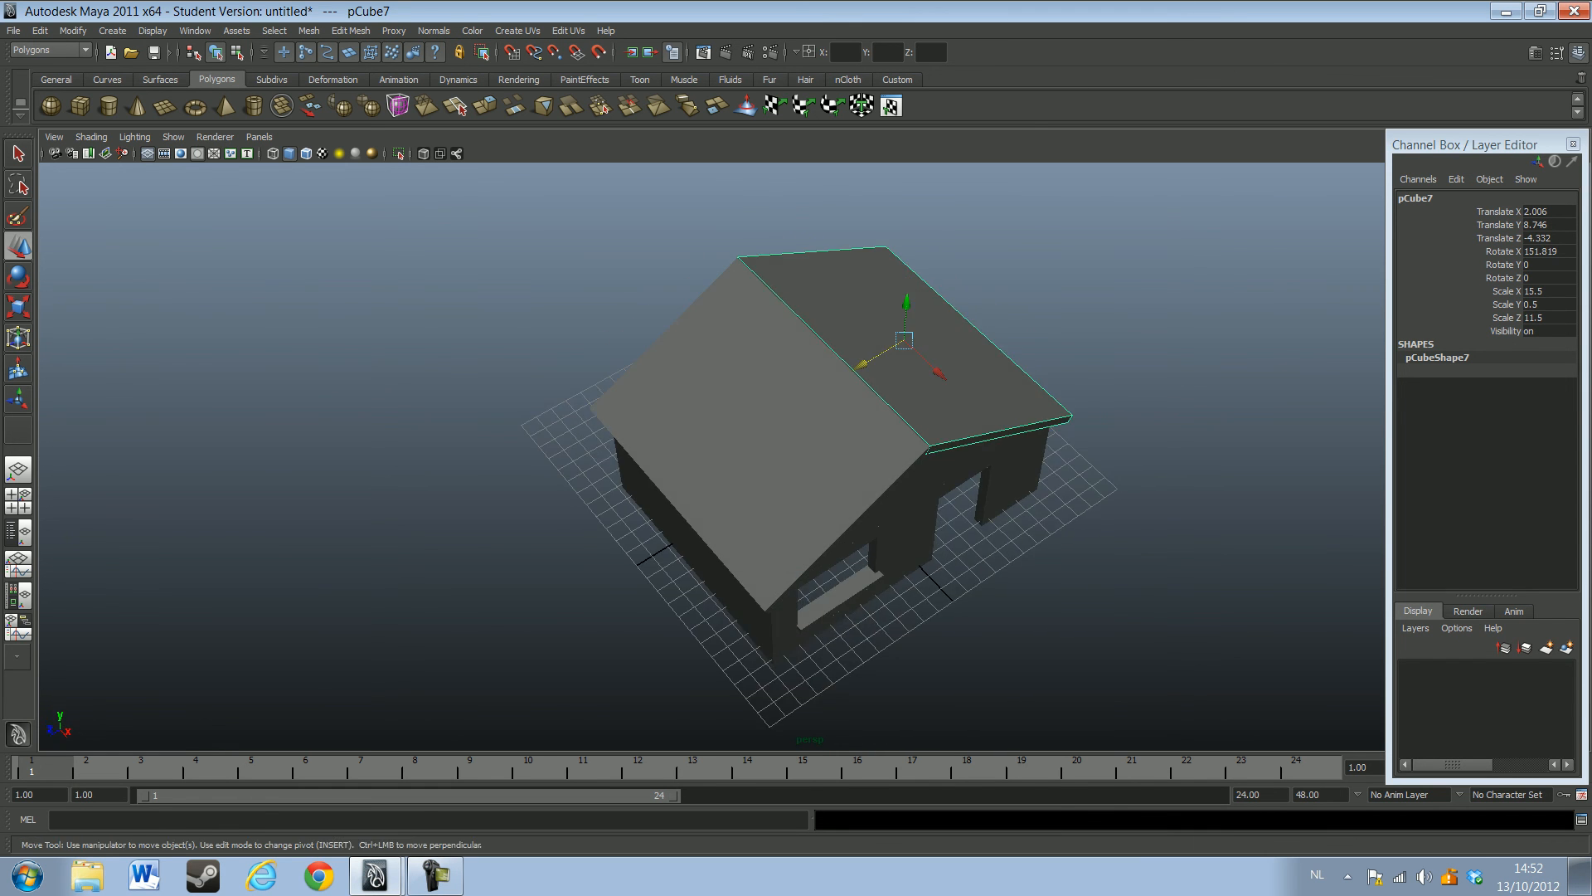
Combine the two roof slabs into one mesh and deselect it
shift+click(797, 422)
alt+drag(797, 423, 647, 256)
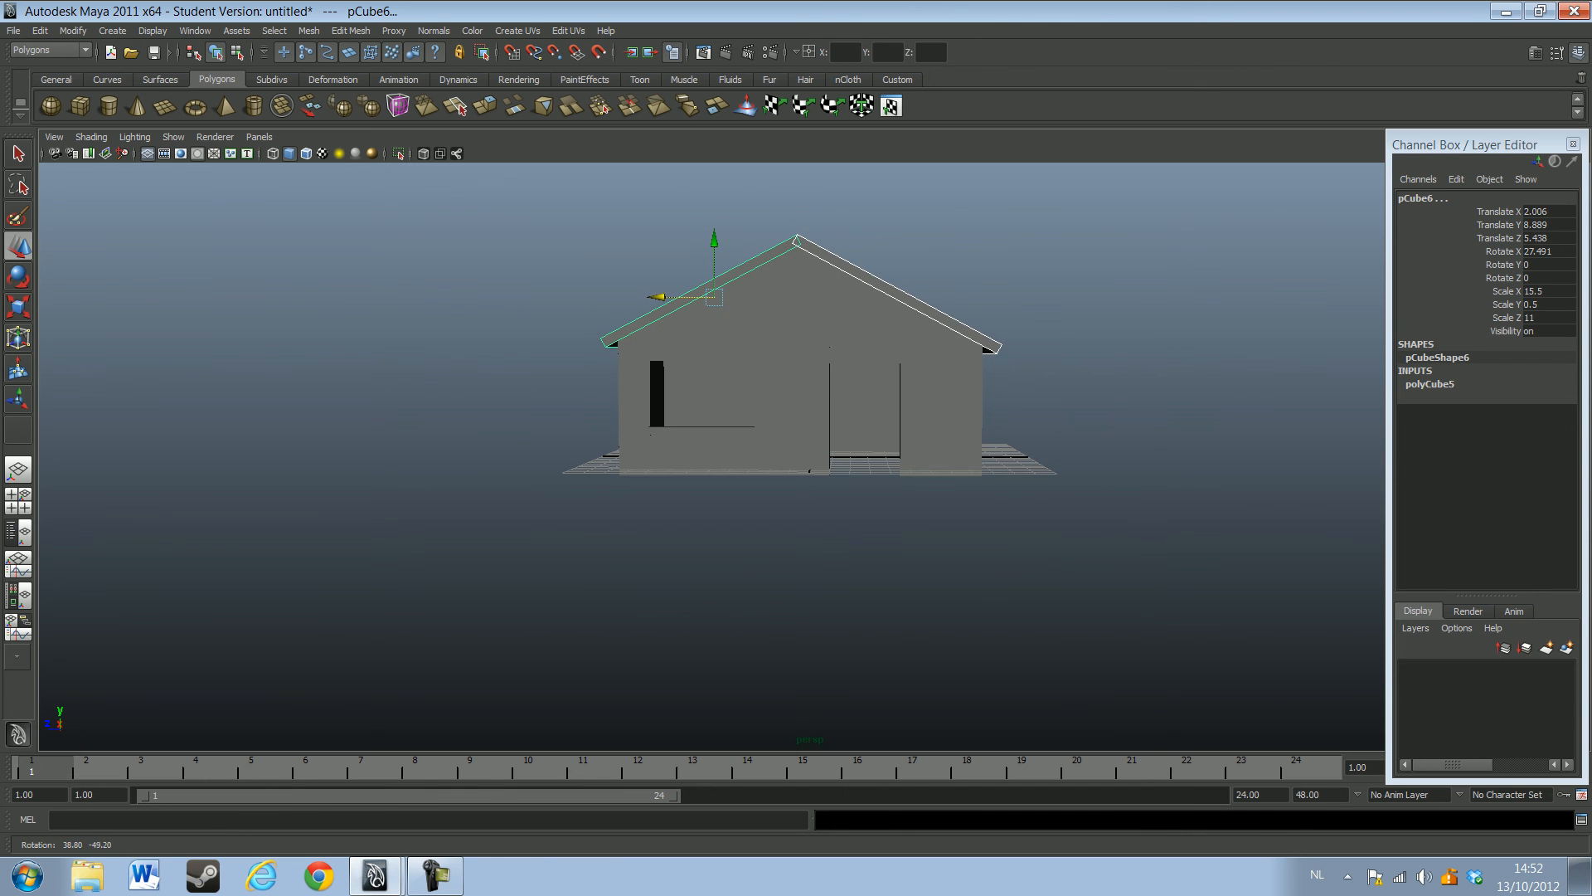
click(282, 106)
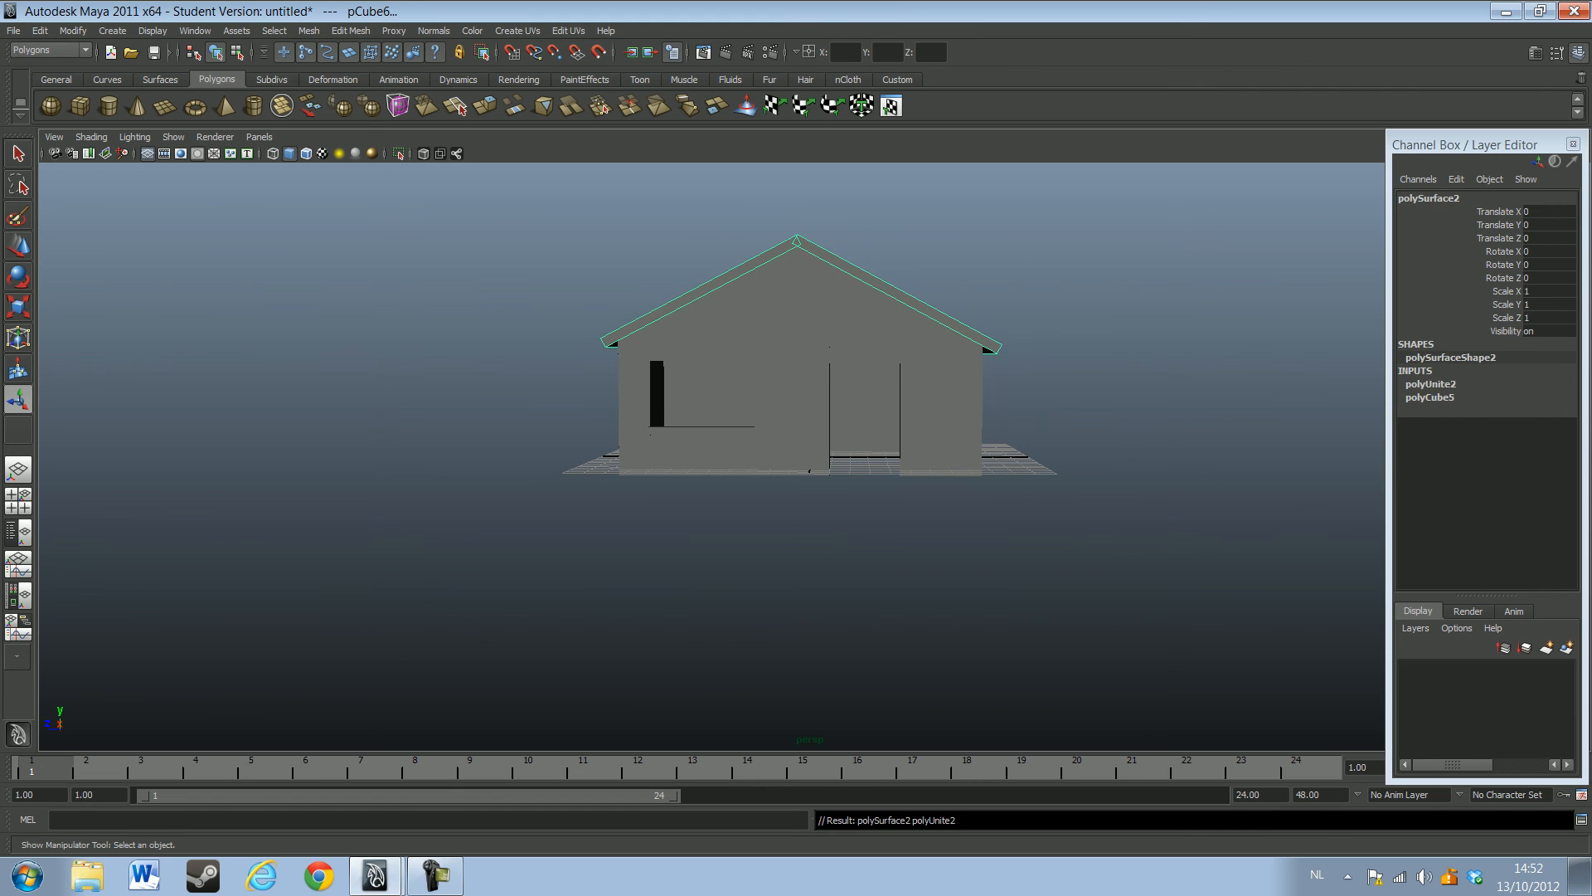
click(498, 286)
alt+drag(498, 286, 976, 269)
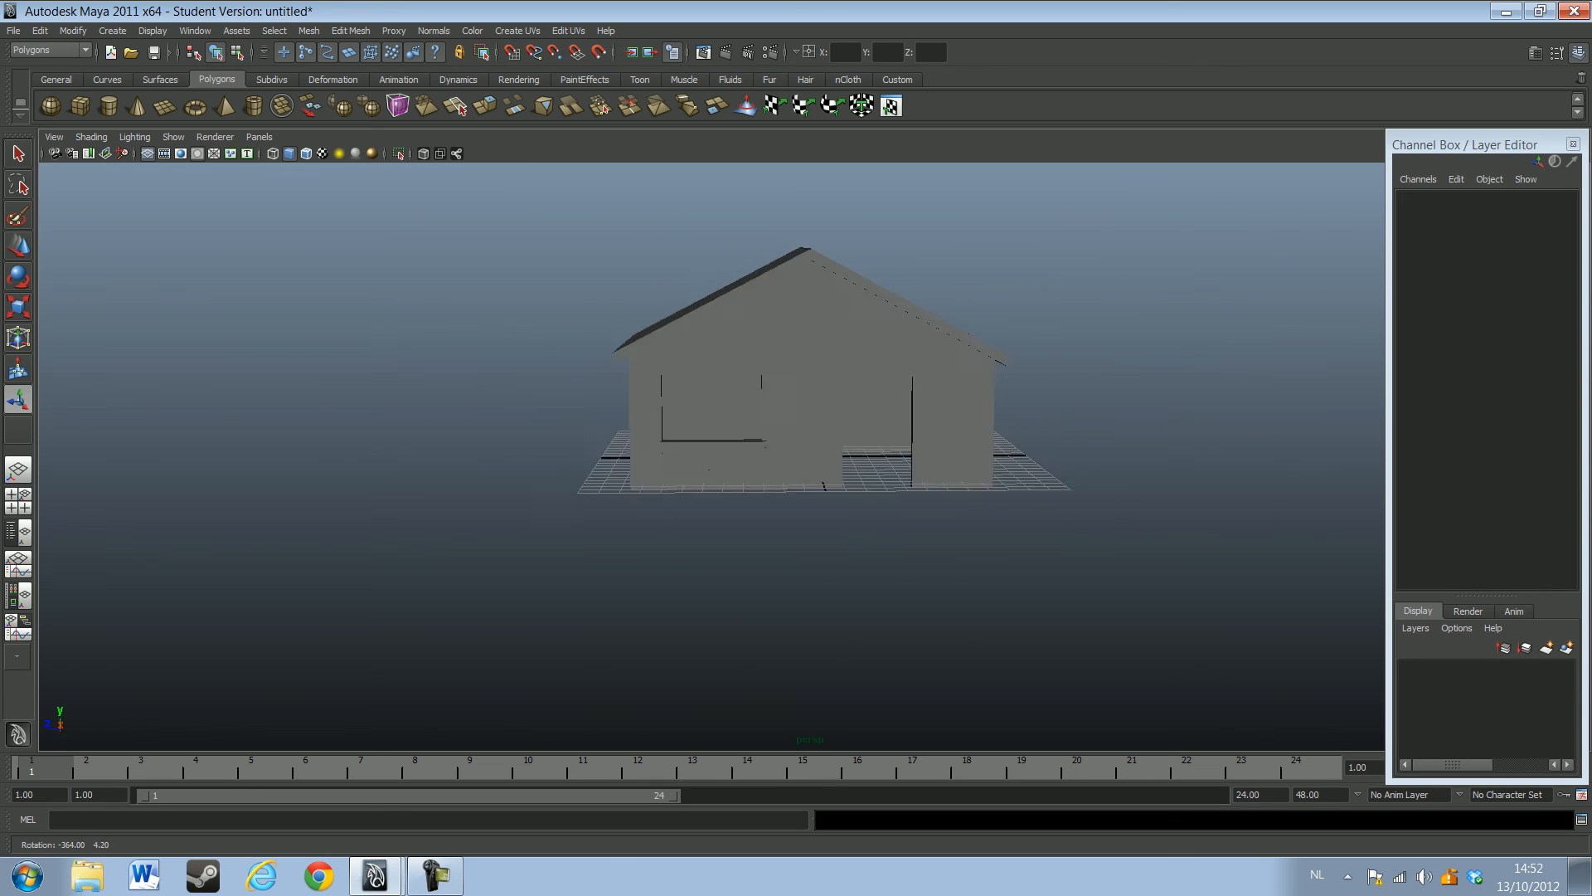